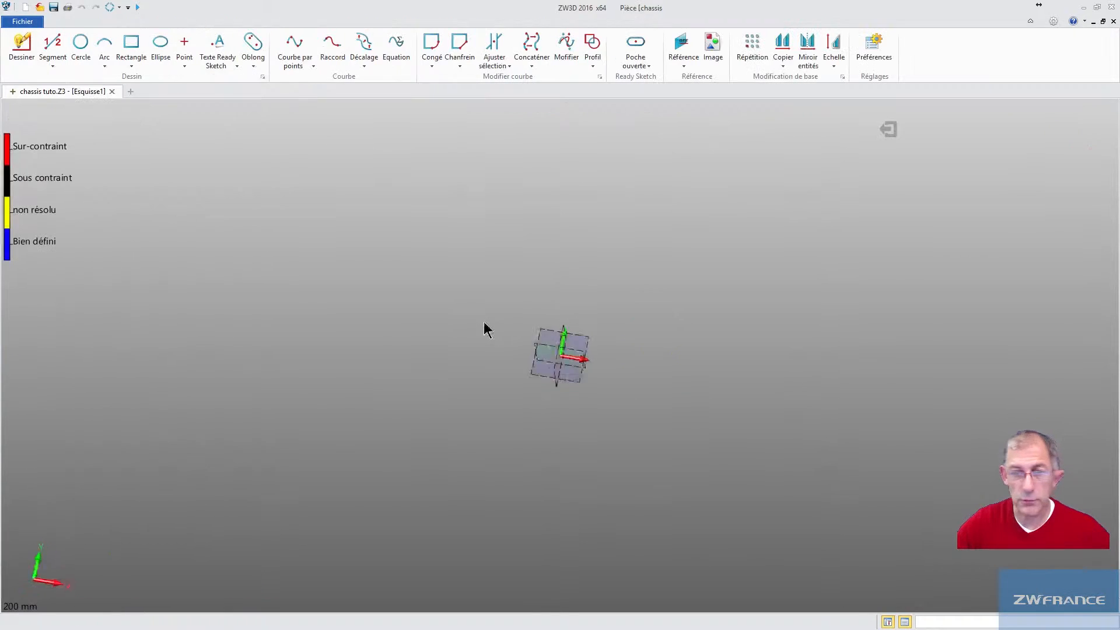
# Turn off the sketch grid.
pyautogui.click(557, 107)
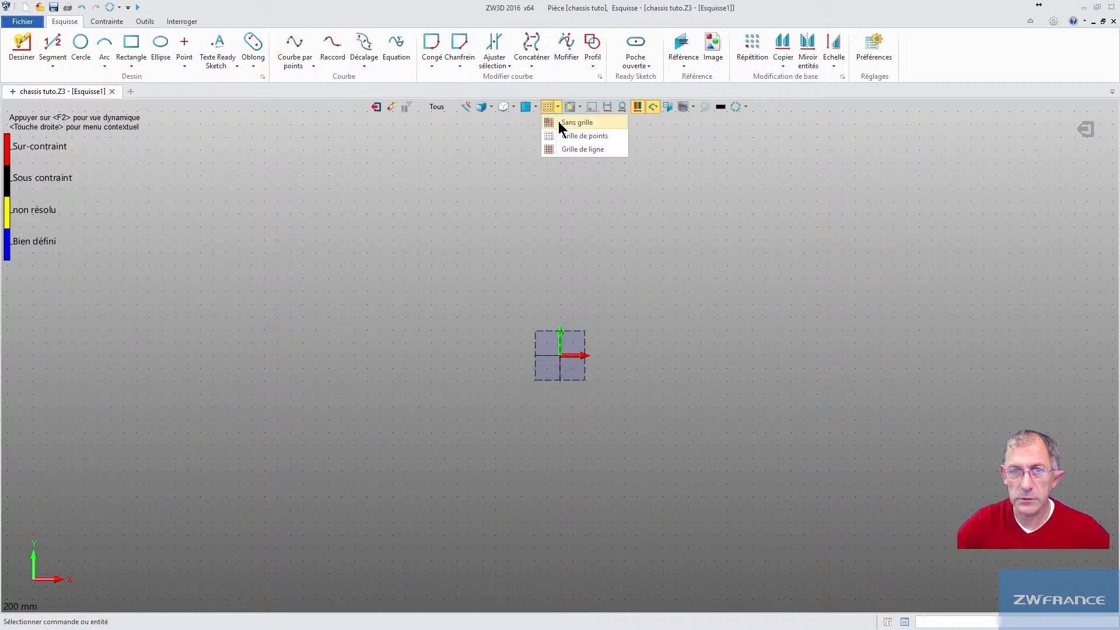
pyautogui.click(564, 122)
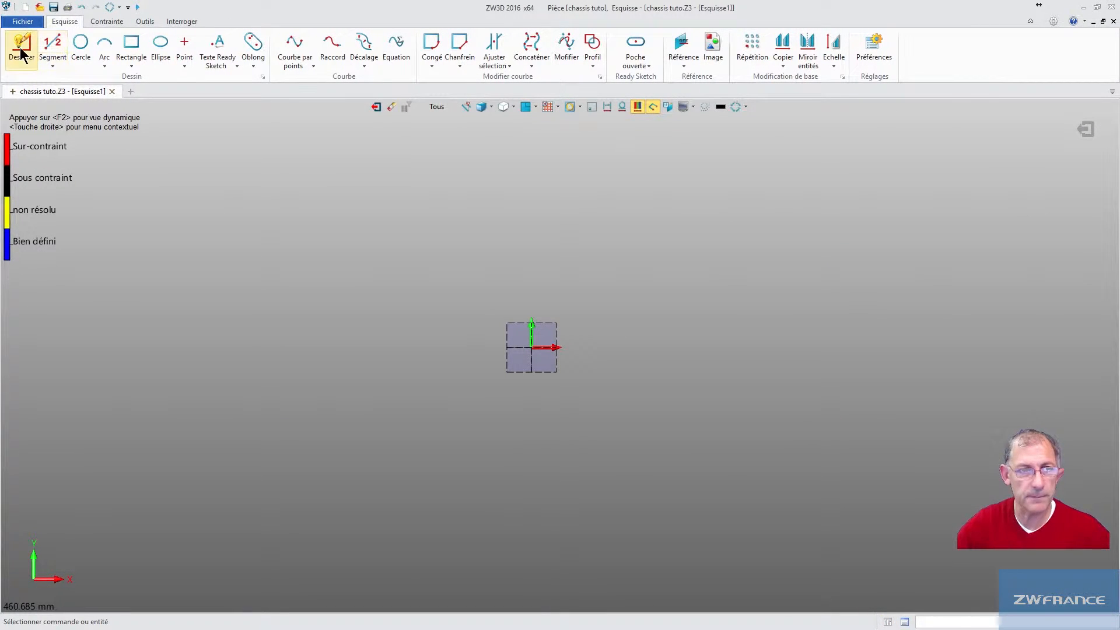
pyautogui.click(22, 47)
pyautogui.click(529, 348)
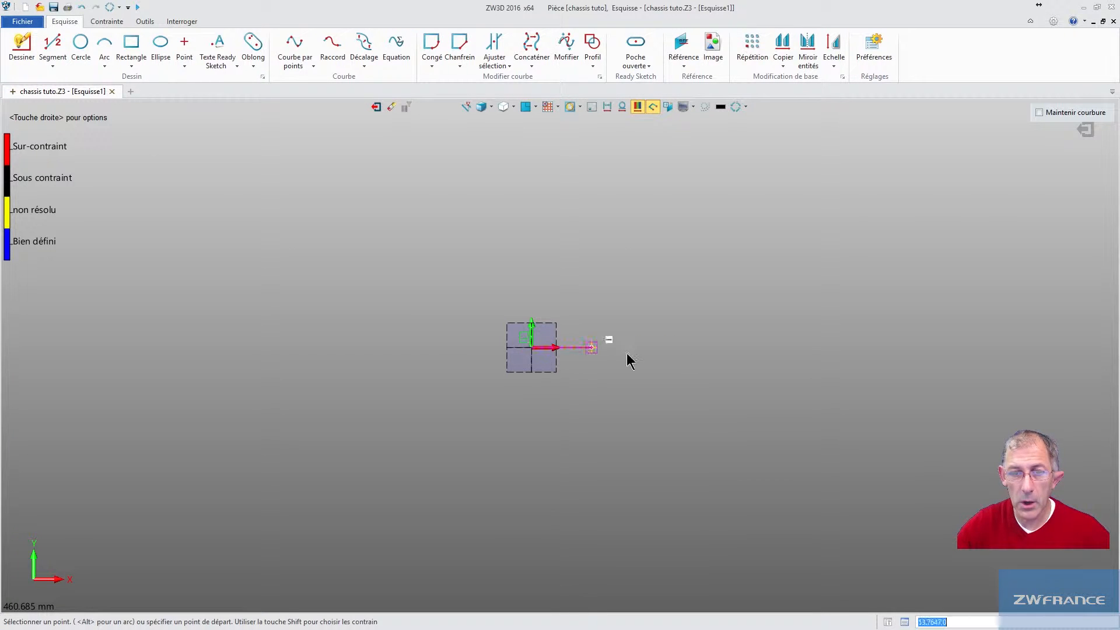
pyautogui.moveTo(627, 355); pyautogui.dragTo(702, 348, button='middle')
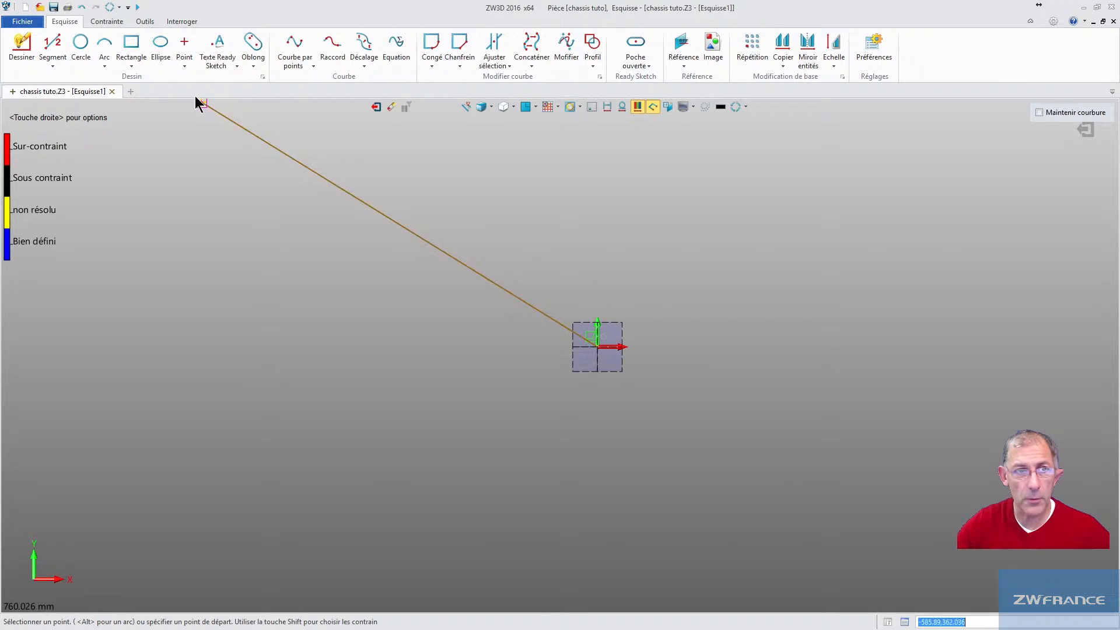
# Draw a rectangle centred on the origin, about 3035 mm wide and 1416 mm high.
pyautogui.click(132, 44)
pyautogui.moveTo(453, 372); pyautogui.dragTo(382, 412, button='middle')
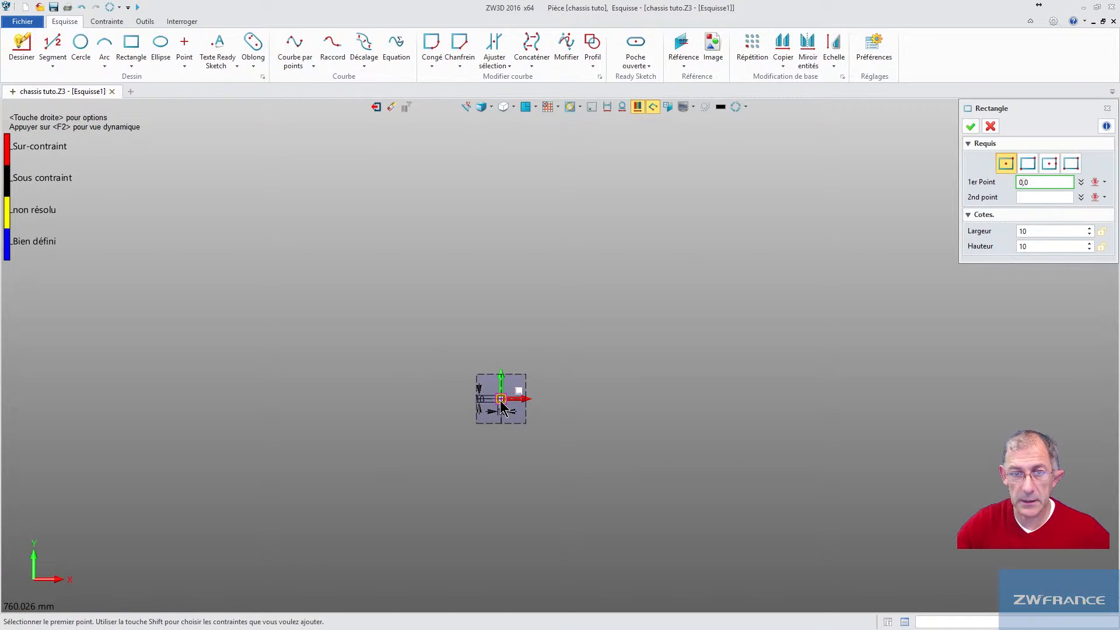
pyautogui.click(501, 399)
pyautogui.scroll(-3, 618, 367)
pyautogui.moveTo(605, 366); pyautogui.dragTo(506, 396, button='middle')
pyautogui.scroll(-4, 661, 323)
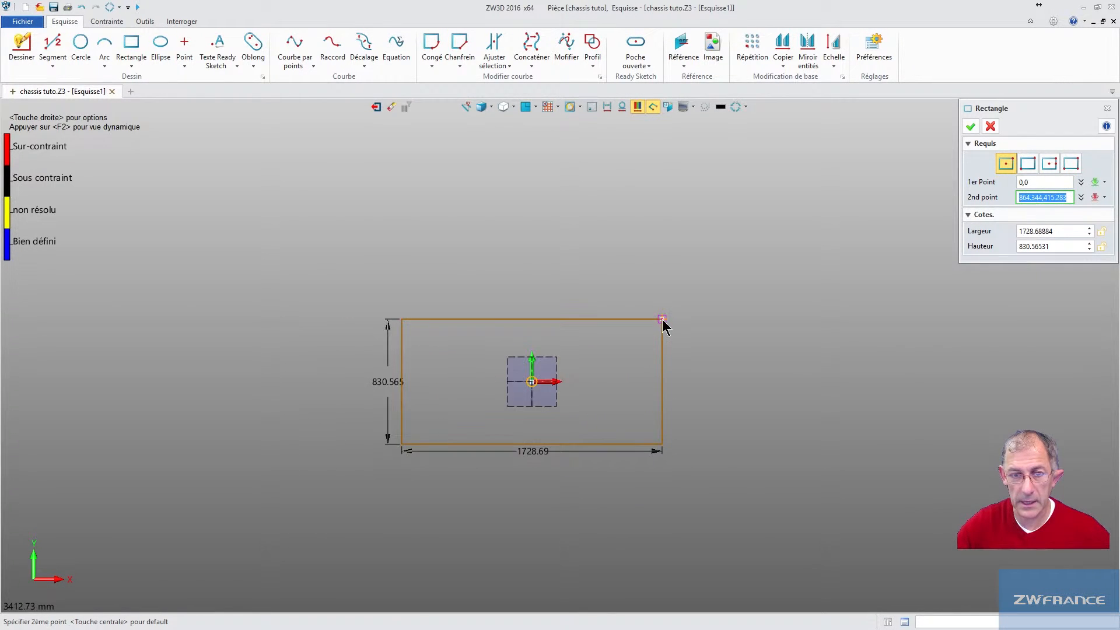
pyautogui.moveTo(661, 322); pyautogui.dragTo(600, 337, button='middle')
pyautogui.scroll(-2, 729, 295)
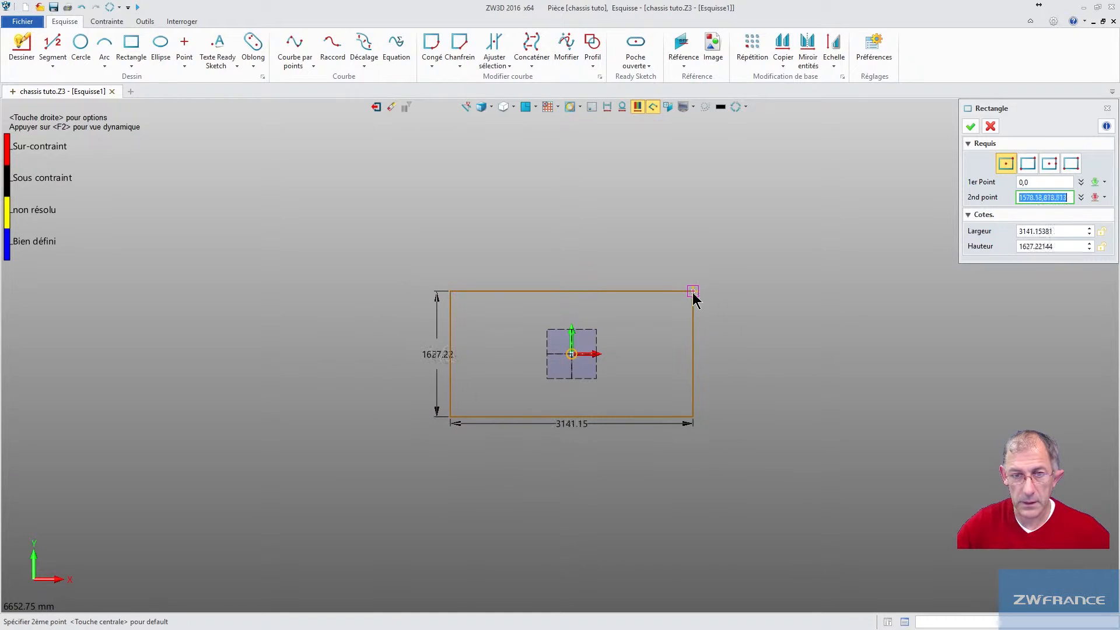
pyautogui.click(689, 299)
pyautogui.click(970, 126)
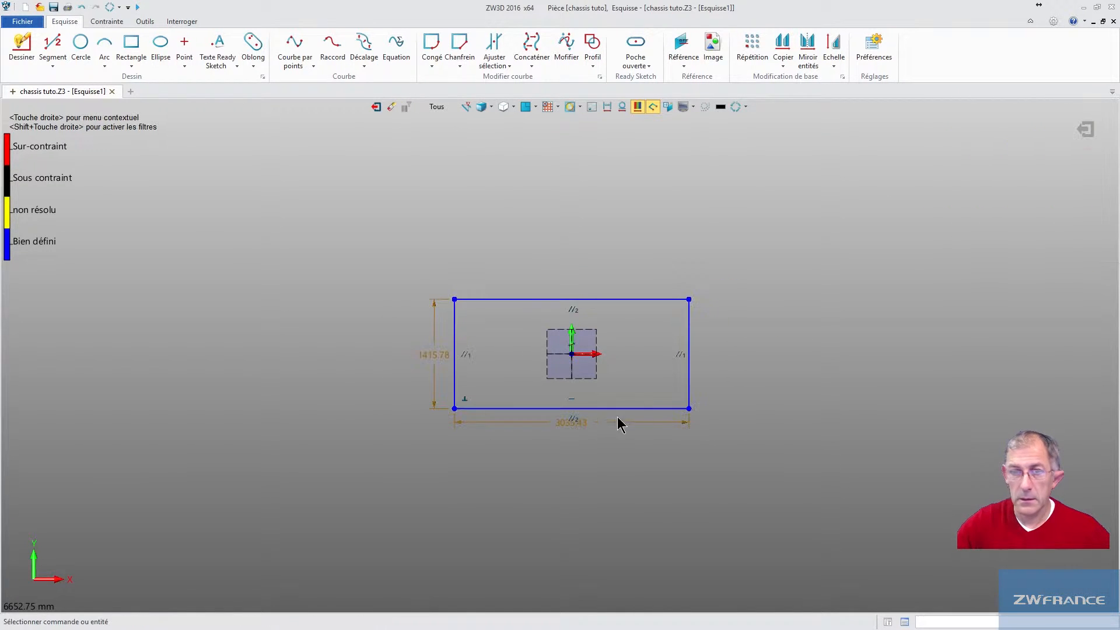
# Set the rectangle's width to 2500 mm and its height to 1500 mm.
pyautogui.scroll(2, 558, 425)
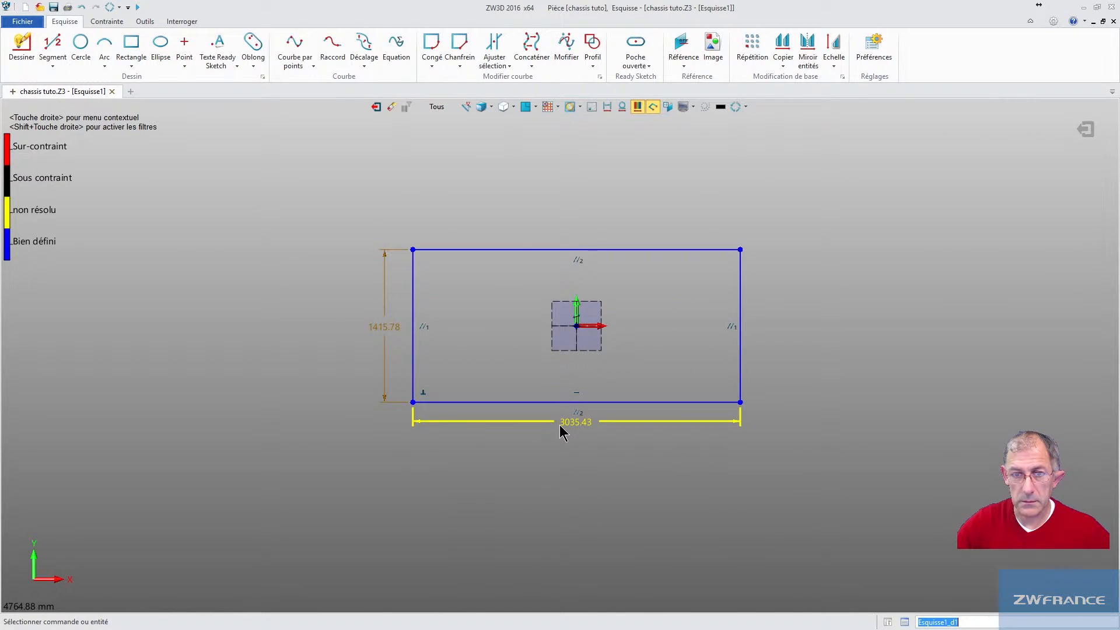
pyautogui.moveTo(560, 430); pyautogui.dragTo(548, 444, button='middle')
pyautogui.doubleClick(548, 444)
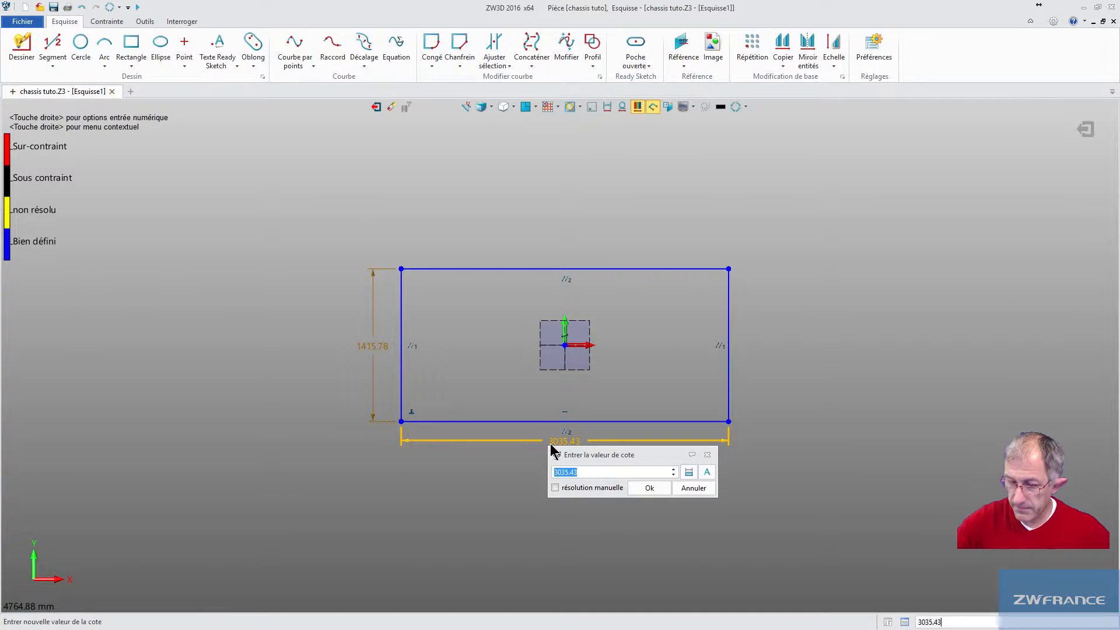
pyautogui.write('2500')
pyautogui.press('Return')
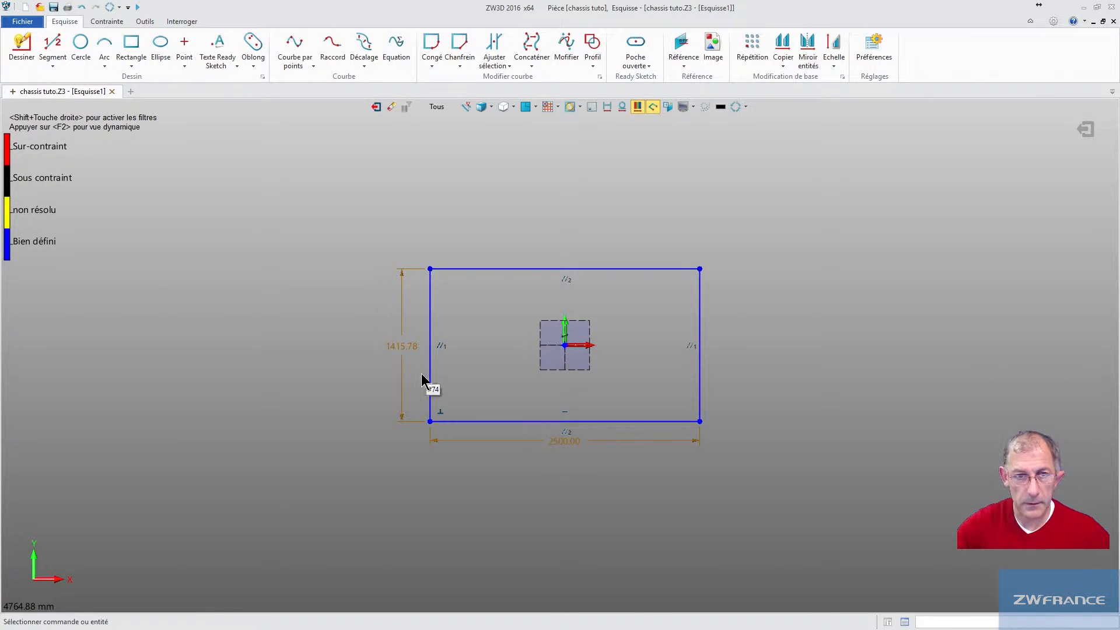
pyautogui.doubleClick(401, 384)
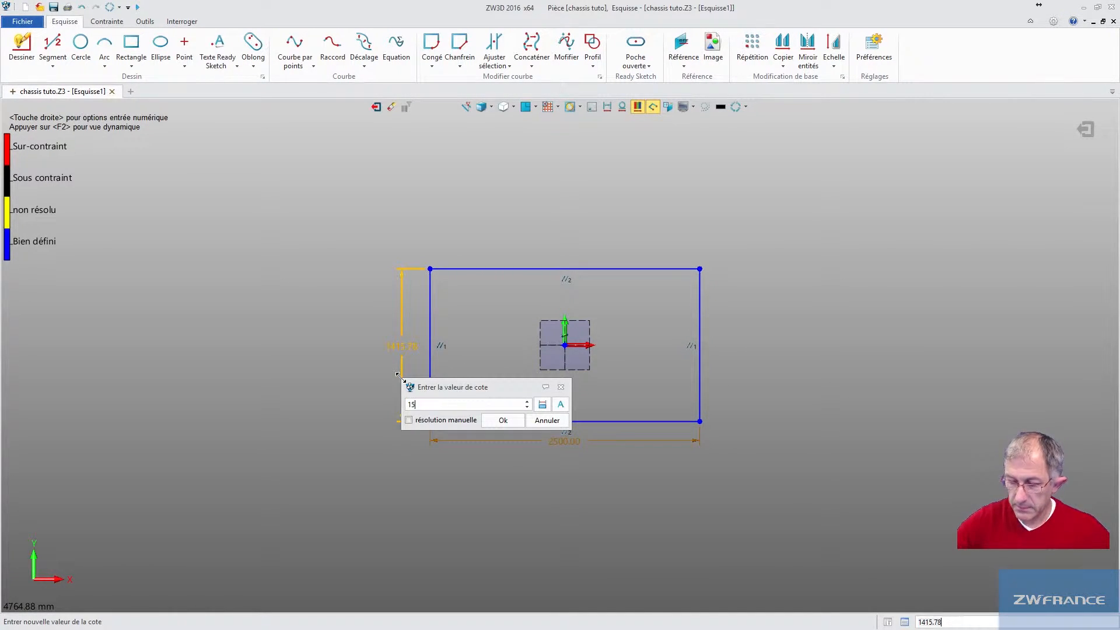
pyautogui.press('Return')
# Draw diagonal segments across the two upper corners, meeting the top edge about 449 mm from the left corner and 540 mm from the right.
pyautogui.scroll(2, 455, 357)
pyautogui.moveTo(455, 357); pyautogui.dragTo(420, 385, button='middle')
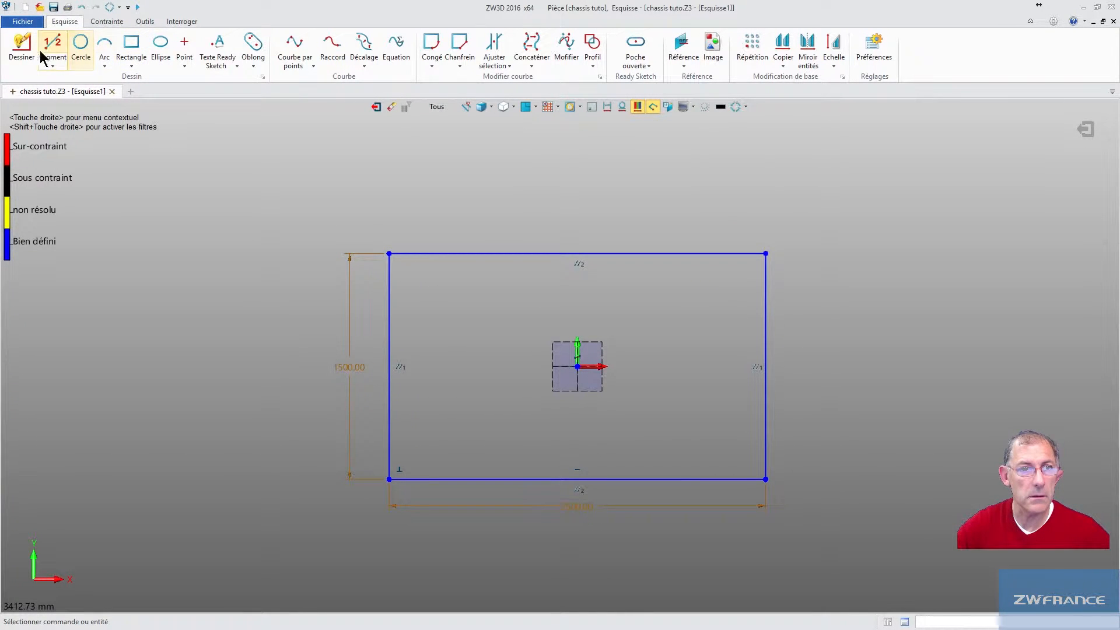
pyautogui.click(21, 46)
pyautogui.click(389, 319)
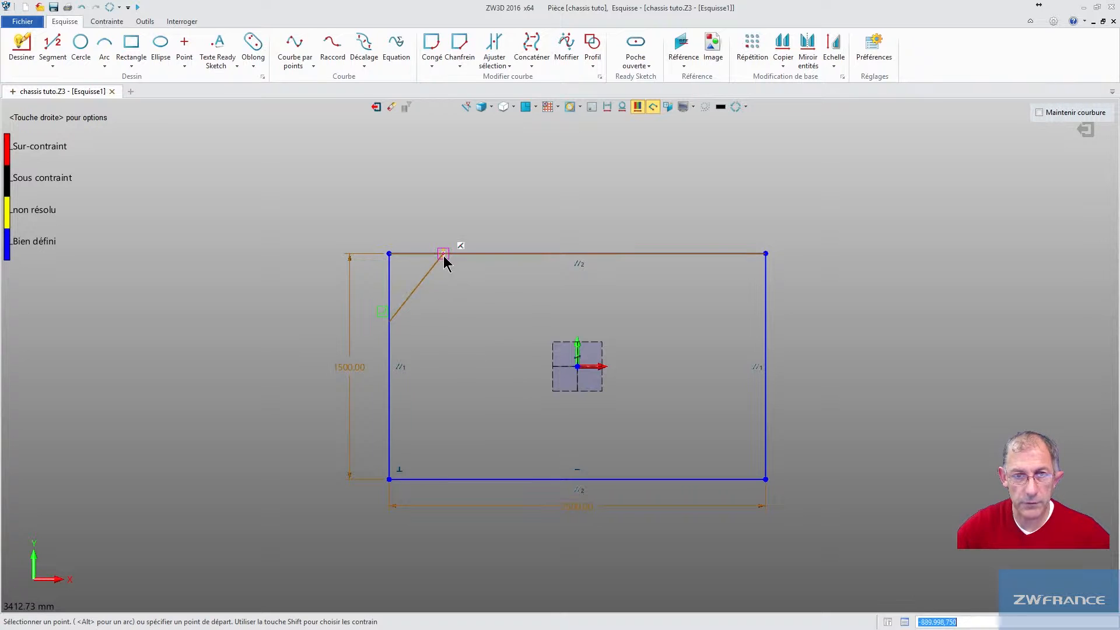
pyautogui.click(457, 254)
pyautogui.press('Escape')
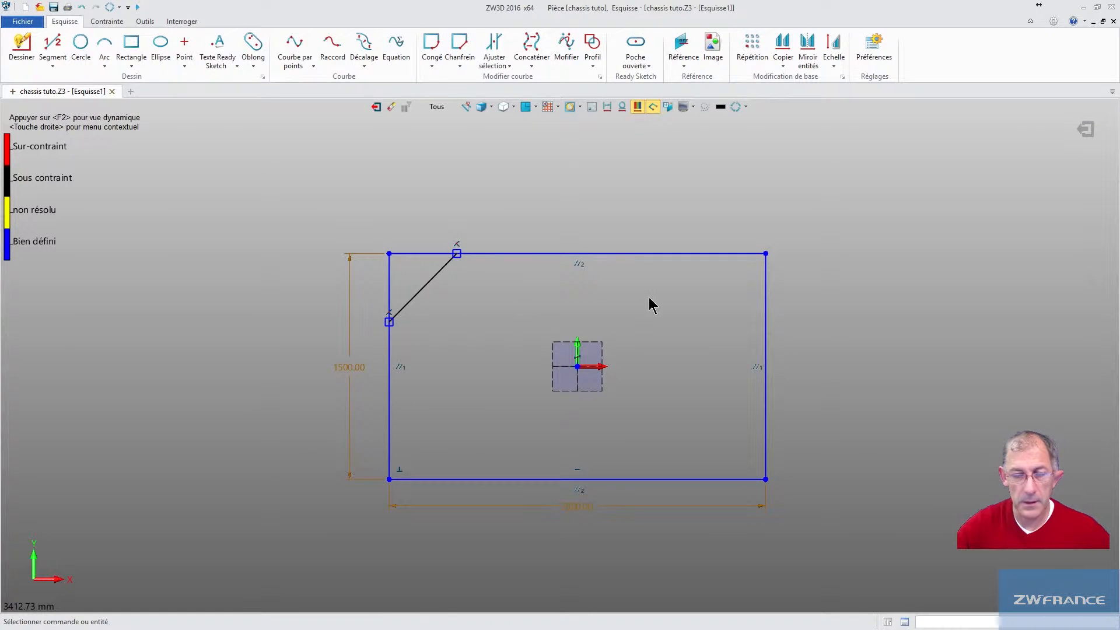
pyautogui.middleClick(647, 298)
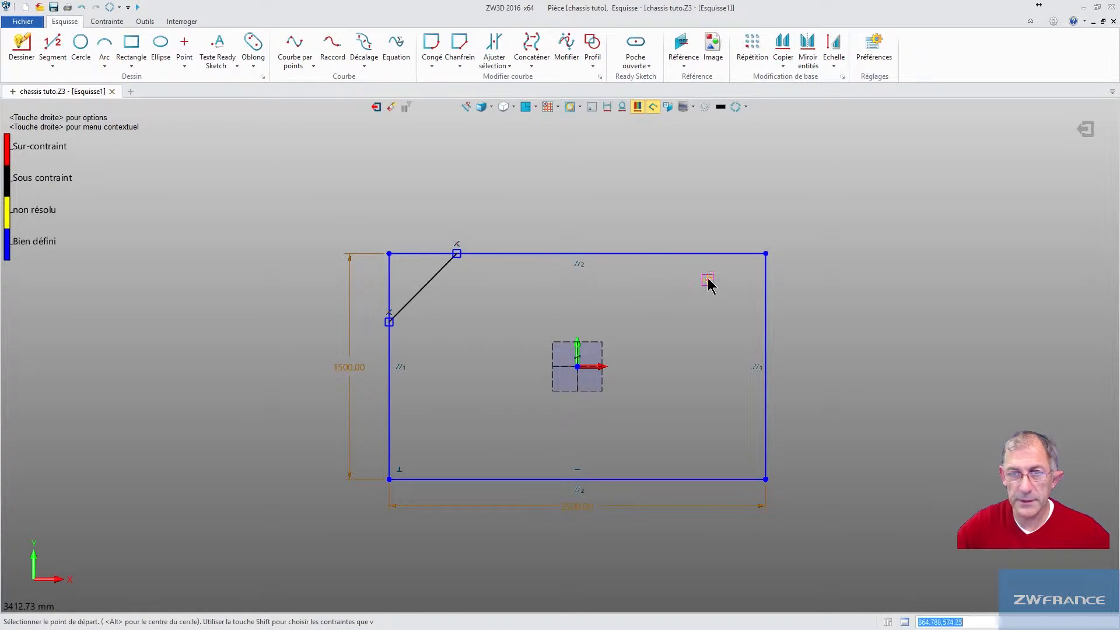
pyautogui.click(684, 254)
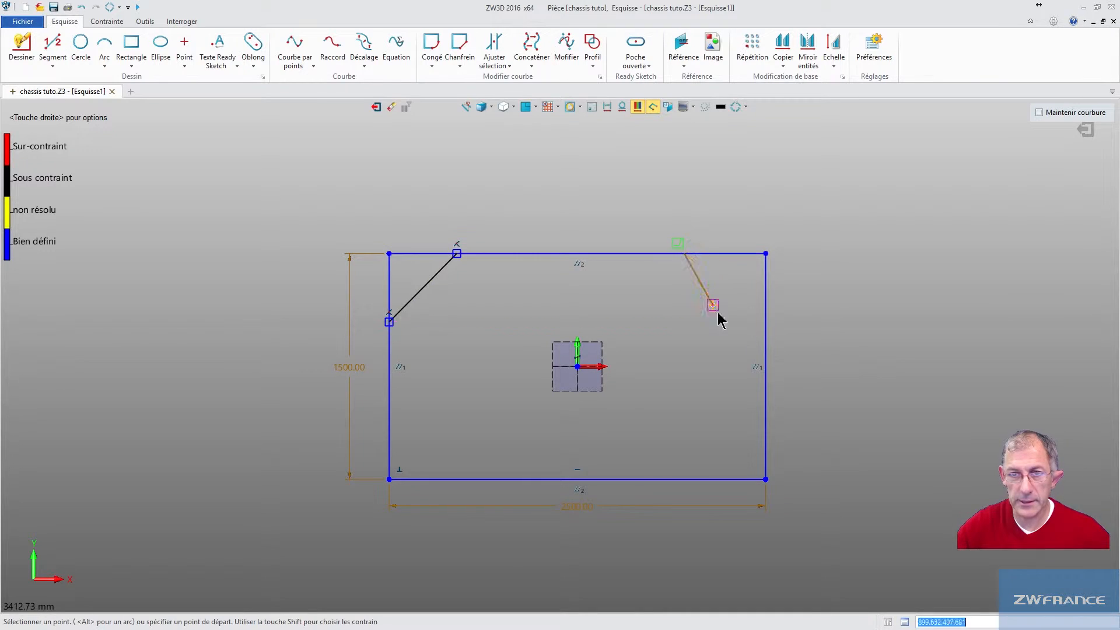
pyautogui.click(765, 322)
pyautogui.press('Escape')
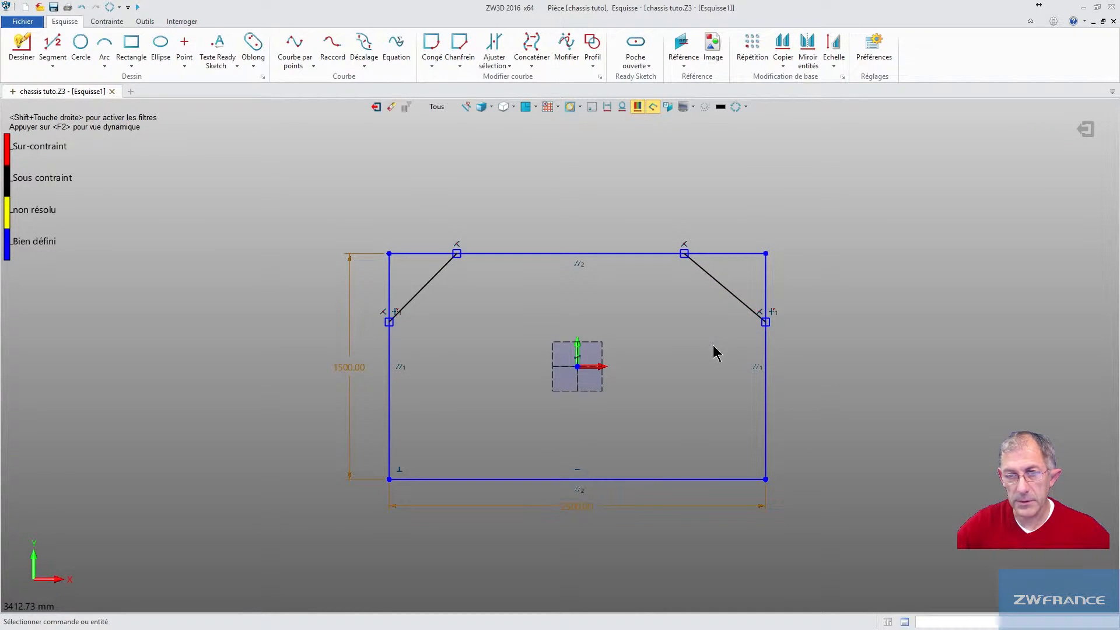
# Draw diagonal segments across the two lower corners, their bottom-edge ends aligned with the upper segments and their side ends level with each other.
pyautogui.middleClick(716, 353)
pyautogui.click(765, 403)
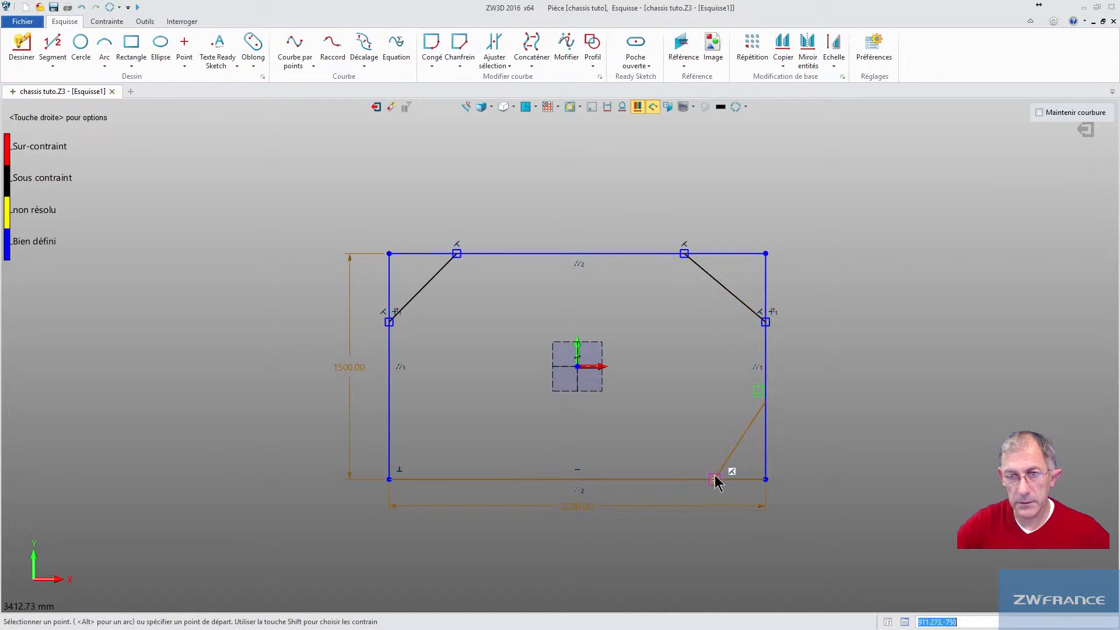
pyautogui.click(684, 480)
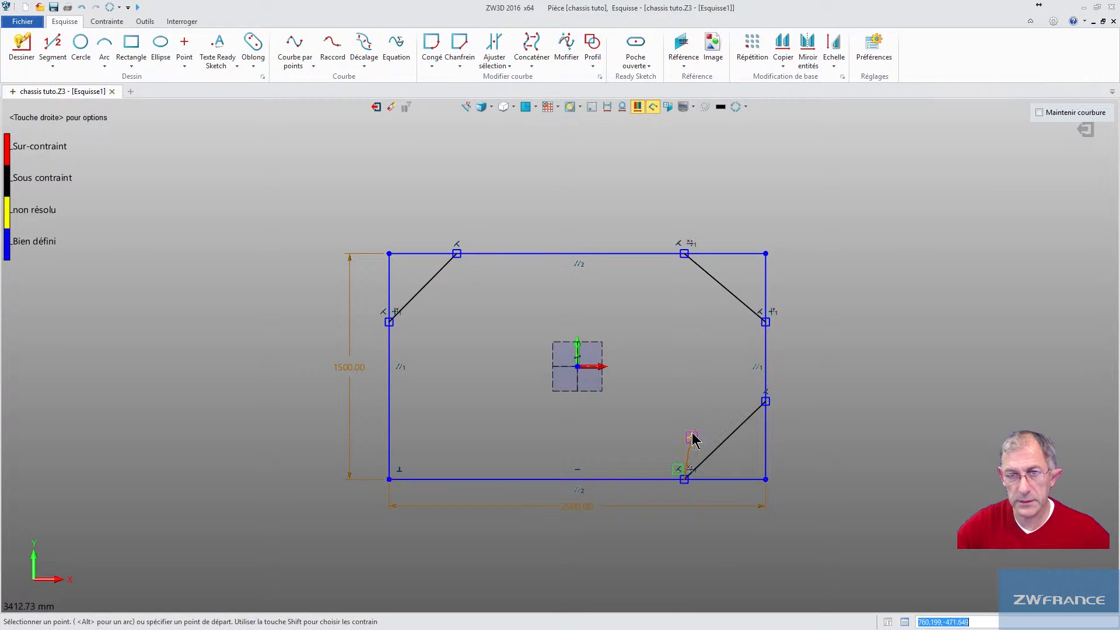
pyautogui.press('Escape')
pyautogui.middleClick(568, 449)
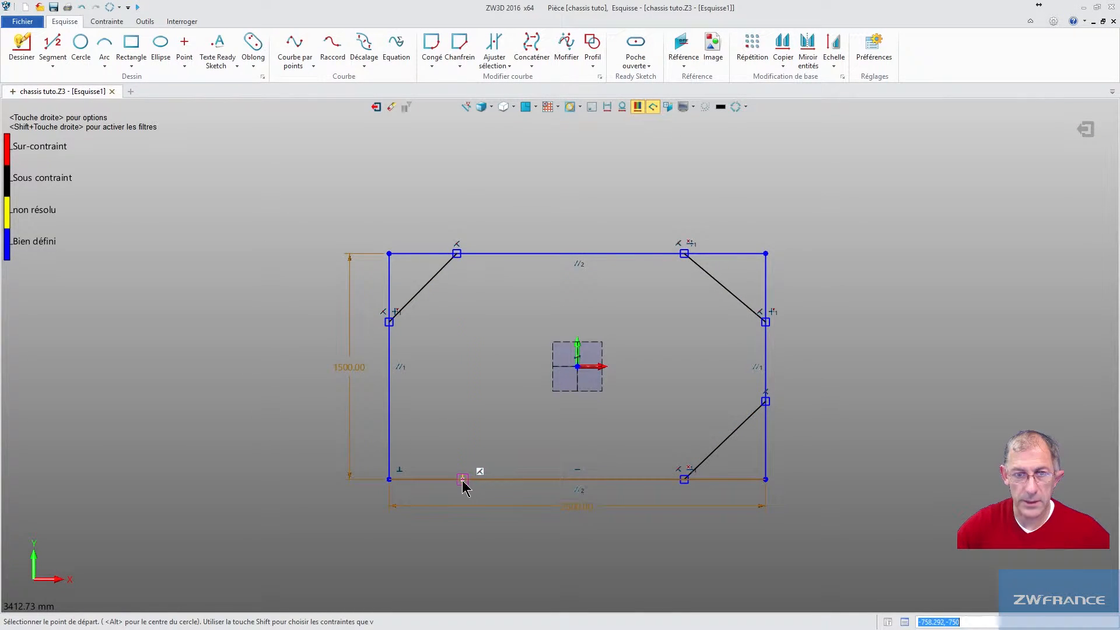
pyautogui.click(455, 480)
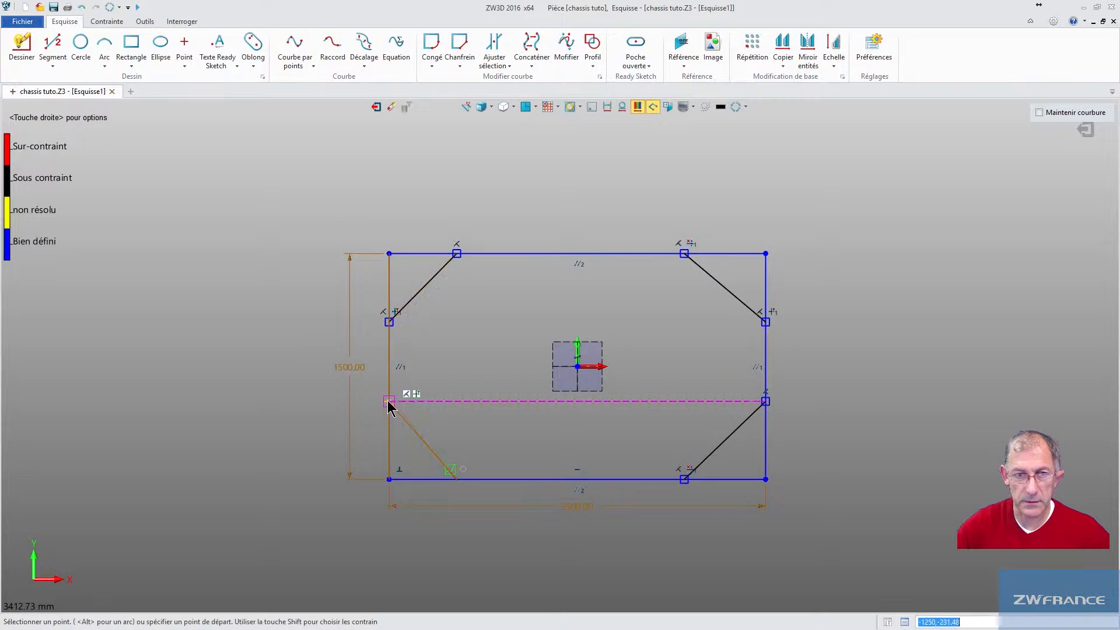
pyautogui.click(389, 401)
pyautogui.press('Escape')
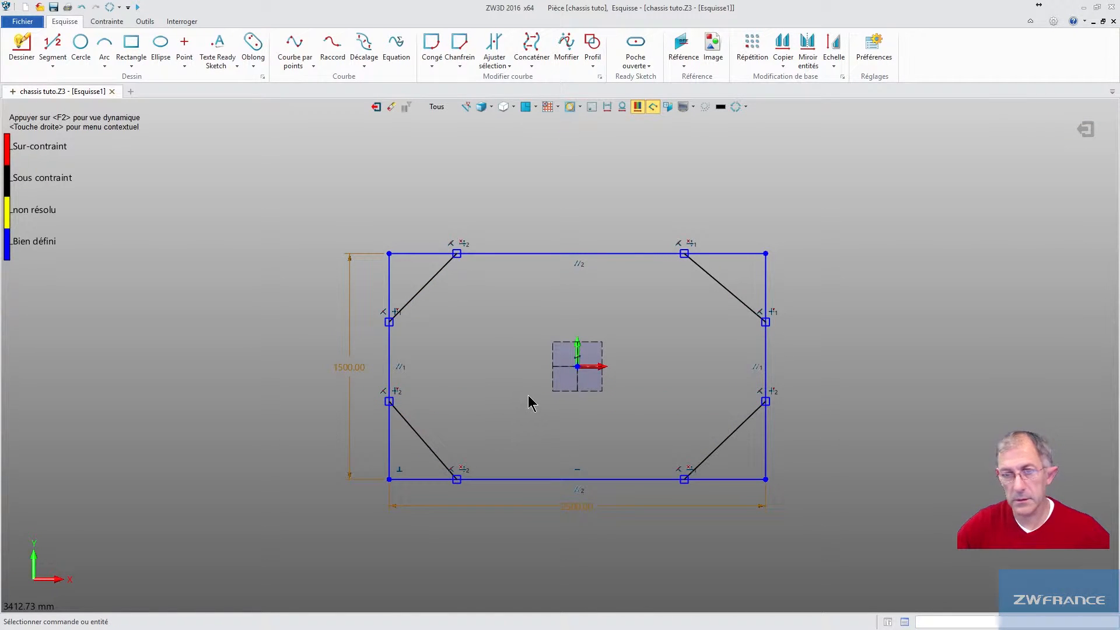
# Dimension the horizontal distance from the upper-left corner to the diagonal's end on the top edge at 400 mm.
pyautogui.moveTo(529, 394)
pyautogui.mouseDown(button='middle')
pyautogui.moveTo(565, 379)
pyautogui.moveTo(555, 393)
pyautogui.mouseUp(button='middle')
pyautogui.scroll(1, 555, 392)
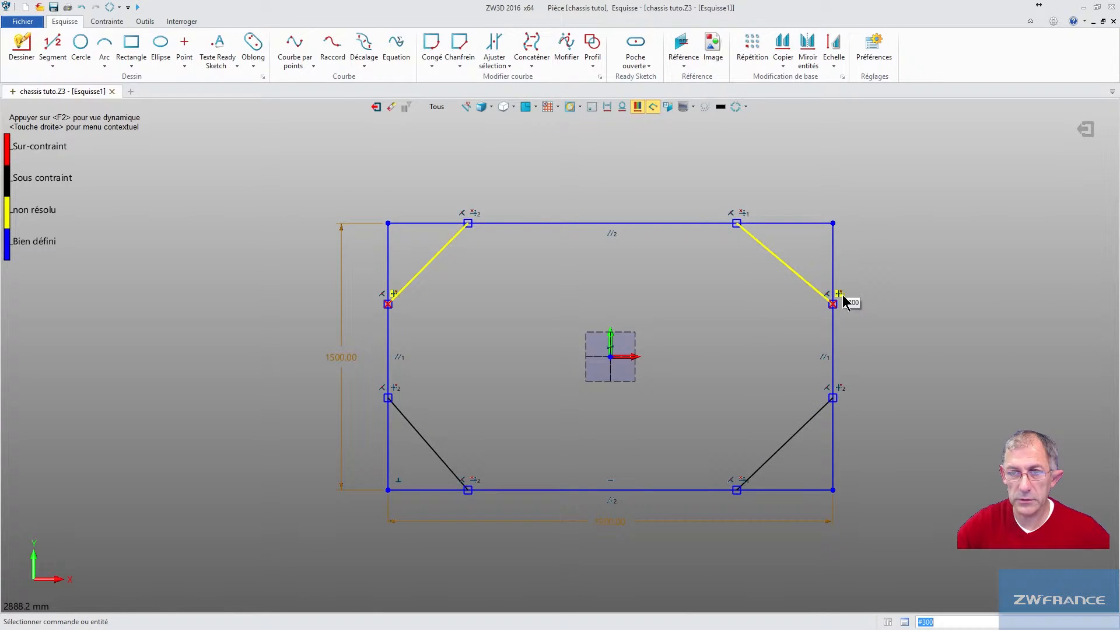
pyautogui.moveTo(537, 362); pyautogui.dragTo(533, 363, button='middle')
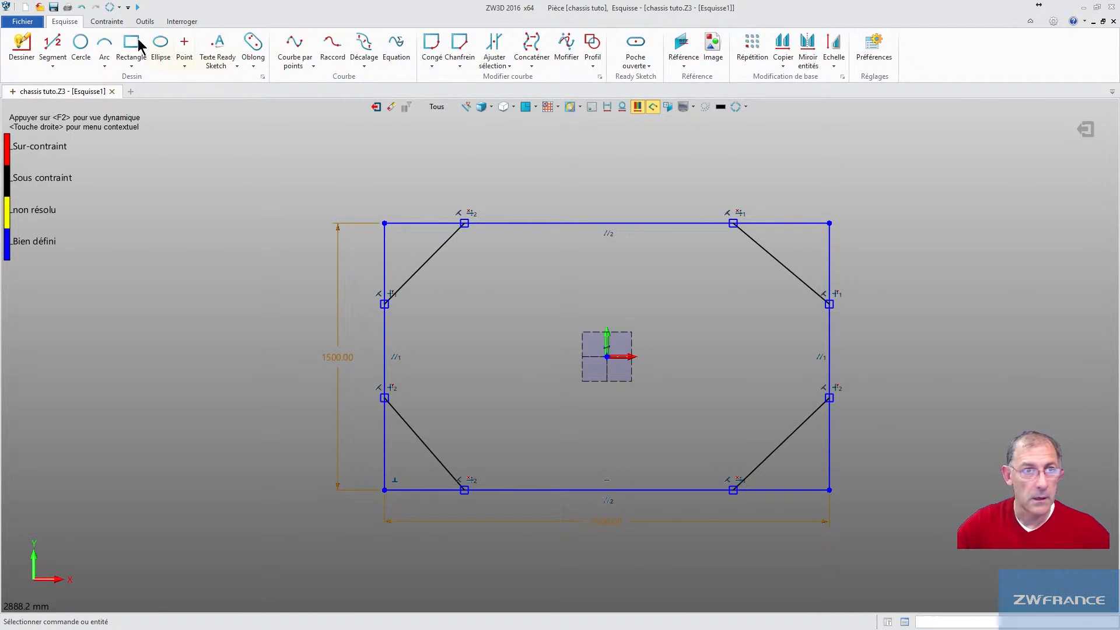
pyautogui.click(99, 23)
pyautogui.click(312, 50)
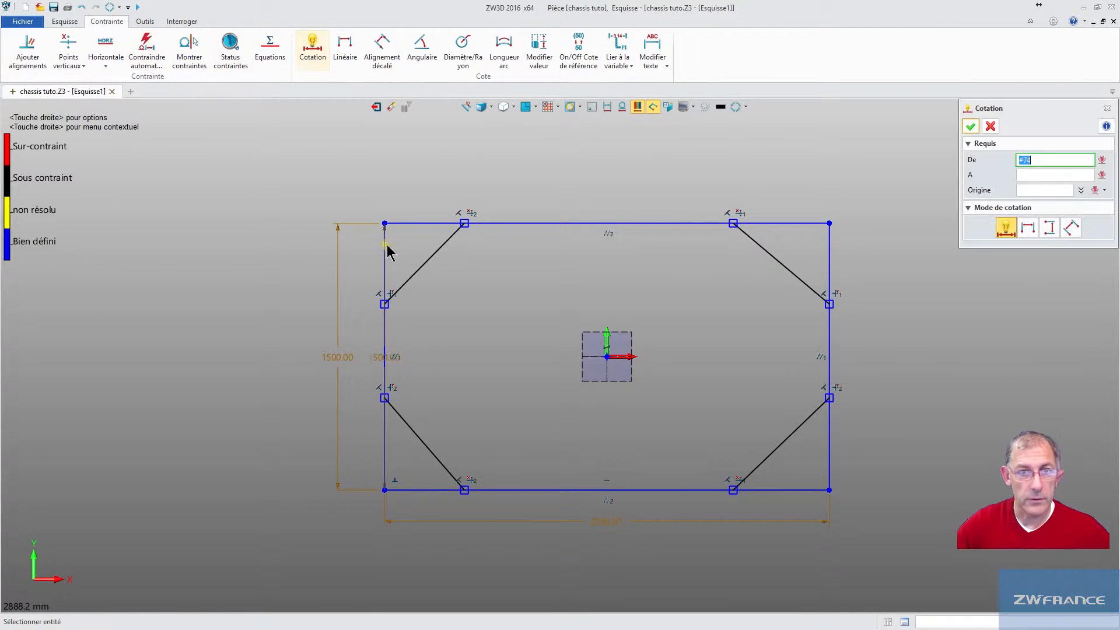
pyautogui.click(385, 225)
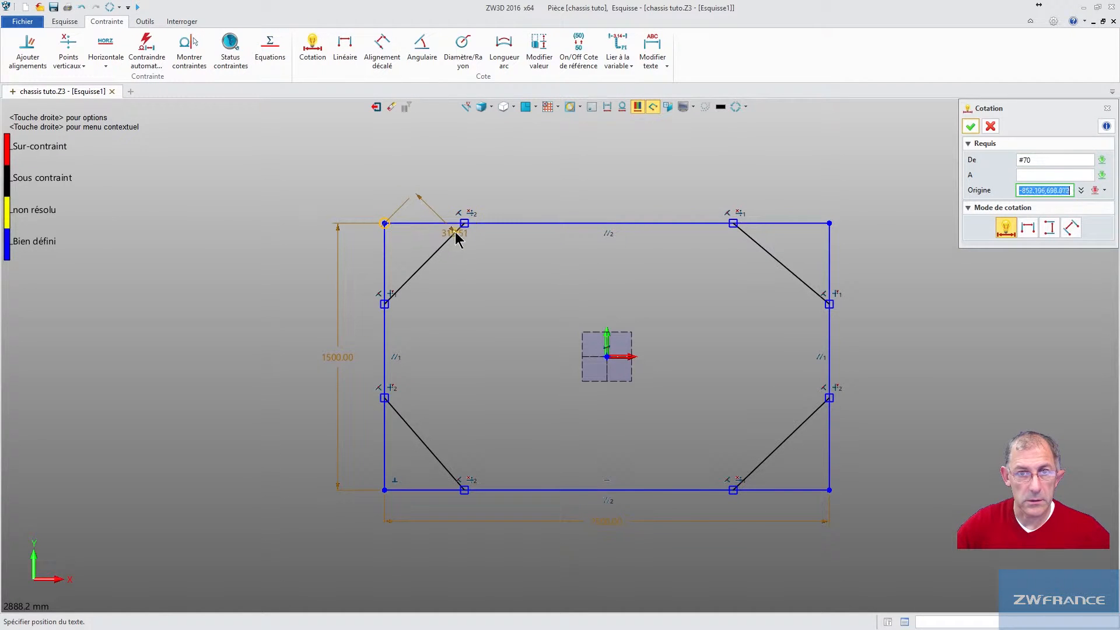
pyautogui.click(458, 229)
pyautogui.click(324, 66)
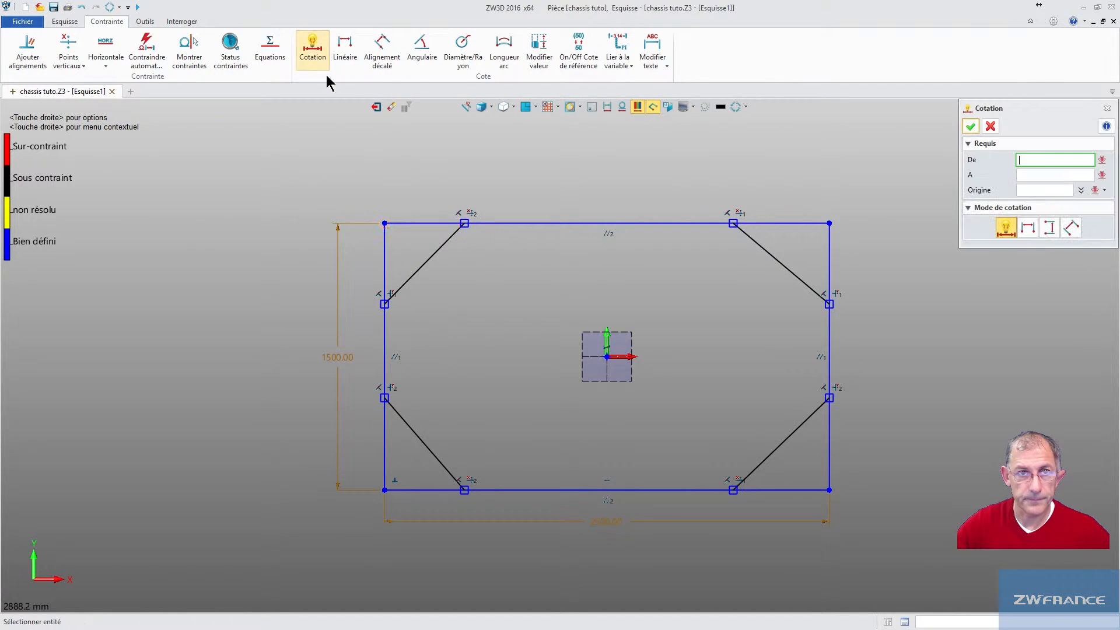
pyautogui.click(449, 240)
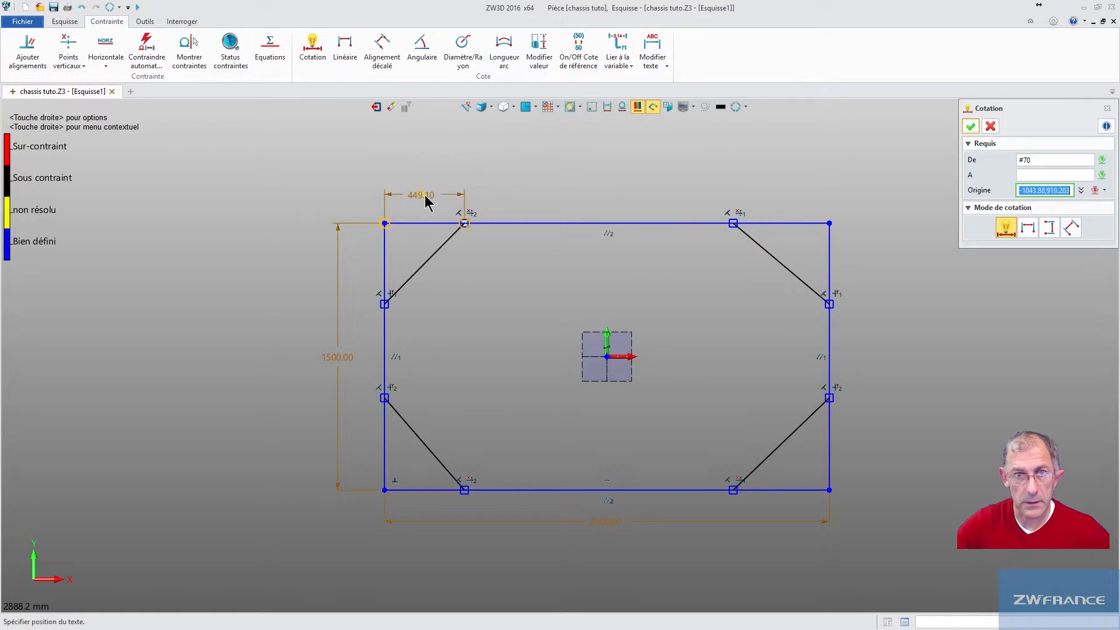
pyautogui.click(437, 205)
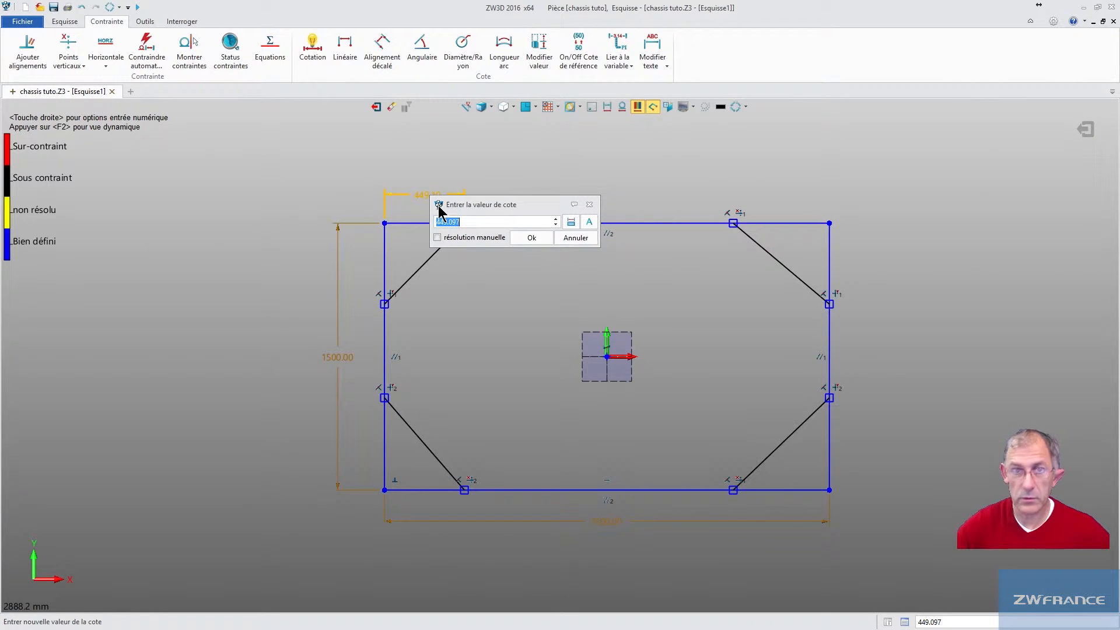
pyautogui.press('Return')
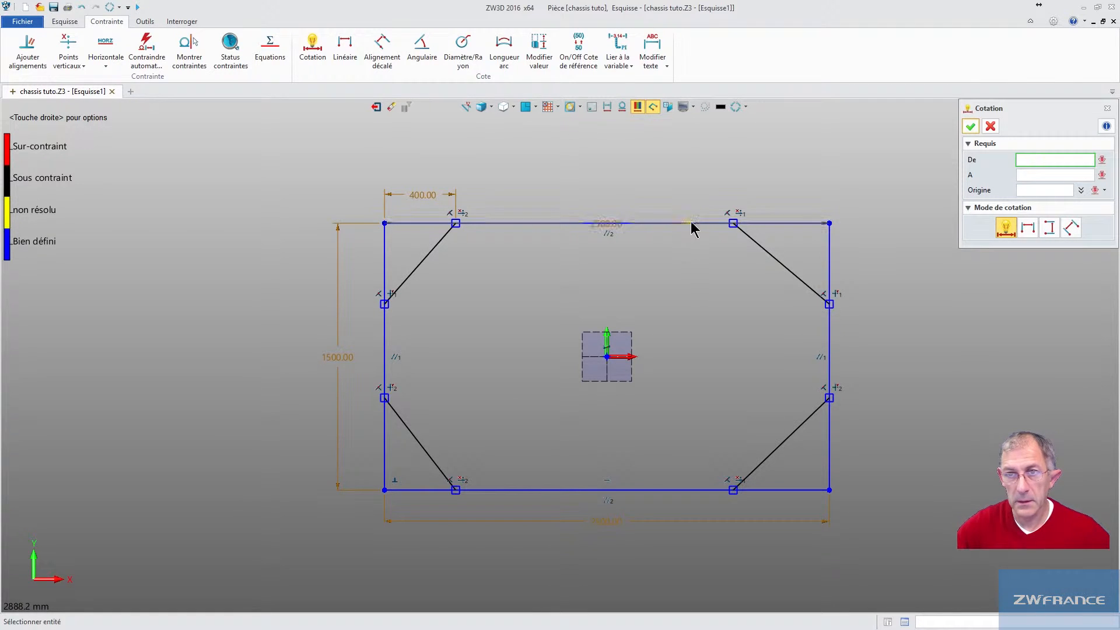
# Dimension the distance from the upper-right corner to its diagonal's top end at 400 mm, picking the upper-left dimension as the value's reference.
pyautogui.click(835, 224)
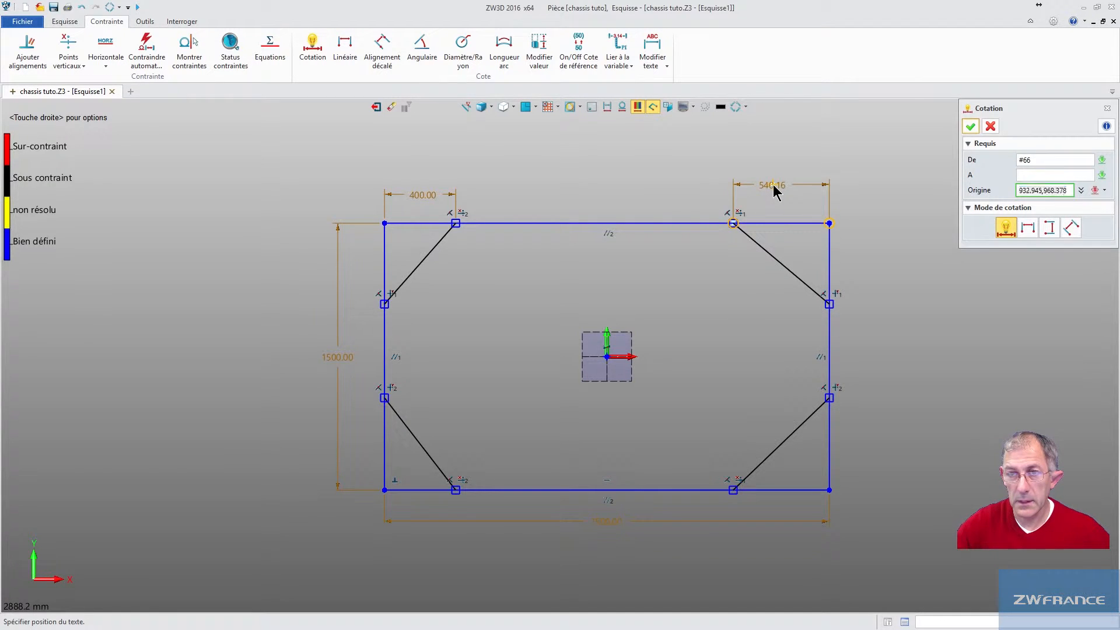
pyautogui.click(775, 190)
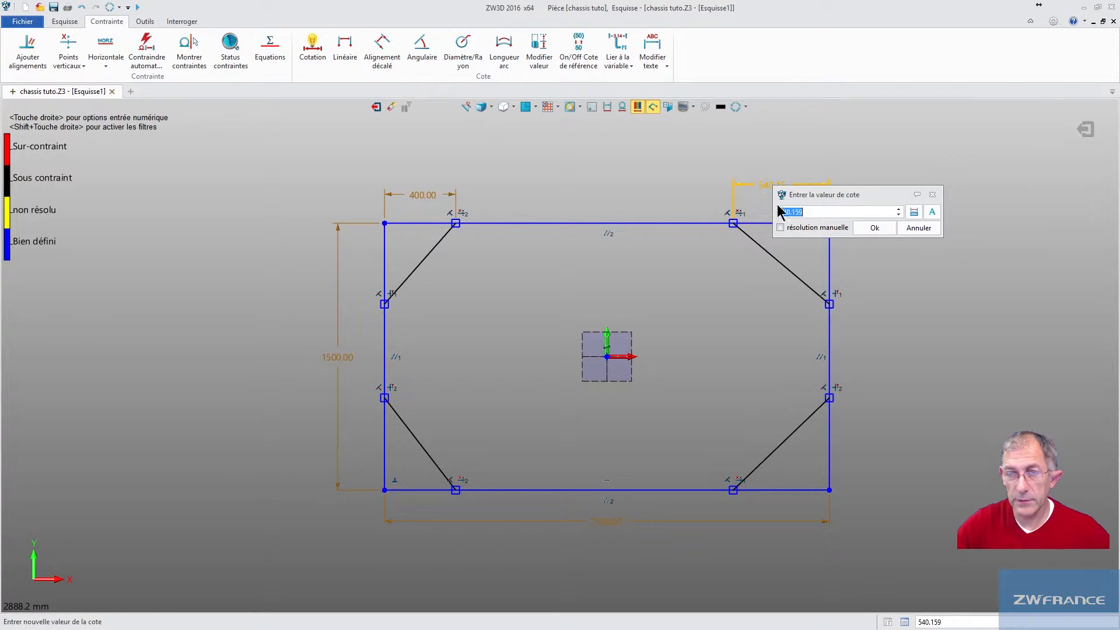
pyautogui.click(913, 213)
pyautogui.click(446, 197)
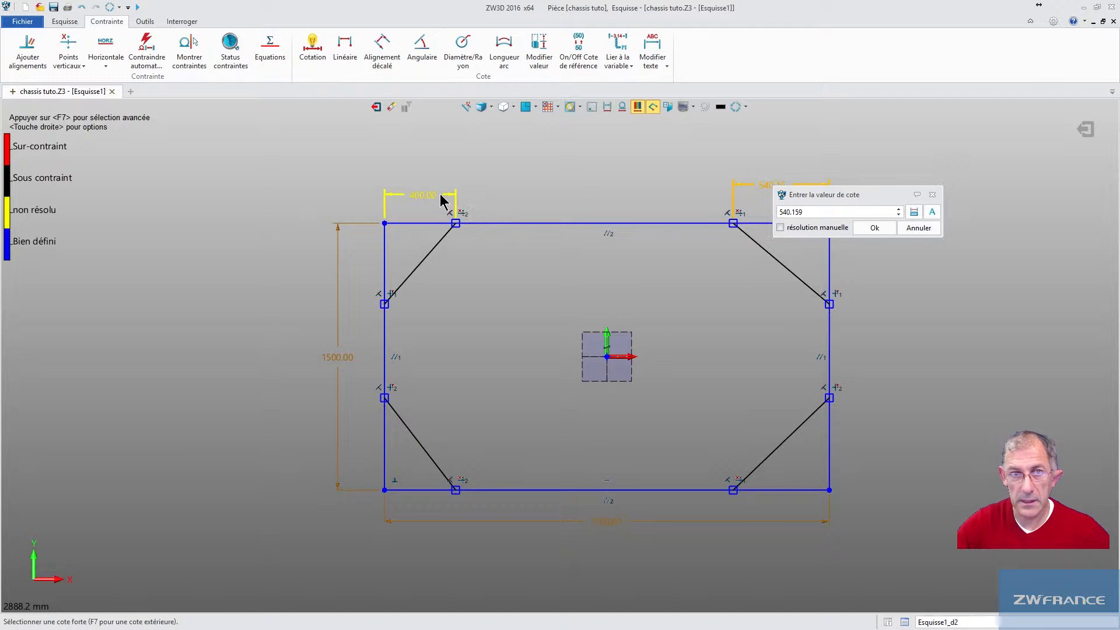
pyautogui.doubleClick(827, 211)
pyautogui.click(874, 228)
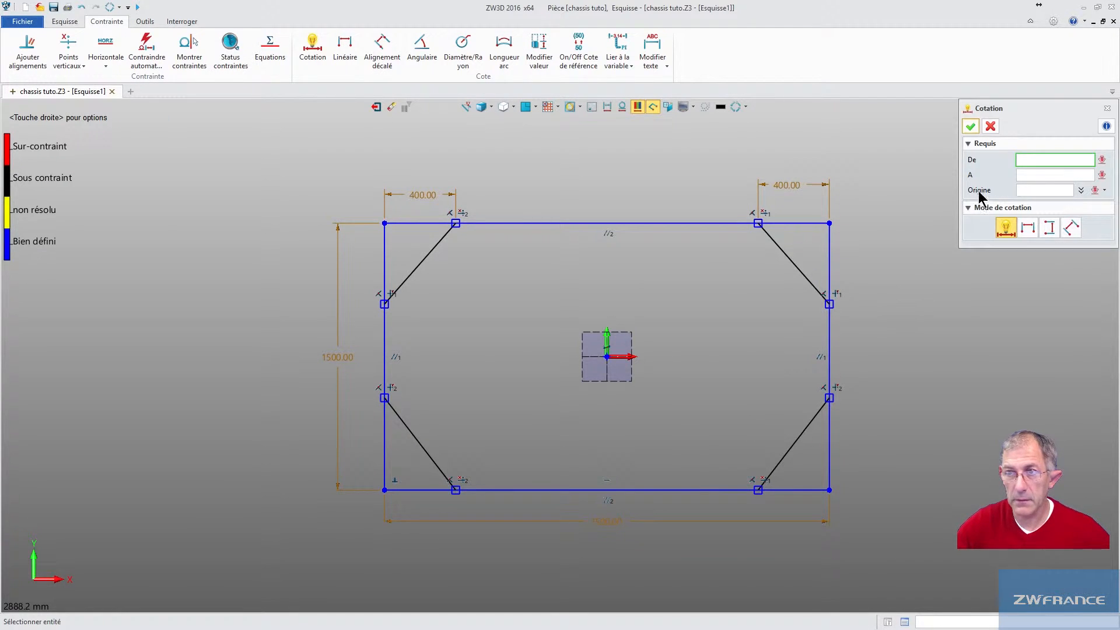
# Dimension the vertical distance from the lower-right corner to its diagonal's end on the right edge at 450 mm.
pyautogui.click(970, 126)
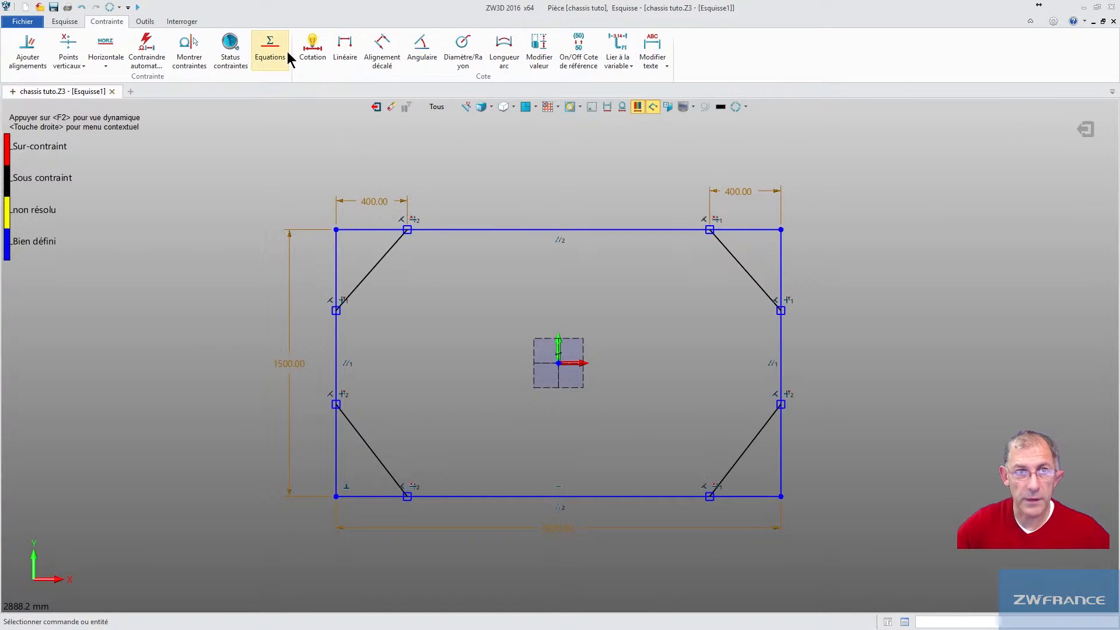
pyautogui.click(313, 50)
pyautogui.click(783, 407)
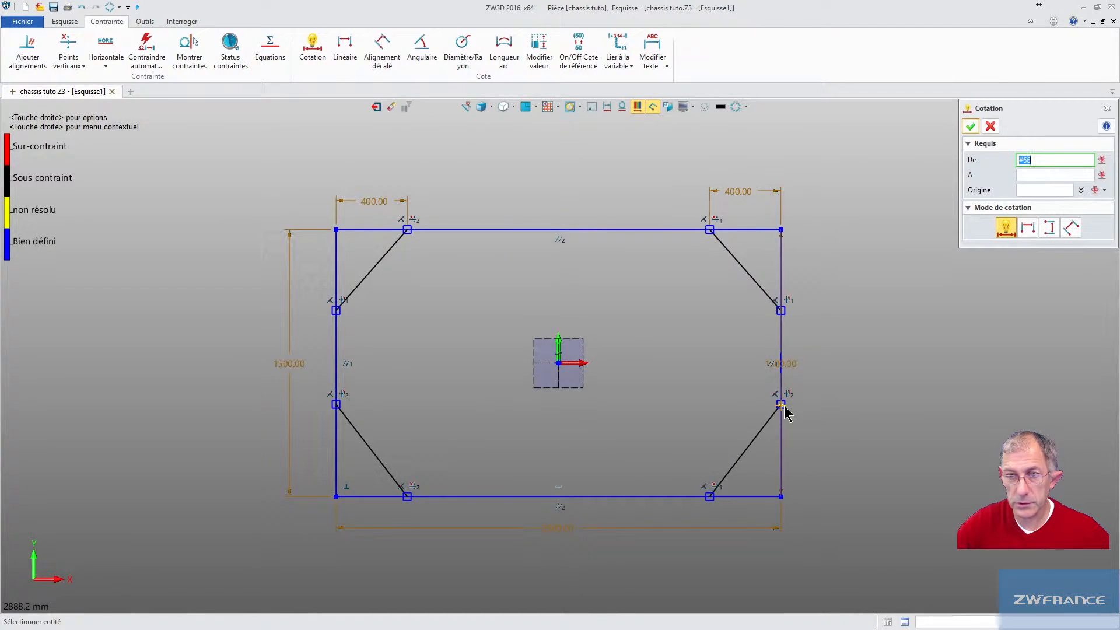
pyautogui.click(780, 496)
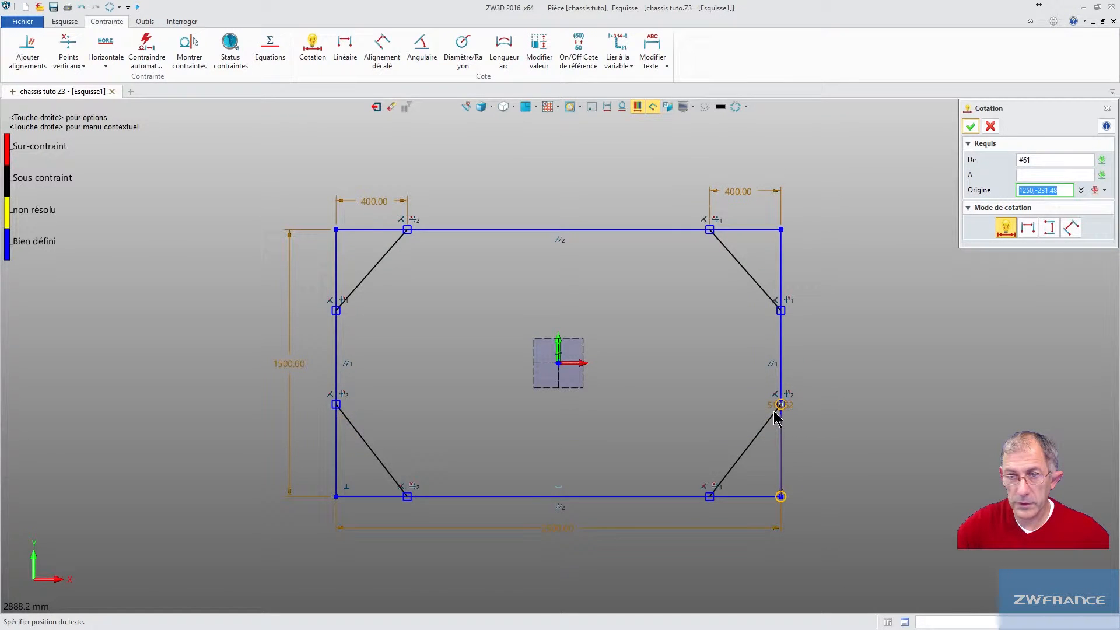
pyautogui.click(819, 442)
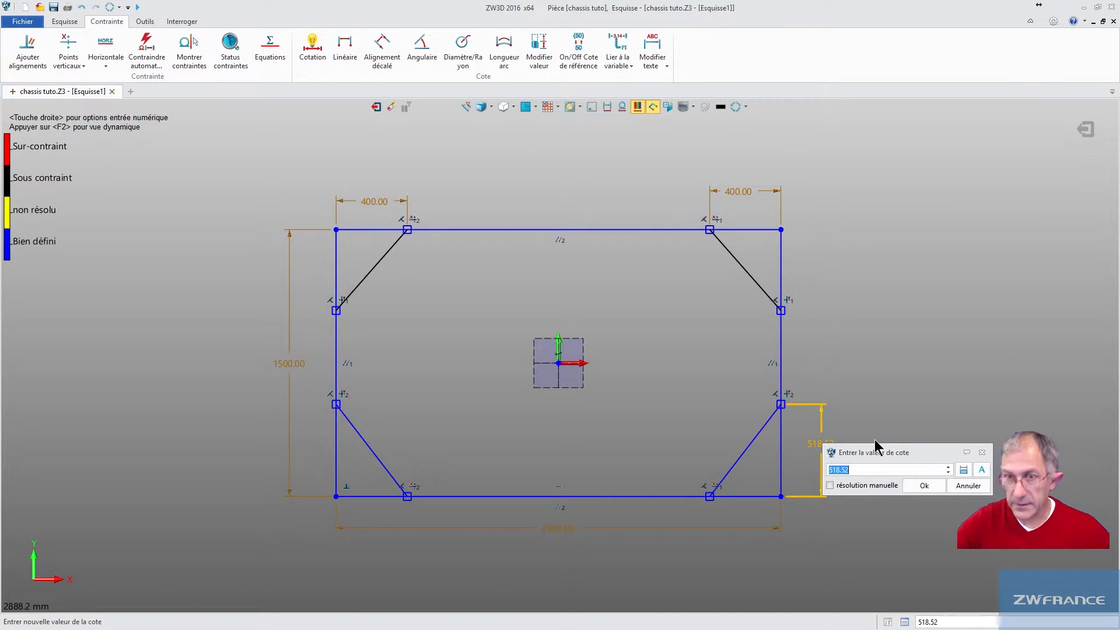
pyautogui.write('450')
pyautogui.press('Return')
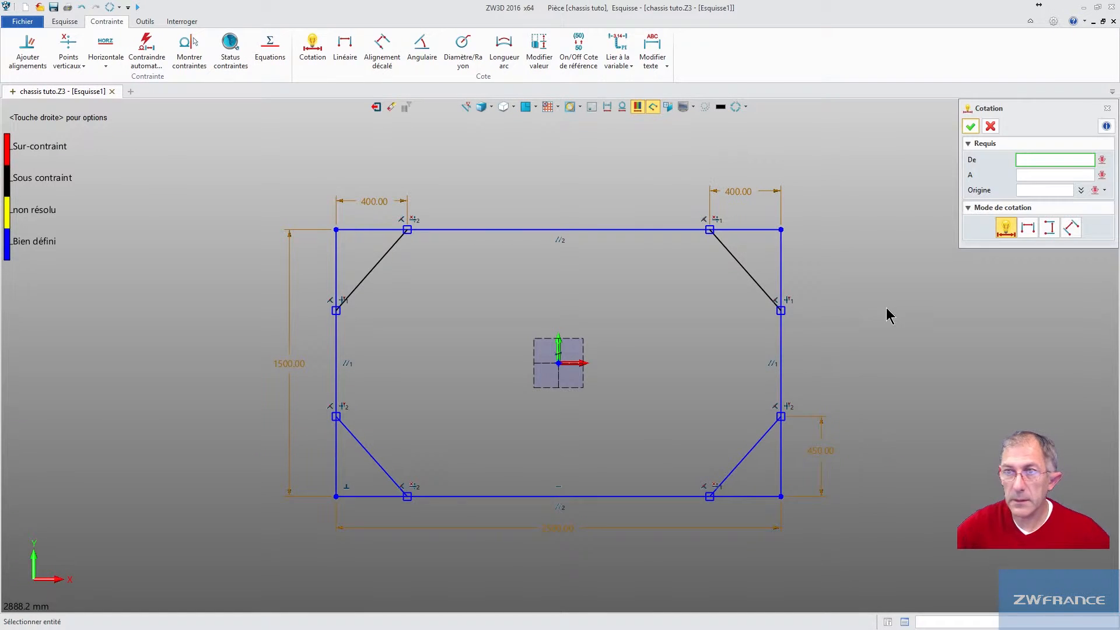
# Dimension the upper-right corner to its diagonal's end on the right edge at 450 mm, picking the lower-right dimension as the value's reference.
pyautogui.click(780, 234)
pyautogui.click(781, 303)
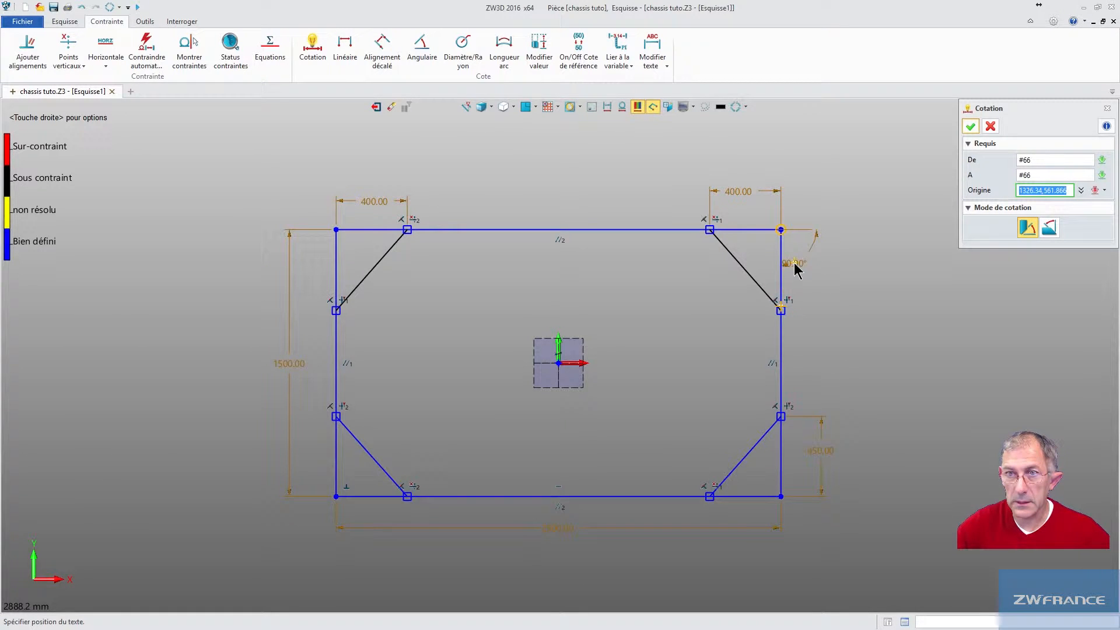
pyautogui.click(312, 47)
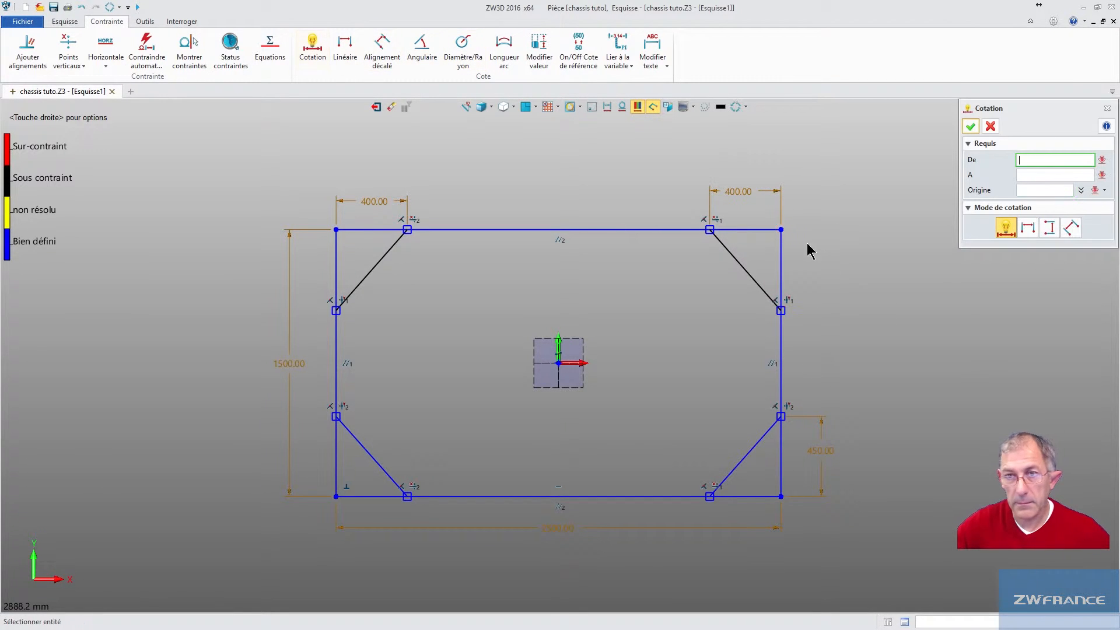
pyautogui.click(780, 309)
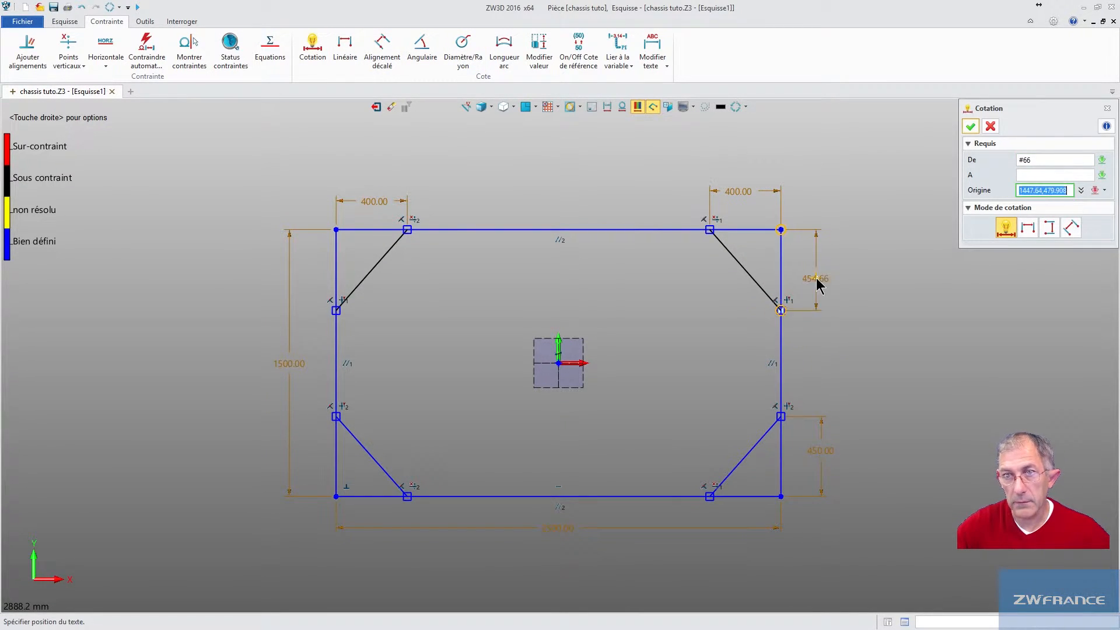
pyautogui.click(825, 284)
pyautogui.click(971, 316)
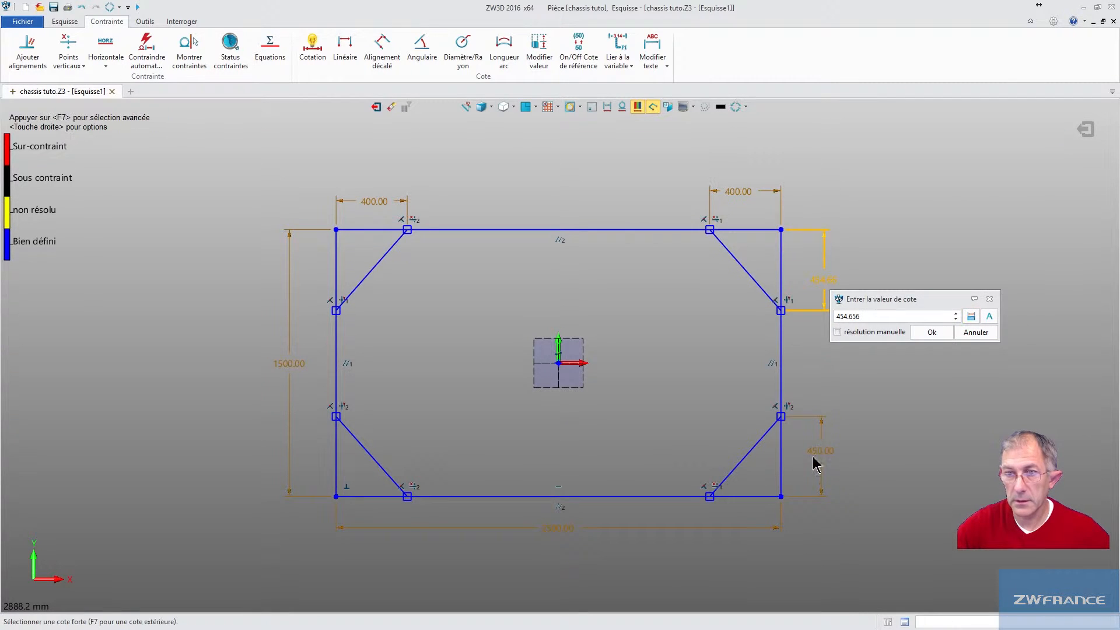
pyautogui.click(824, 463)
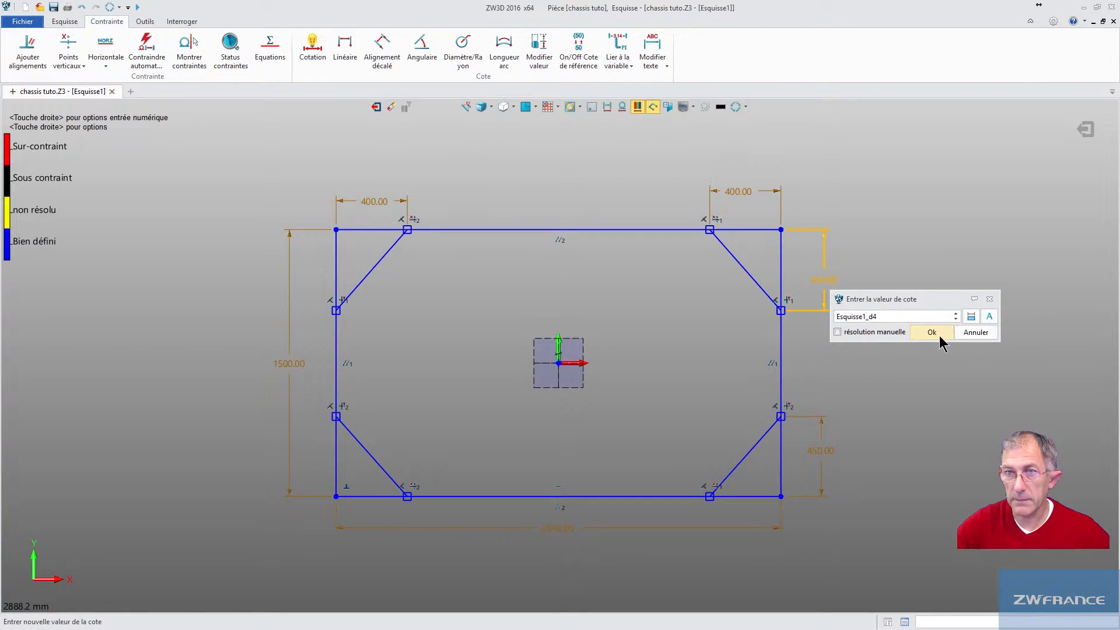
pyautogui.click(939, 337)
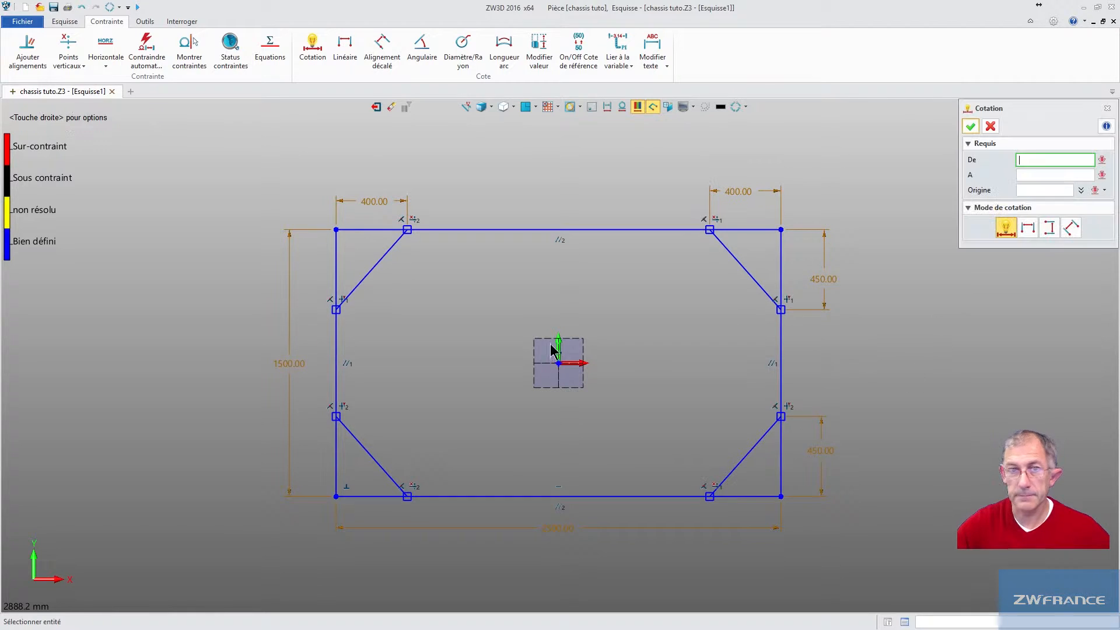
pyautogui.click(970, 126)
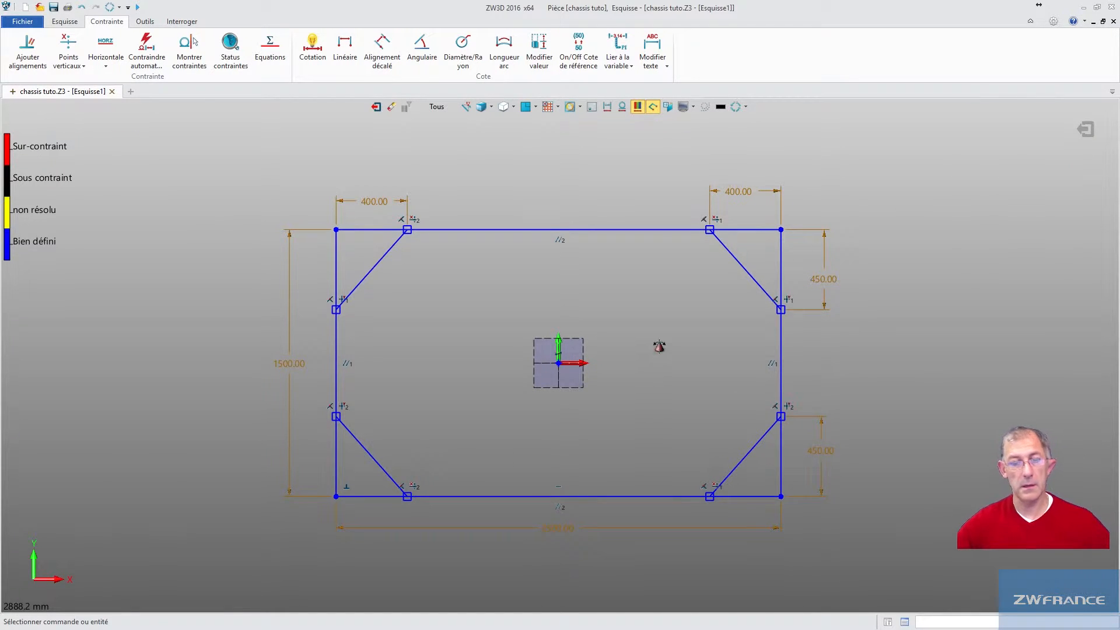
# Exit the chassis frame sketch and show the part in the isometric view.
pyautogui.moveTo(657, 347); pyautogui.dragTo(668, 366, button='middle')
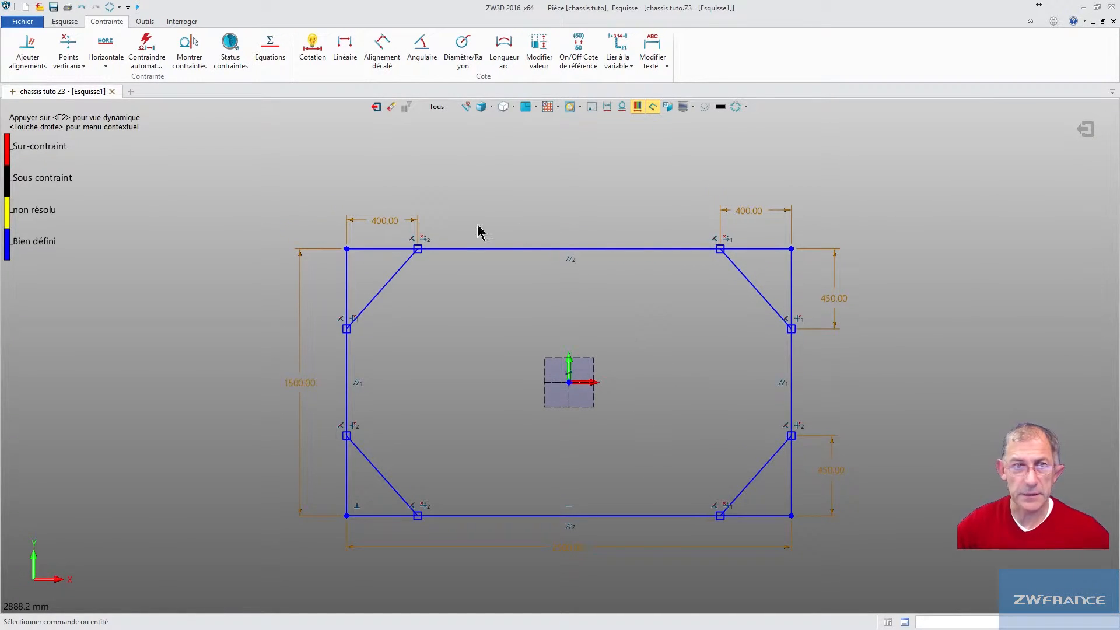
pyautogui.click(376, 107)
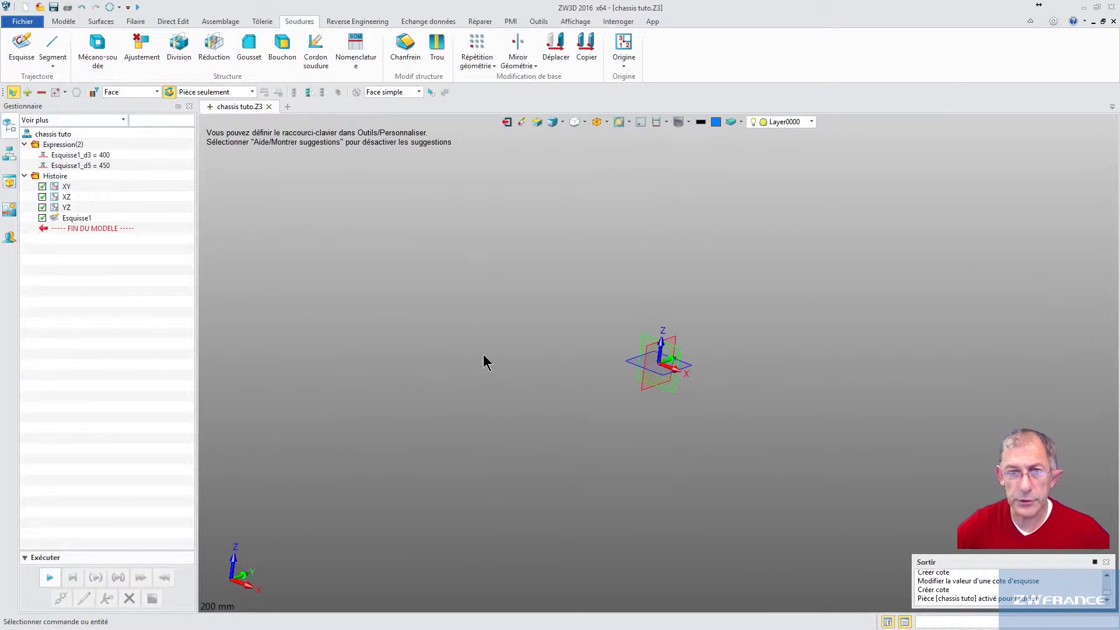
pyautogui.hotkey('ctrl', 'Home')
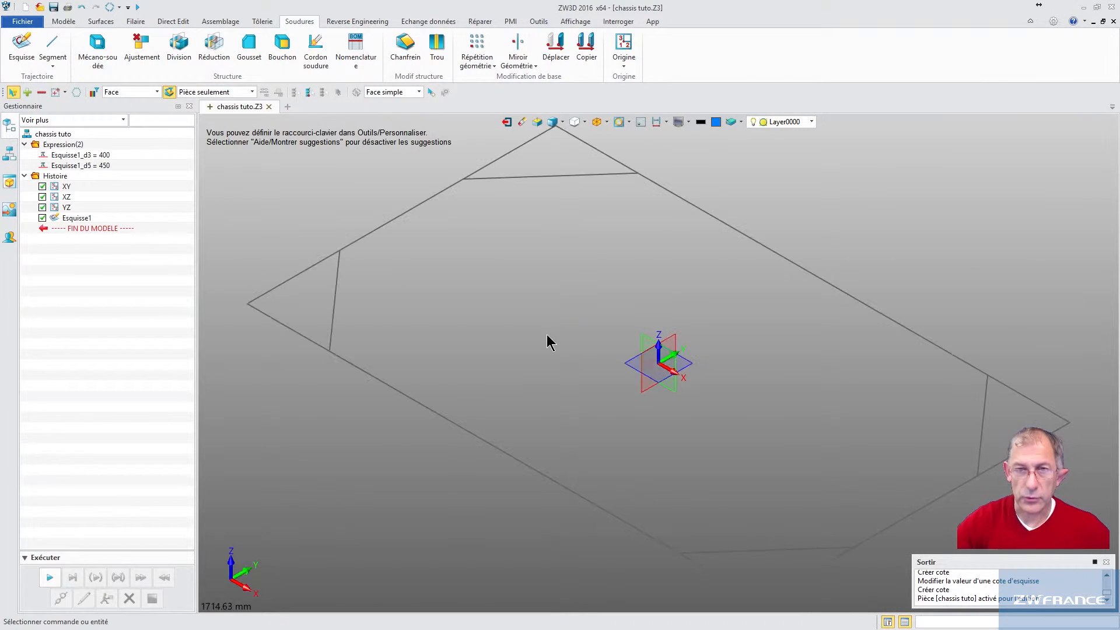
pyautogui.scroll(-3, 723, 373)
pyautogui.moveTo(597, 331); pyautogui.dragTo(587, 350, button='middle')
pyautogui.scroll(-2, 587, 358)
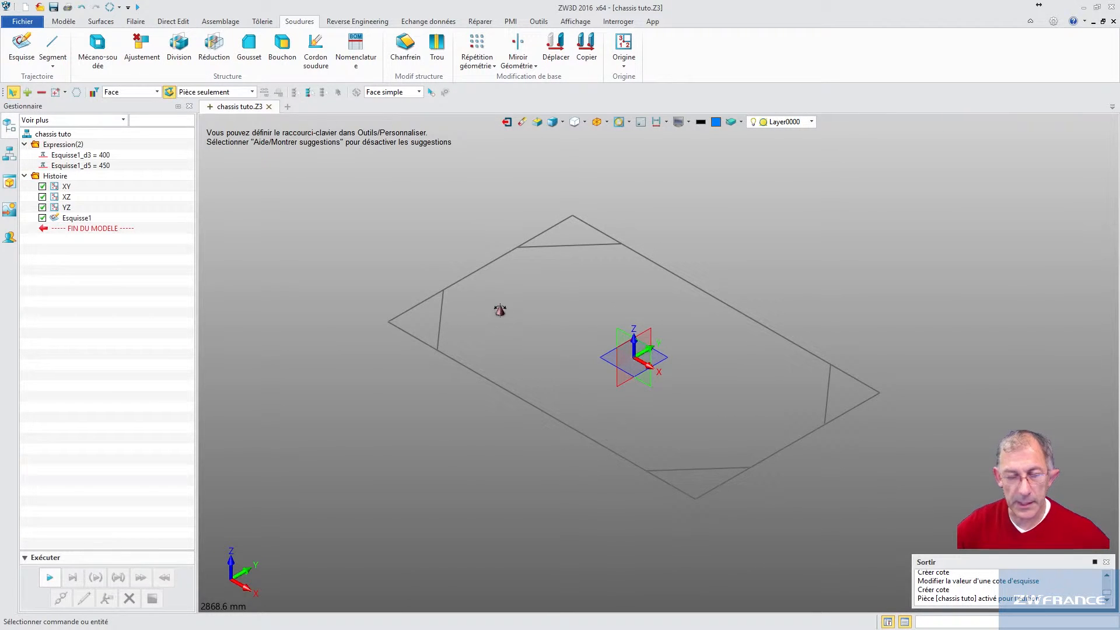
pyautogui.scroll(2, 500, 310)
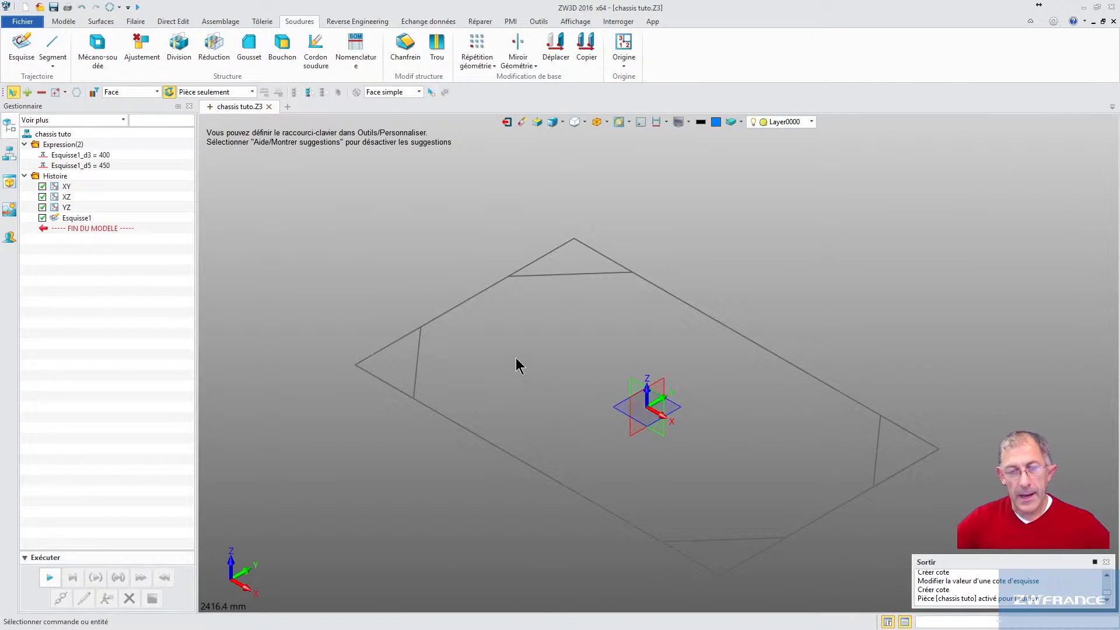
# Set up a new datum plane at the frame's leftmost corner point with an offset of 0, using the unrestricted selection filter.
pyautogui.click(60, 24)
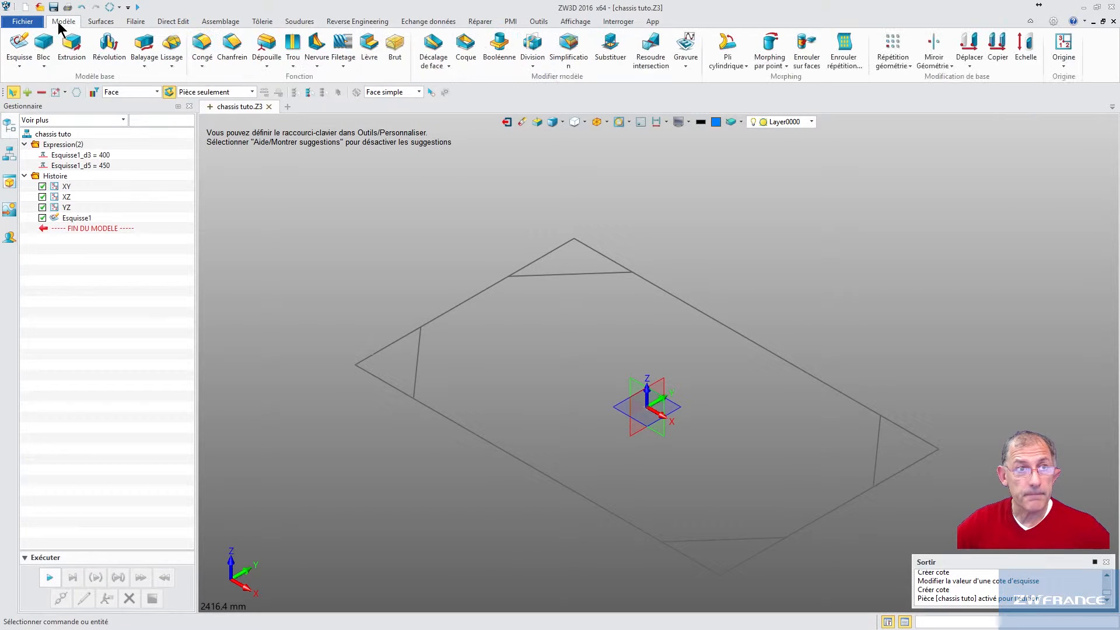
pyautogui.click(1063, 47)
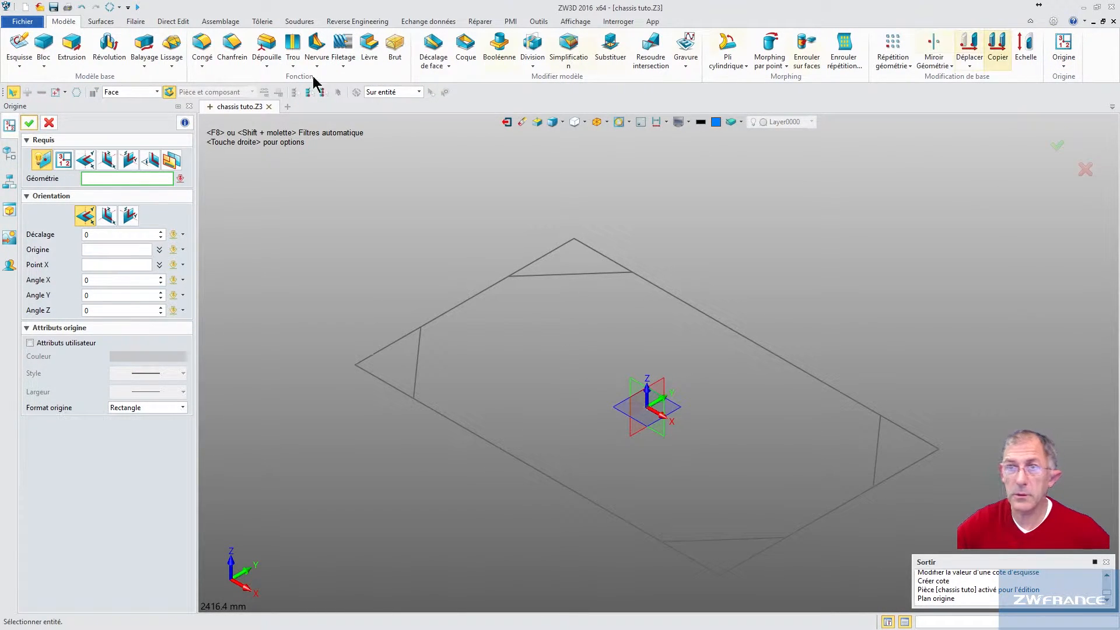
pyautogui.click(157, 91)
pyautogui.click(133, 102)
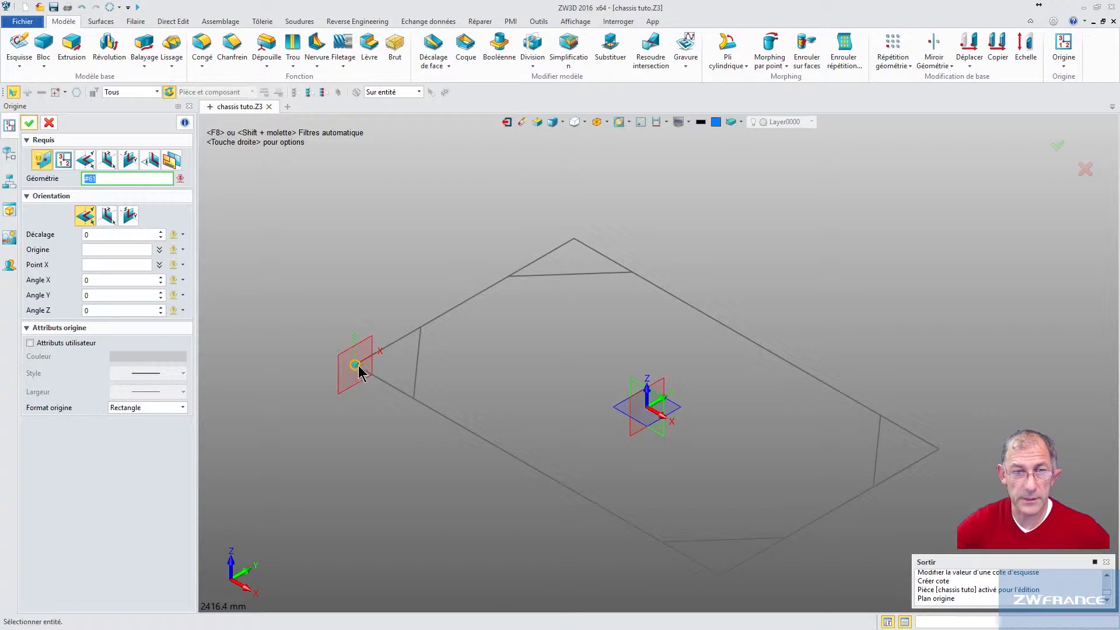
pyautogui.click(362, 367)
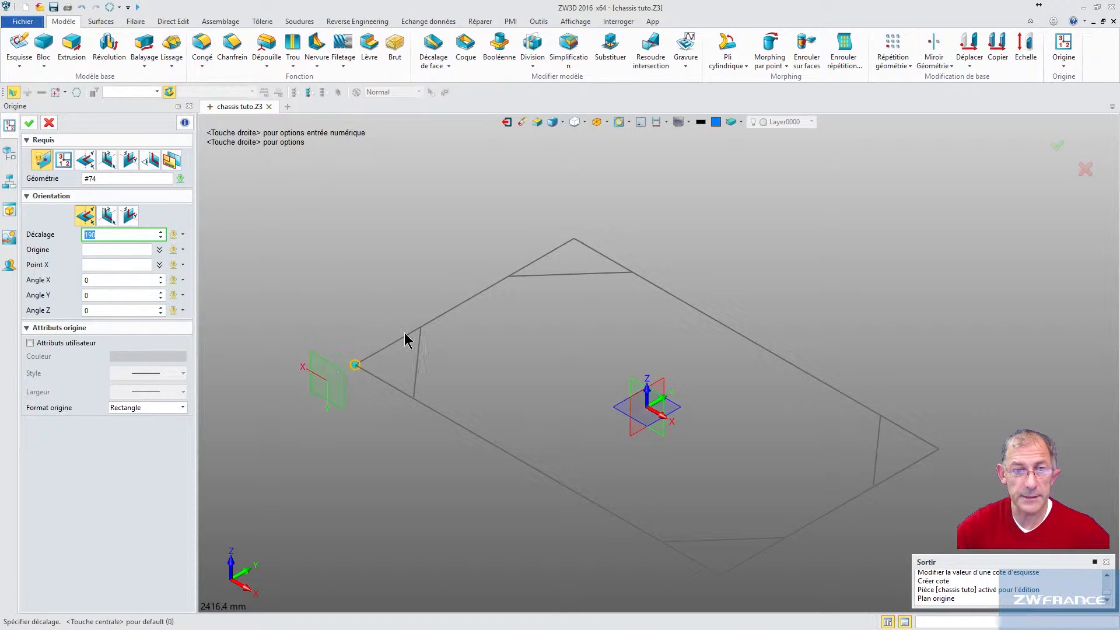
pyautogui.middleClick(270, 349)
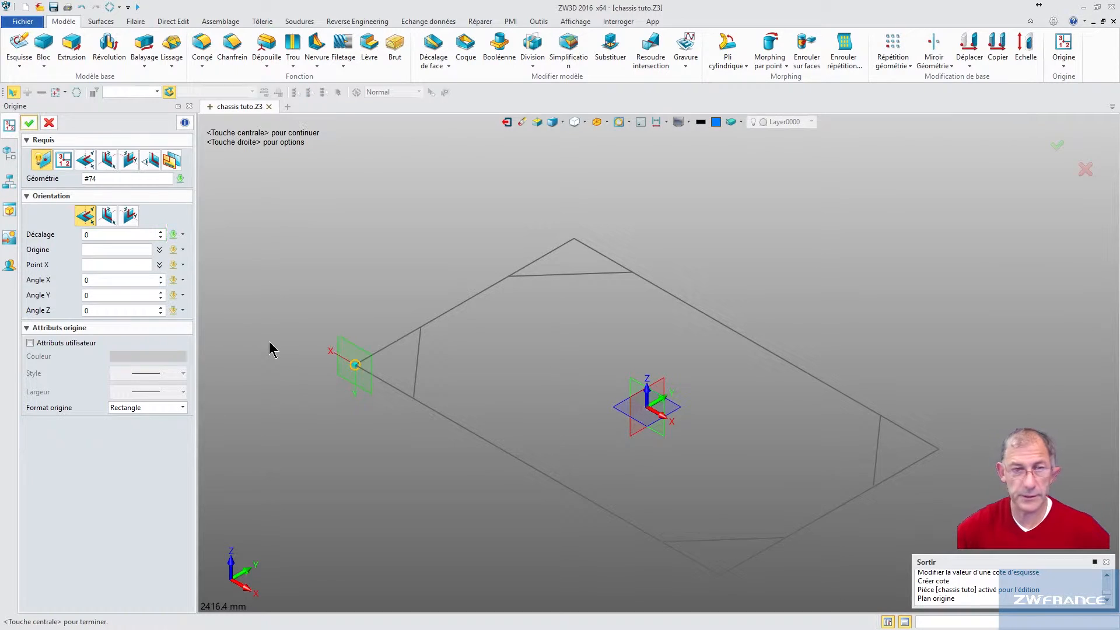
# Set the datum plane's Z angle to 180 with the X and Y angles at 0, and create the plane.
pyautogui.click(104, 311)
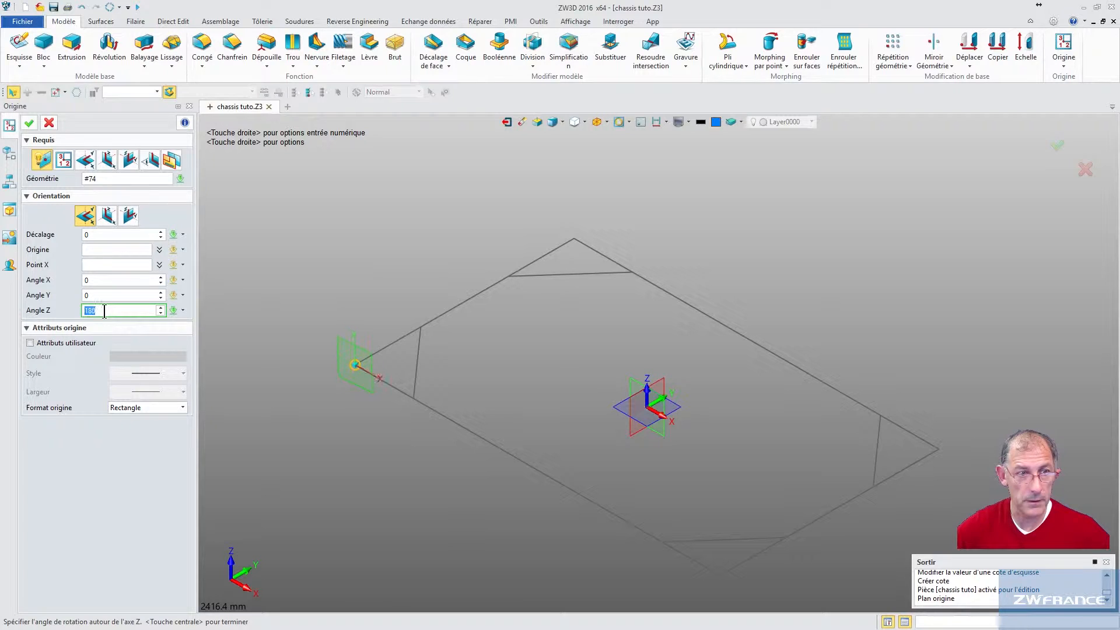
pyautogui.click(103, 296)
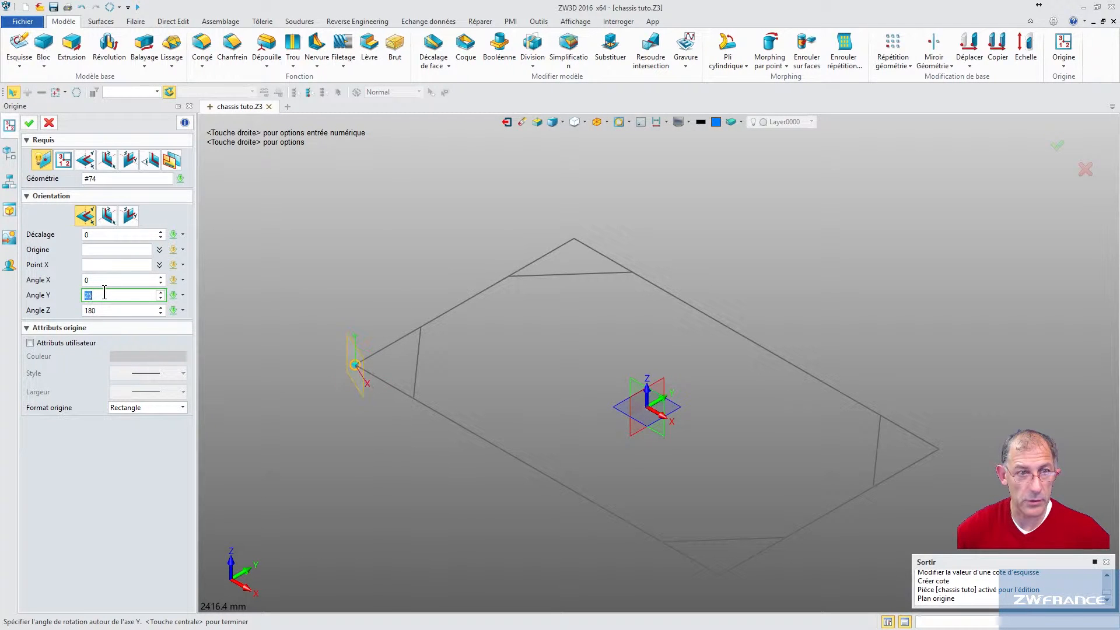
pyautogui.click(105, 280)
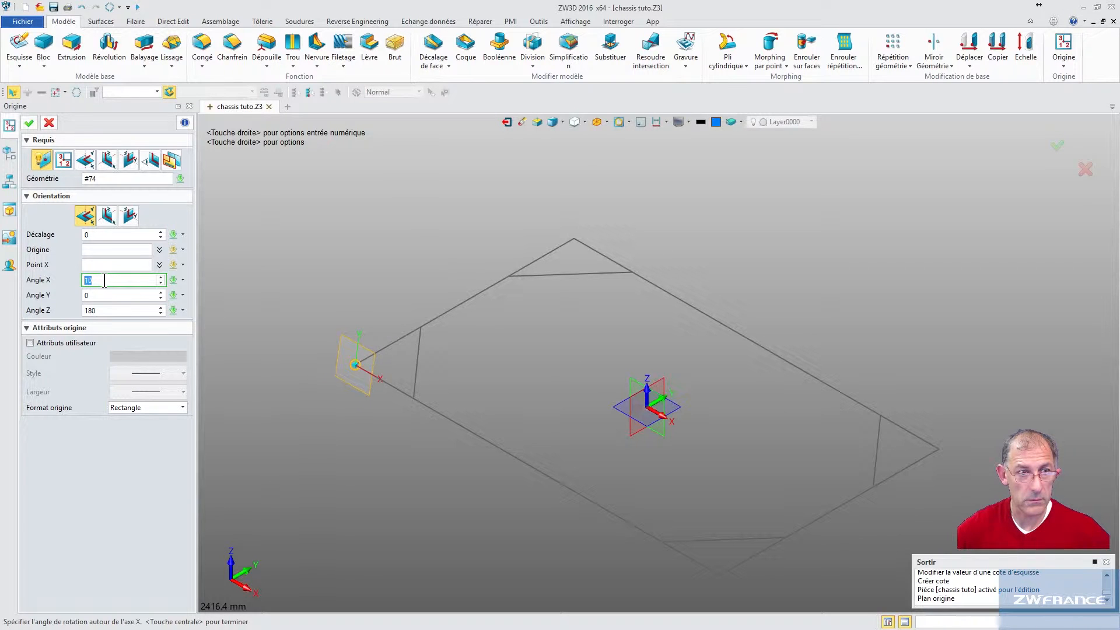
pyautogui.scroll(-1, 105, 280)
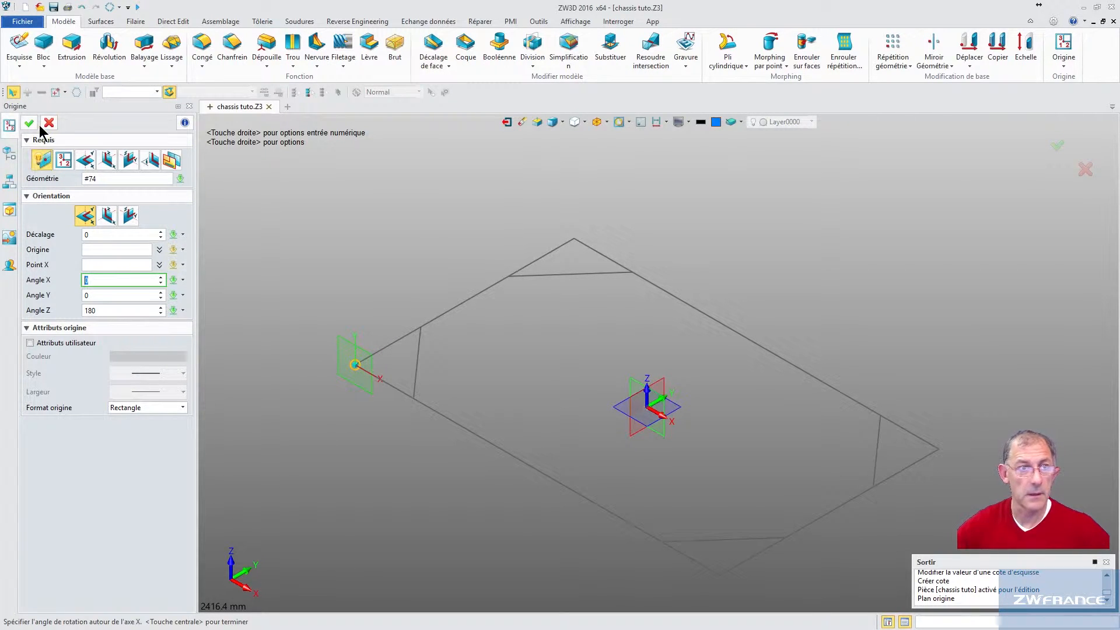
pyautogui.click(31, 123)
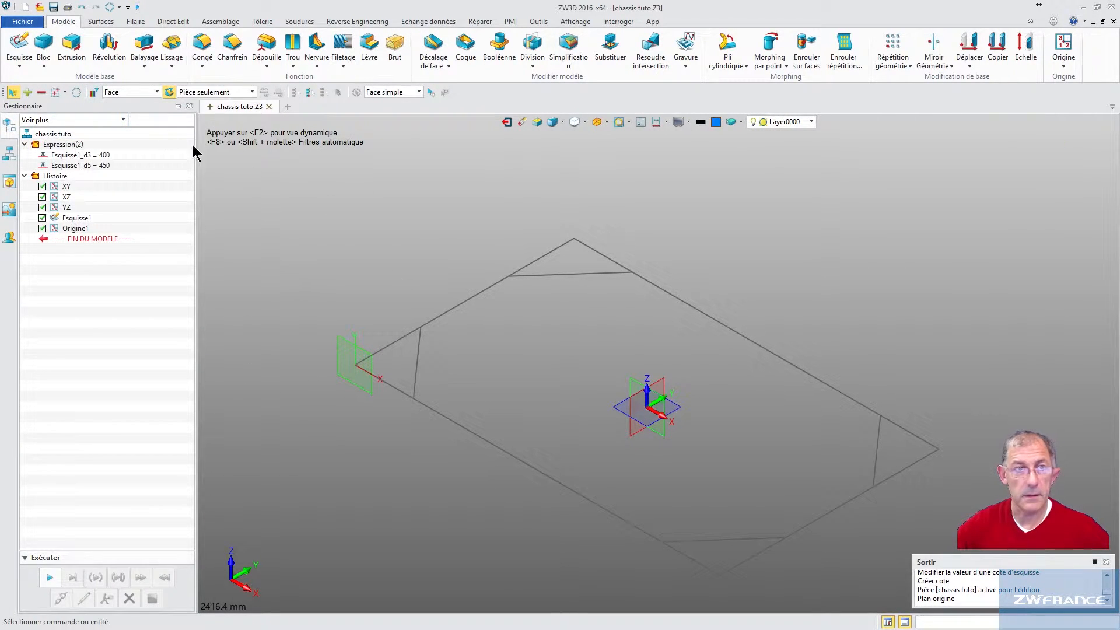
# Create a new sketch on the datum plane at the frame's corner.
pyautogui.click(23, 50)
pyautogui.click(338, 357)
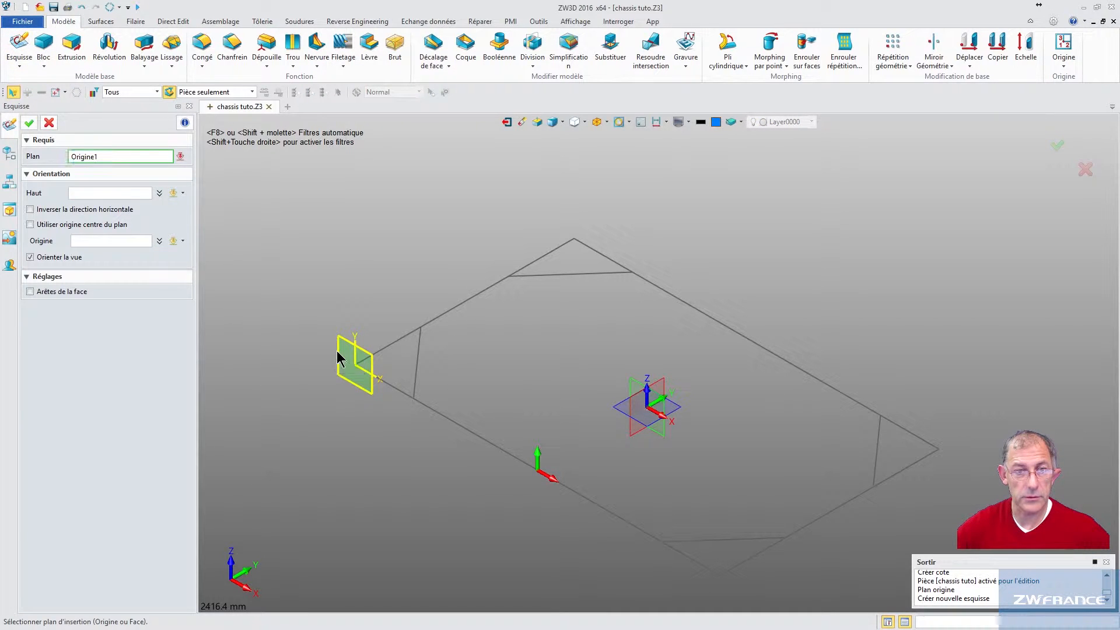
pyautogui.click(26, 122)
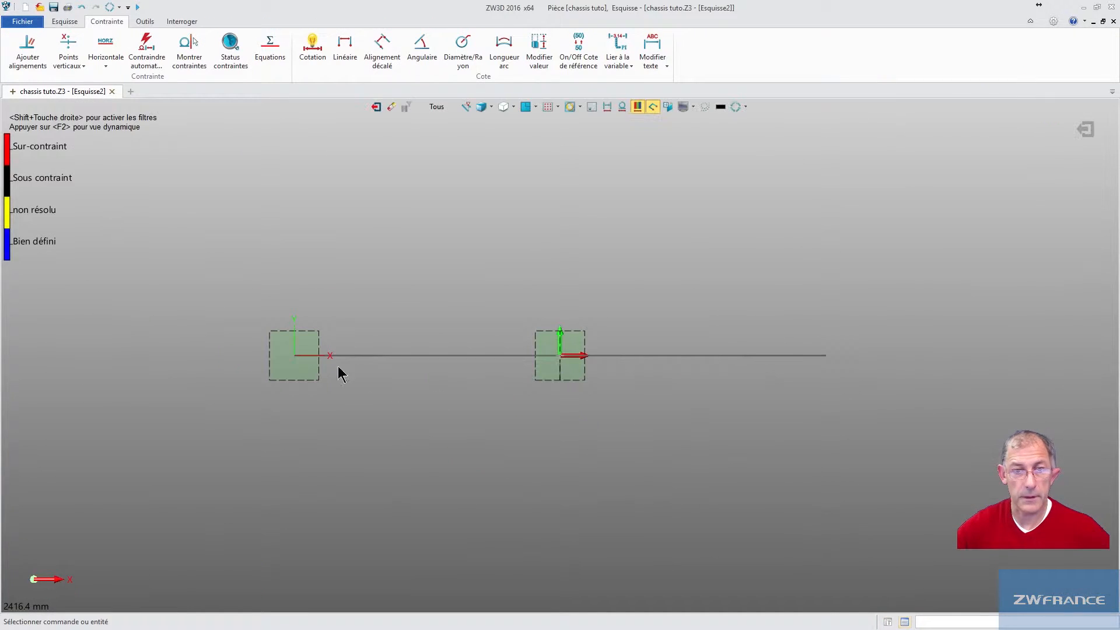
# Draw a vertical segment about 1215 mm tall upward from the frame's corner point.
pyautogui.click(65, 22)
pyautogui.click(22, 50)
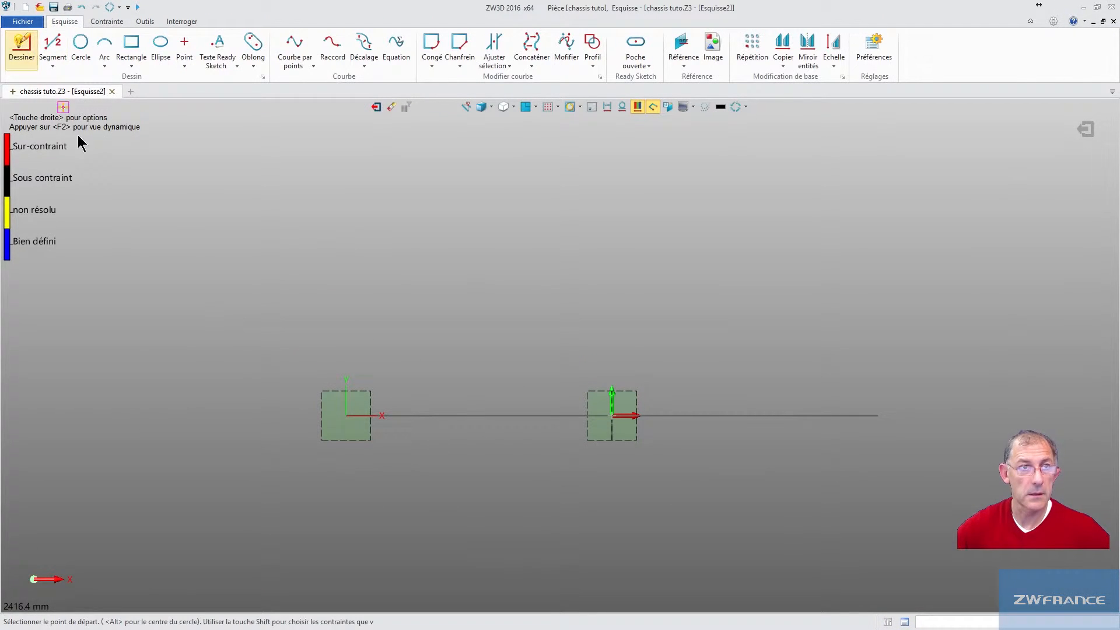
pyautogui.click(347, 416)
pyautogui.click(345, 157)
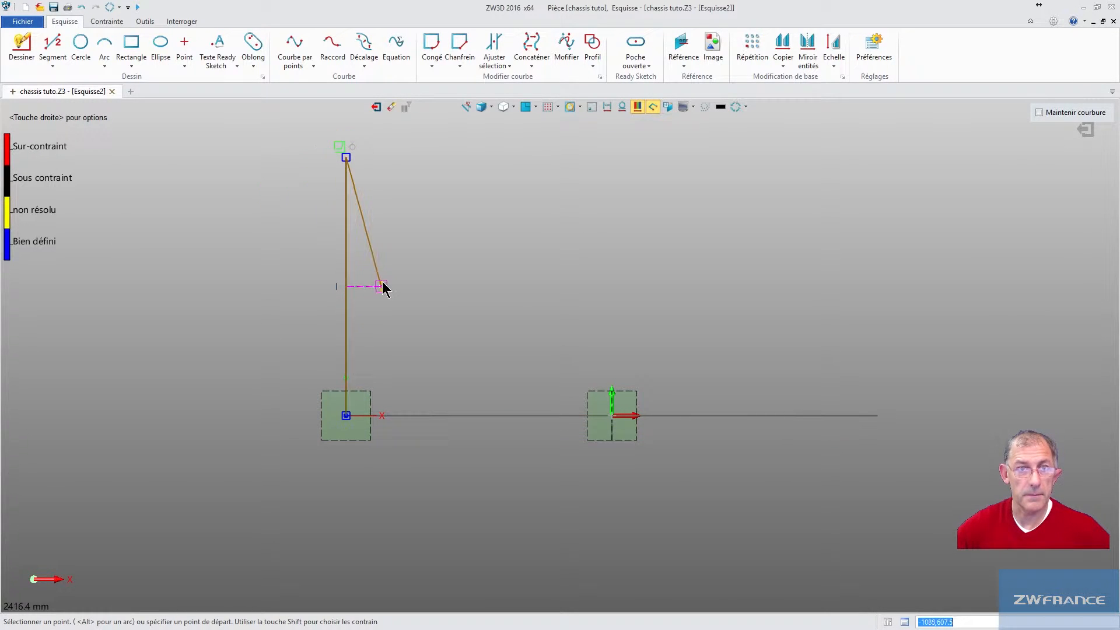
pyautogui.middleClick(382, 247)
pyautogui.middleClick(368, 247)
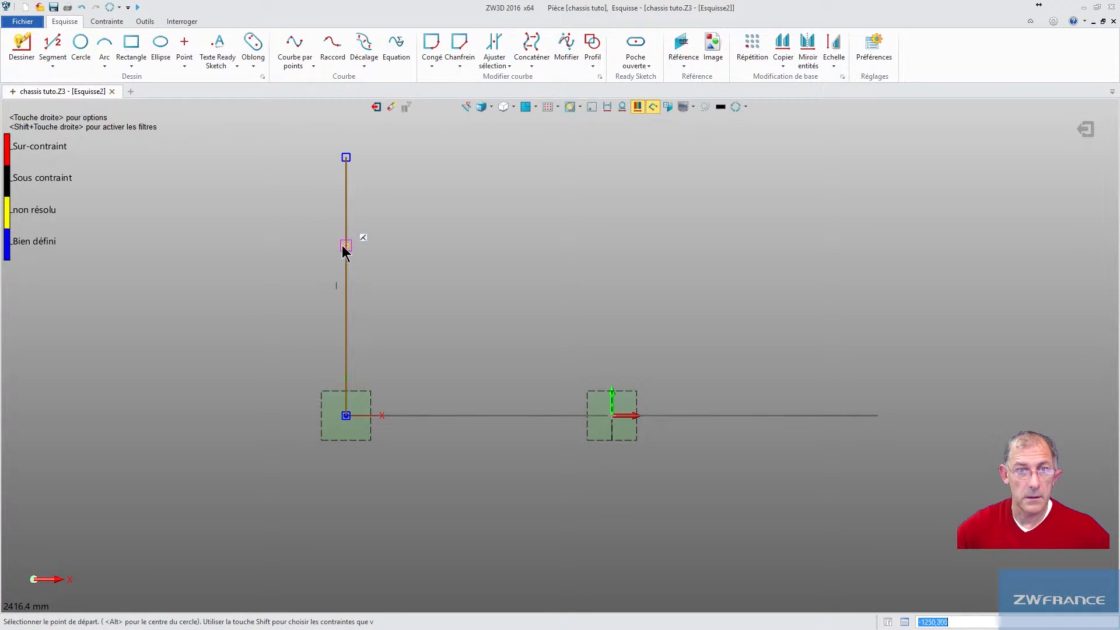
# Draw a diagonal brace from the upper part of the vertical segment down to the frame's horizontal edge.
pyautogui.click(346, 227)
pyautogui.click(494, 416)
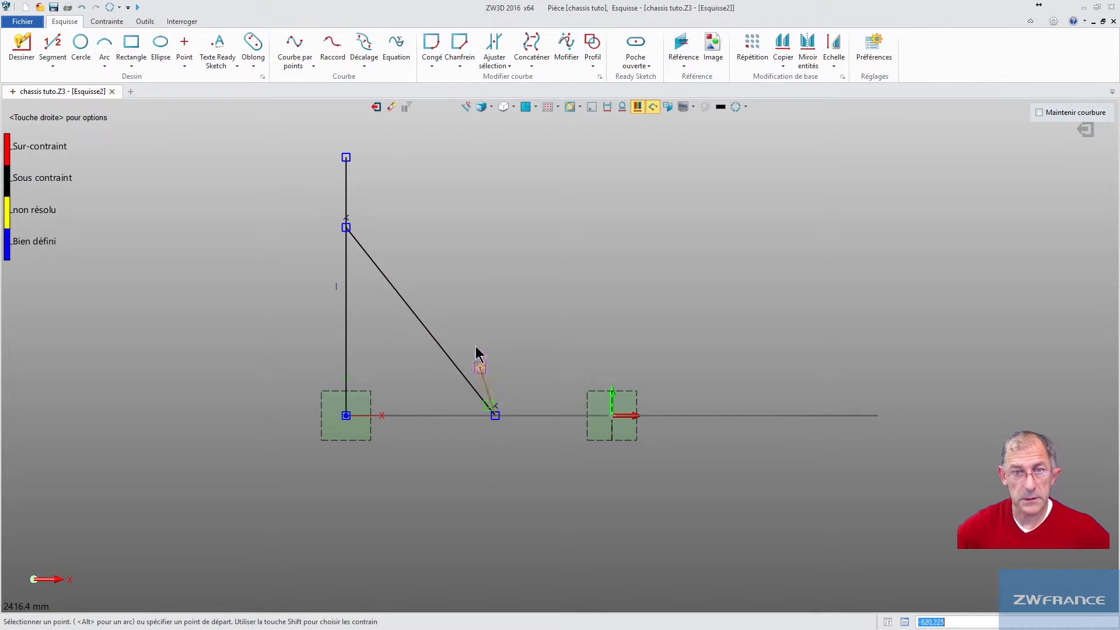
pyautogui.middleClick(471, 271)
# Dimension the vertical post segment and set its length to 1200 mm.
pyautogui.click(108, 23)
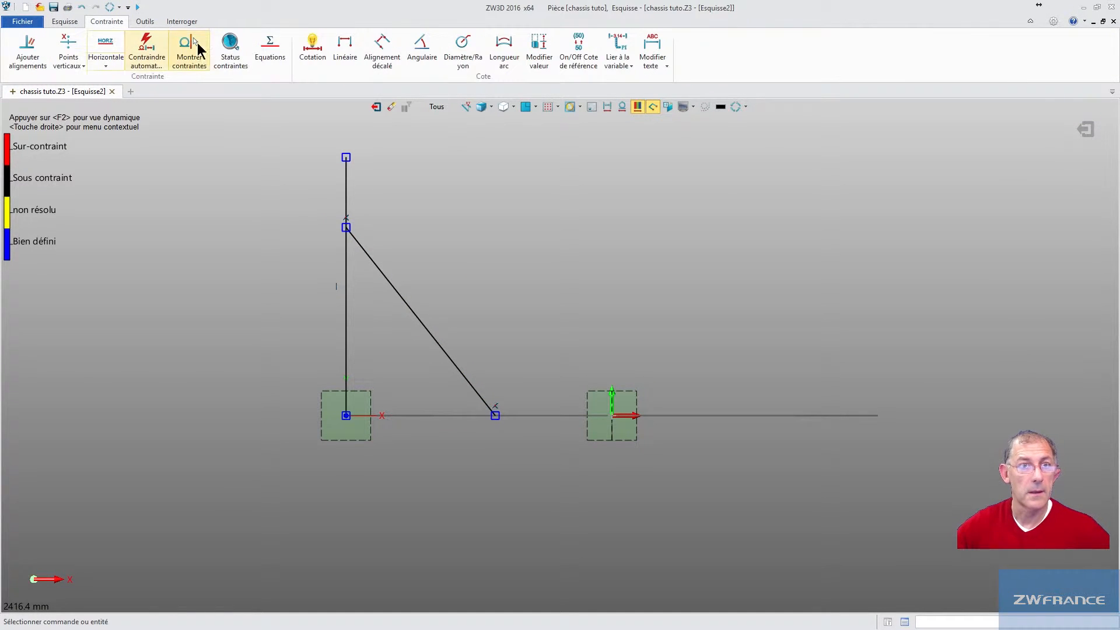
pyautogui.click(312, 46)
pyautogui.click(346, 322)
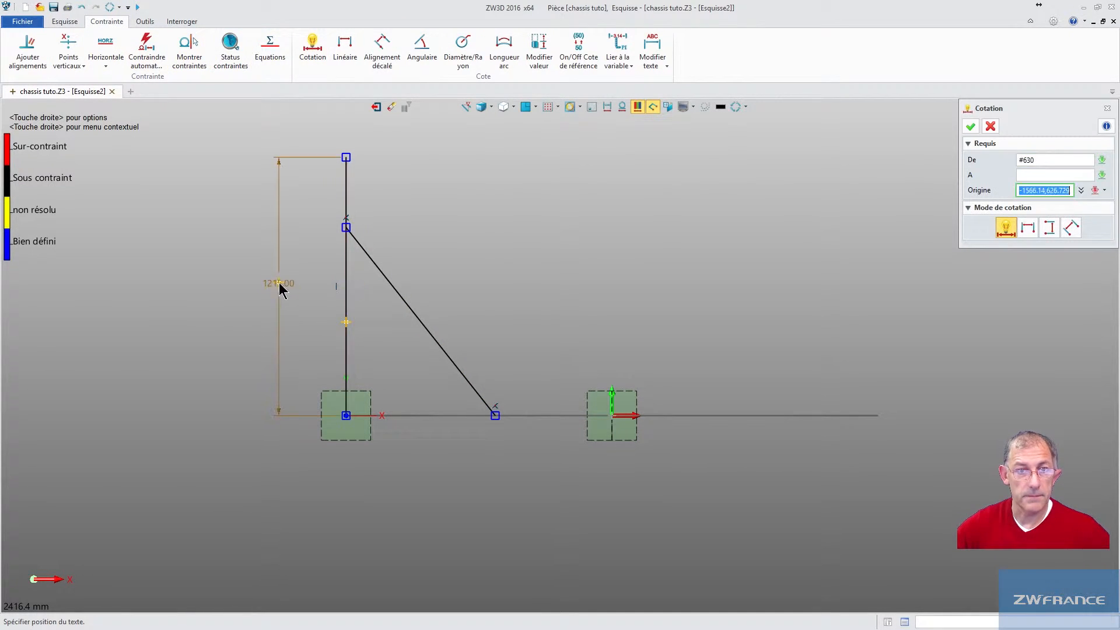
pyautogui.click(280, 284)
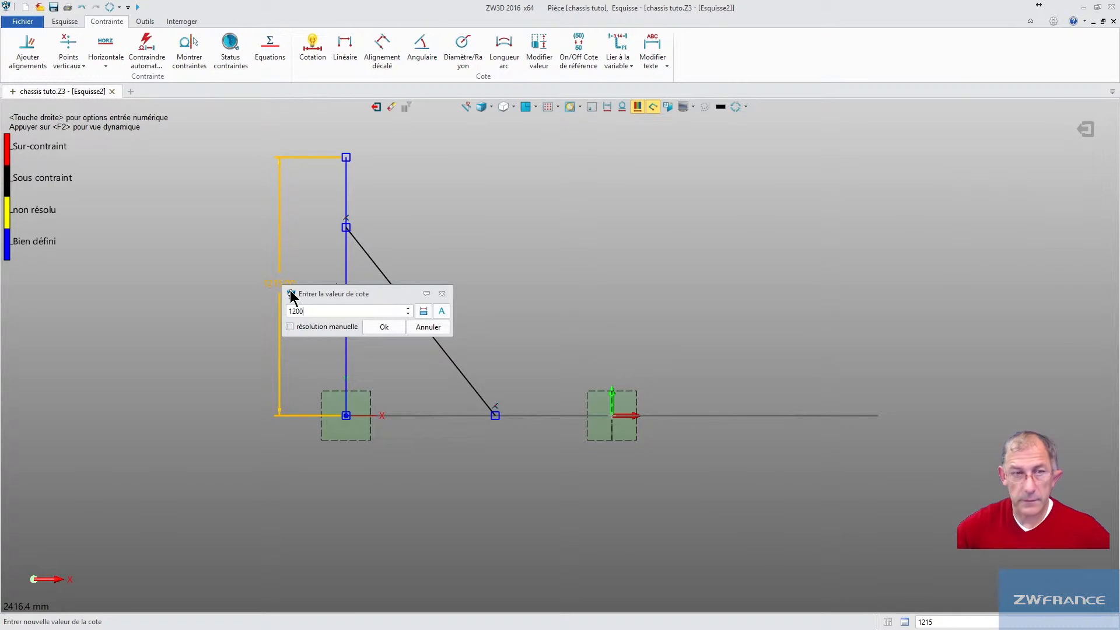
pyautogui.press('Return')
# Dimension the angle between the diagonal brace and the vertical post and set it to 40°.
pyautogui.click(391, 287)
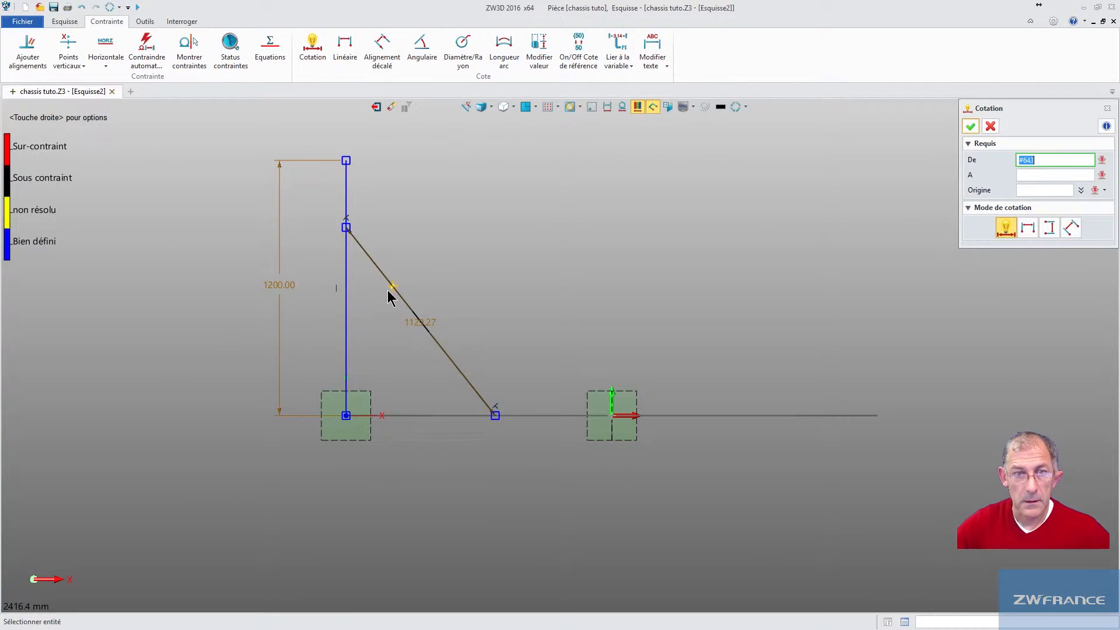
pyautogui.click(347, 314)
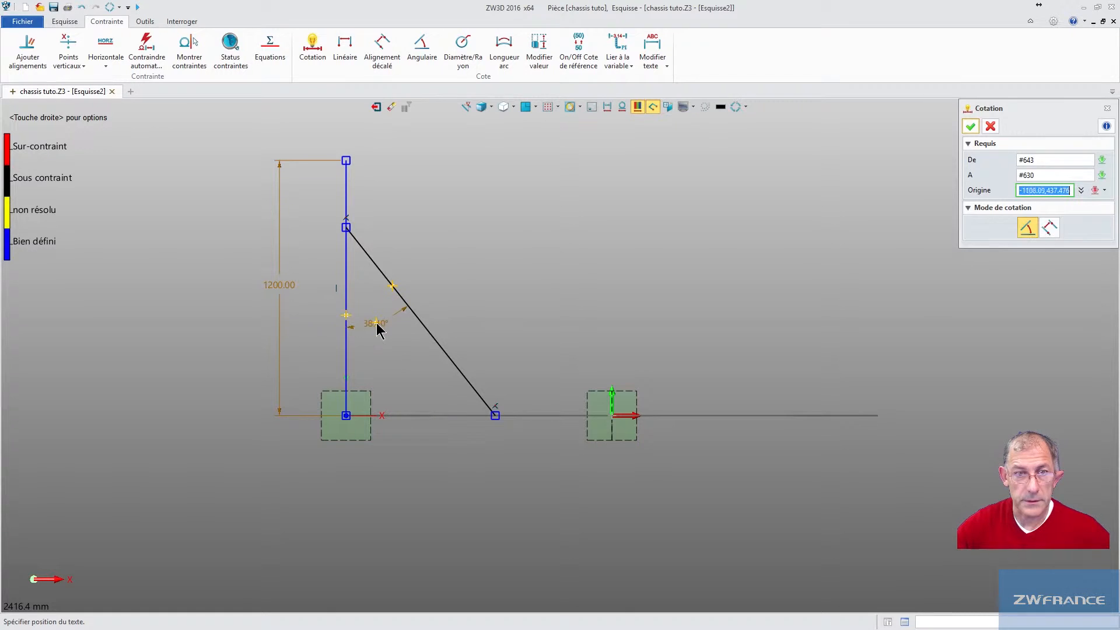
pyautogui.click(381, 327)
pyautogui.write('40')
pyautogui.press('Return')
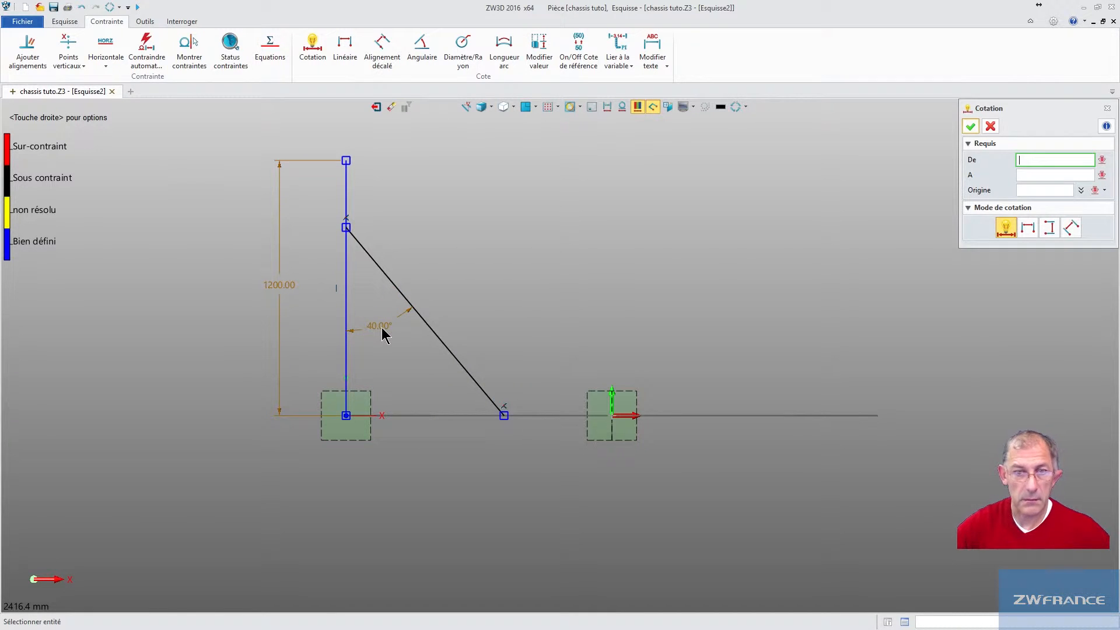
# Dimension the brace's vertical height as 900 mm and exit the sketch.
pyautogui.click(352, 236)
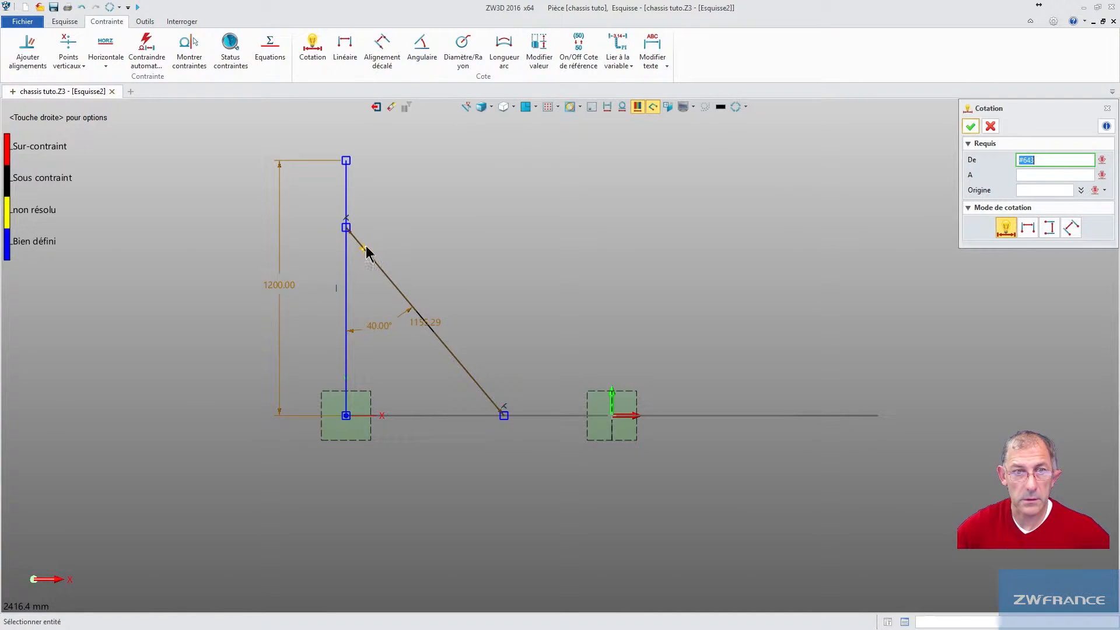
pyautogui.click(354, 236)
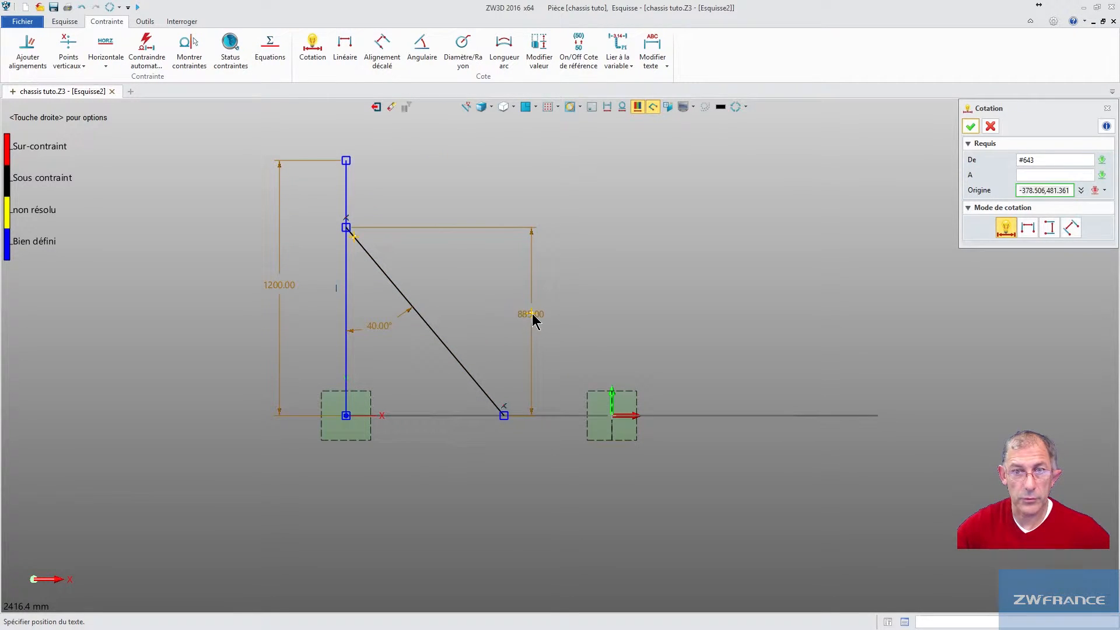
pyautogui.click(532, 313)
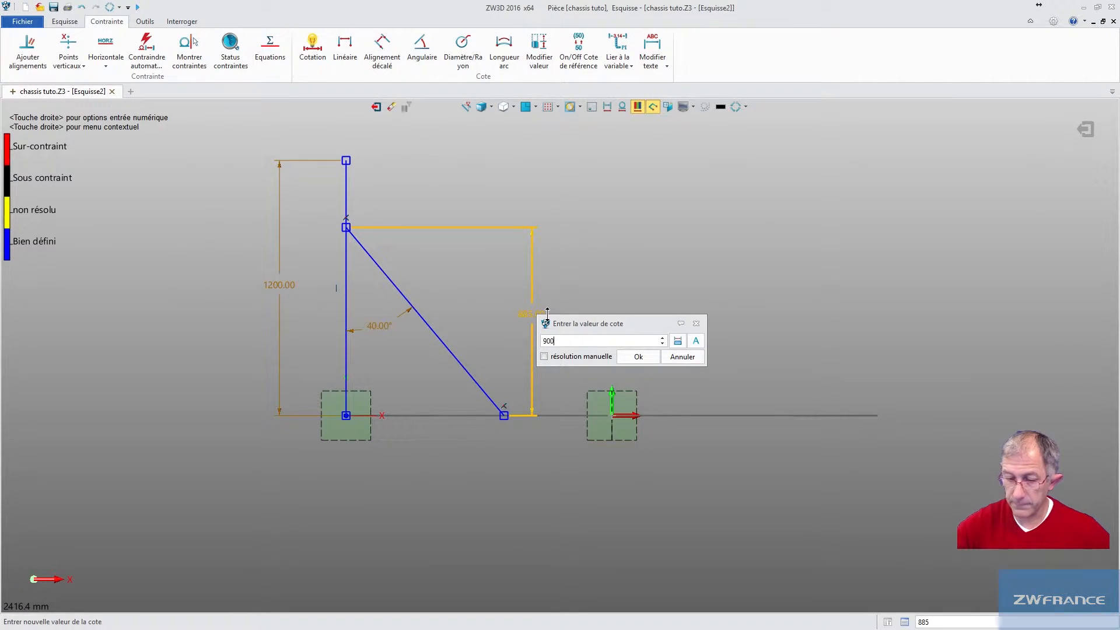
pyautogui.press('Return')
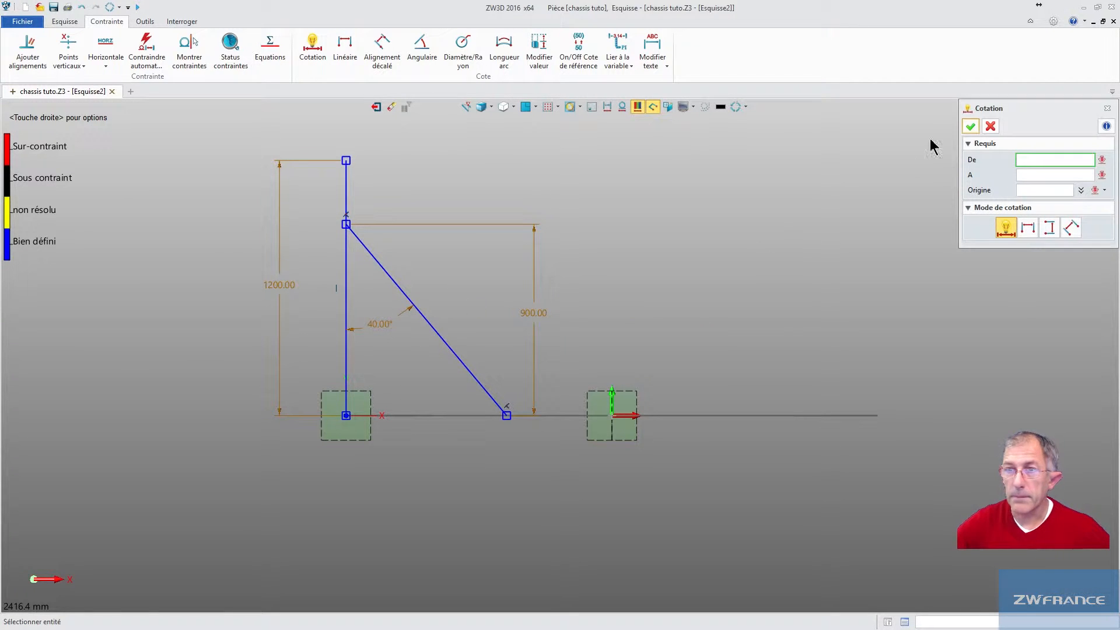
pyautogui.click(970, 126)
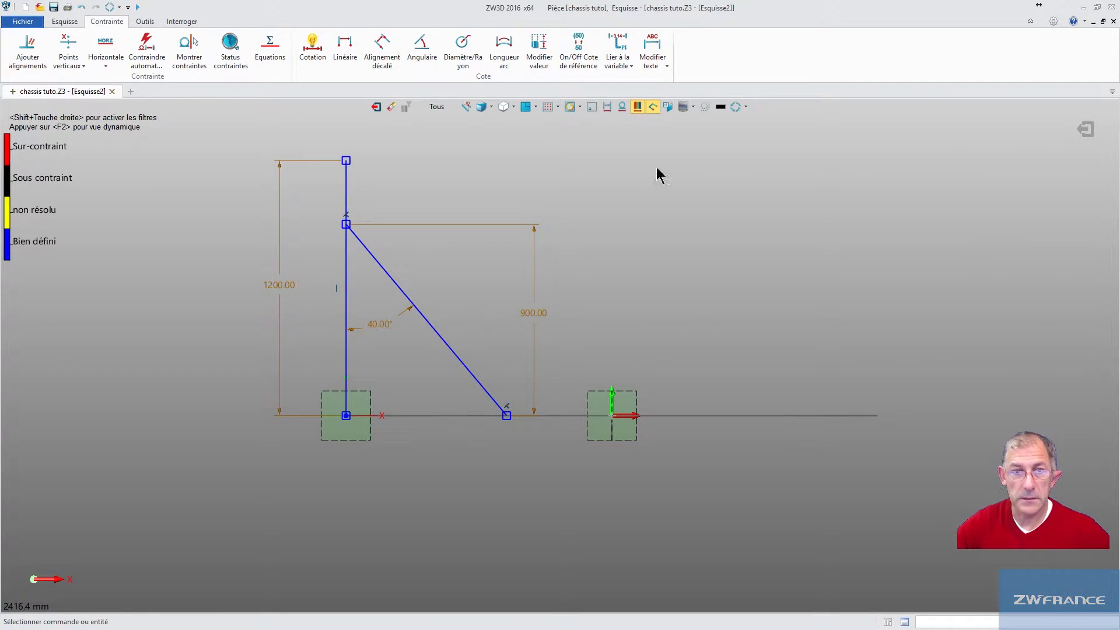
pyautogui.click(376, 107)
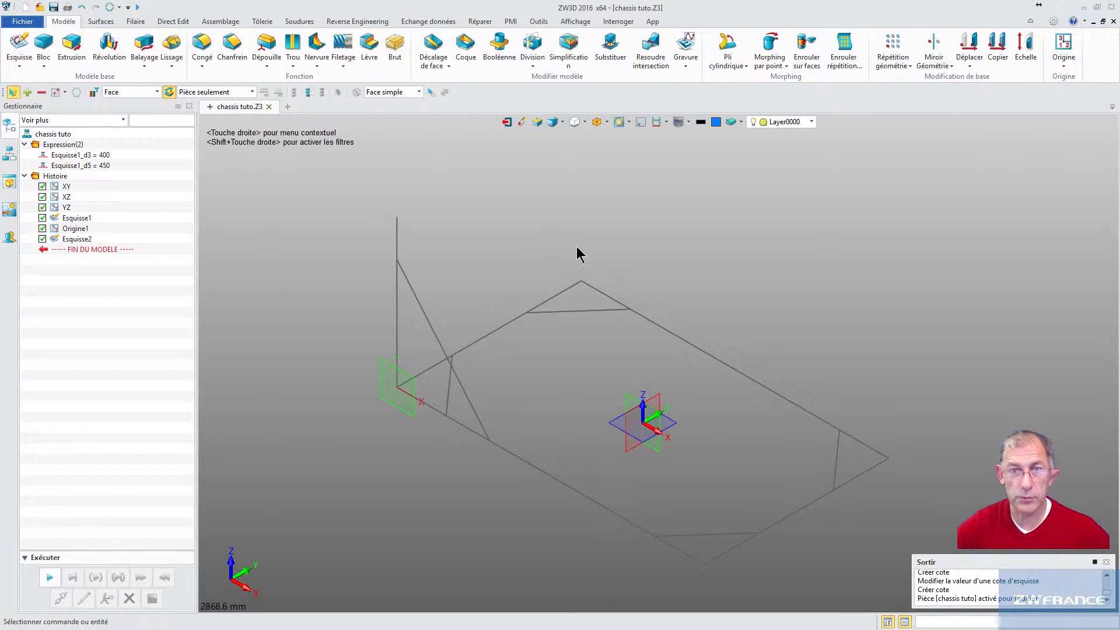
# Mirror the post and brace sketch about the XZ plane as an associative copy.
pyautogui.click(144, 24)
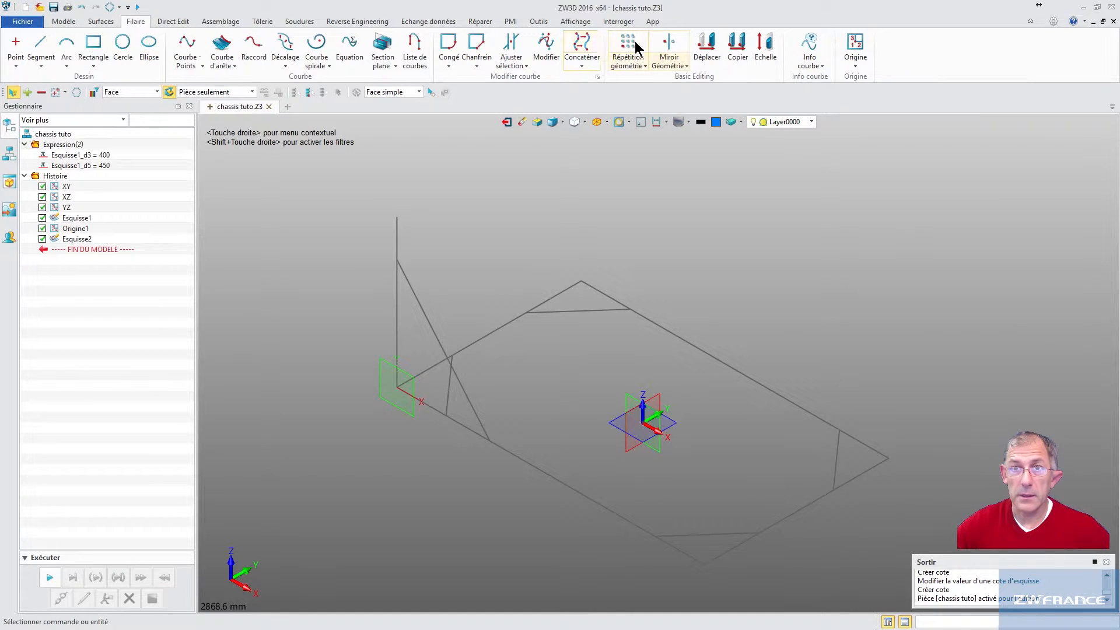
pyautogui.click(668, 49)
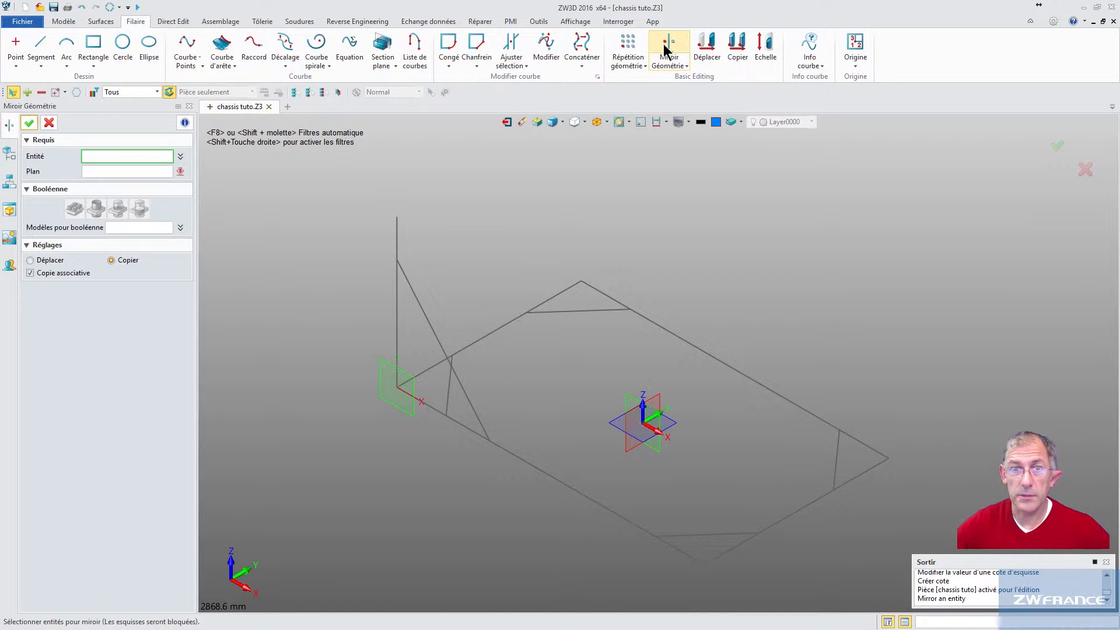
pyautogui.click(428, 318)
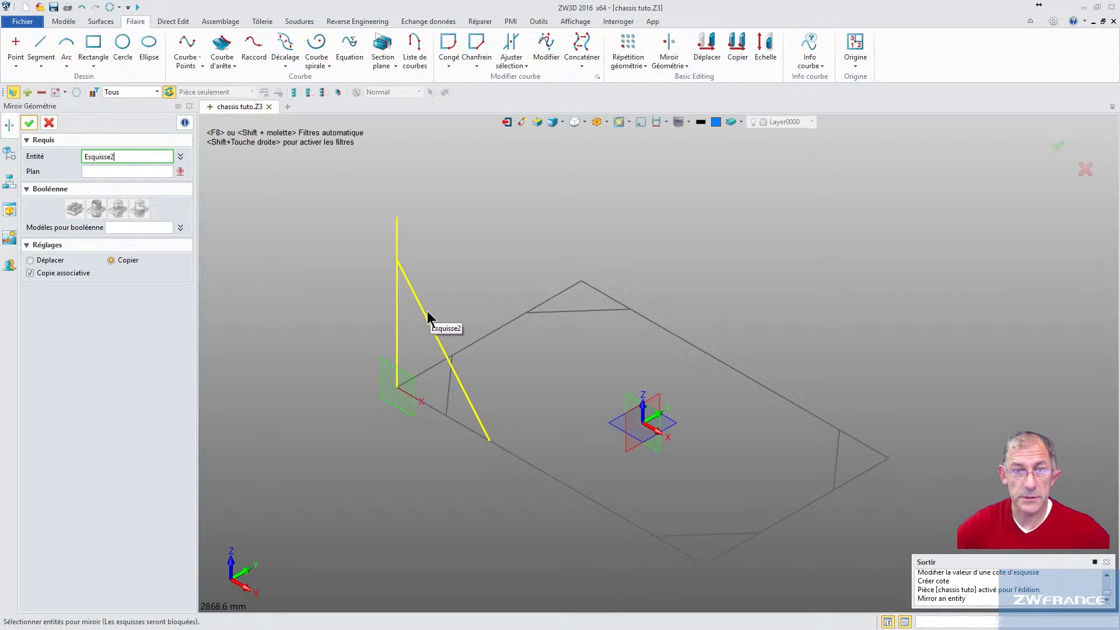
pyautogui.click(428, 314)
pyautogui.click(142, 172)
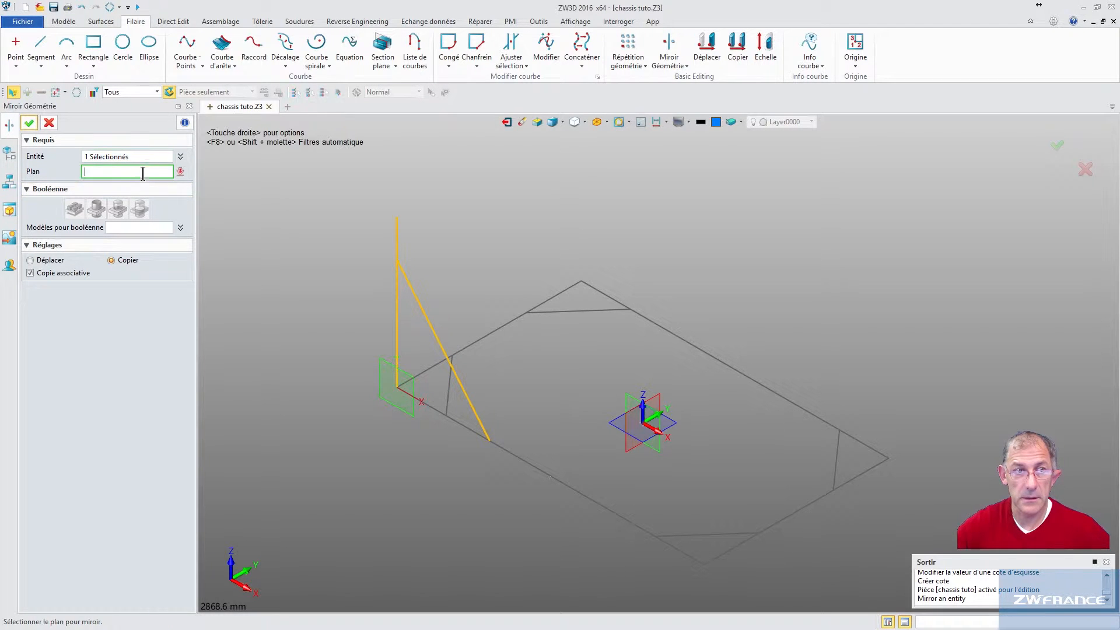
pyautogui.click(667, 430)
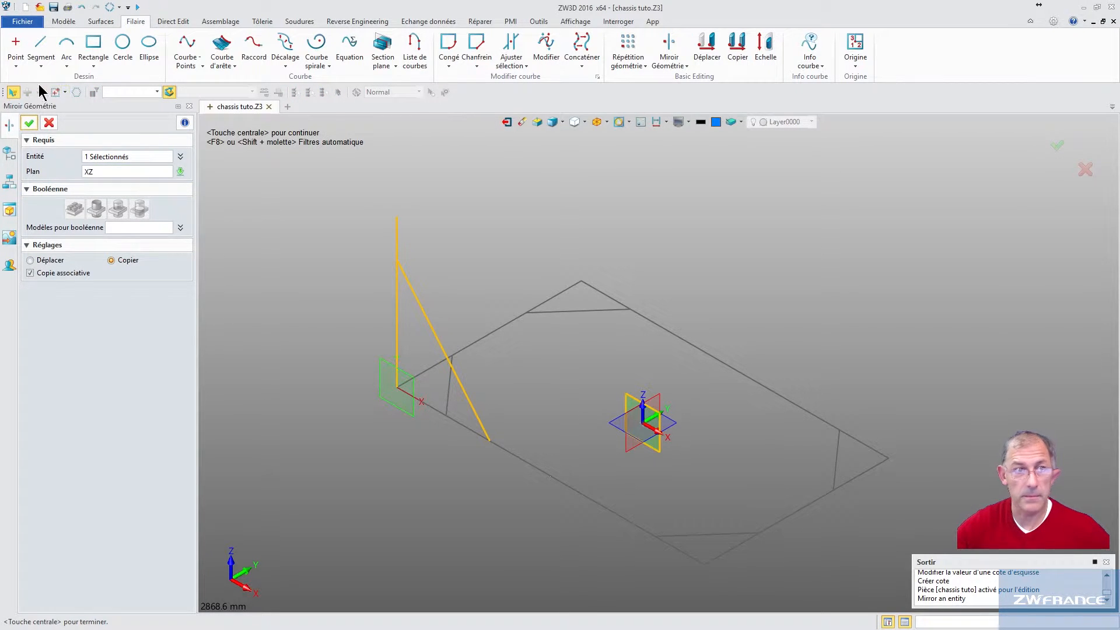
pyautogui.click(29, 123)
pyautogui.scroll(-4, 473, 310)
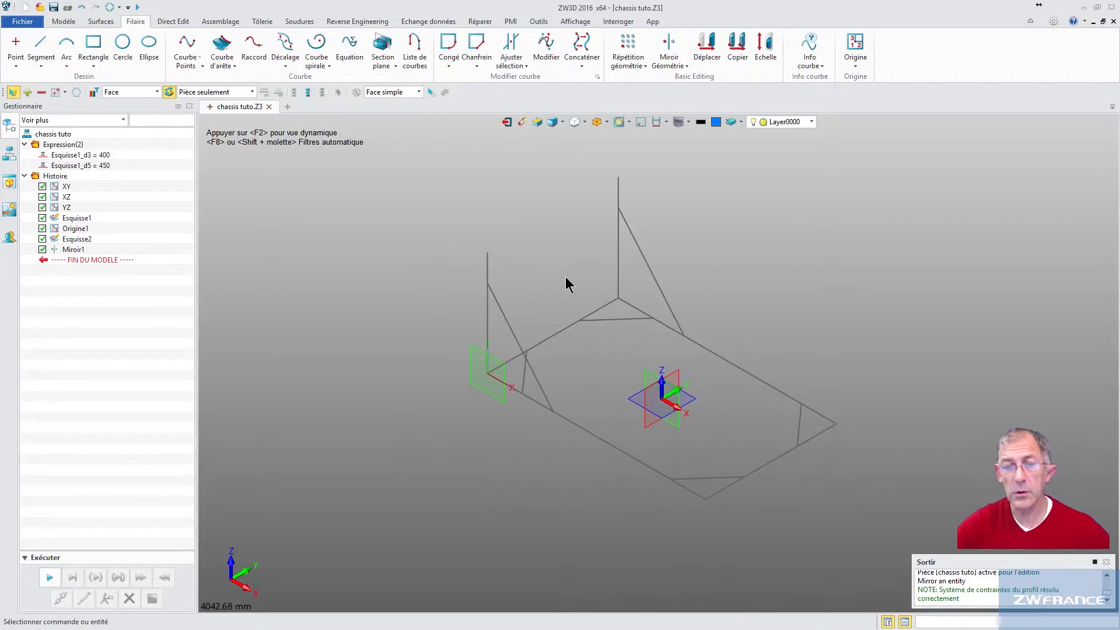
pyautogui.scroll(2, 602, 256)
pyautogui.scroll(2, 597, 261)
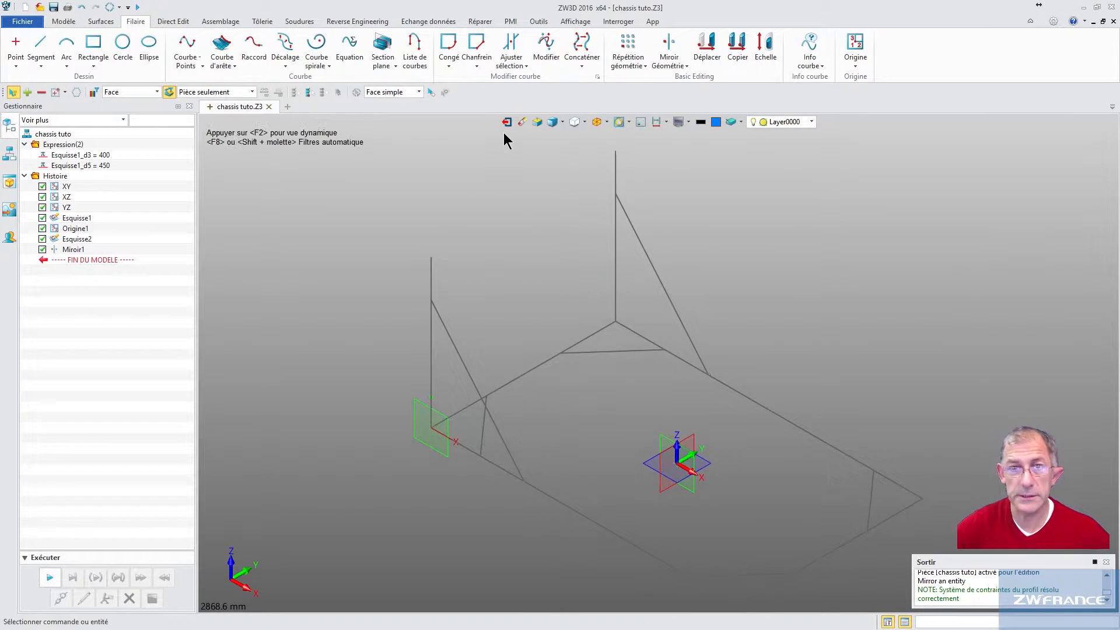
pyautogui.scroll(-2, 527, 226)
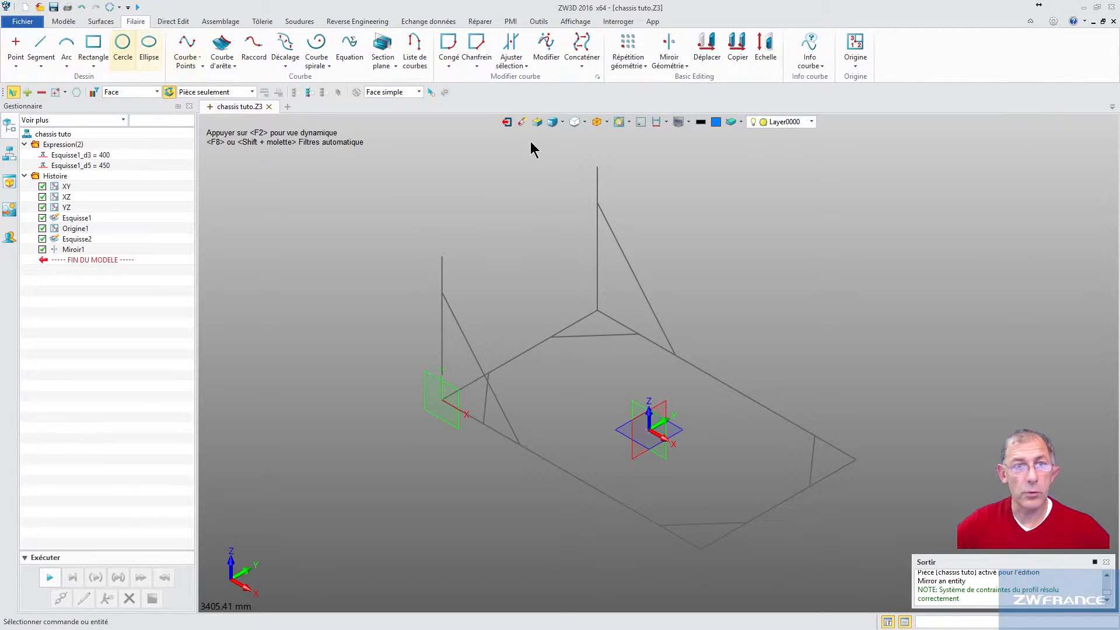
# Start a new welded structural member with the Mécano-soudée command.
pyautogui.click(65, 23)
pyautogui.click(298, 23)
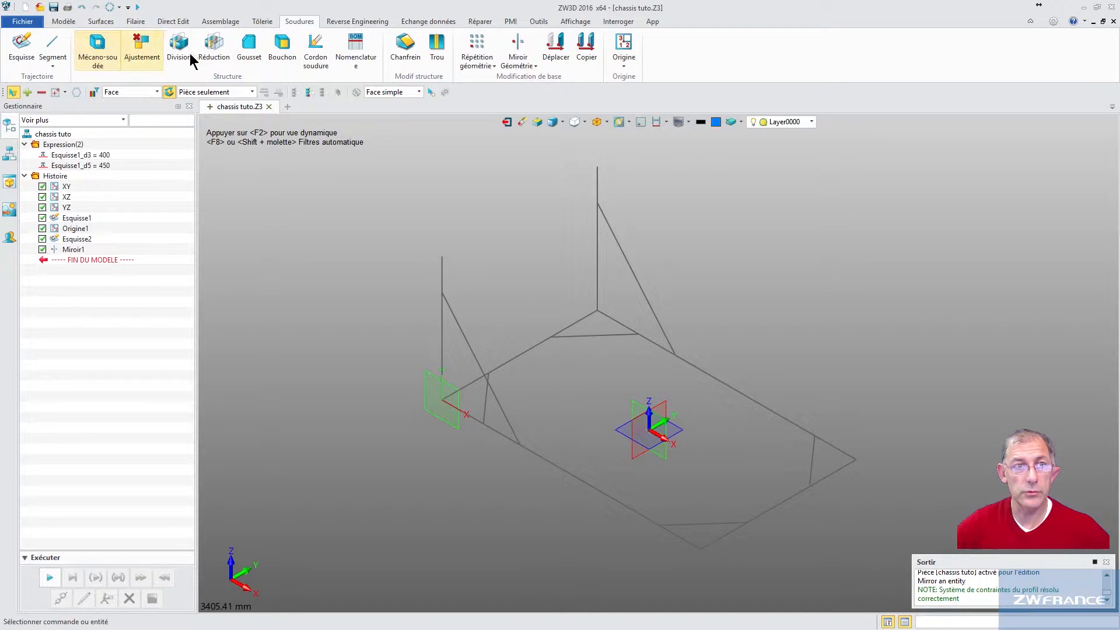
pyautogui.click(100, 51)
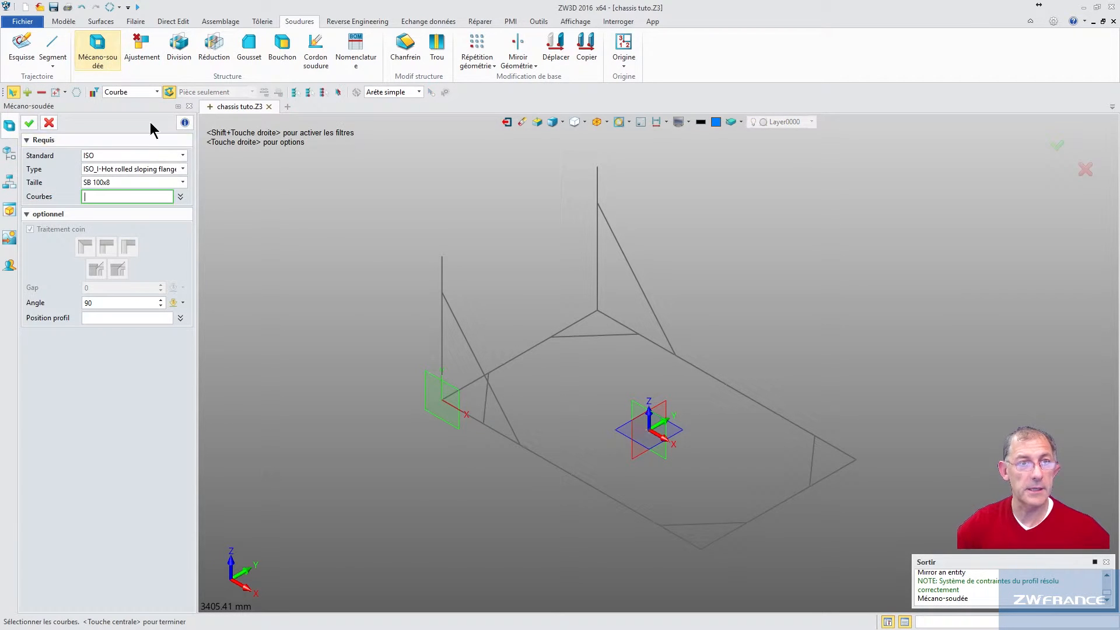
pyautogui.click(184, 155)
pyautogui.click(101, 191)
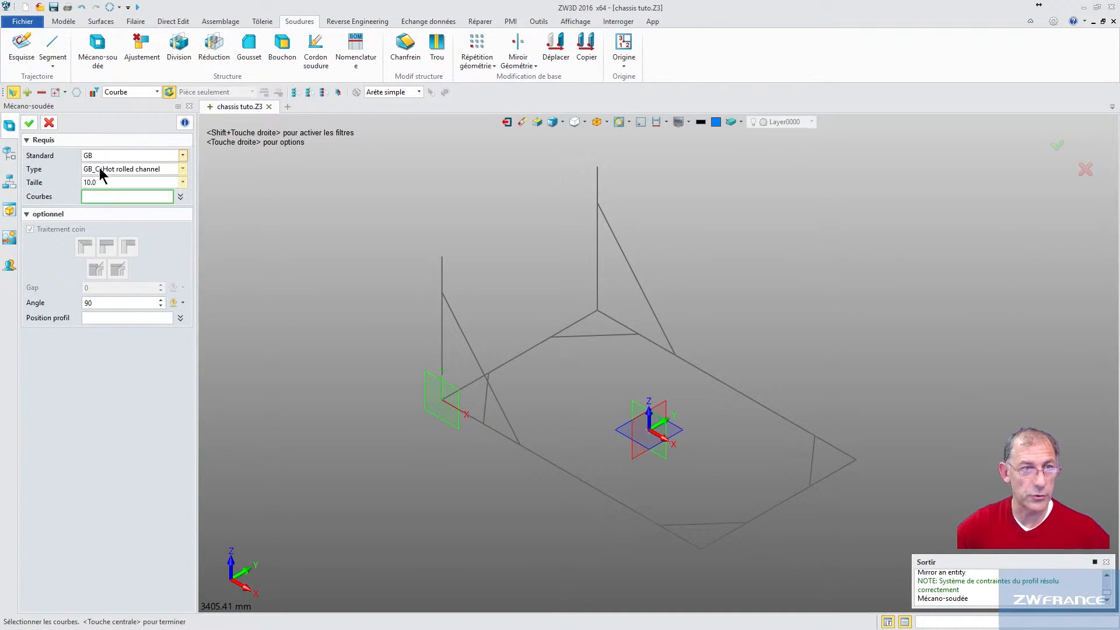
pyautogui.click(111, 155)
pyautogui.click(104, 200)
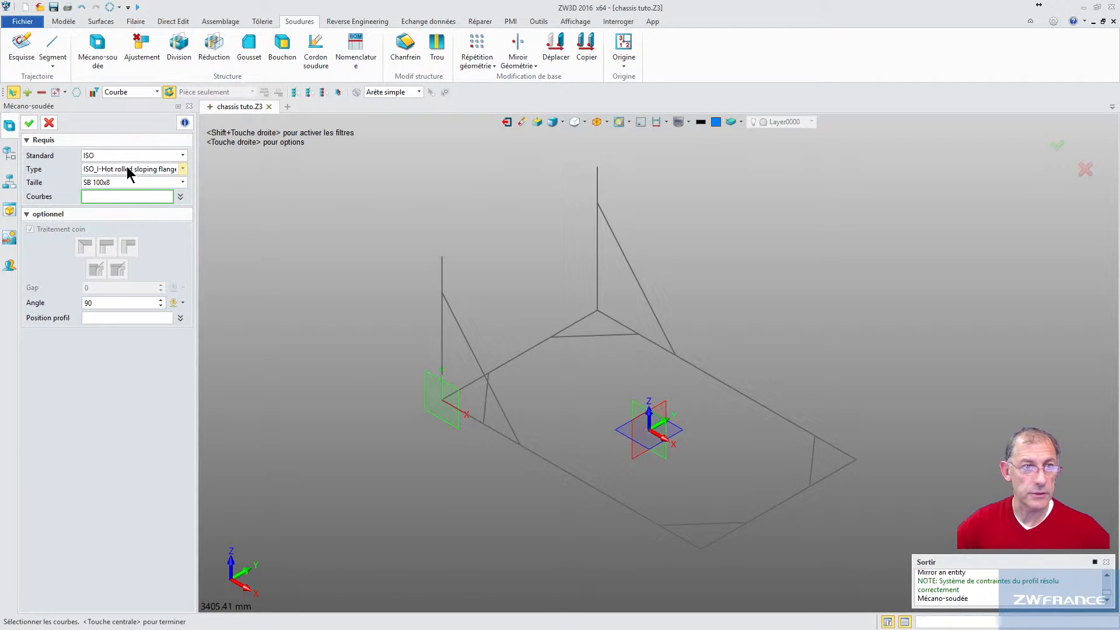
# Set the member's profile type to ISO_Rectangle-Hot finished structural and its size to 100x60x5.
pyautogui.click(129, 174)
pyautogui.moveTo(215, 214); pyautogui.dragTo(217, 242)
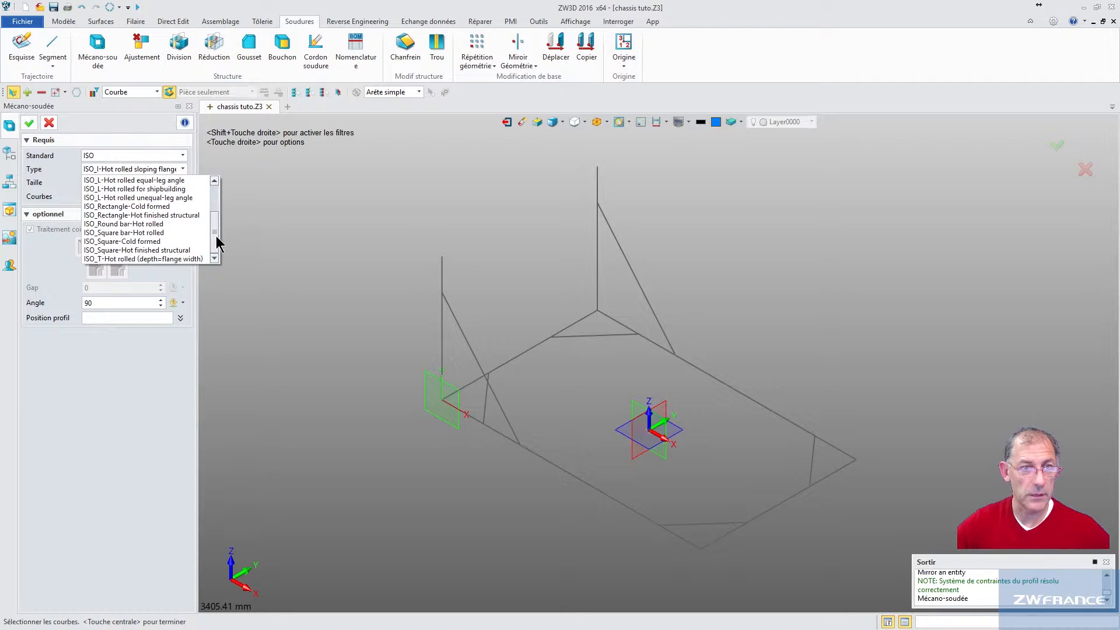
pyautogui.click(187, 216)
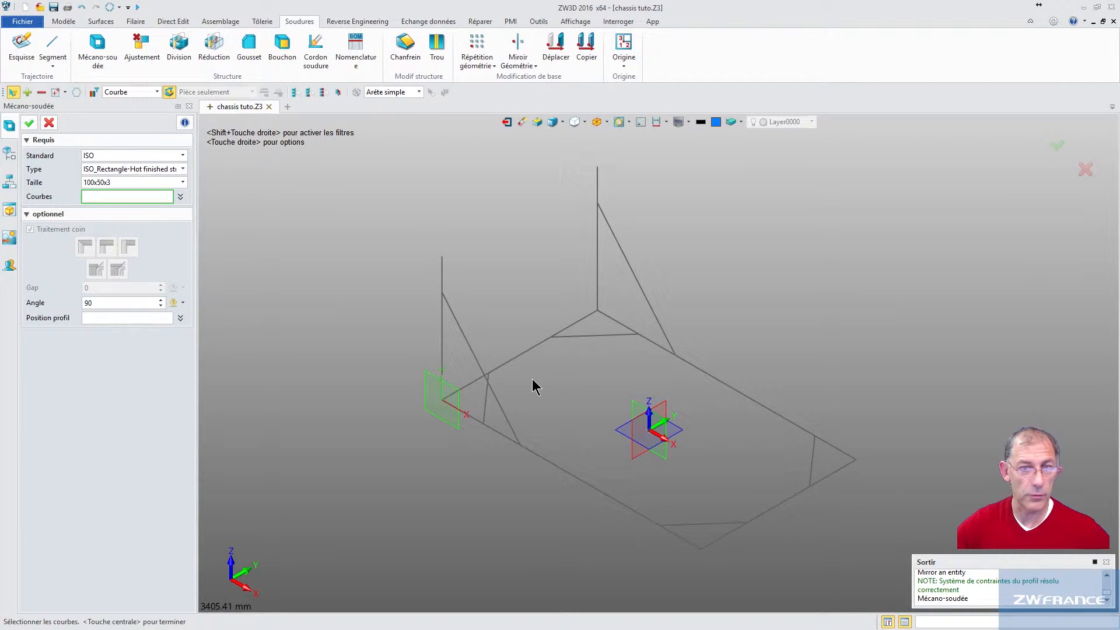
pyautogui.click(522, 352)
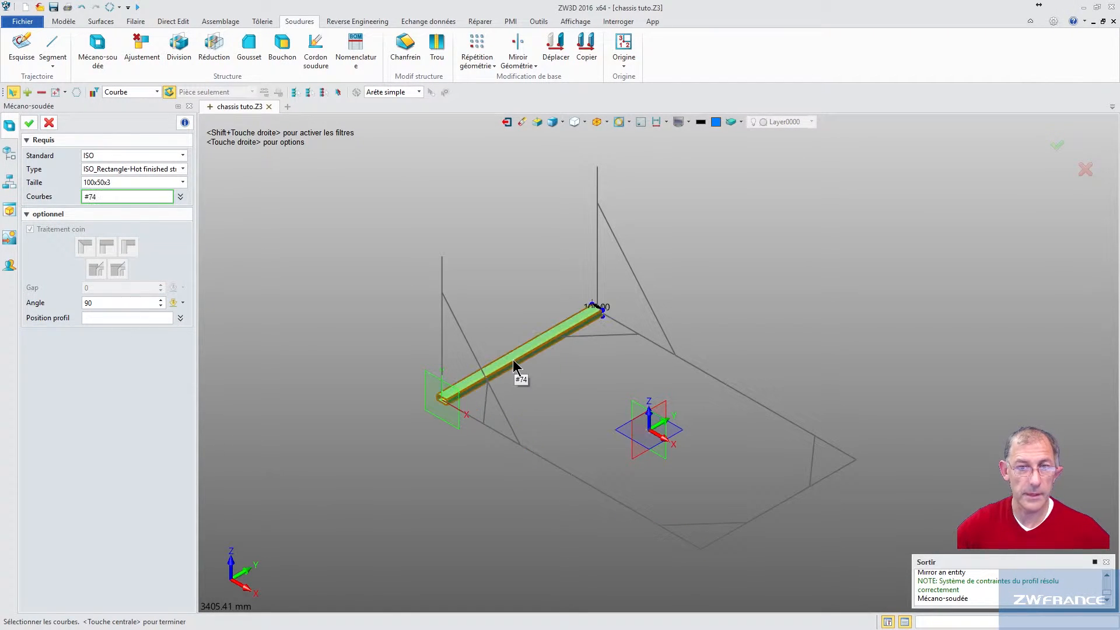
pyautogui.click(182, 183)
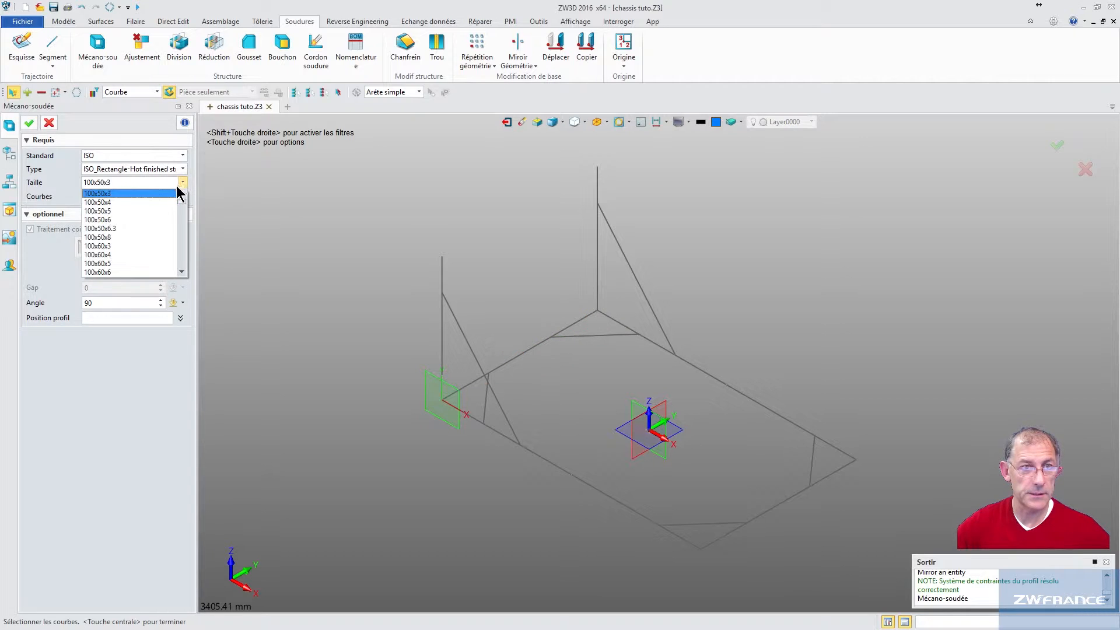
pyautogui.click(109, 264)
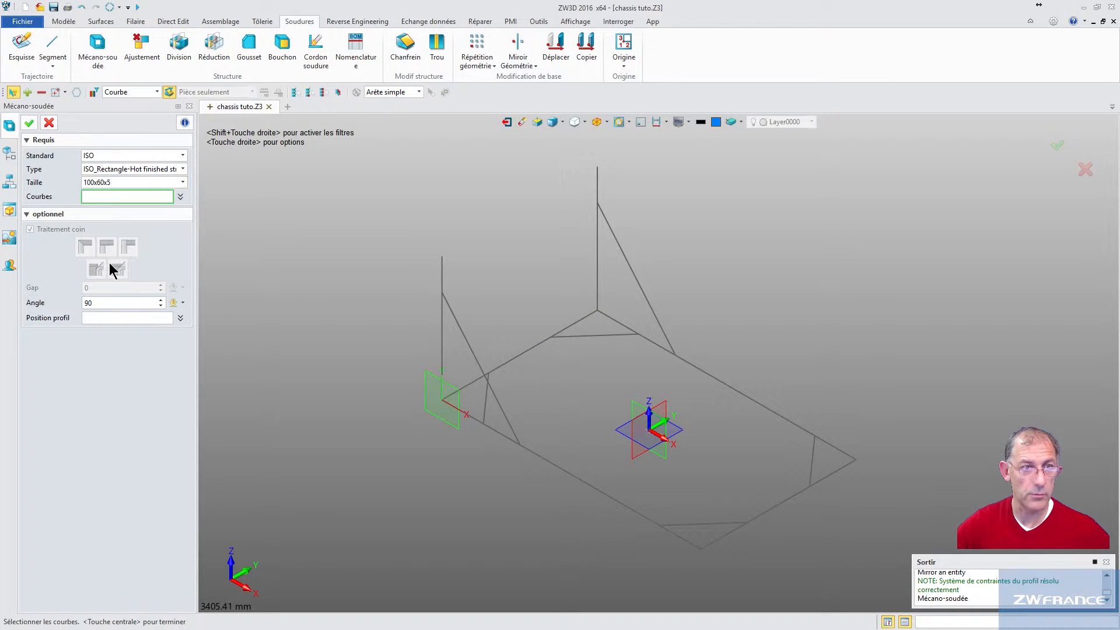
# Select the four outer edges of the rectangular base frame as the member's path curves.
pyautogui.click(503, 368)
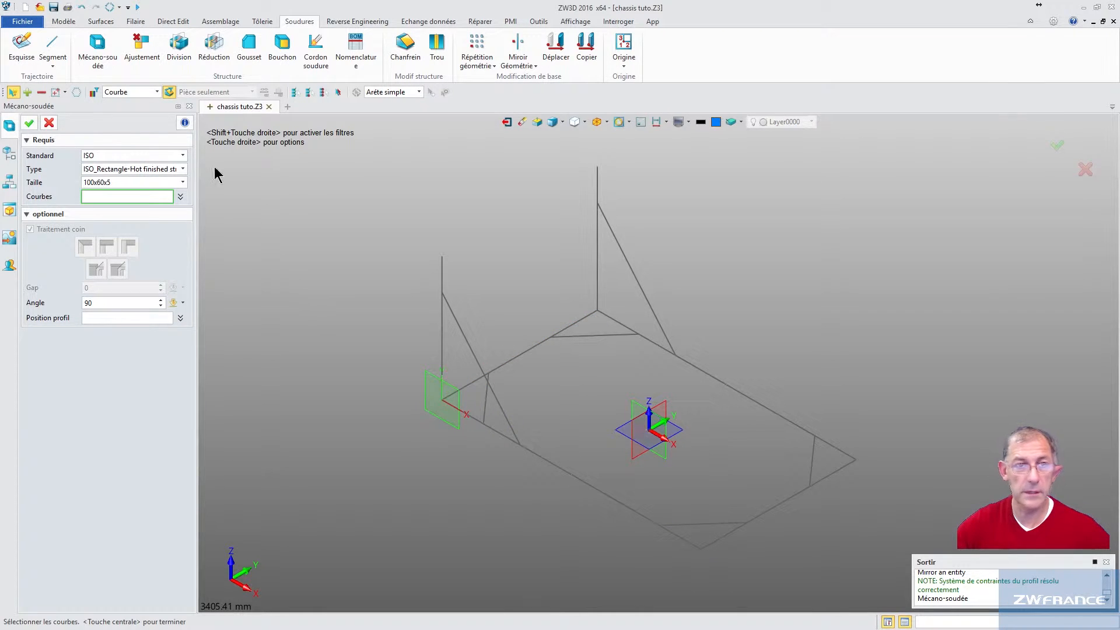
pyautogui.click(519, 357)
pyautogui.click(536, 455)
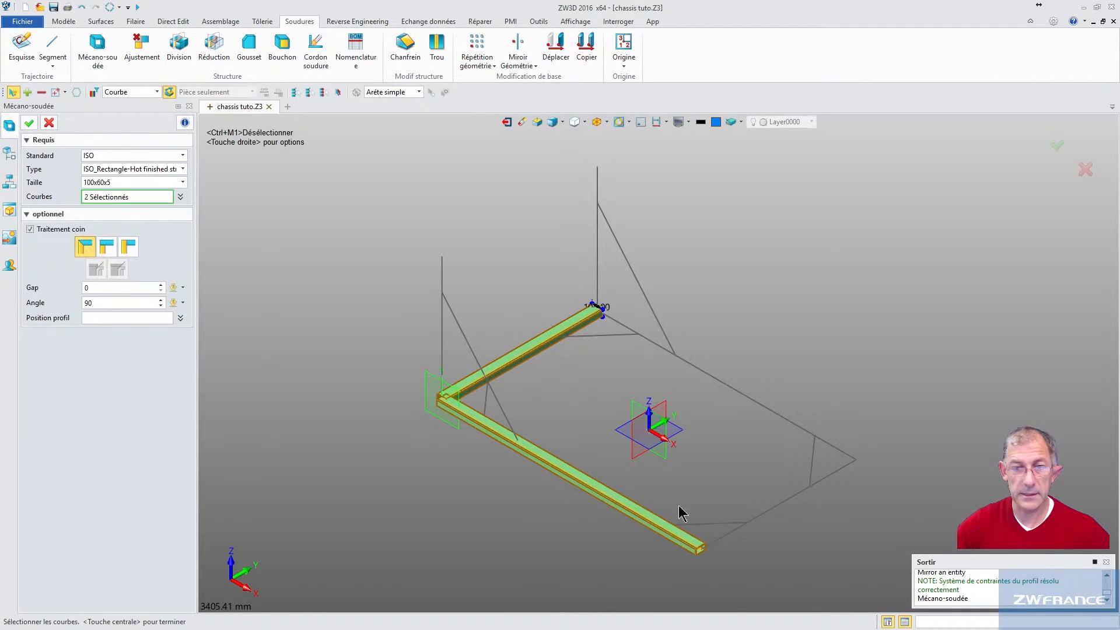
pyautogui.click(756, 518)
pyautogui.click(741, 398)
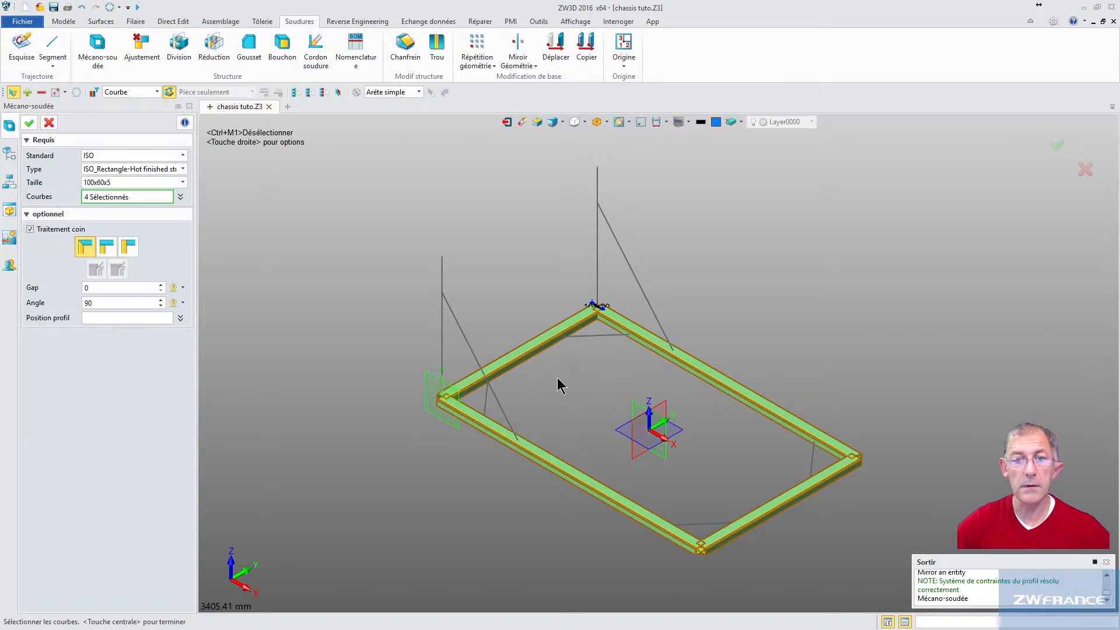
pyautogui.moveTo(557, 382); pyautogui.dragTo(531, 354, button='middle')
# Set the profile's rotation angle to 0 and create the base frame members.
pyautogui.moveTo(102, 302); pyautogui.dragTo(69, 306)
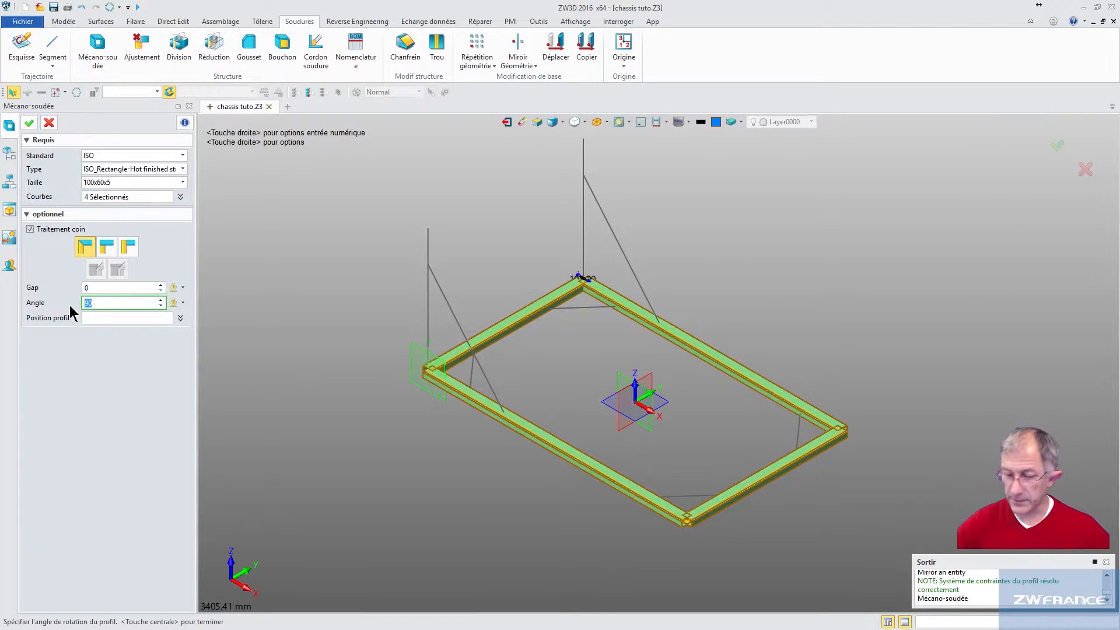
pyautogui.press('Return')
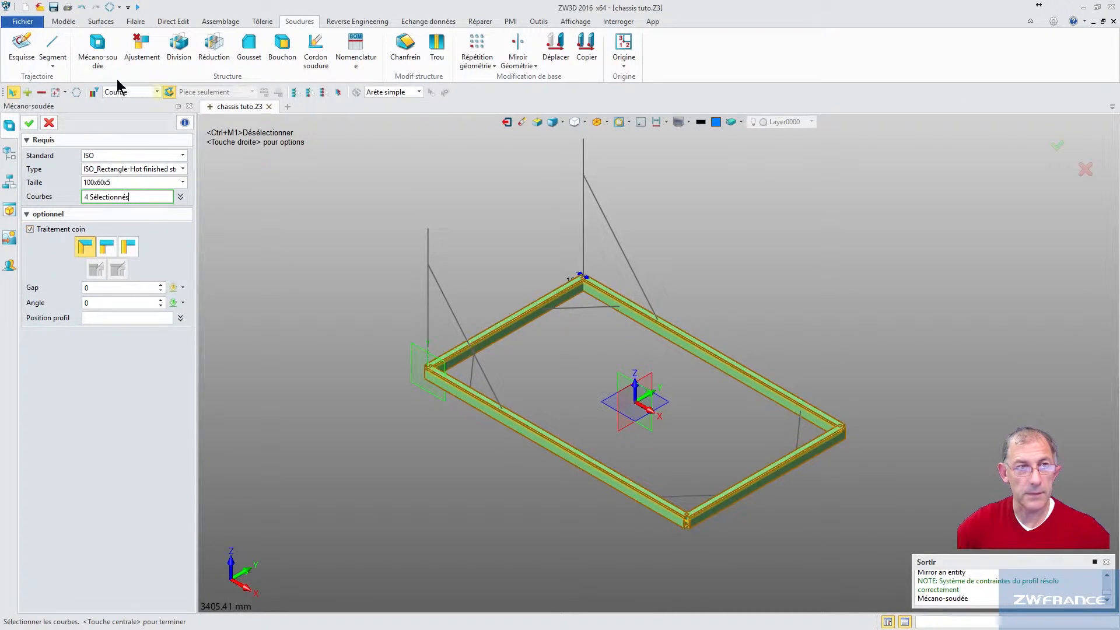
pyautogui.click(28, 123)
pyautogui.scroll(3, 421, 362)
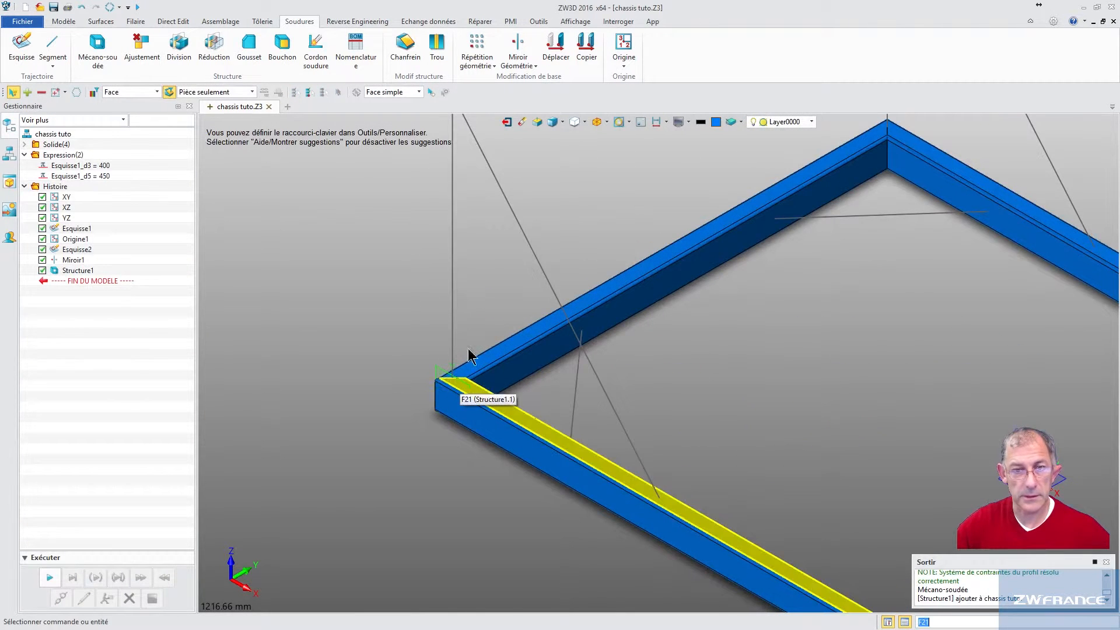
# Create a 100x50x5 ISO rectangular welded member along the diagonal brace line at the frame's rear corner.
pyautogui.scroll(-3, 657, 375)
pyautogui.scroll(-1, 557, 313)
pyautogui.moveTo(573, 331); pyautogui.dragTo(557, 358, button='middle')
pyautogui.scroll(1, 574, 344)
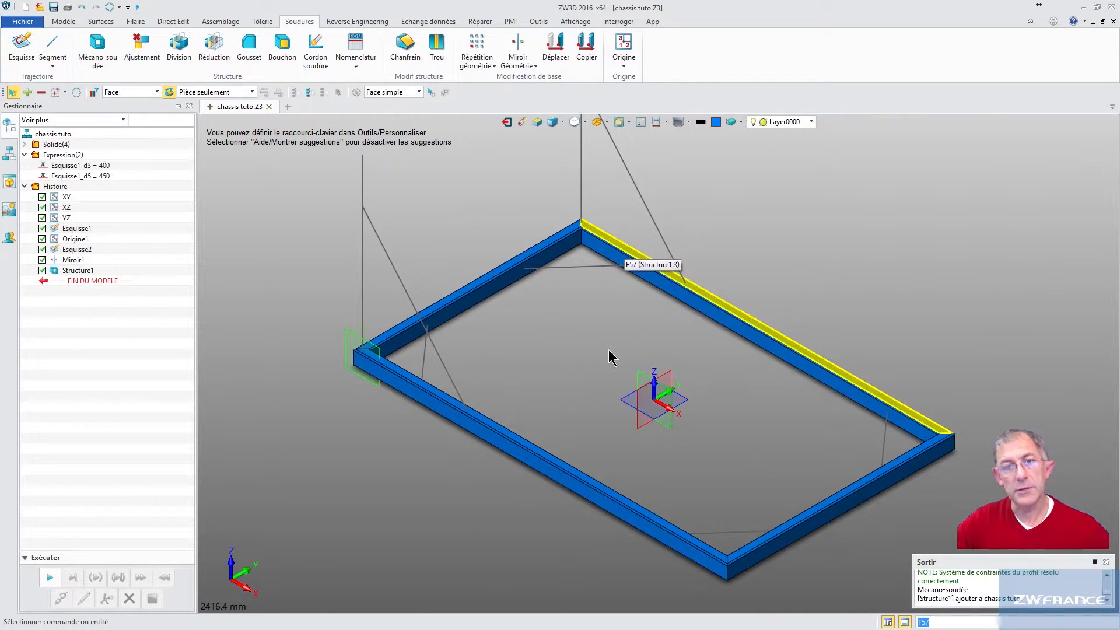
pyautogui.click(96, 51)
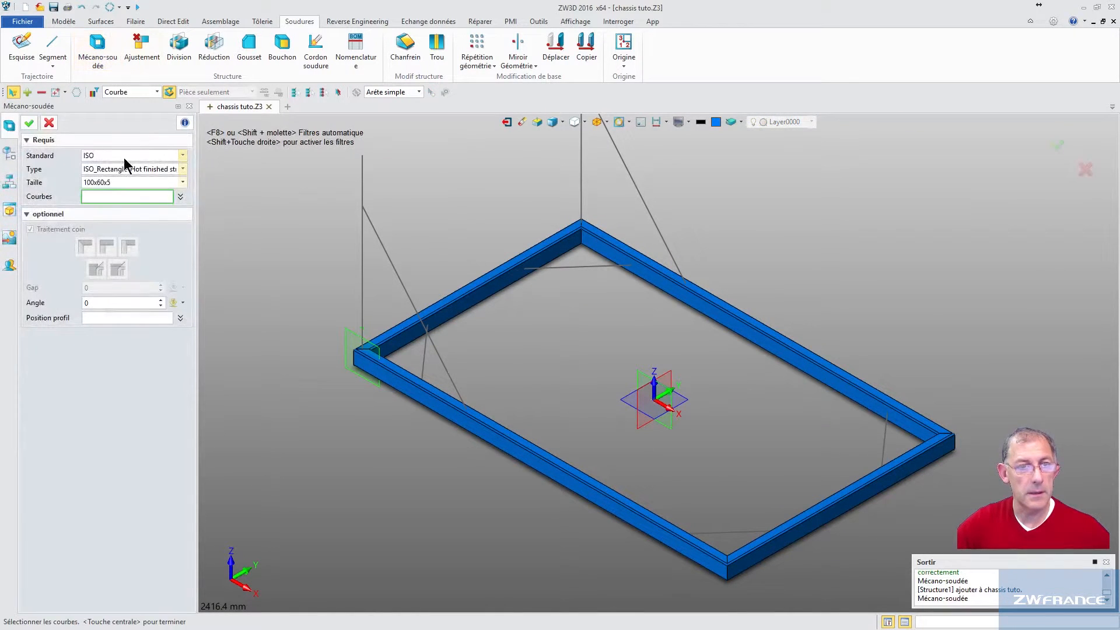
pyautogui.click(145, 183)
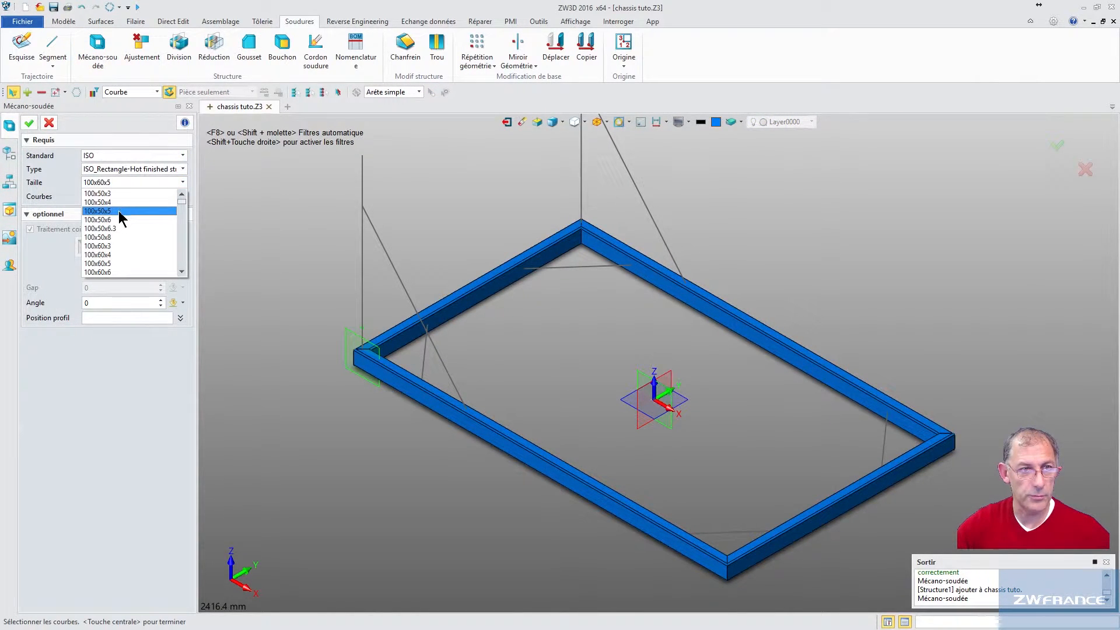
pyautogui.click(117, 212)
pyautogui.click(572, 267)
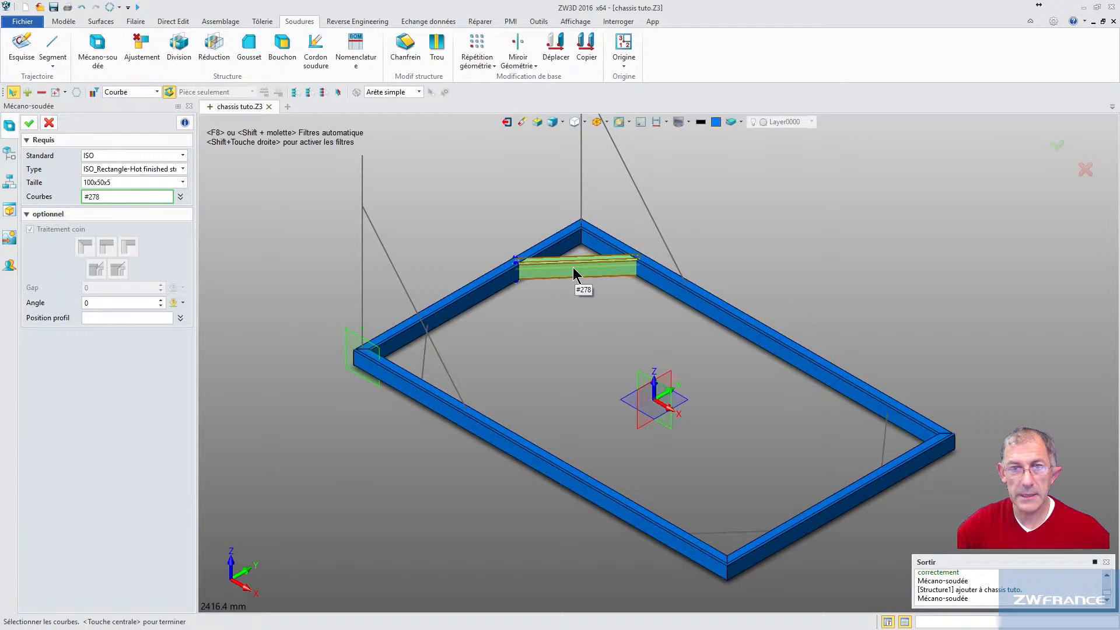
pyautogui.click(573, 267)
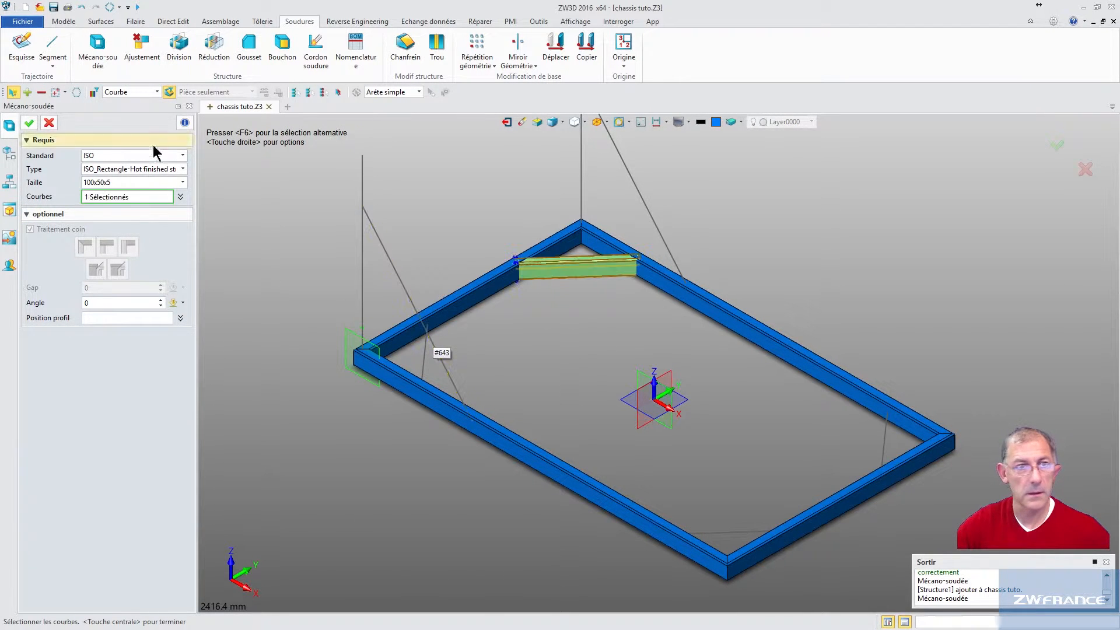
pyautogui.click(31, 123)
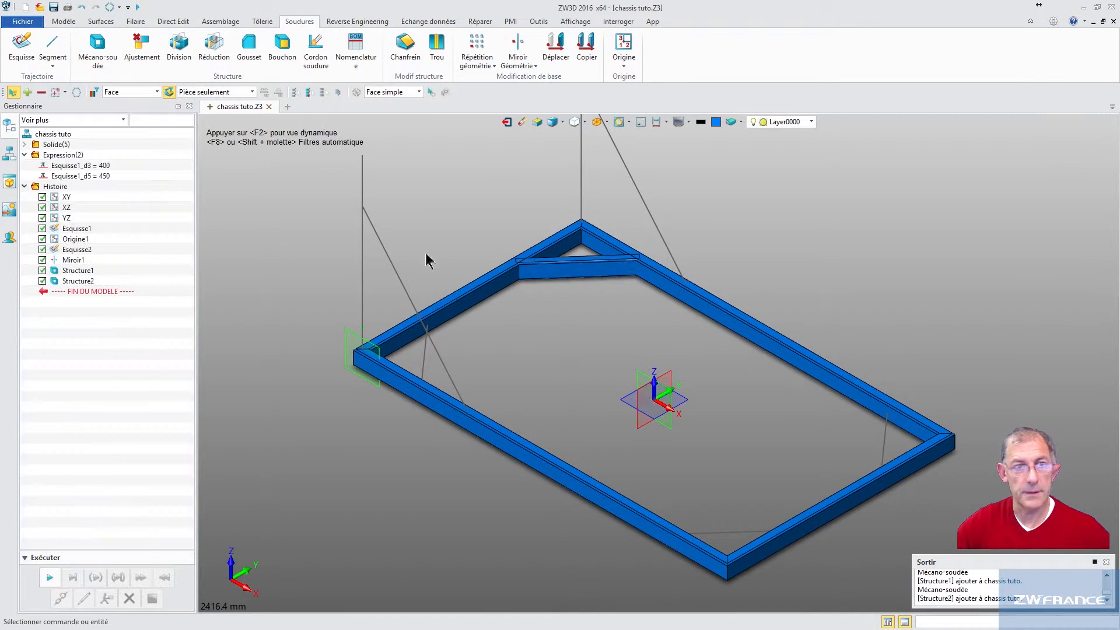
# Create a 100x50x5 member along the diagonal brace line at the frame's corner beside the mirror plane.
pyautogui.middleClick(480, 250)
pyautogui.click(421, 366)
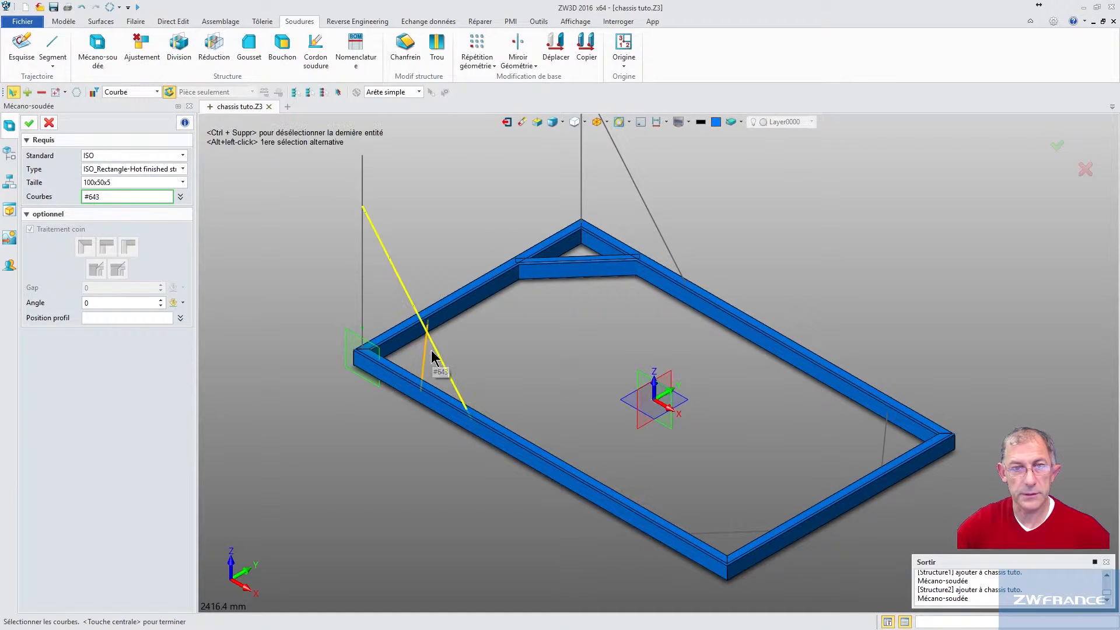
pyautogui.click(29, 123)
# Try to create the two remaining corner braces together as a single 100x50x5 structural member.
pyautogui.middleClick(824, 407)
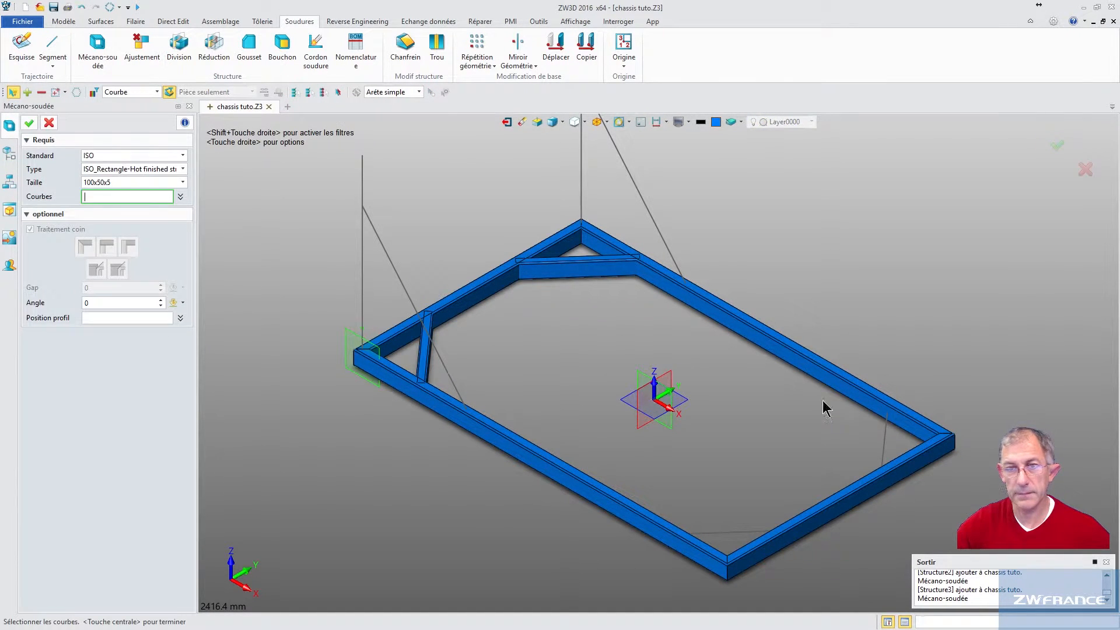
pyautogui.click(884, 436)
pyautogui.click(733, 527)
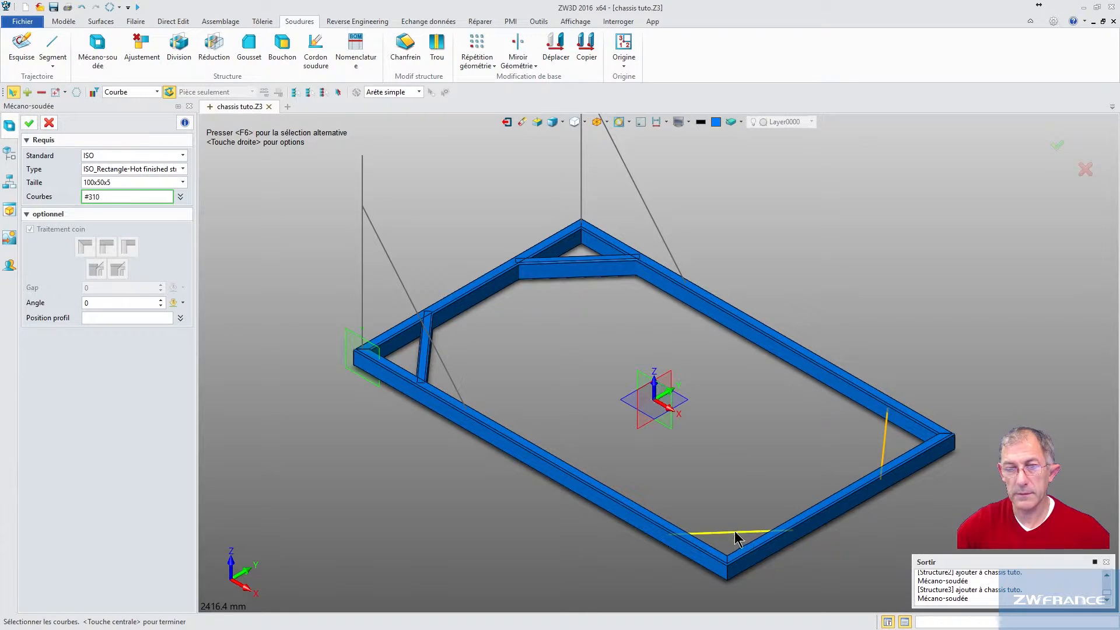
pyautogui.click(30, 124)
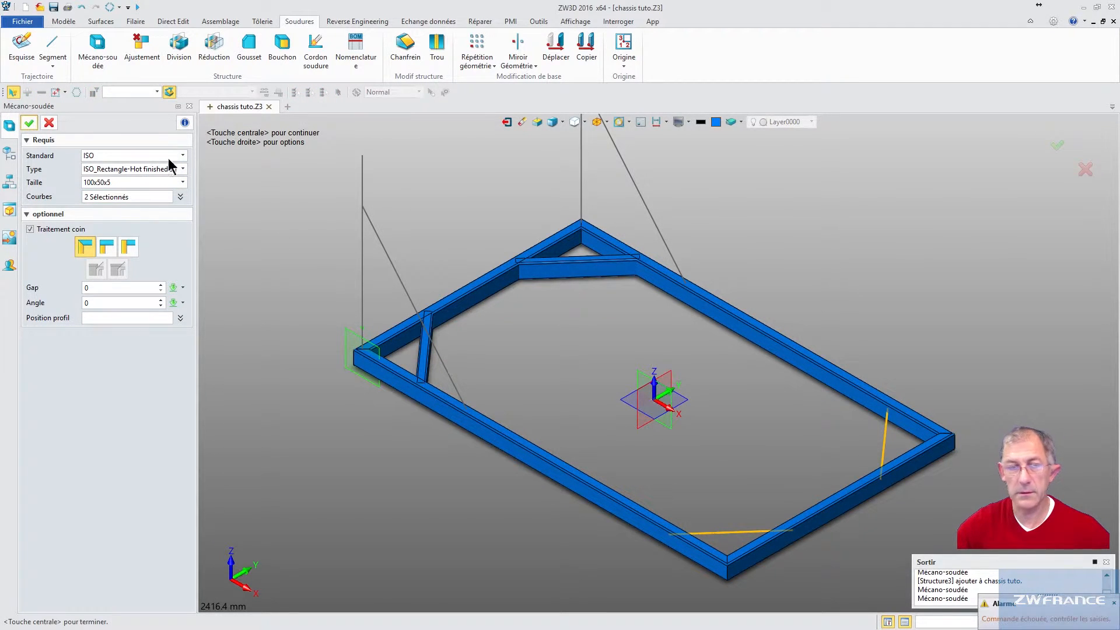
pyautogui.click(46, 124)
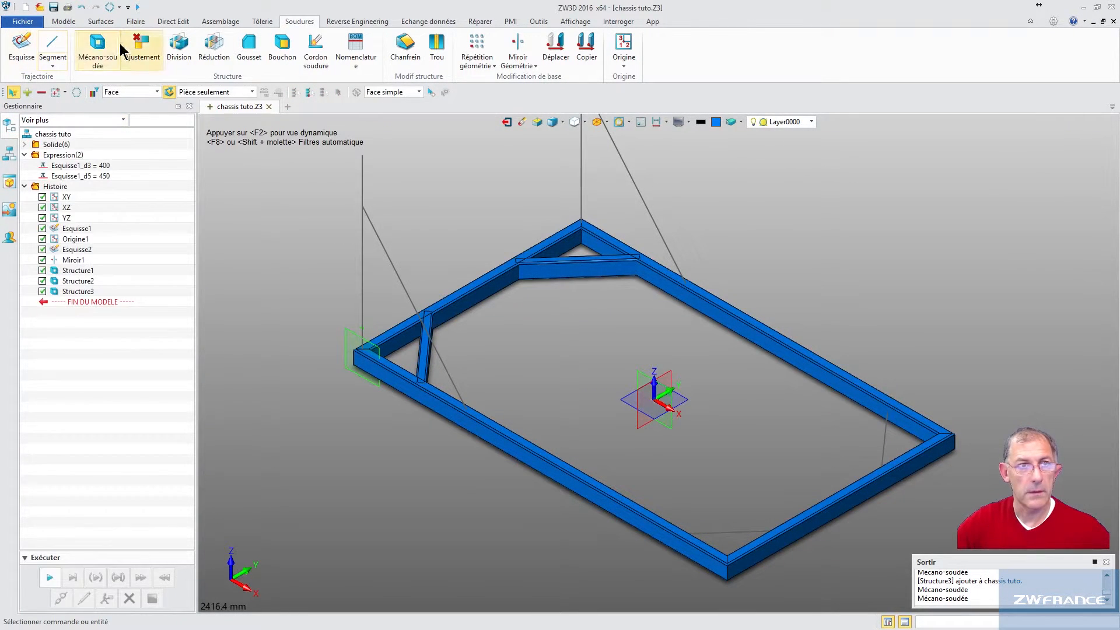
# Create the two remaining corner braces one at a time as separate 100x50x5 members.
pyautogui.click(99, 44)
pyautogui.click(883, 435)
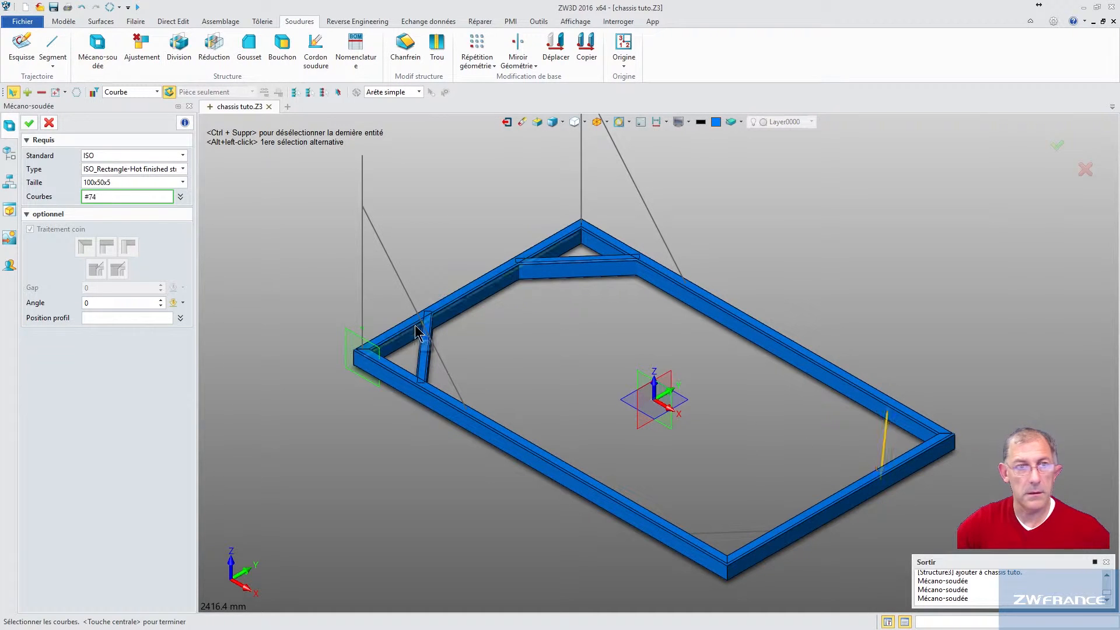
pyautogui.click(27, 123)
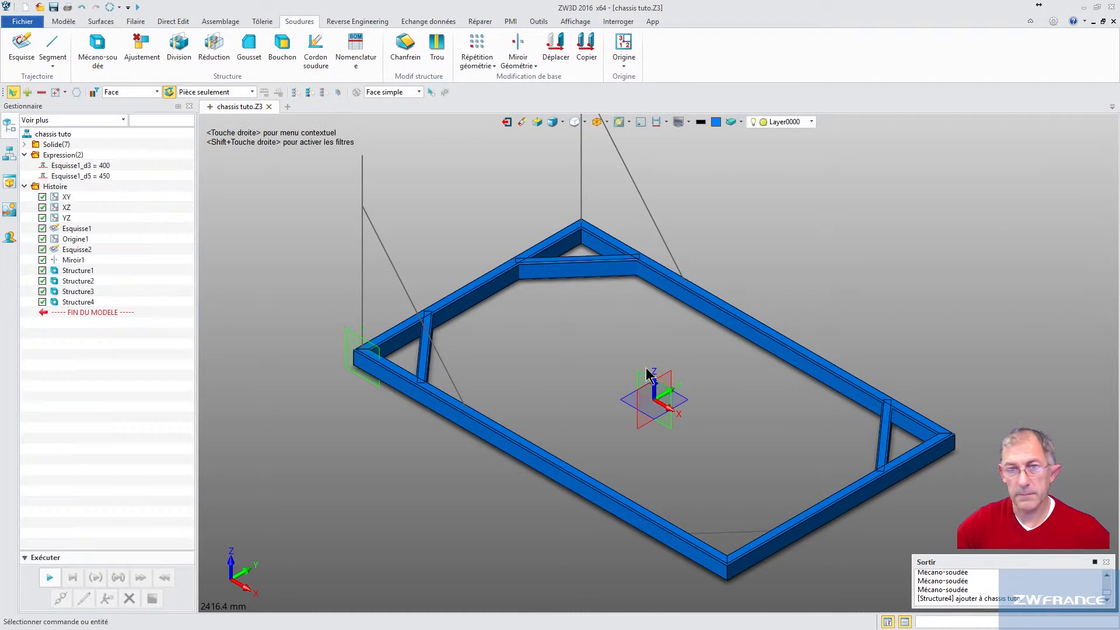
pyautogui.middleClick(758, 589)
pyautogui.click(733, 539)
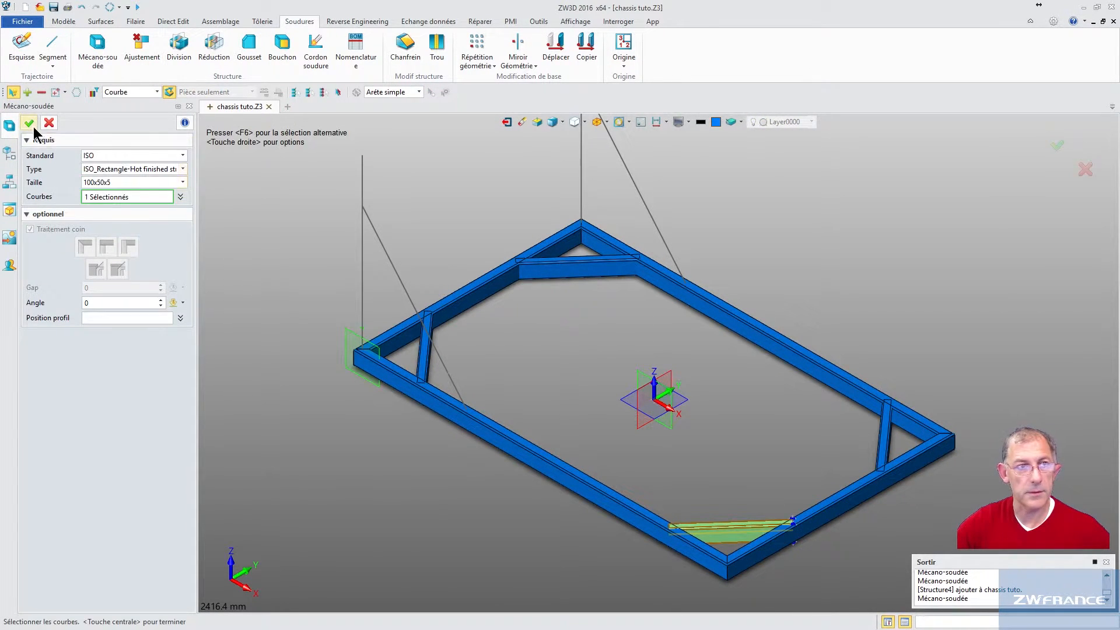
pyautogui.middleClick(740, 449)
# Examine where the corner braces meet the base frame tubes, and check the available Division and Réduction commands.
pyautogui.moveTo(740, 449); pyautogui.dragTo(760, 386, button='right')
pyautogui.scroll(2, 664, 320)
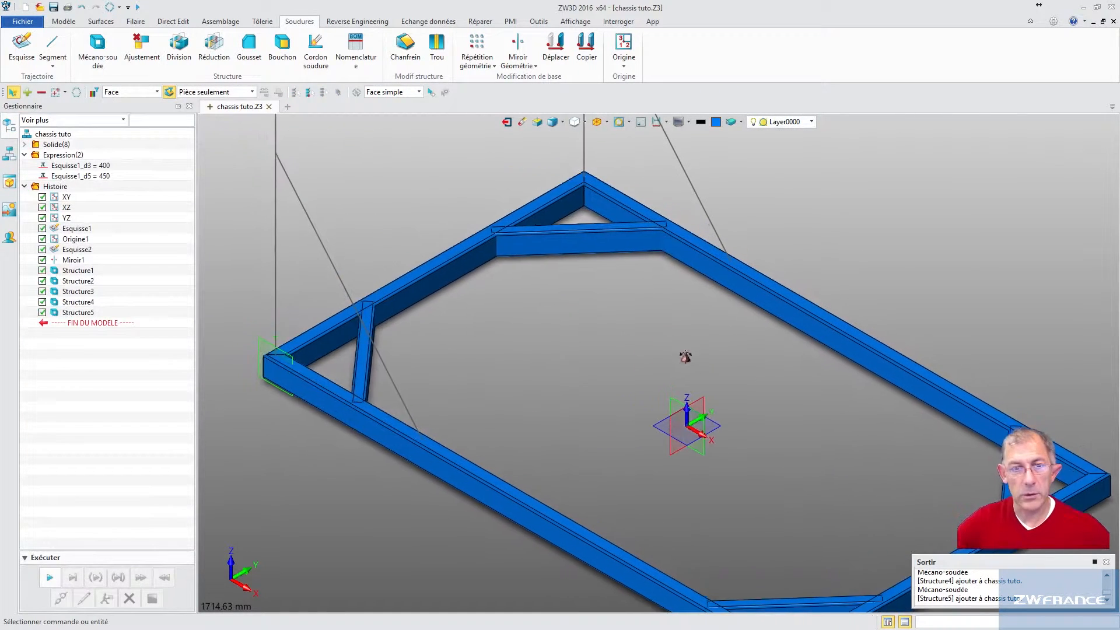
pyautogui.scroll(3, 525, 263)
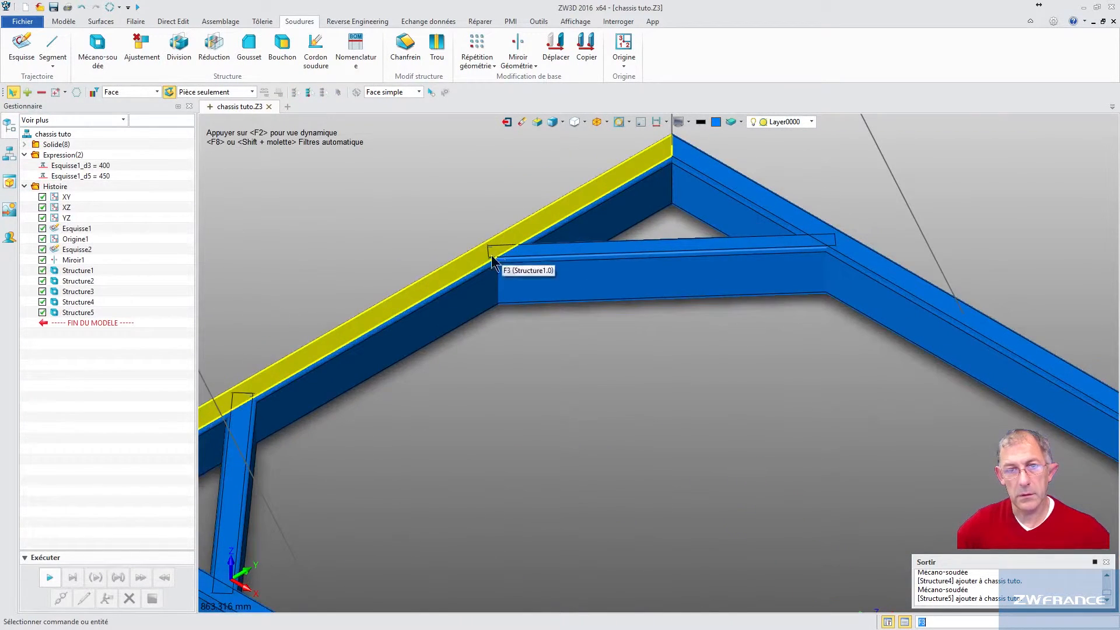
pyautogui.scroll(-1, 490, 286)
pyautogui.scroll(-3, 519, 332)
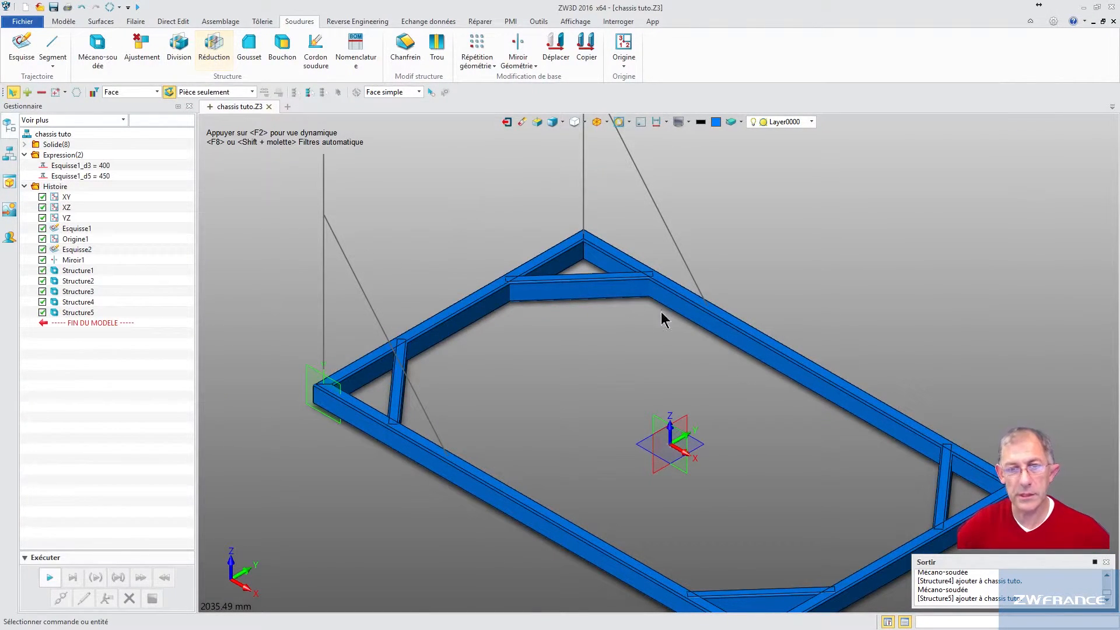
pyautogui.moveTo(461, 237); pyautogui.dragTo(457, 262, button='middle')
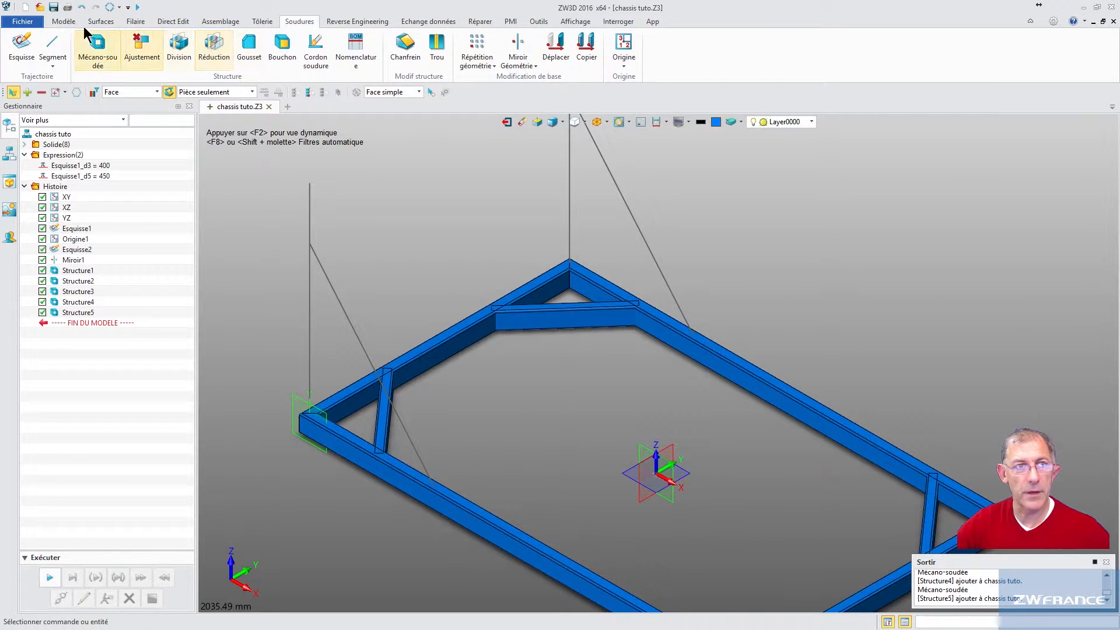
pyautogui.click(64, 21)
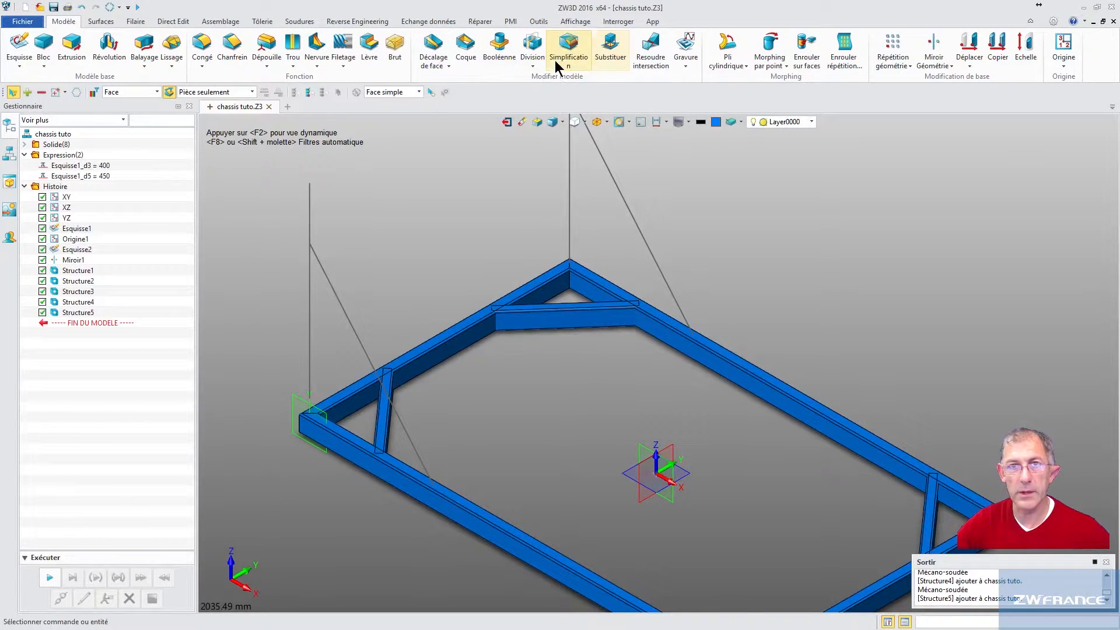
pyautogui.click(535, 63)
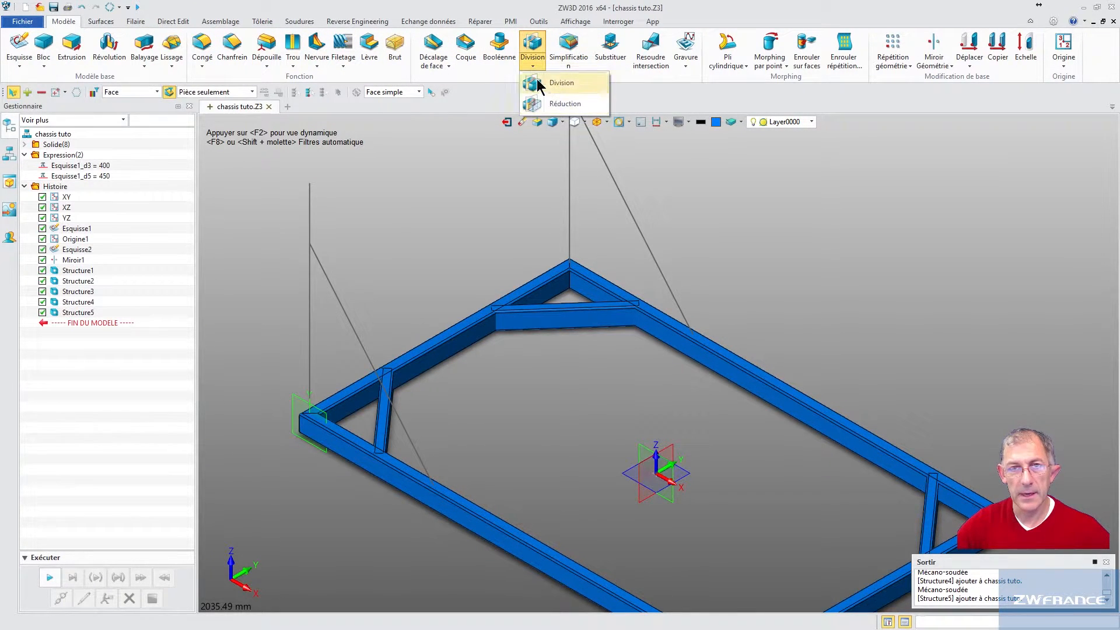
pyautogui.click(307, 24)
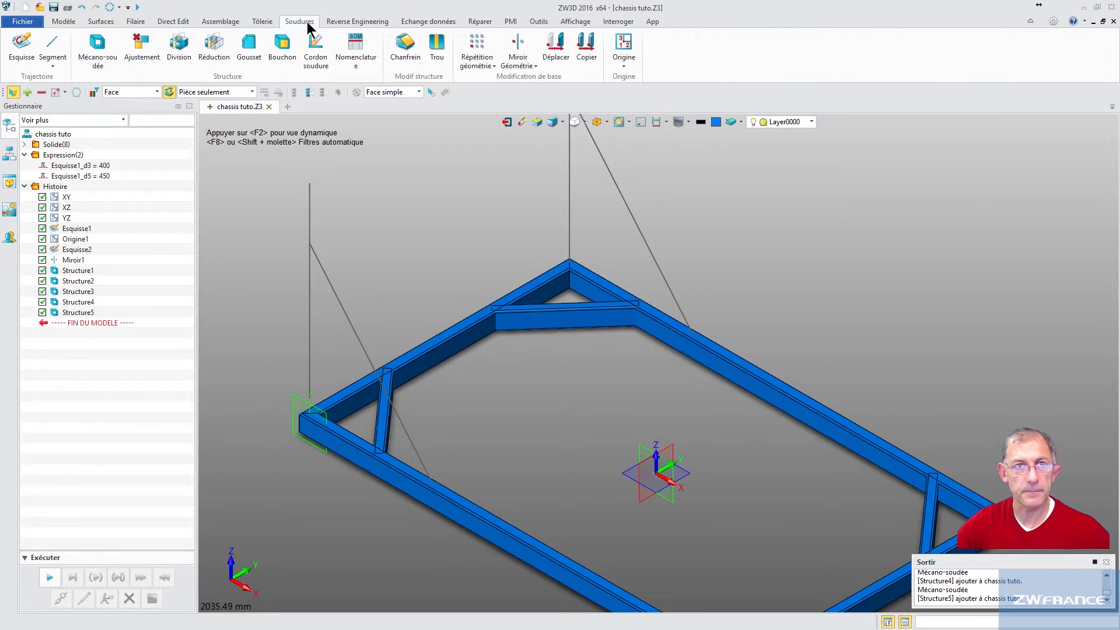
# Trim the rear corner brace with Réduction, using the adjoining long frame member, picked with the Modèle/Origine filter, as the trimming body.
pyautogui.click(214, 49)
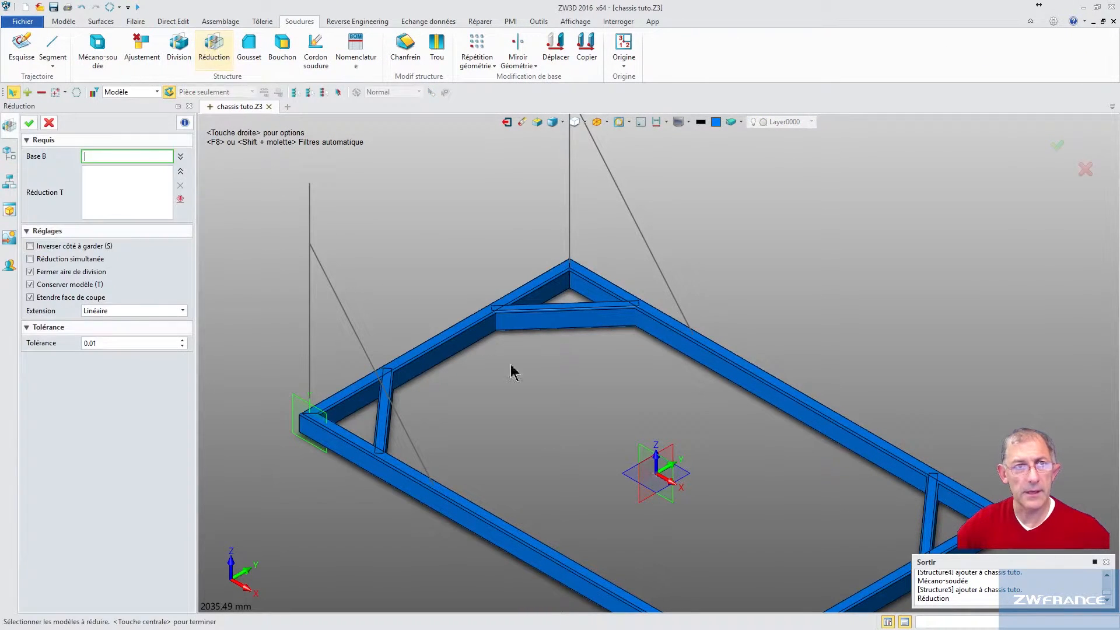
pyautogui.moveTo(557, 377); pyautogui.dragTo(553, 385, button='middle')
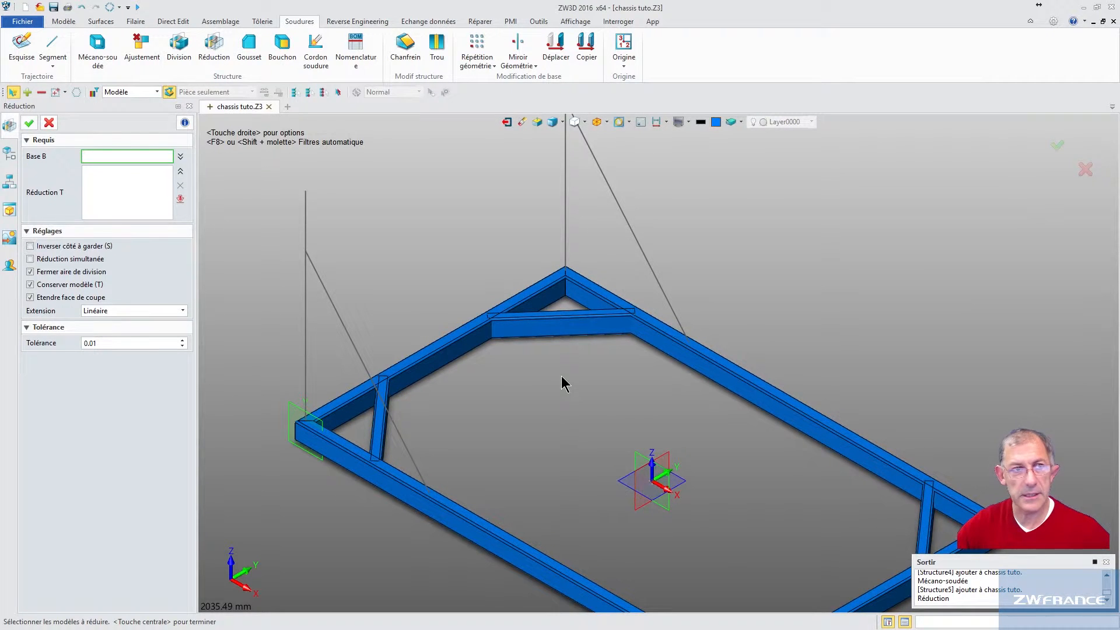
pyautogui.click(574, 331)
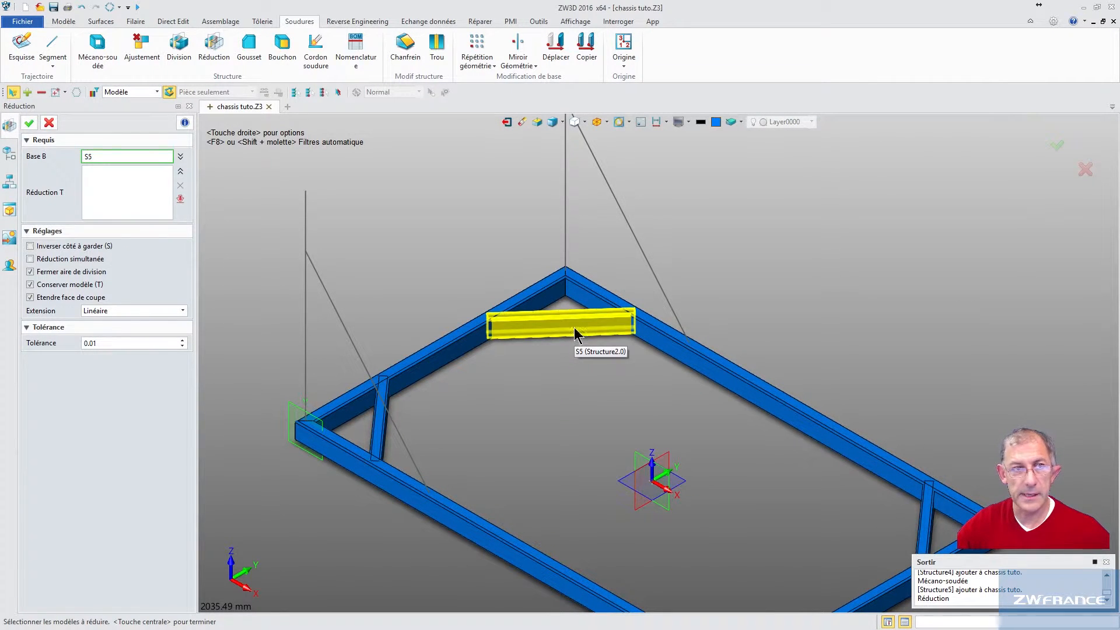
pyautogui.click(575, 330)
pyautogui.click(115, 180)
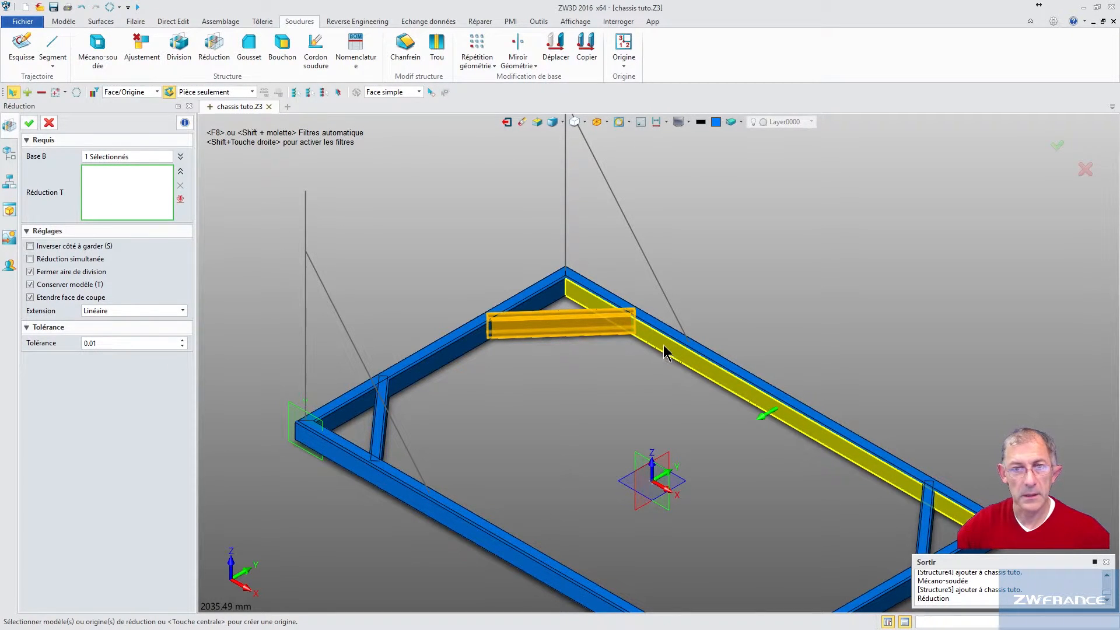
pyautogui.click(156, 92)
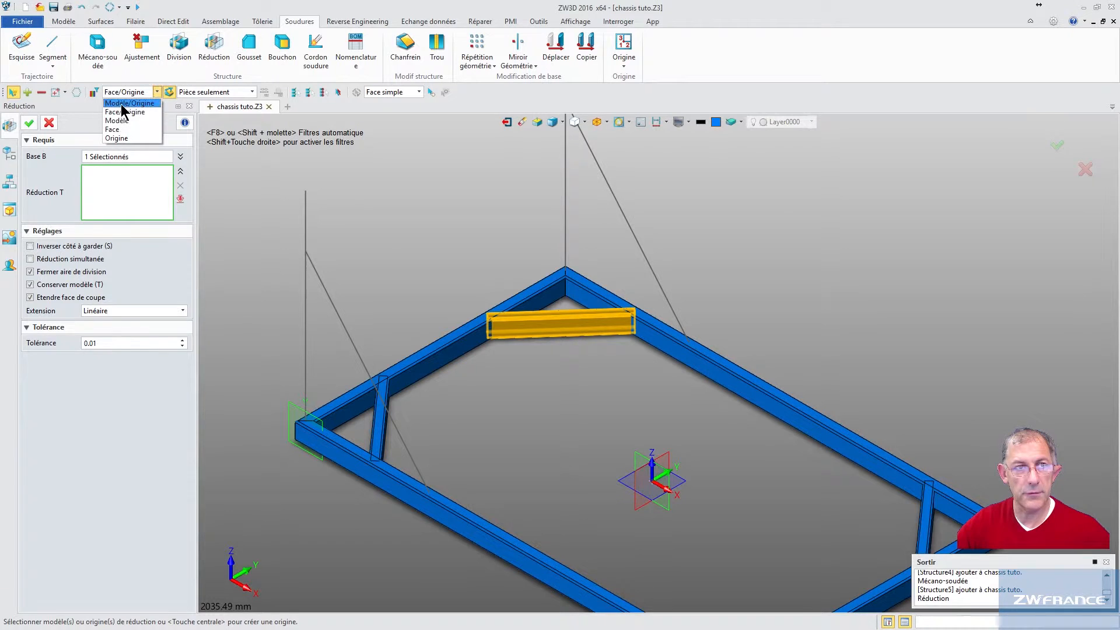
pyautogui.click(128, 103)
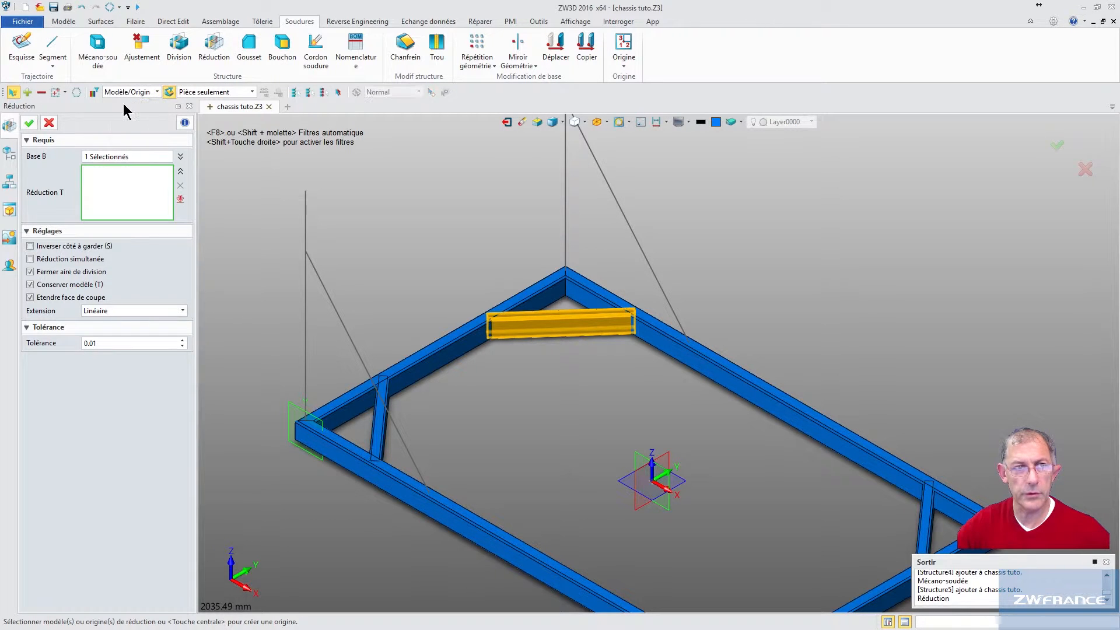
pyautogui.click(662, 339)
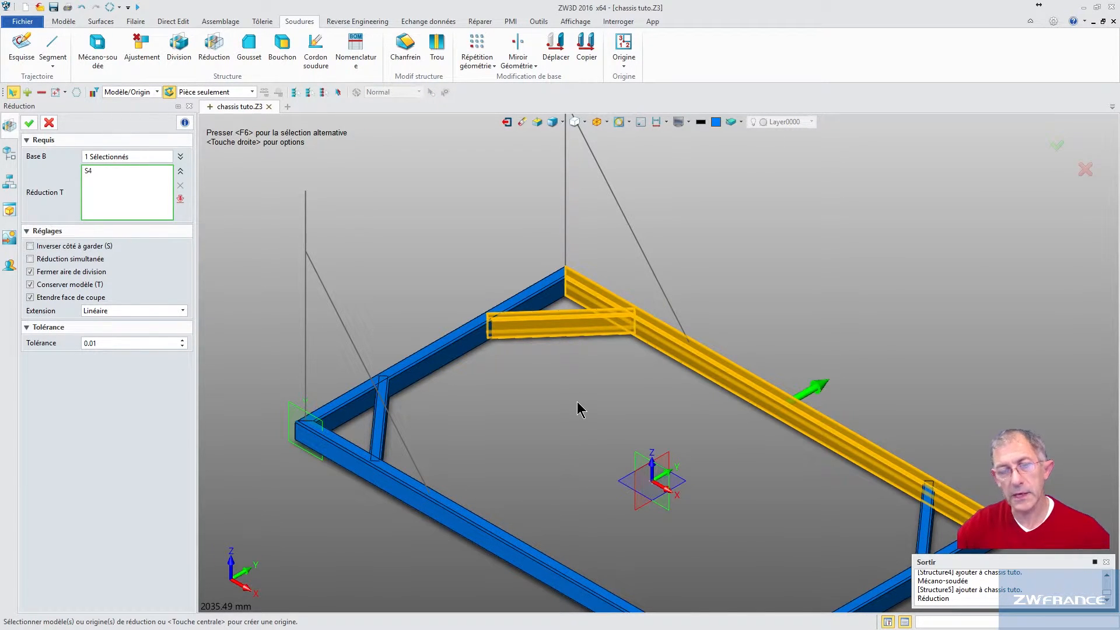
pyautogui.click(29, 124)
# Complete the rear corner brace's trim and examine its joint with the long frame member.
pyautogui.scroll(3, 636, 338)
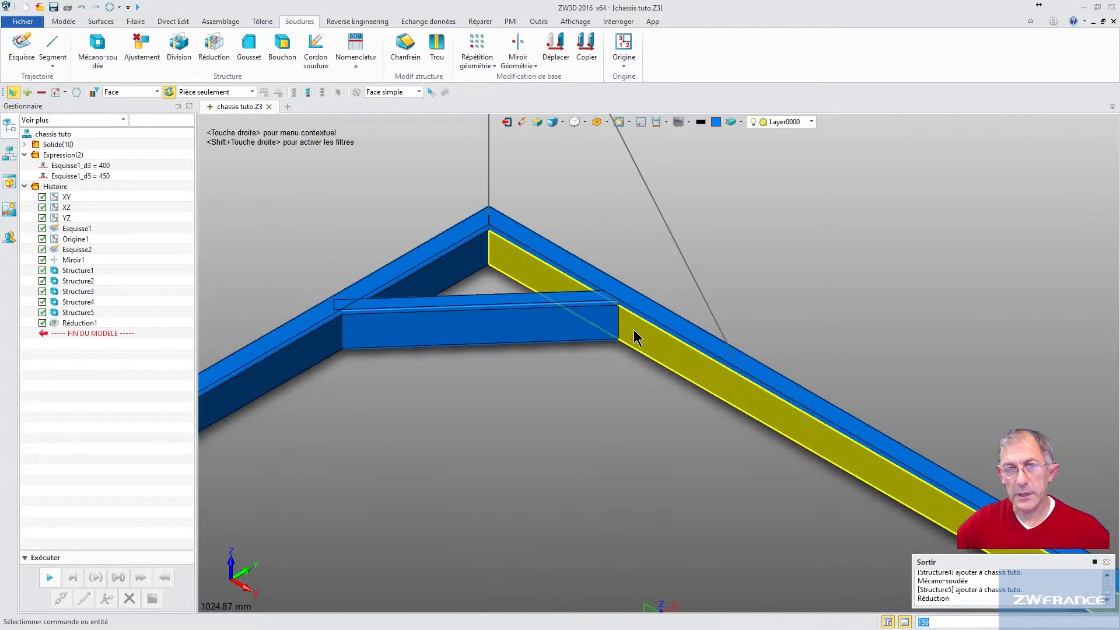
pyautogui.scroll(-3, 621, 353)
pyautogui.scroll(6, 622, 356)
pyautogui.scroll(4, 695, 344)
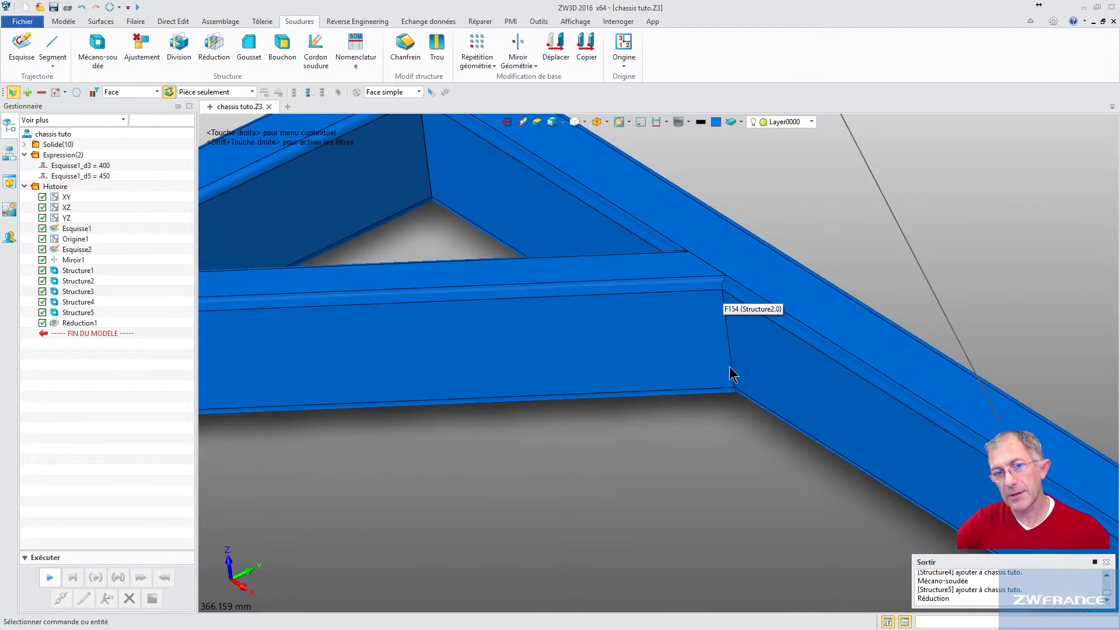
pyautogui.scroll(-6, 728, 287)
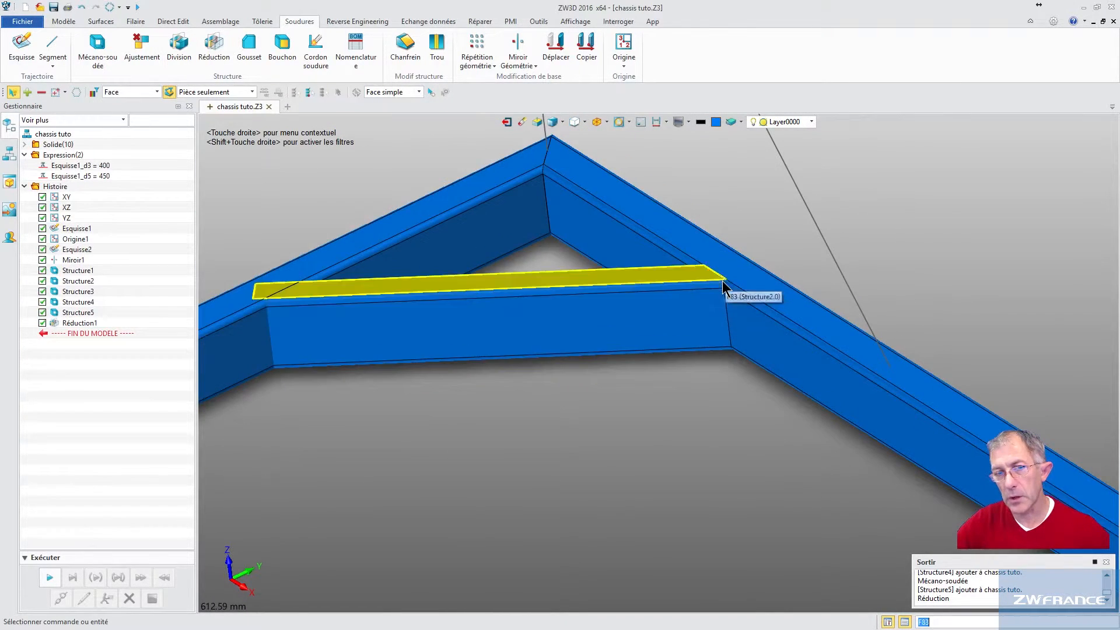
pyautogui.scroll(-3, 630, 362)
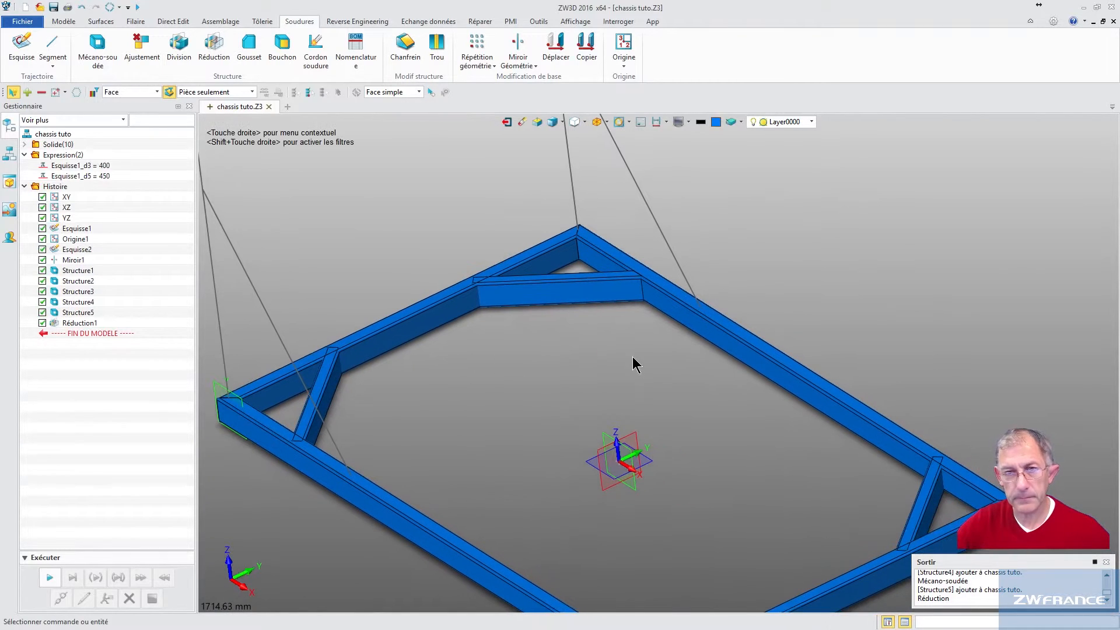
# Redefine the rear brace's Réduction, replacing the trimming body with the inner faces of the two adjoining frame tubes, picked with the Face filter.
pyautogui.rightClick(79, 324)
pyautogui.click(86, 316)
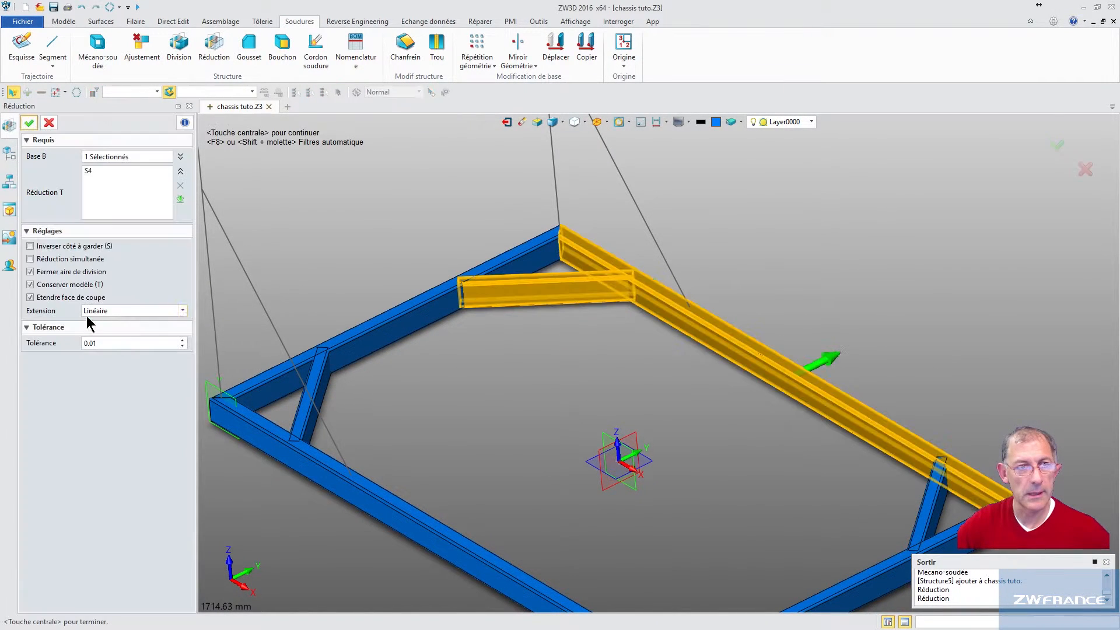
pyautogui.click(89, 170)
pyautogui.click(180, 186)
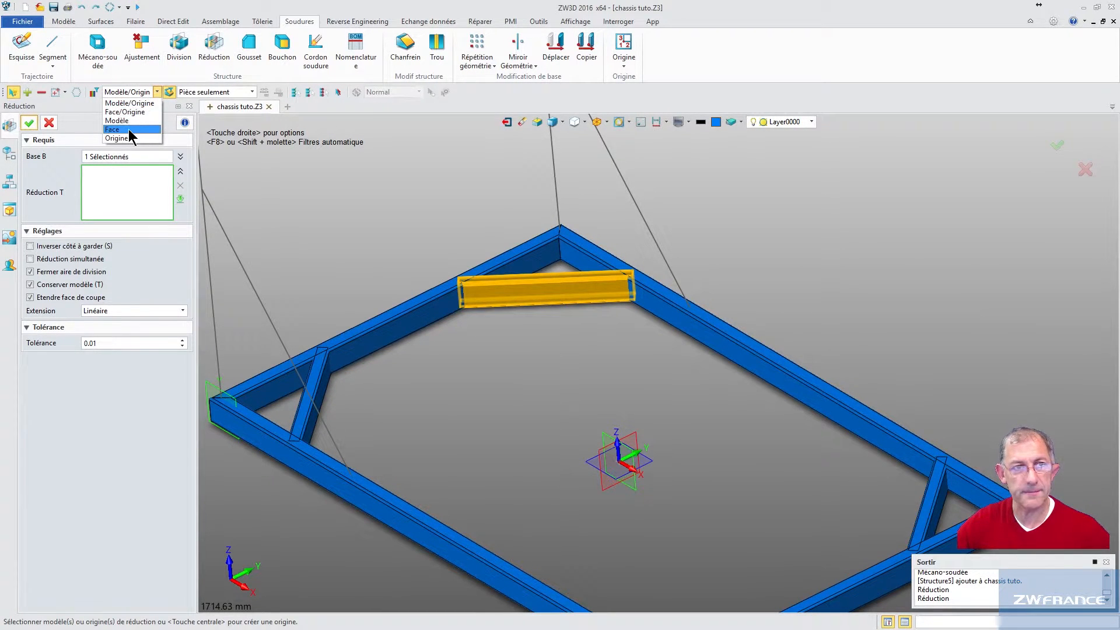
pyautogui.click(129, 128)
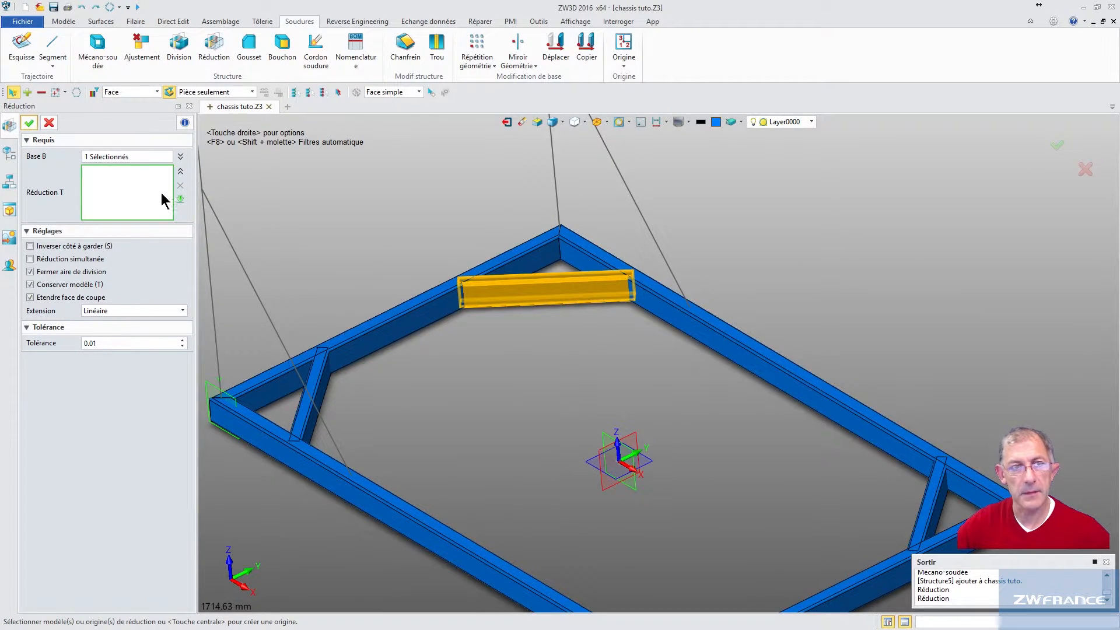
pyautogui.click(661, 311)
pyautogui.click(444, 310)
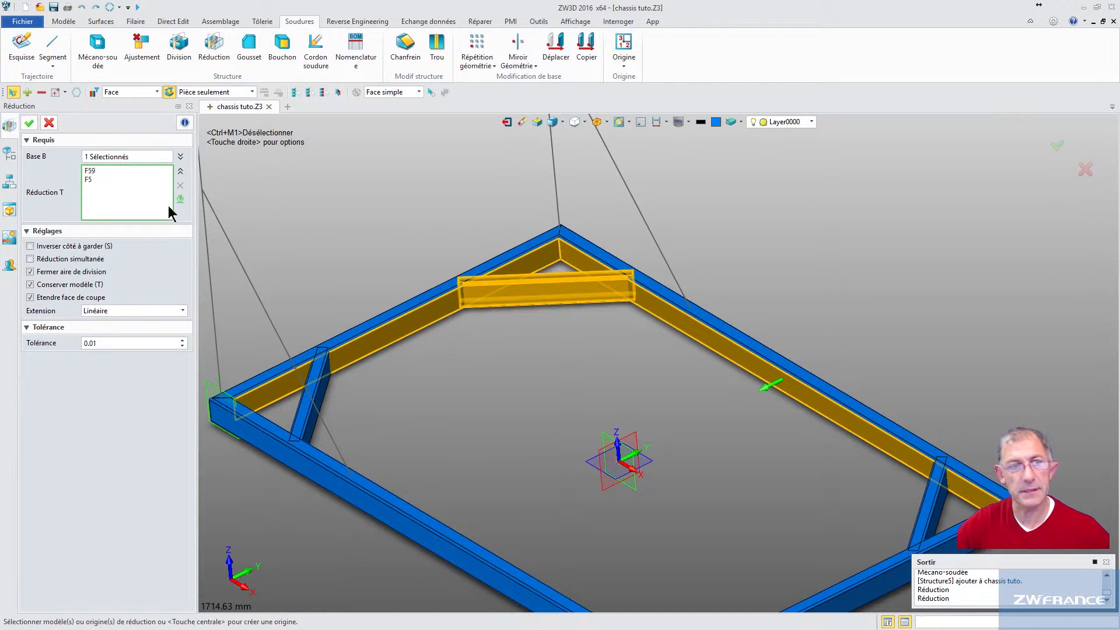
pyautogui.click(49, 123)
# Trim the corner brace nearest the Origine1 plane with Réduction, using the inner faces of its short and long frame tubes.
pyautogui.scroll(5, 621, 312)
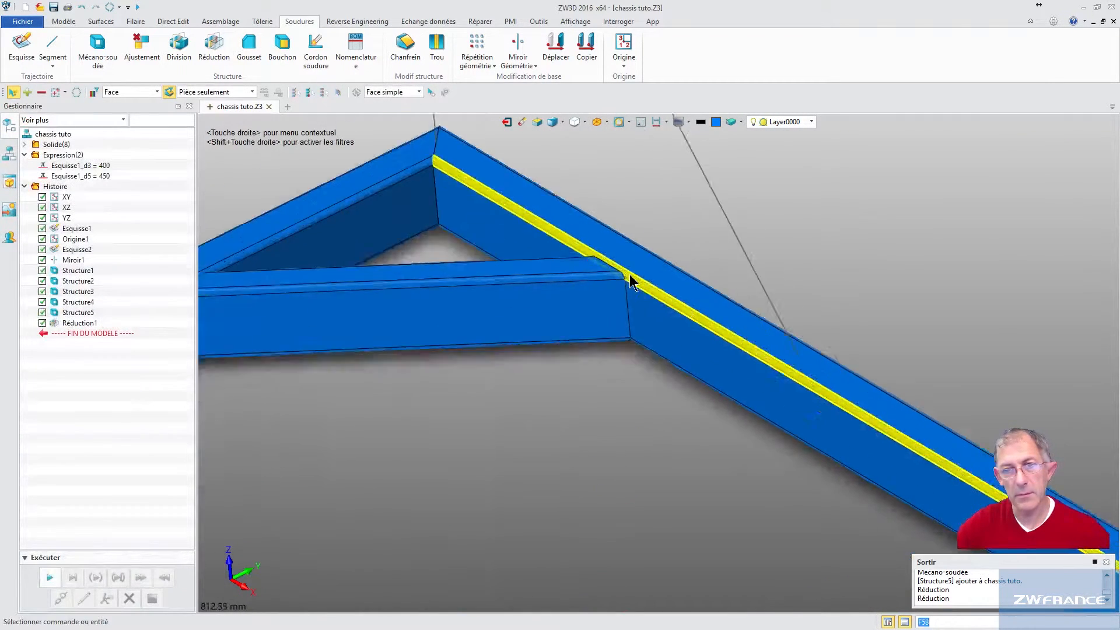
pyautogui.scroll(-5, 607, 321)
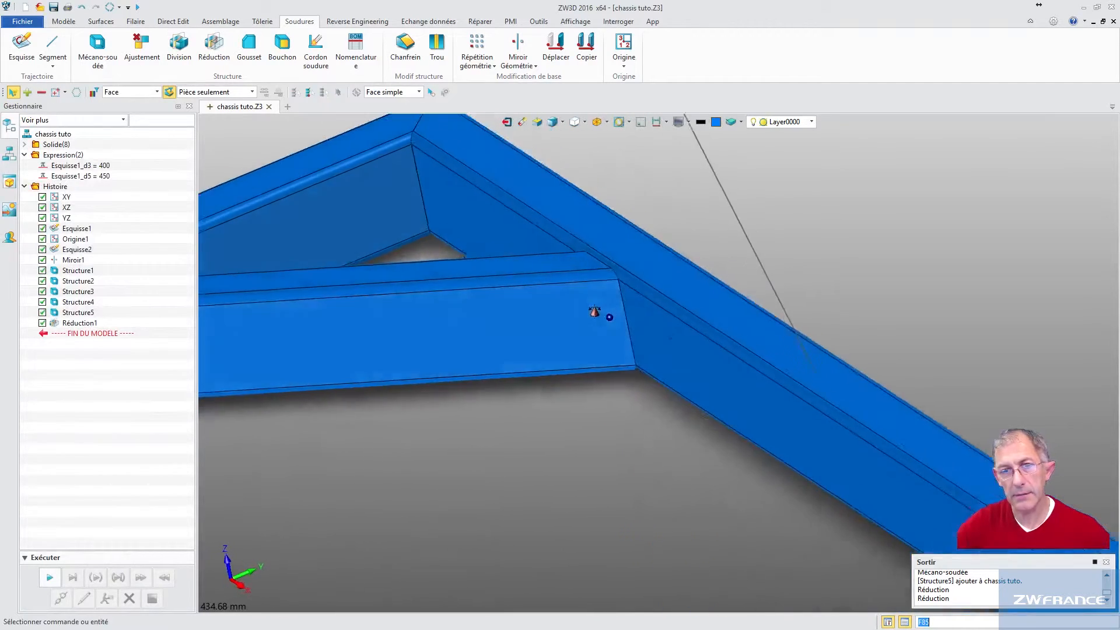
pyautogui.scroll(-3, 604, 323)
pyautogui.moveTo(582, 348); pyautogui.dragTo(676, 309, button='middle')
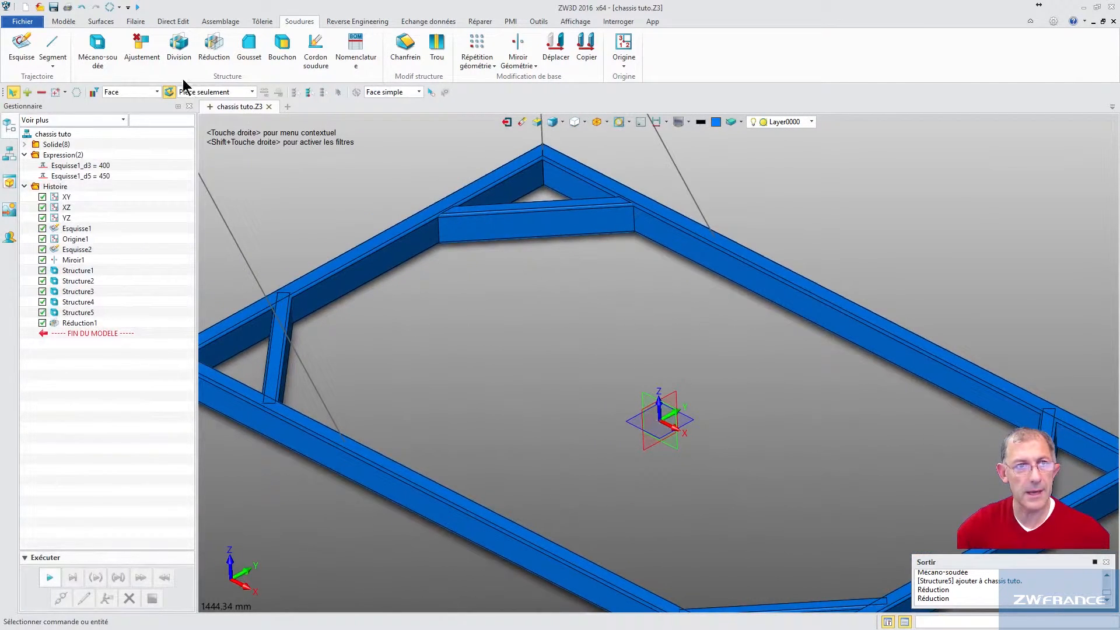
pyautogui.click(214, 49)
pyautogui.moveTo(350, 312); pyautogui.dragTo(405, 299, button='middle')
pyautogui.click(338, 341)
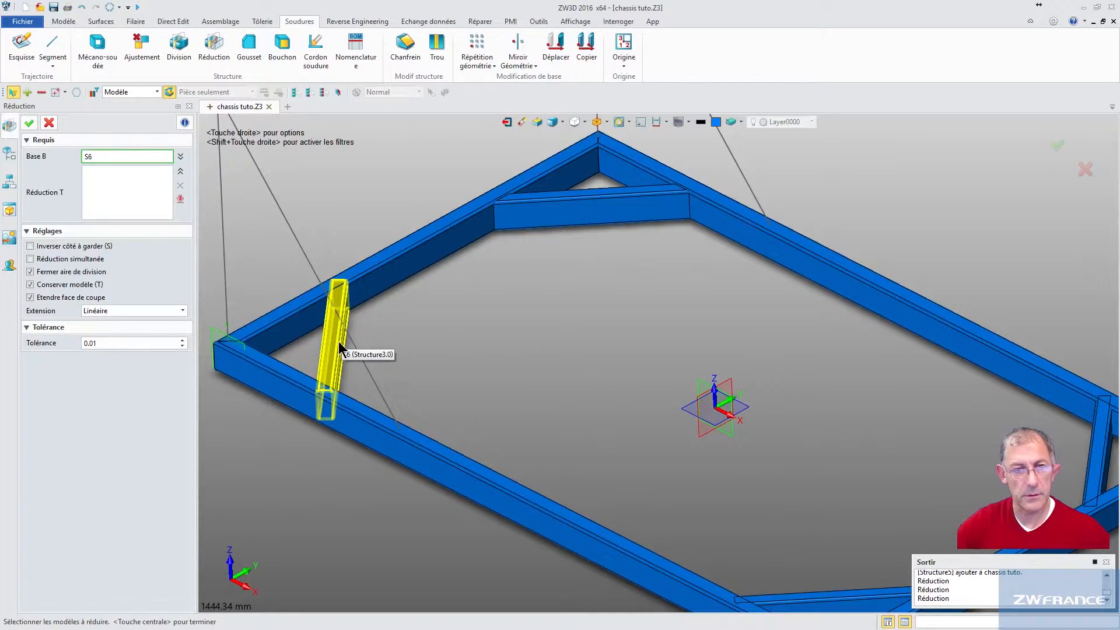
pyautogui.click(172, 192)
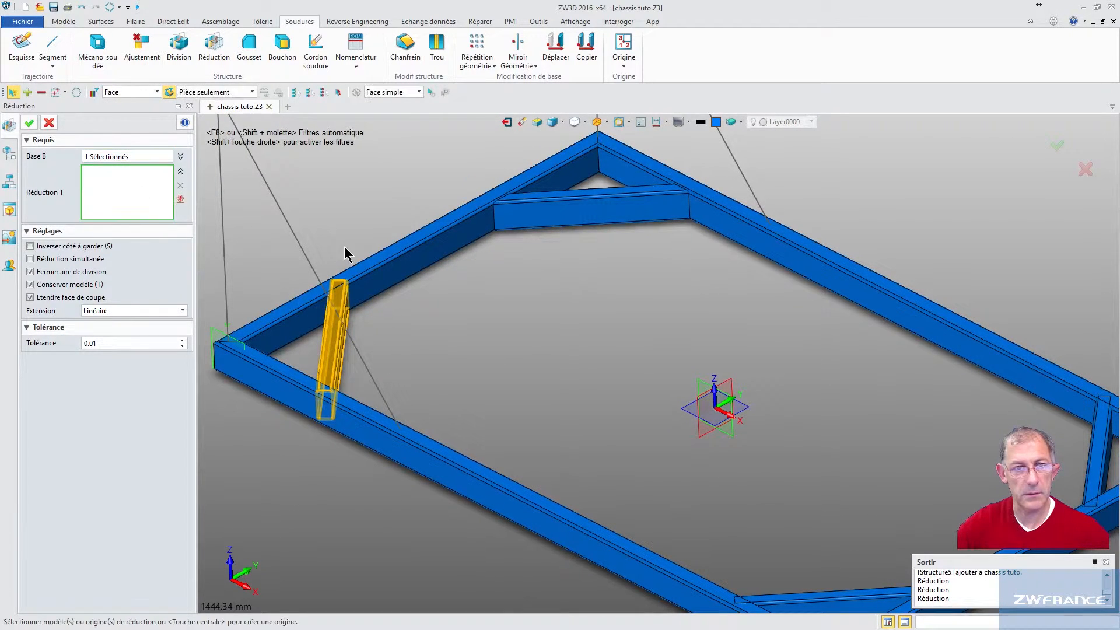
pyautogui.click(369, 282)
pyautogui.moveTo(538, 348); pyautogui.dragTo(496, 369, button='right')
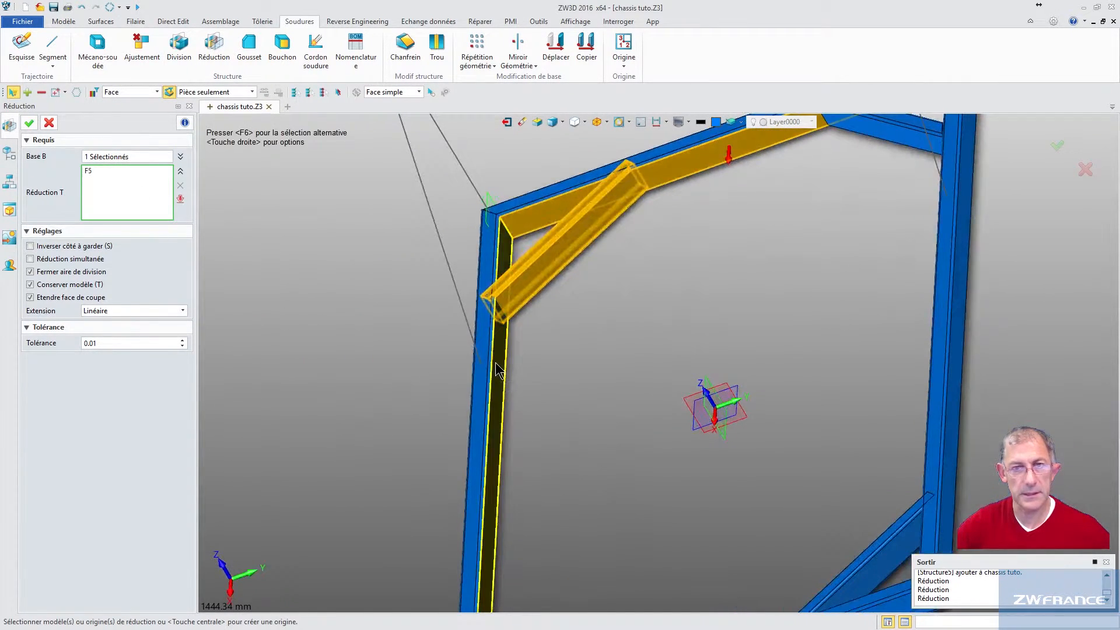
pyautogui.click(498, 367)
pyautogui.click(28, 122)
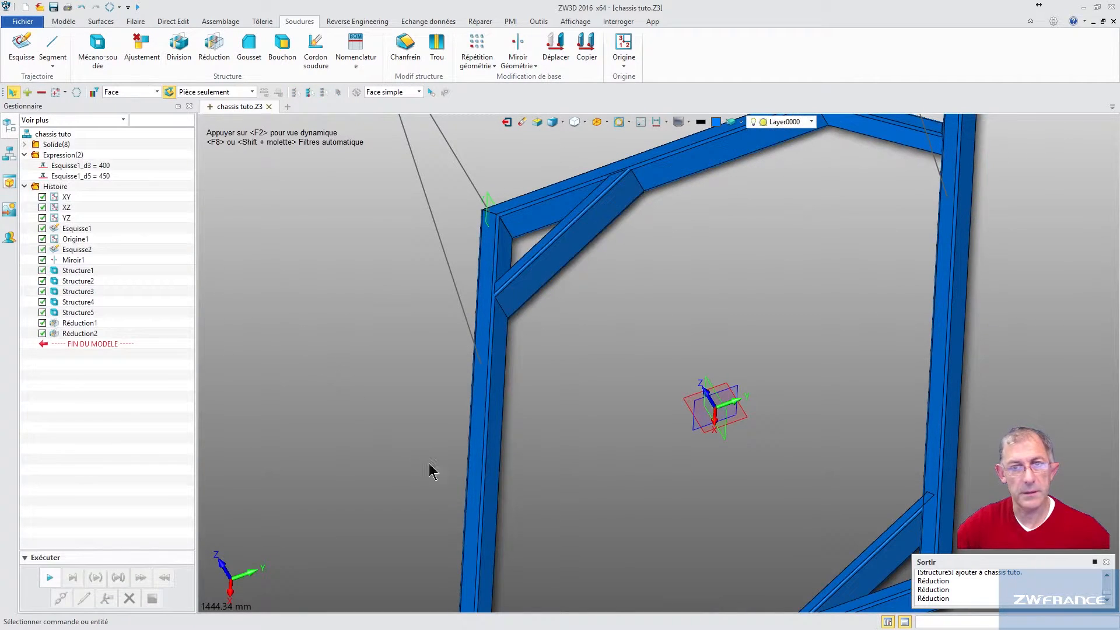
# Trim the brace diagonally opposite the Origine1 corner with Réduction, using the inner faces of the two adjoining frame tubes.
pyautogui.moveTo(633, 494); pyautogui.dragTo(705, 451, button='right')
pyautogui.scroll(-3, 642, 348)
pyautogui.moveTo(642, 349); pyautogui.dragTo(624, 374, button='right')
pyautogui.moveTo(744, 428); pyautogui.dragTo(716, 422, button='right')
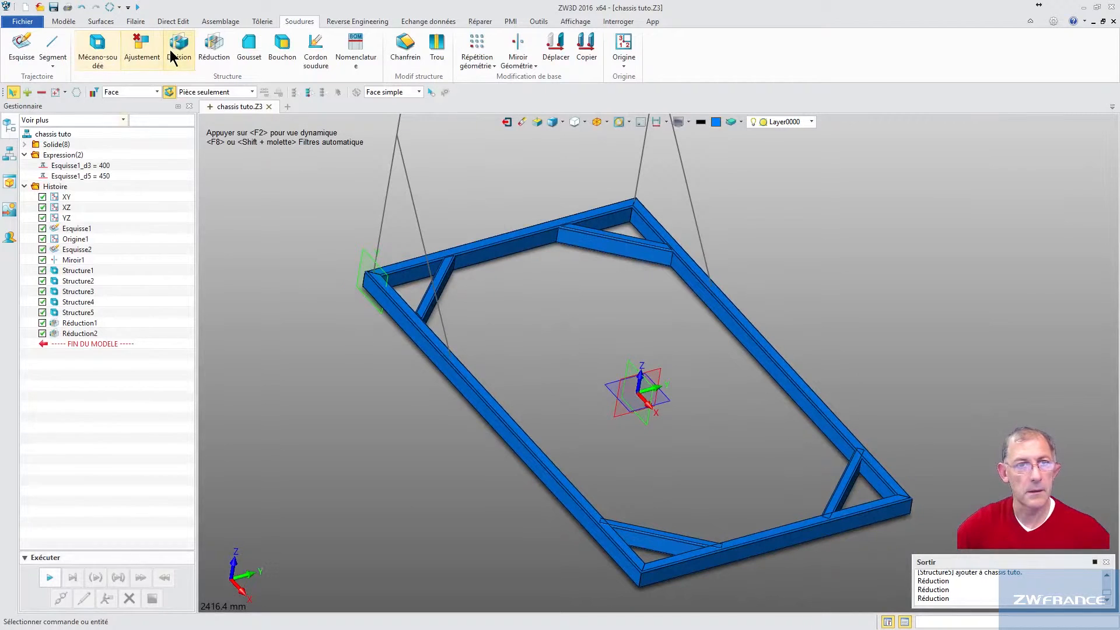
pyautogui.click(214, 46)
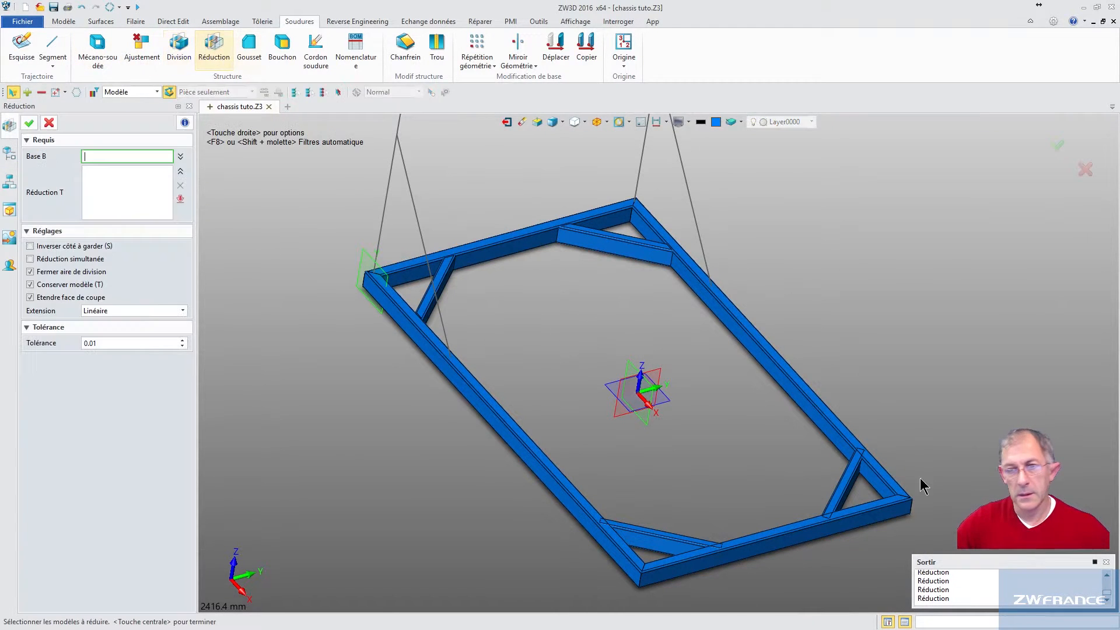
pyautogui.click(845, 473)
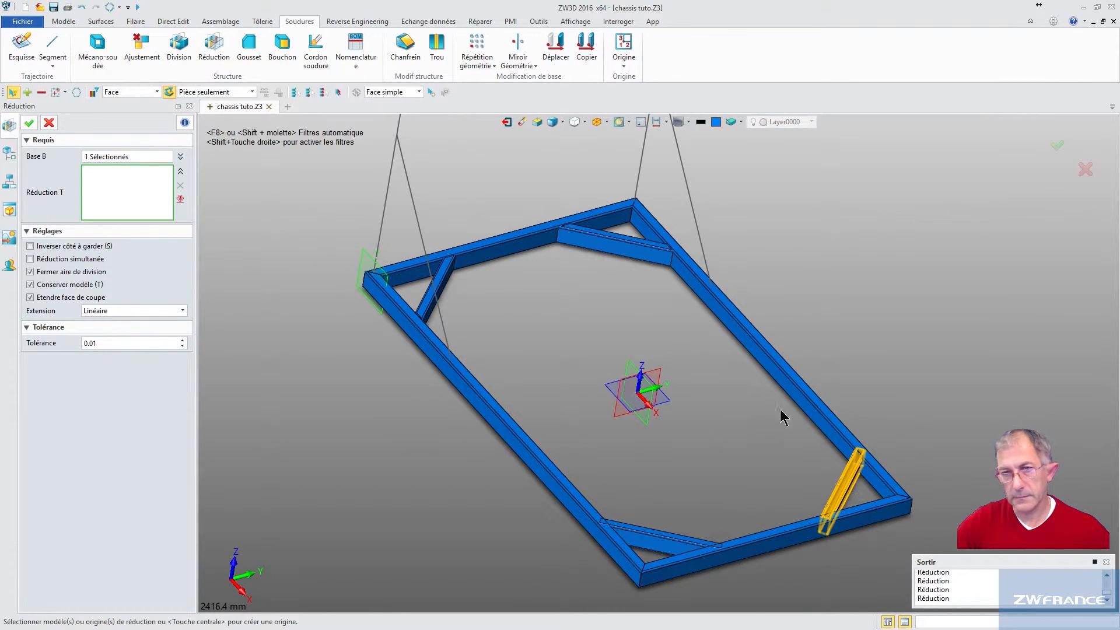
pyautogui.click(811, 426)
pyautogui.moveTo(692, 513); pyautogui.dragTo(662, 309, button='middle')
pyautogui.click(663, 309)
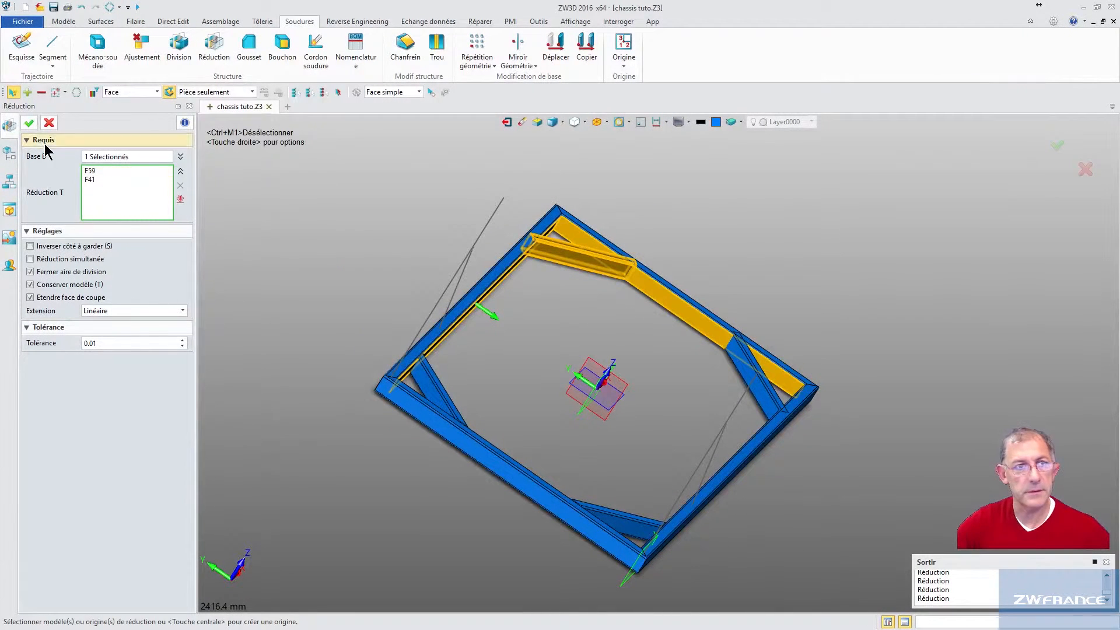
pyautogui.click(30, 123)
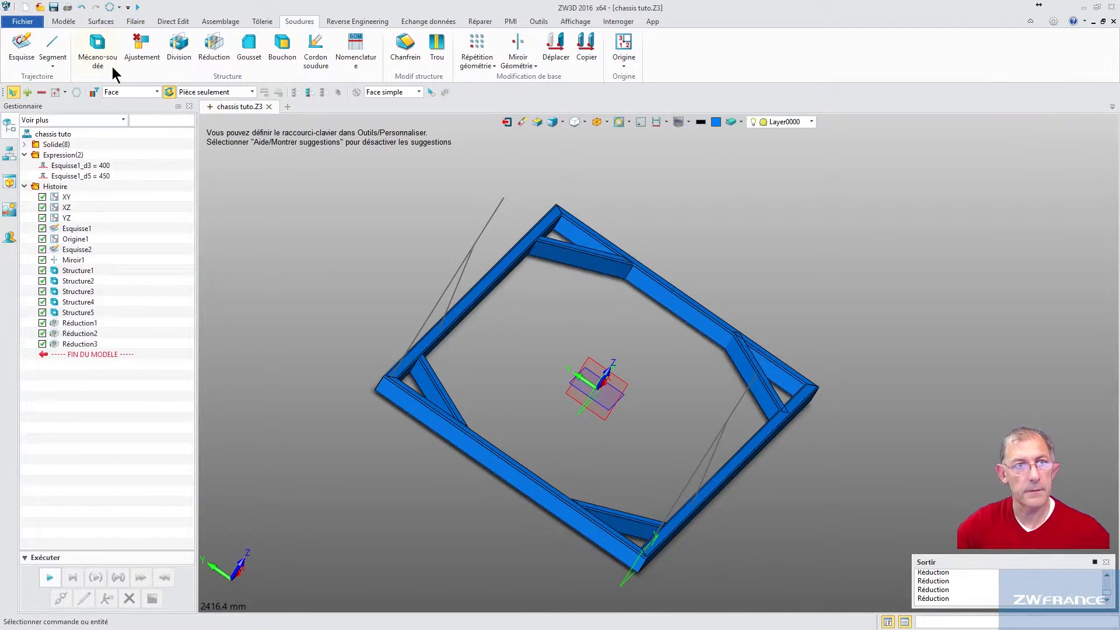
# Trim the last untrimmed corner brace with Réduction, using the inner faces of the two frame tubes it meets.
pyautogui.click(217, 52)
pyautogui.click(751, 365)
pyautogui.middleClick(751, 365)
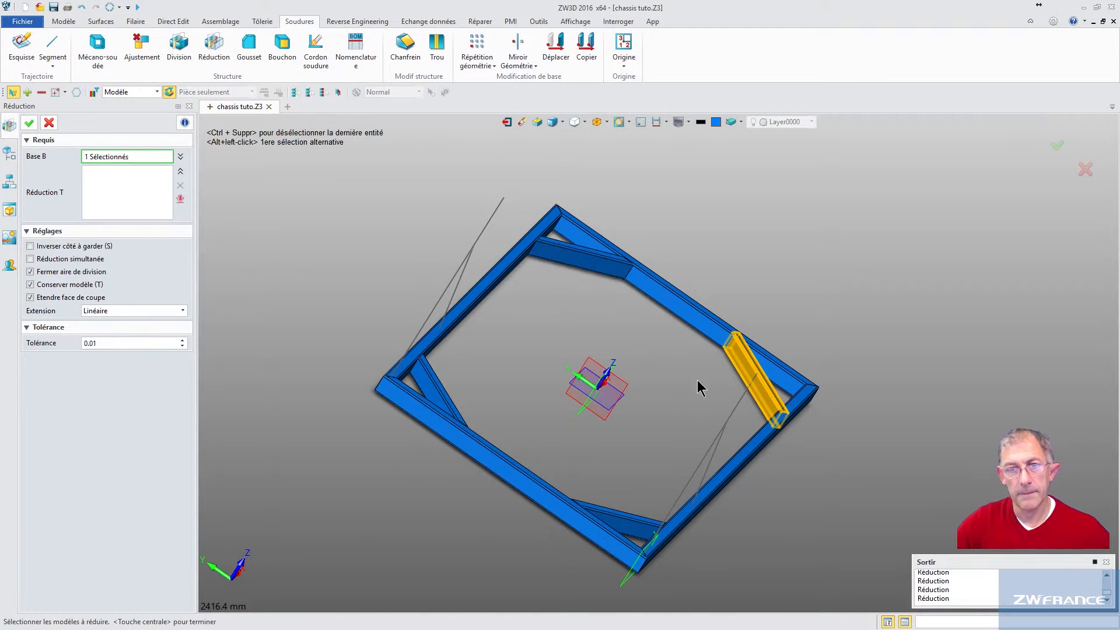
pyautogui.scroll(3, 697, 380)
pyautogui.click(134, 195)
pyautogui.click(665, 296)
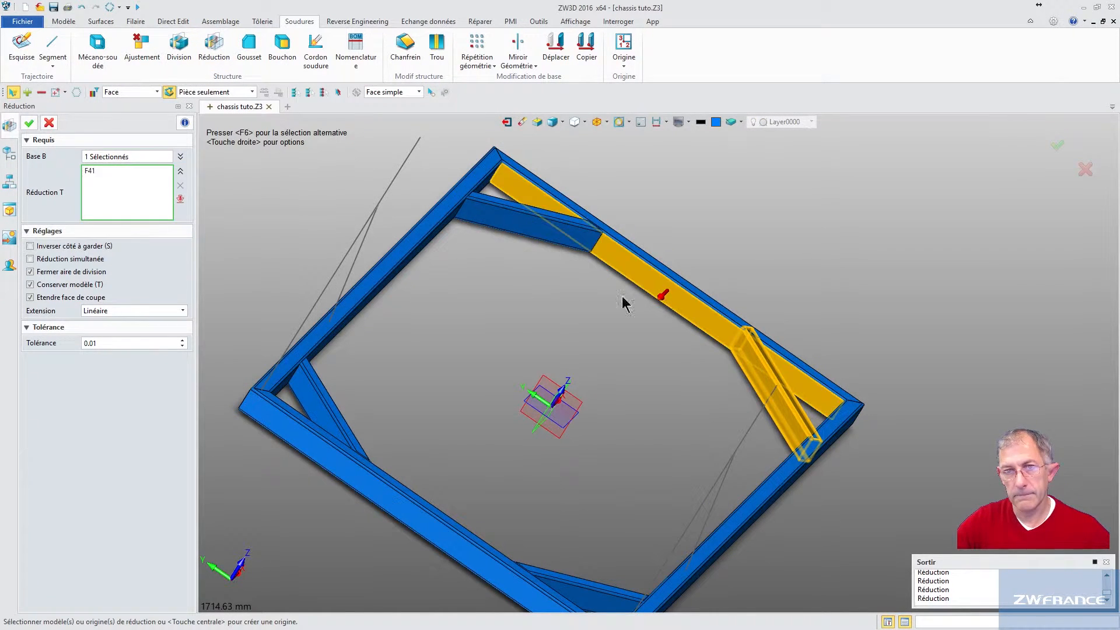
pyautogui.moveTo(711, 416); pyautogui.dragTo(740, 436, button='right')
pyautogui.click(689, 418)
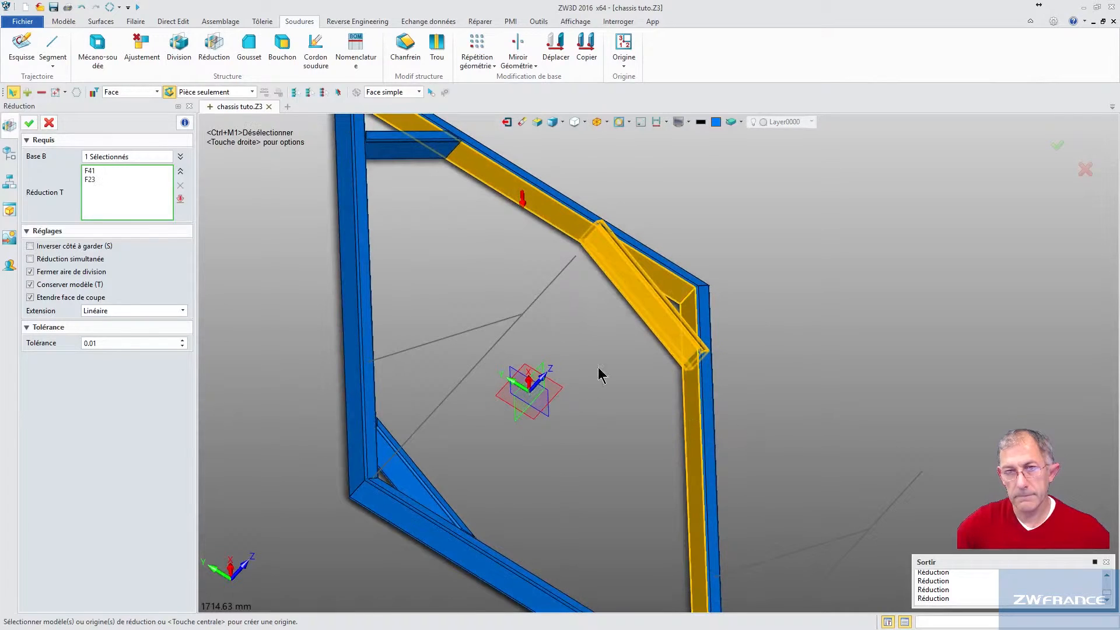
pyautogui.click(28, 122)
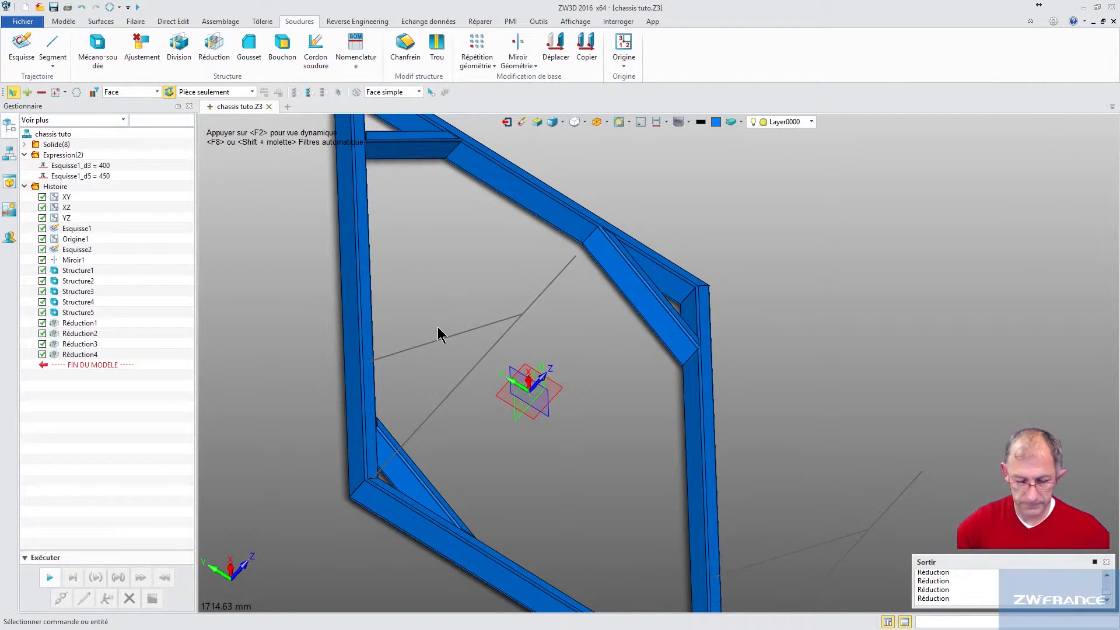
# Start a structural member of type ISO_I-Hot rolled sloping flange beam along the vertical line at the Origine1 corner.
pyautogui.hotkey('ctrl', 'Home')
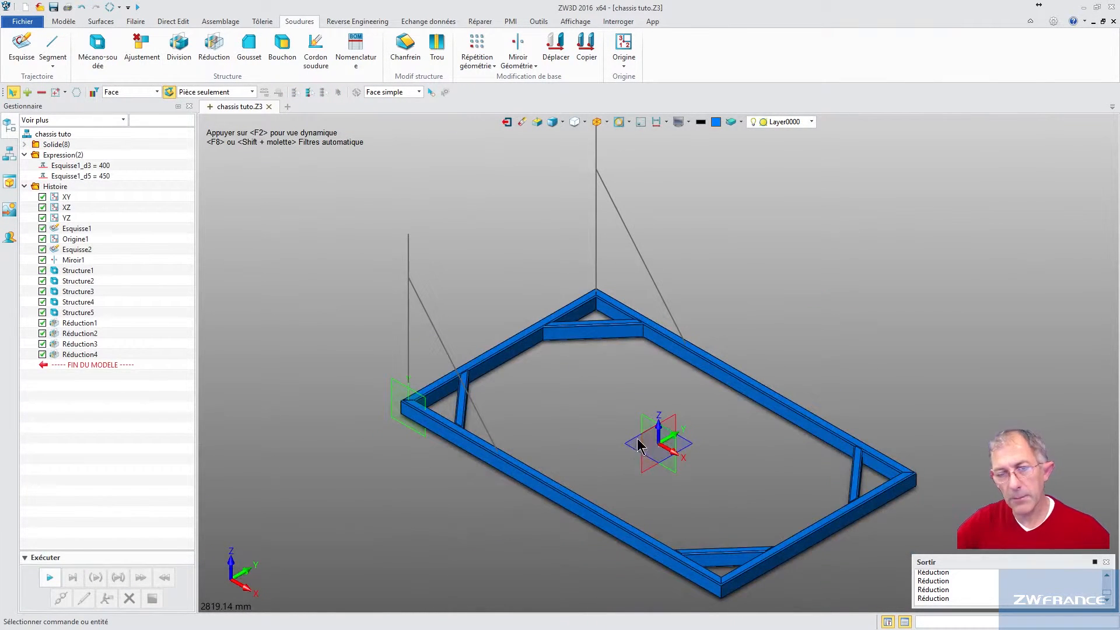
pyautogui.moveTo(638, 438); pyautogui.dragTo(631, 407, button='middle')
pyautogui.scroll(2, 621, 403)
pyautogui.scroll(-1, 620, 401)
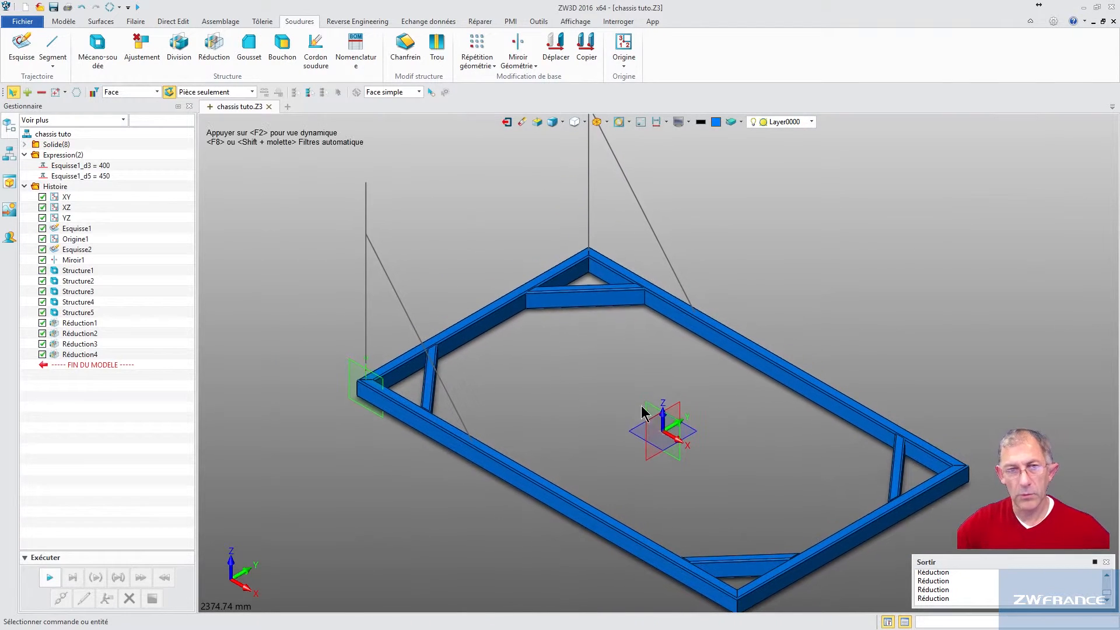
pyautogui.moveTo(489, 232); pyautogui.dragTo(486, 269, button='middle')
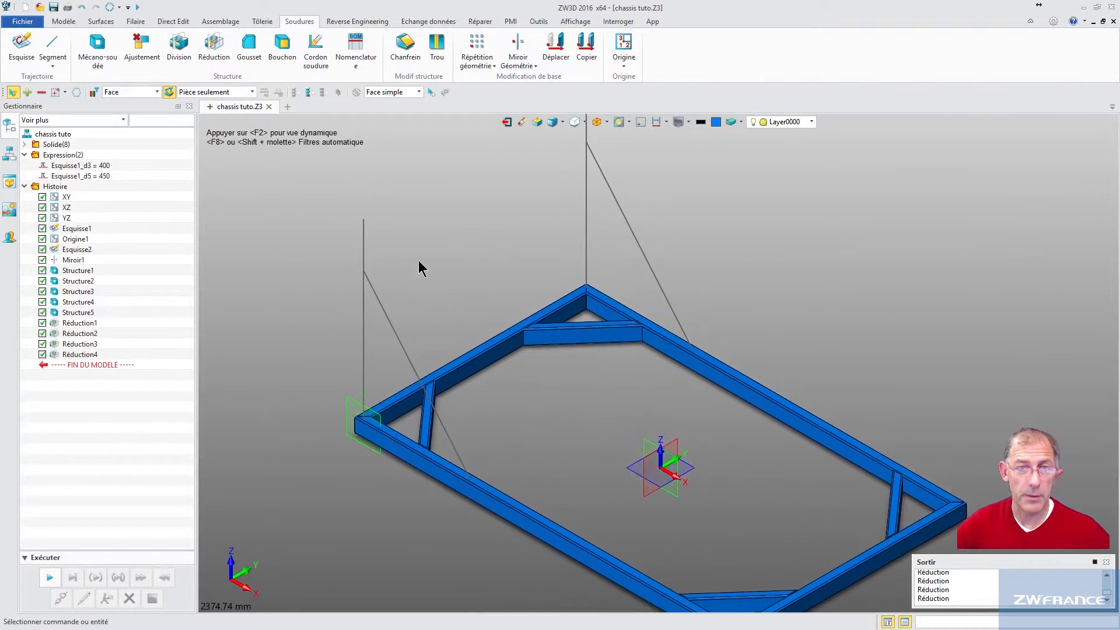
pyautogui.click(97, 55)
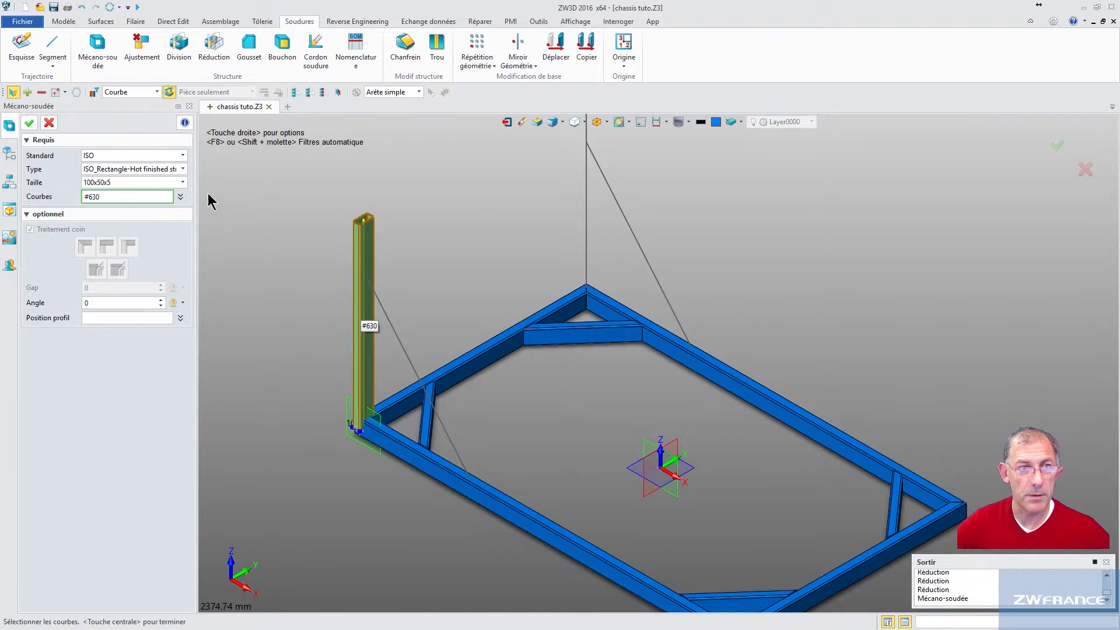
pyautogui.click(183, 168)
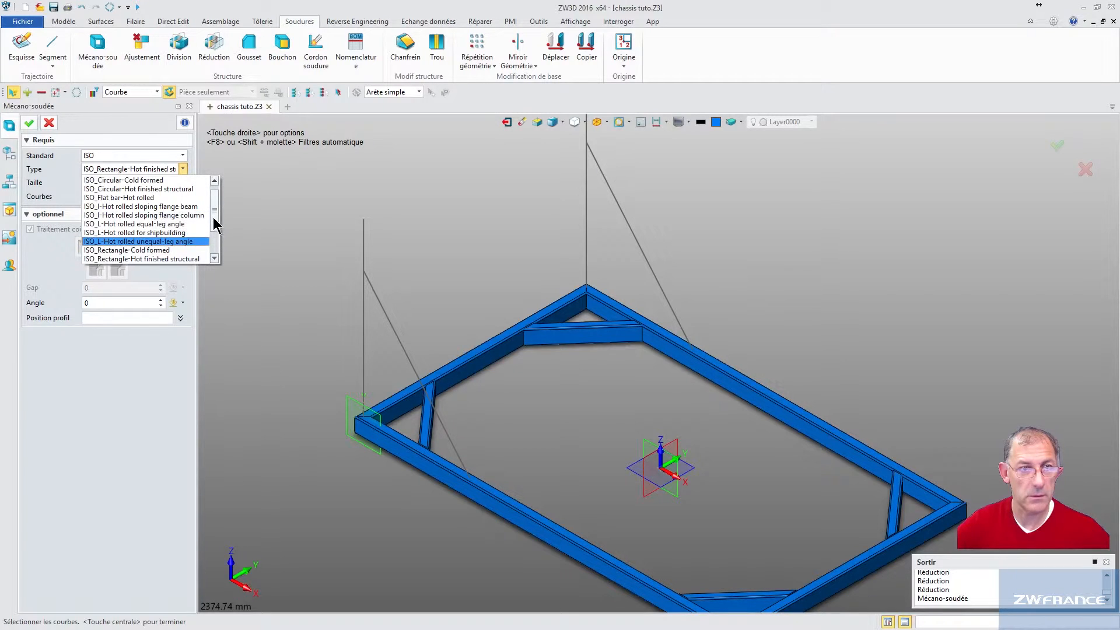
pyautogui.click(148, 208)
pyautogui.click(362, 320)
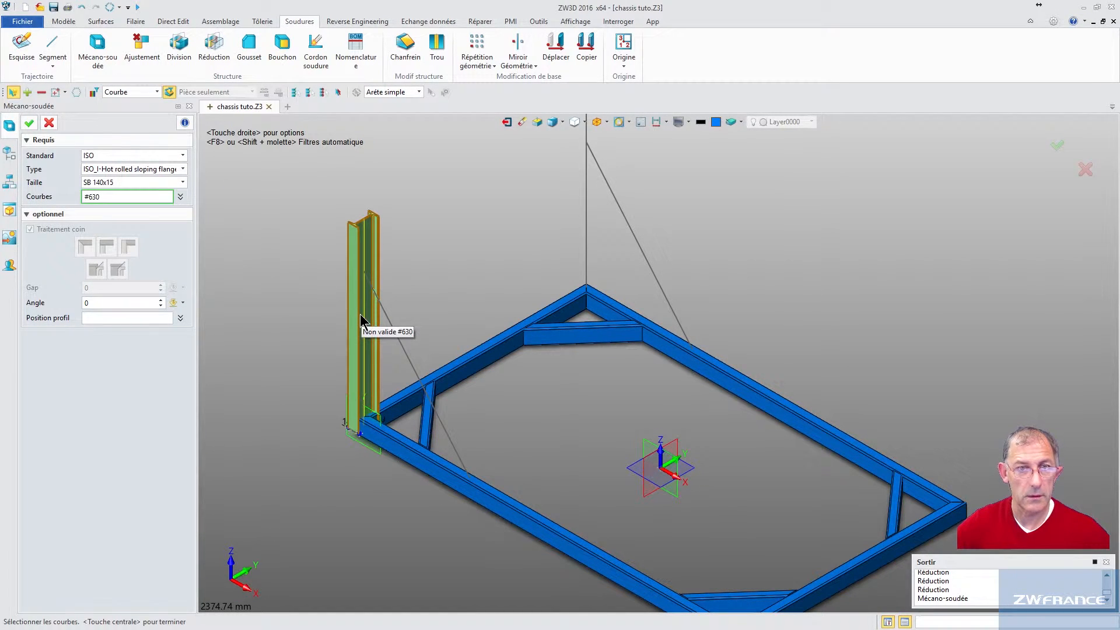
pyautogui.click(359, 313)
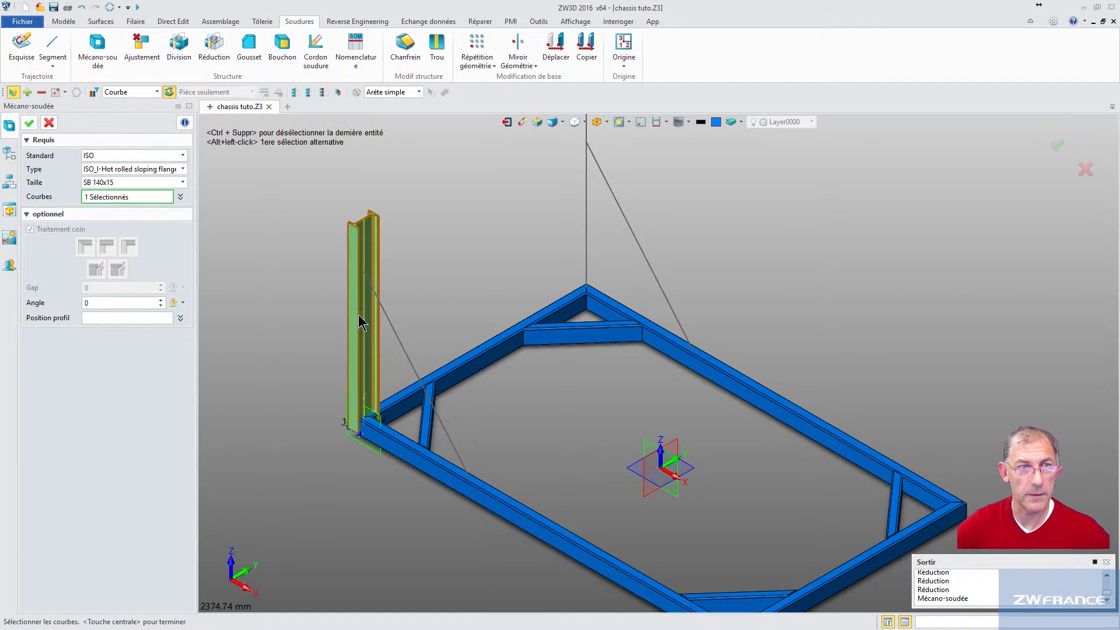
# Set the vertical beam's size to SB 100x8 and its profile angle to 90.
pyautogui.click(183, 185)
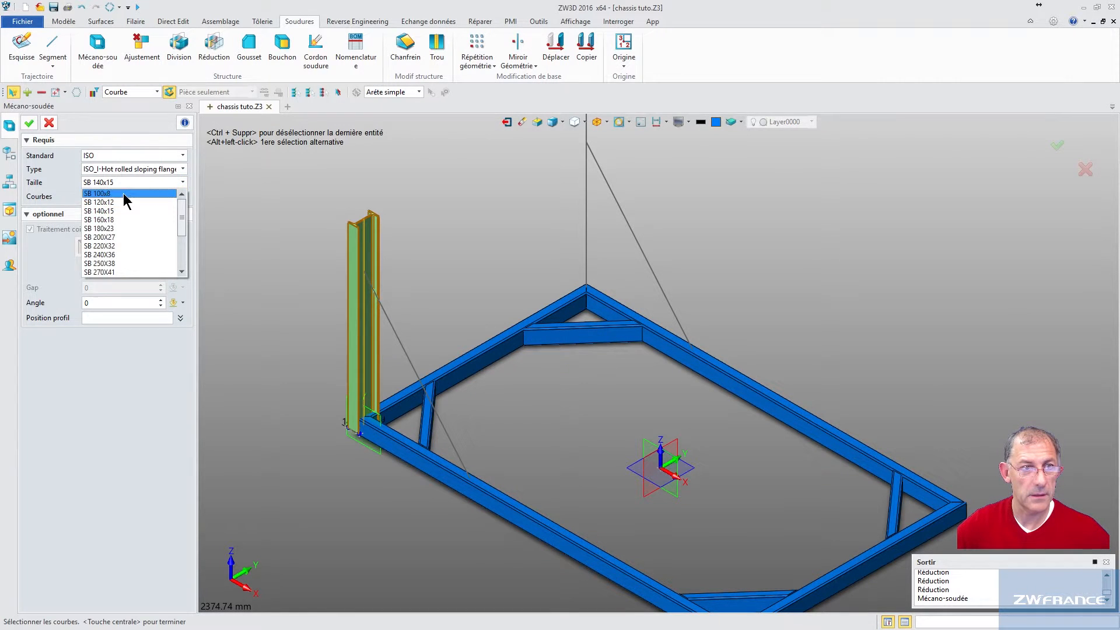
pyautogui.click(124, 194)
pyautogui.scroll(2, 348, 425)
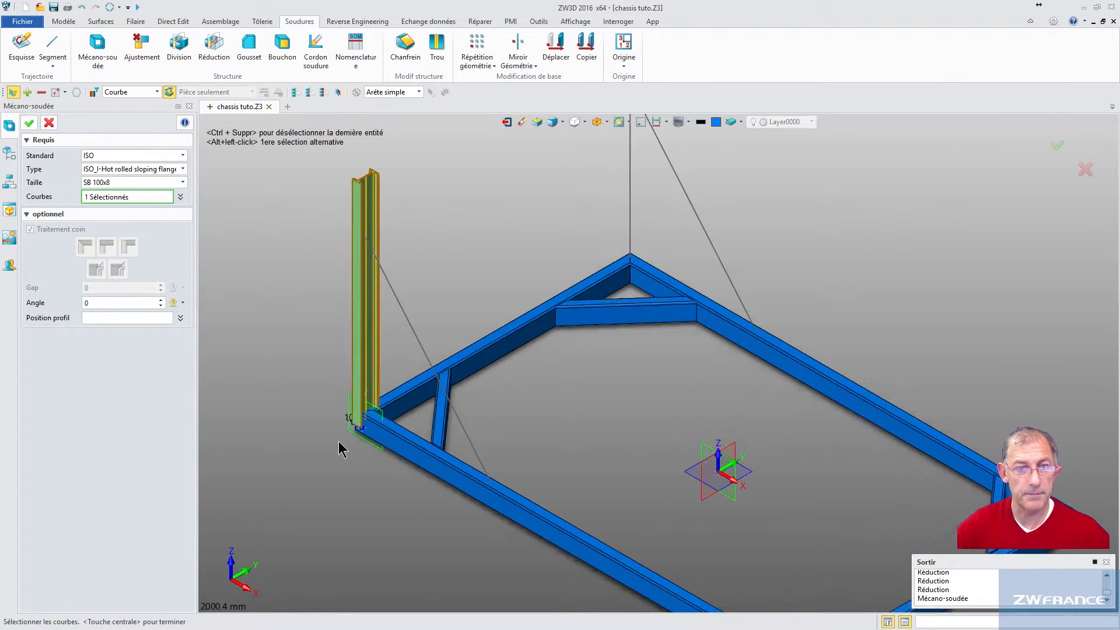
pyautogui.click(94, 303)
pyautogui.press('Return')
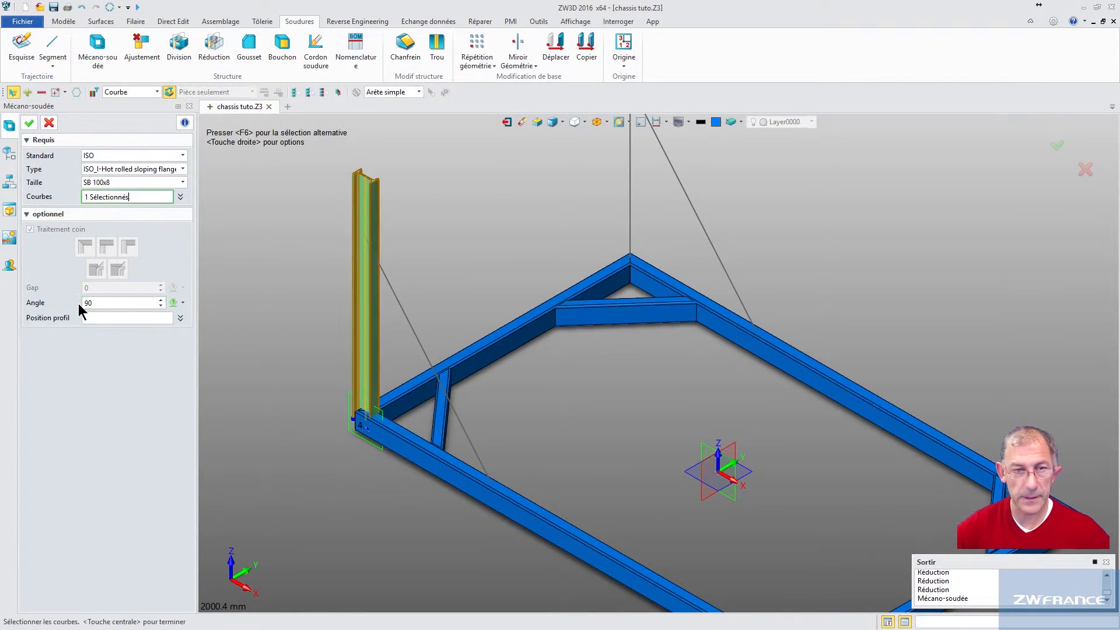
pyautogui.moveTo(310, 477); pyautogui.dragTo(437, 474, button='right')
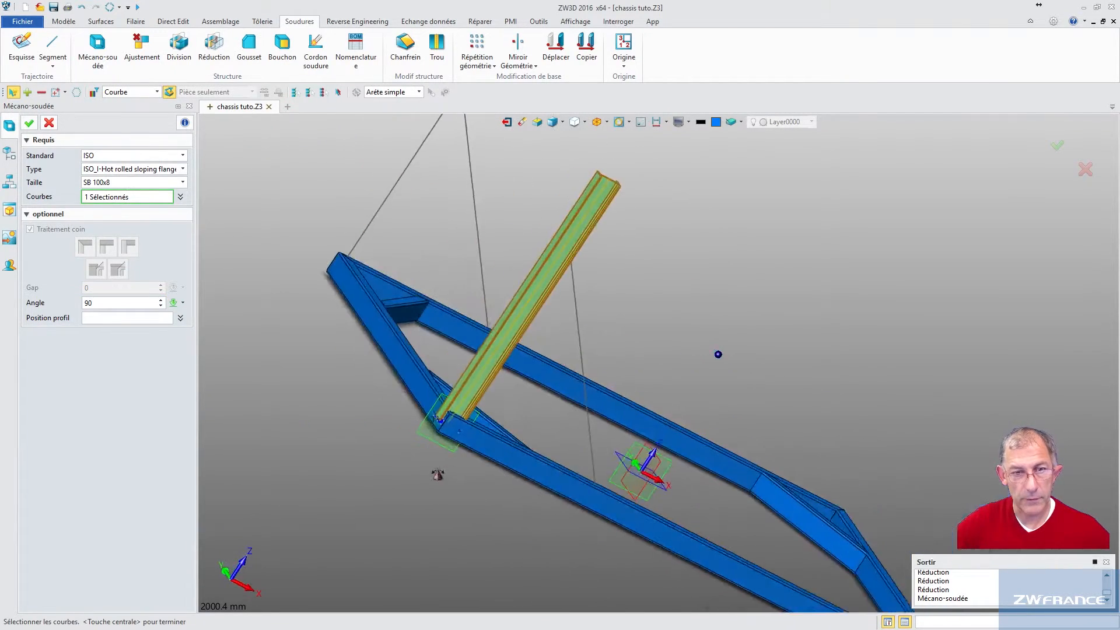
# Try to reposition the vertical beam by picking a profile position point at its base near the Origine1 corner.
pyautogui.scroll(4, 446, 443)
pyautogui.moveTo(427, 430); pyautogui.dragTo(467, 379, button='right')
pyautogui.scroll(6, 634, 255)
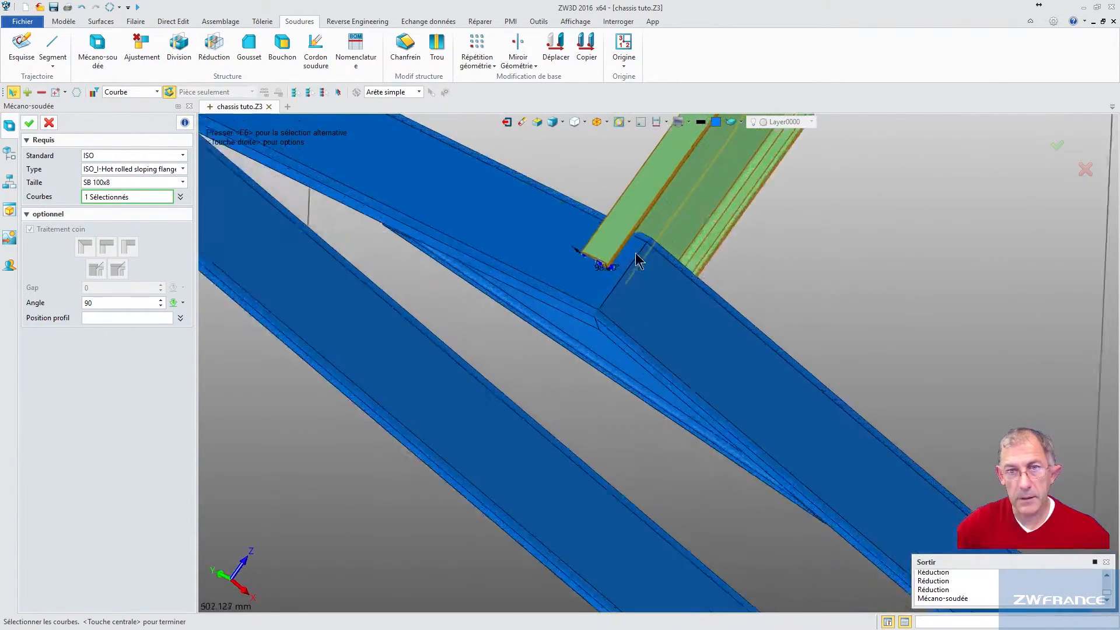
pyautogui.scroll(-3, 588, 285)
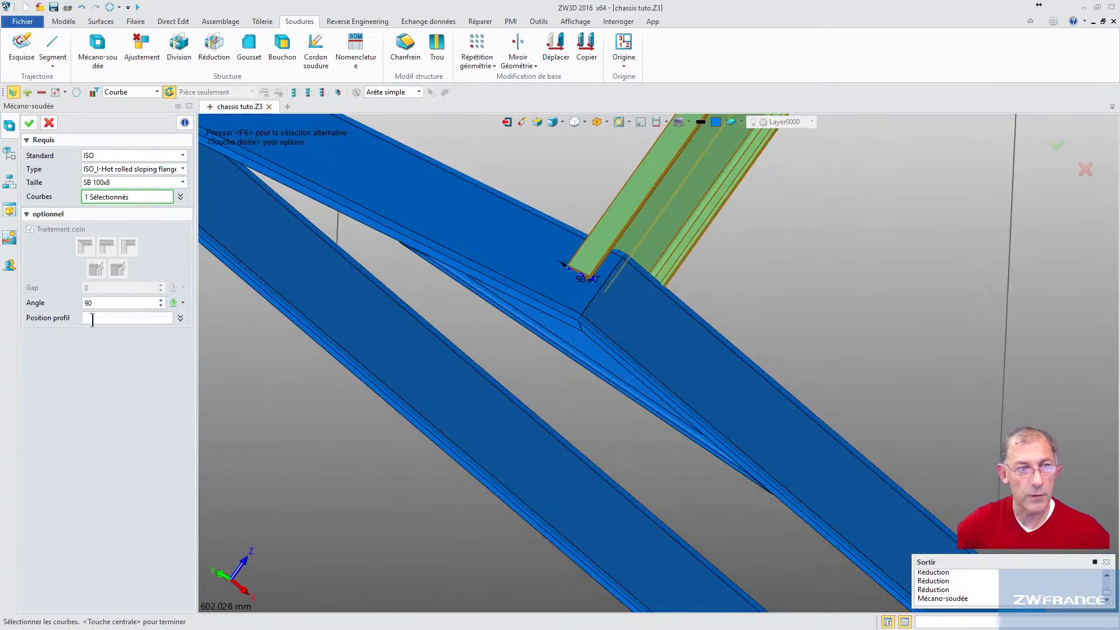
pyautogui.click(93, 318)
pyautogui.click(588, 283)
pyautogui.scroll(3, 590, 284)
pyautogui.scroll(2, 586, 278)
pyautogui.click(584, 277)
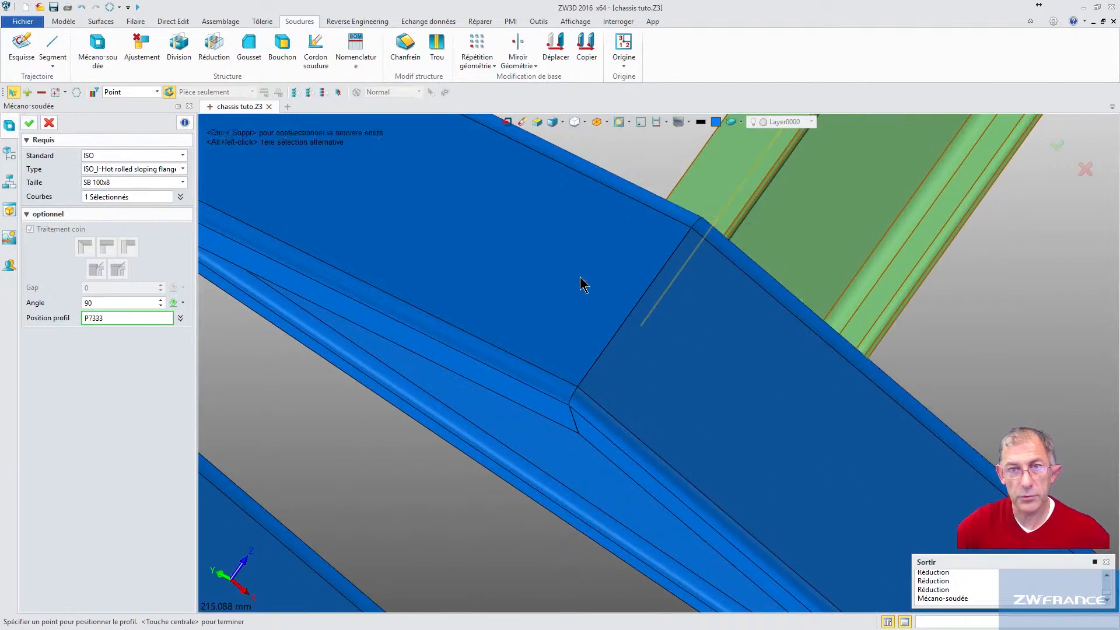
# Create the vertical SB 100x8 post at the Origine1 corner with no profile position point.
pyautogui.scroll(-8, 586, 297)
pyautogui.moveTo(645, 346); pyautogui.dragTo(405, 397, button='right')
pyautogui.moveTo(405, 417); pyautogui.dragTo(447, 363, button='middle')
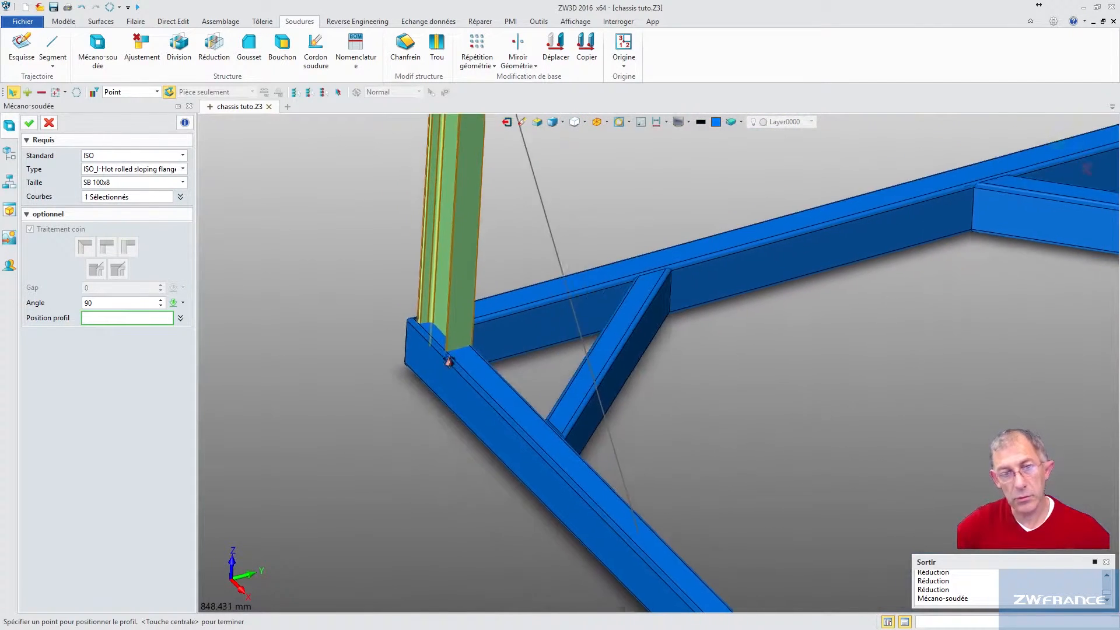
pyautogui.scroll(-4, 455, 373)
pyautogui.moveTo(466, 420); pyautogui.dragTo(468, 417, button='right')
pyautogui.scroll(-4, 443, 409)
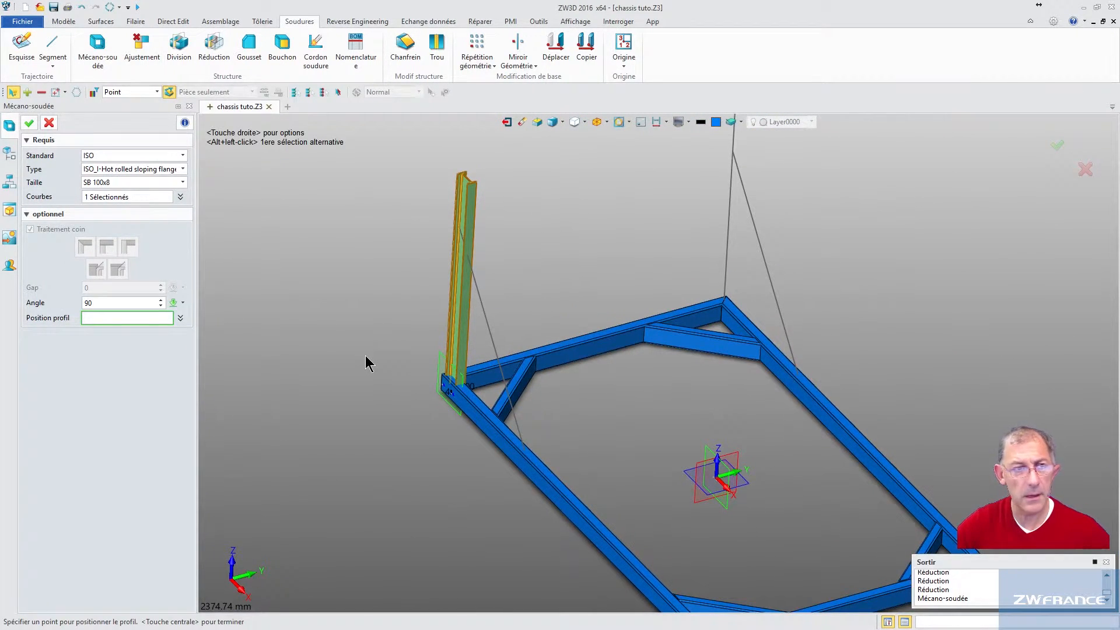
pyautogui.click(29, 123)
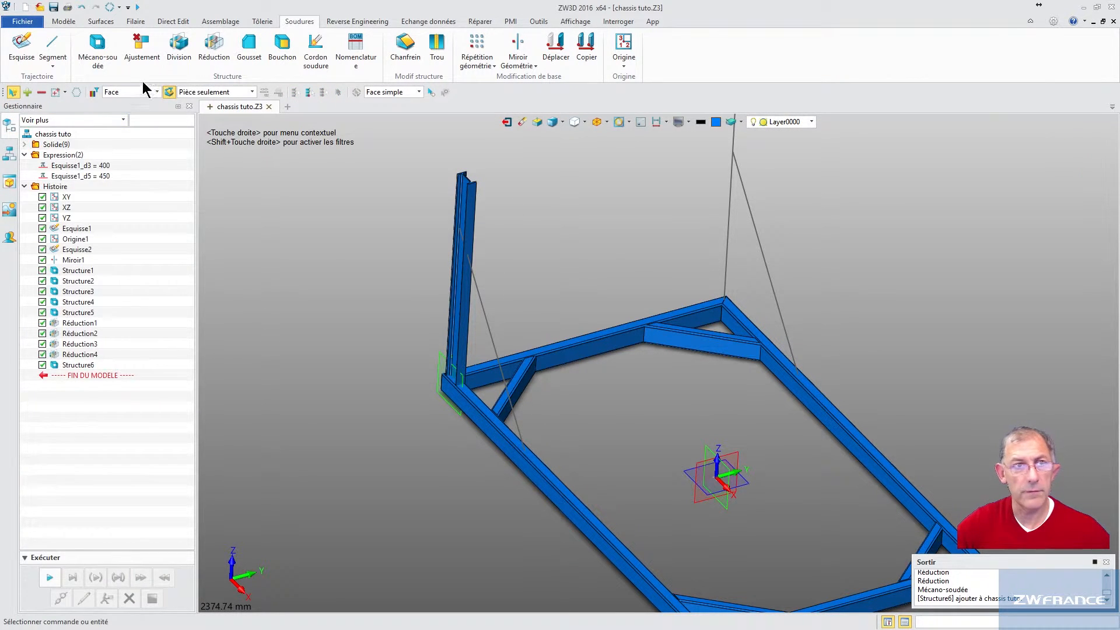
# Add a second SB 100x8 I-beam post along the vertical line at the other end of the short frame side.
pyautogui.click(111, 47)
pyautogui.click(724, 277)
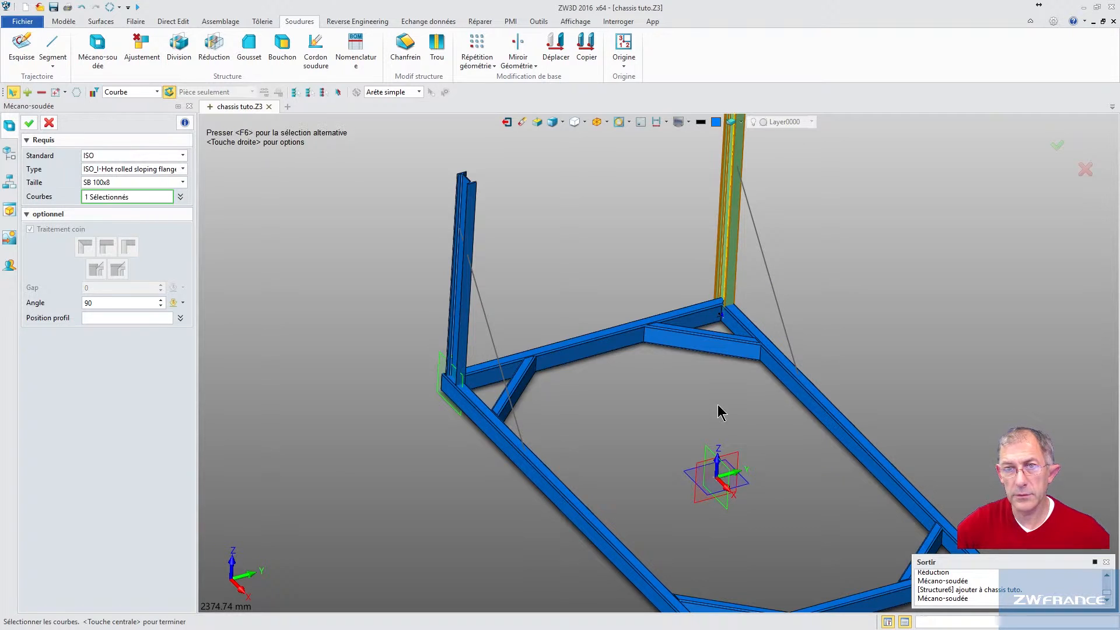
pyautogui.moveTo(721, 412); pyautogui.dragTo(723, 379, button='middle')
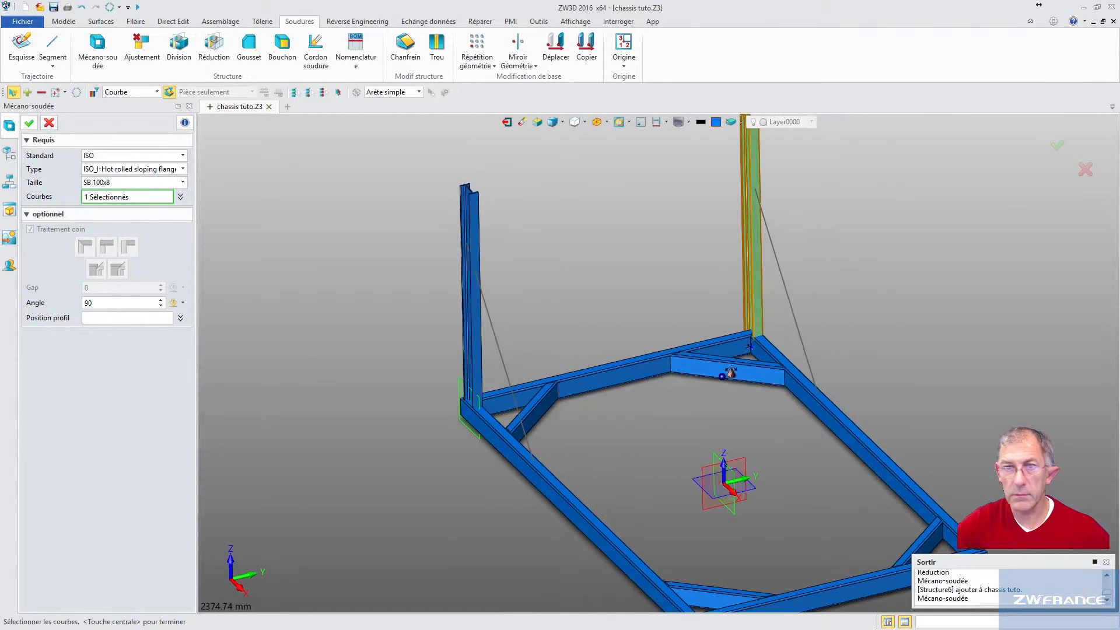
pyautogui.click(30, 123)
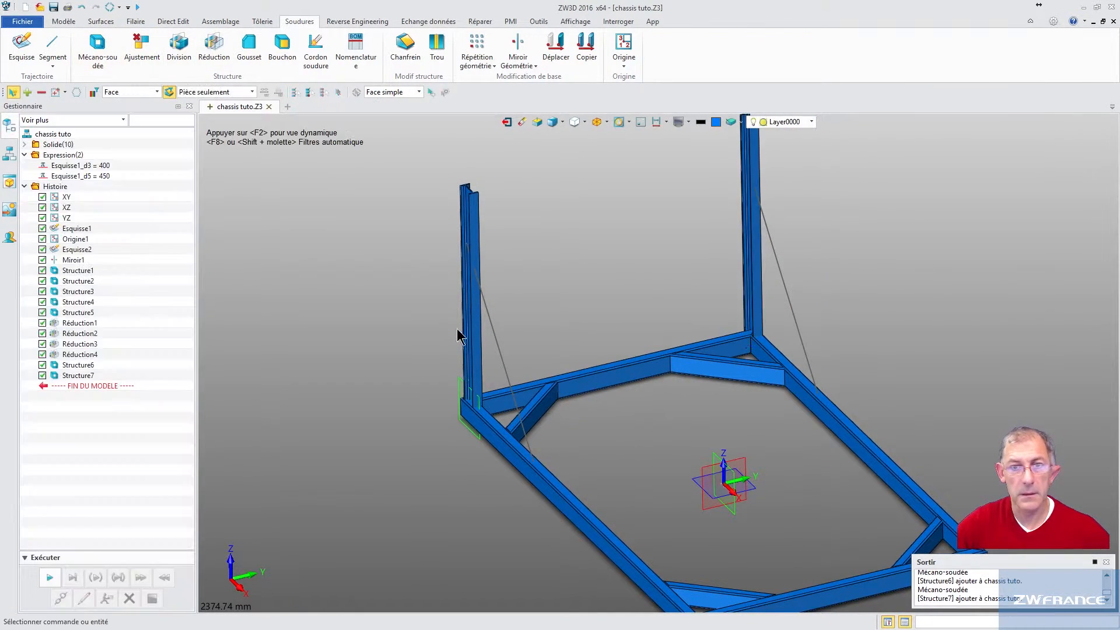
# Create SB 100x8 I-beam braces along the two inclined lines joining the posts to the long frame tubes, with angle 90.
pyautogui.click(88, 56)
pyautogui.click(507, 370)
pyautogui.click(788, 297)
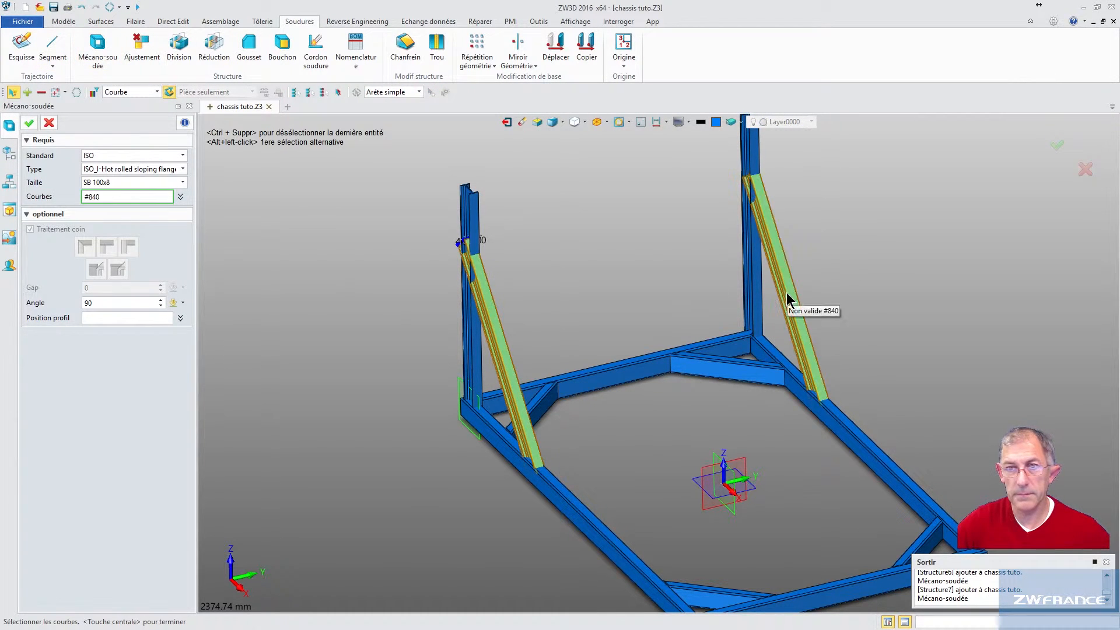
pyautogui.moveTo(647, 427); pyautogui.dragTo(612, 383, button='right')
pyautogui.scroll(1, 498, 230)
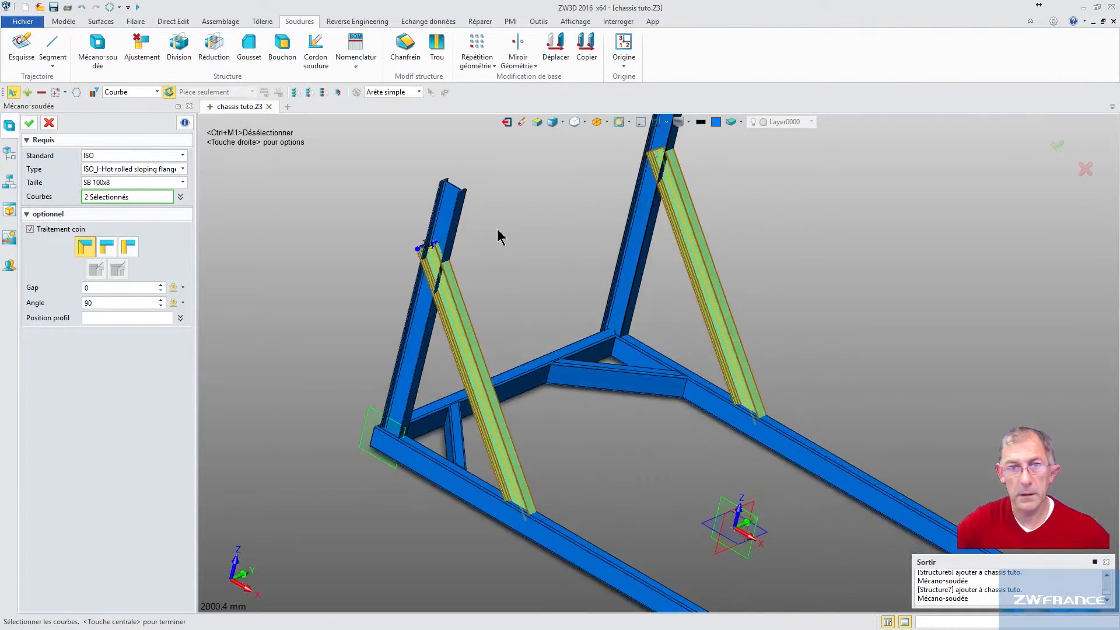
pyautogui.click(29, 123)
pyautogui.moveTo(541, 297); pyautogui.dragTo(474, 196, button='right')
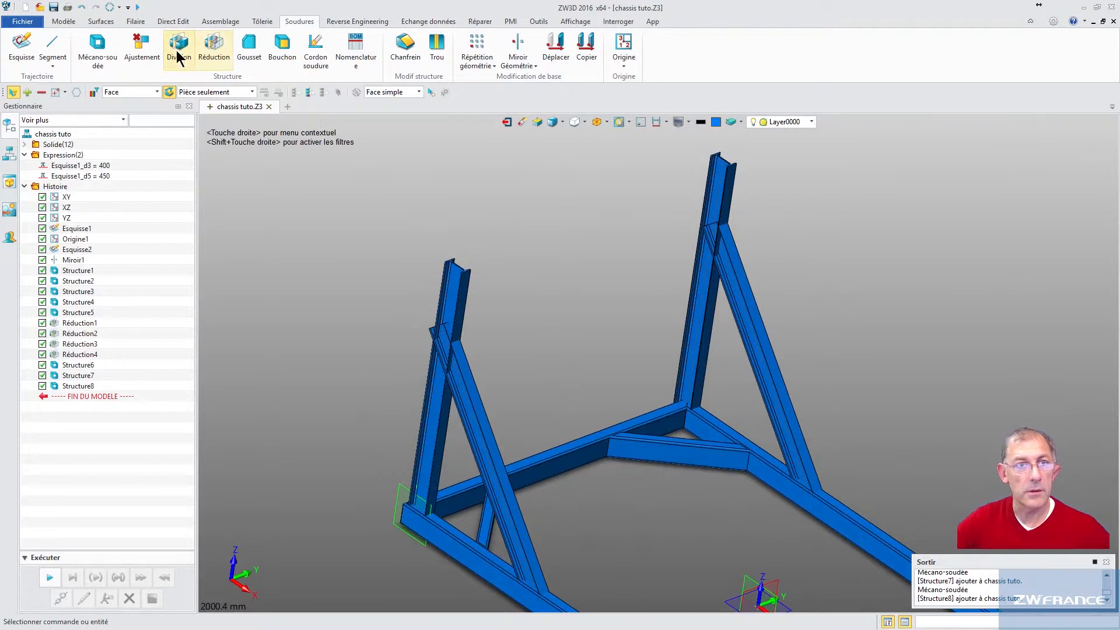
pyautogui.click(214, 50)
pyautogui.click(723, 292)
pyautogui.scroll(3, 708, 302)
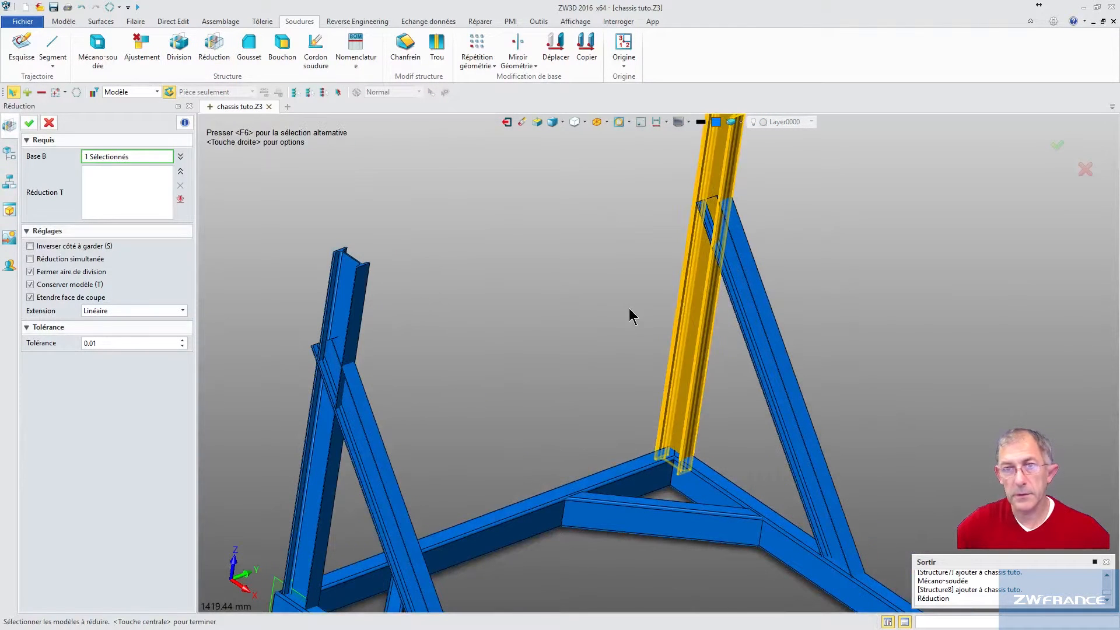
pyautogui.click(109, 188)
pyautogui.scroll(3, 738, 215)
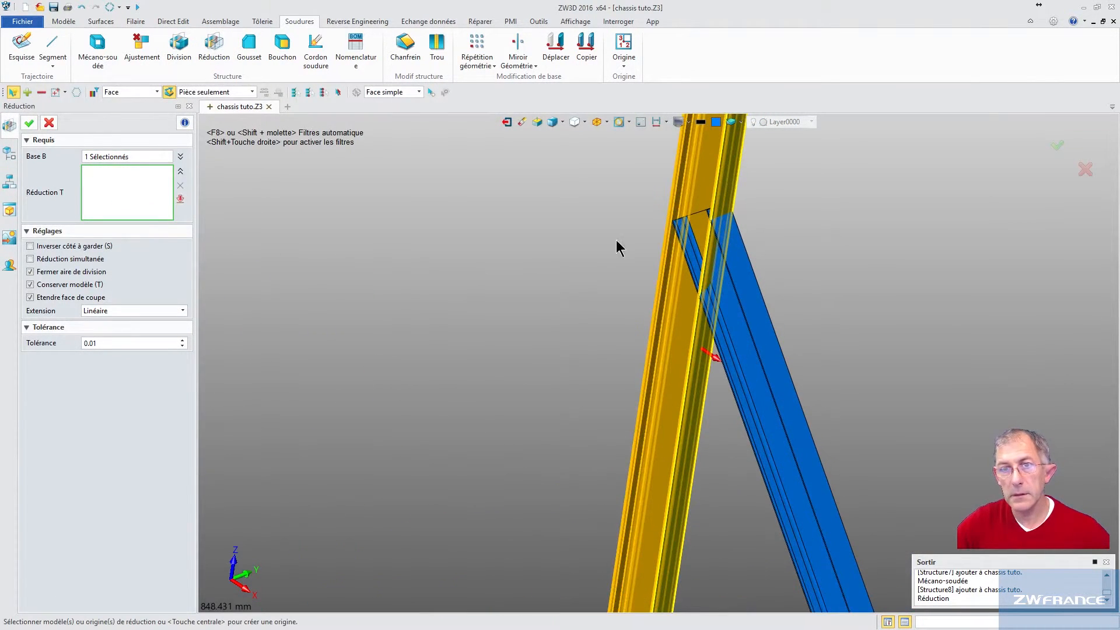
pyautogui.scroll(-3, 619, 251)
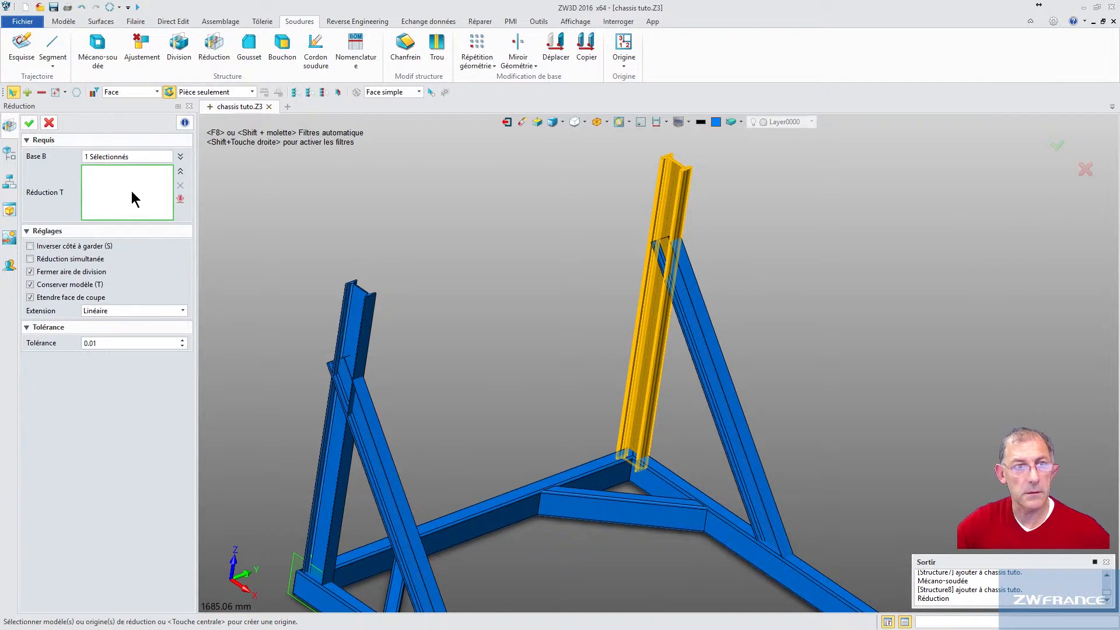
pyautogui.scroll(2, 685, 216)
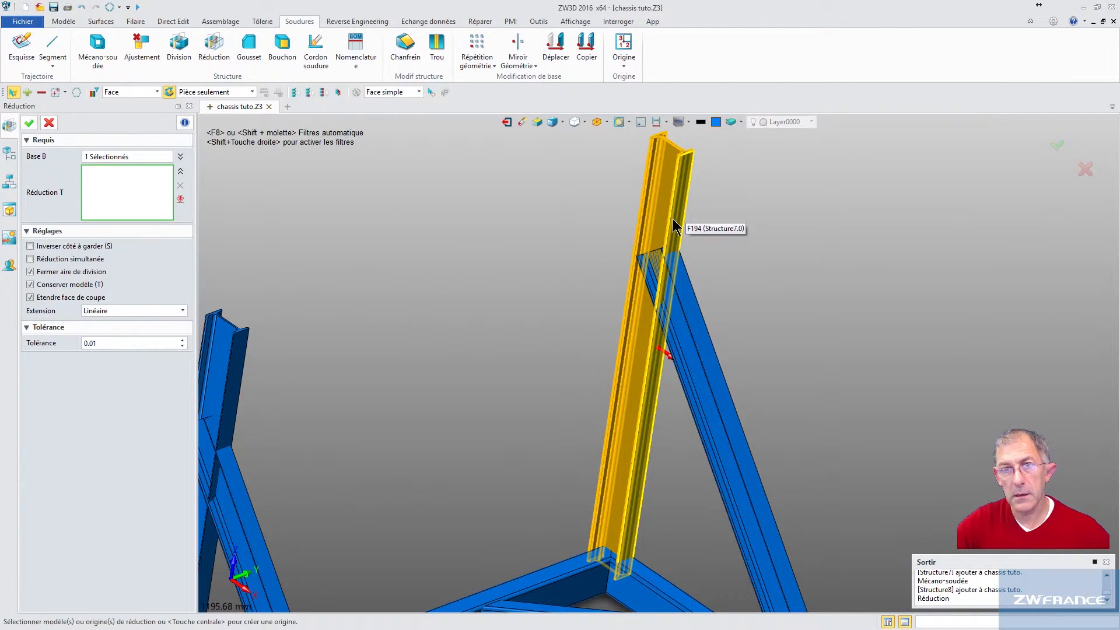
pyautogui.click(180, 156)
pyautogui.click(90, 155)
pyautogui.click(180, 171)
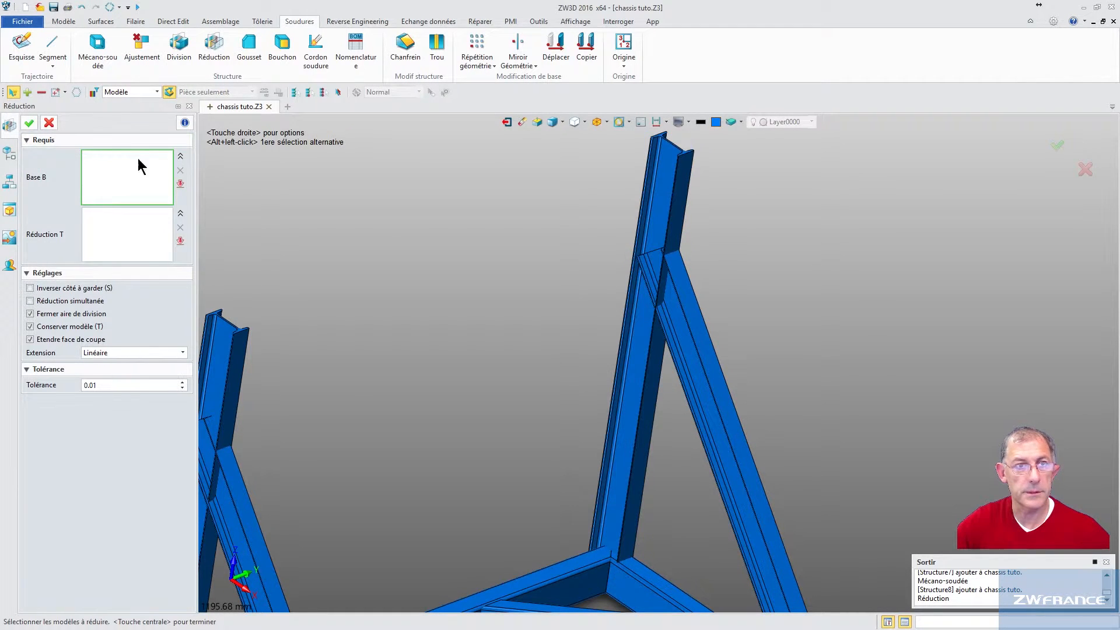
# Trim the inclined brace of the post opposite Origine1 with Réduction, using the post's facing flange and the long frame tube's top face.
pyautogui.click(702, 331)
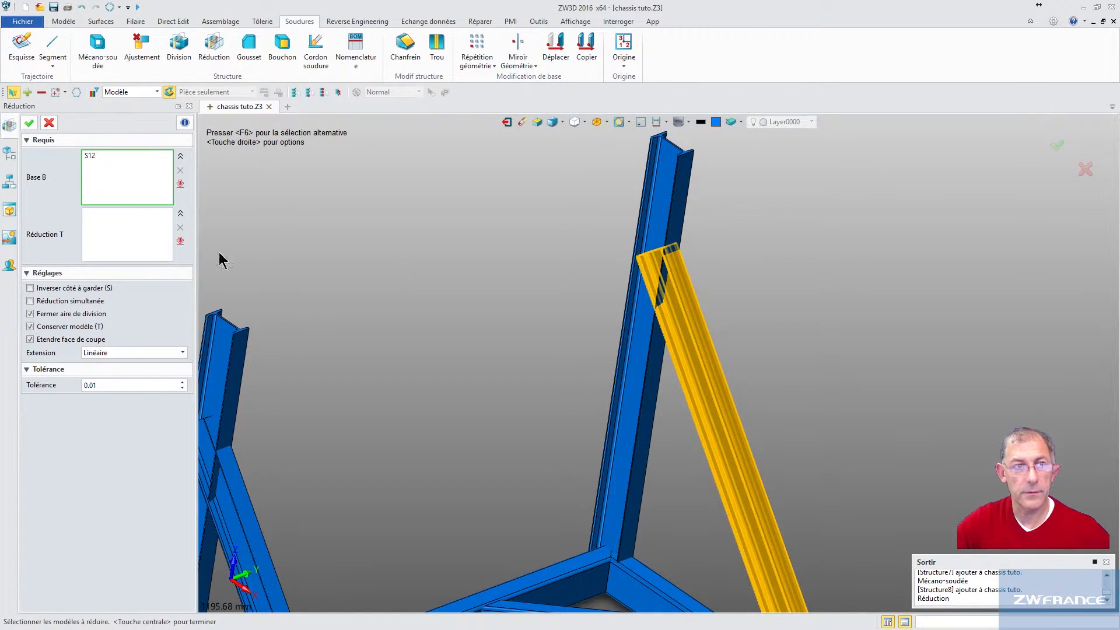
pyautogui.click(125, 230)
pyautogui.click(657, 350)
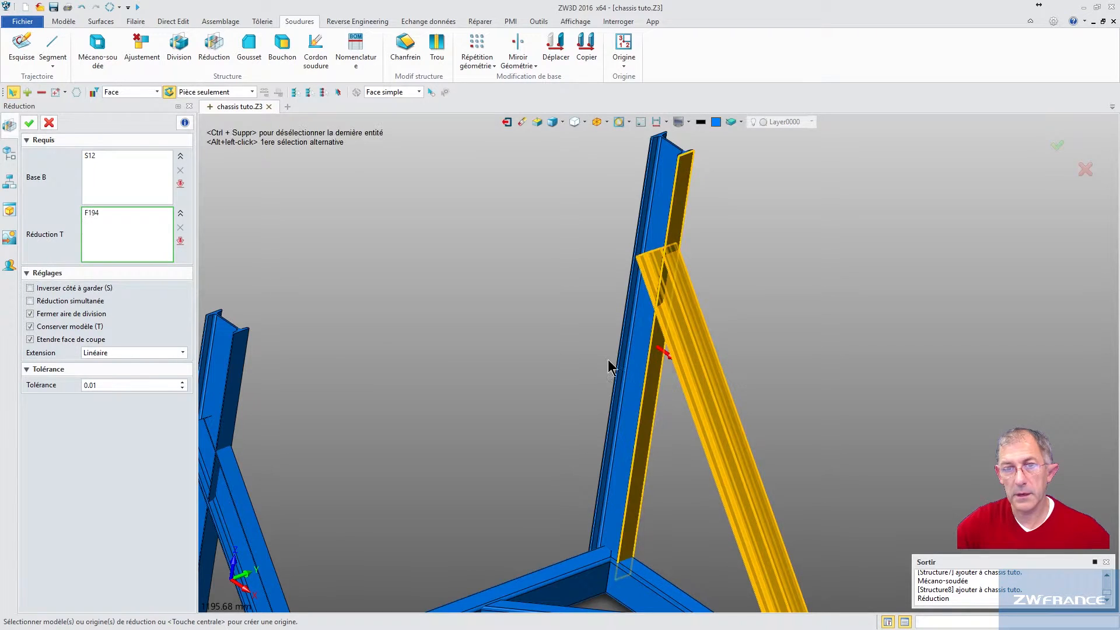
pyautogui.moveTo(607, 359); pyautogui.dragTo(577, 422, button='middle')
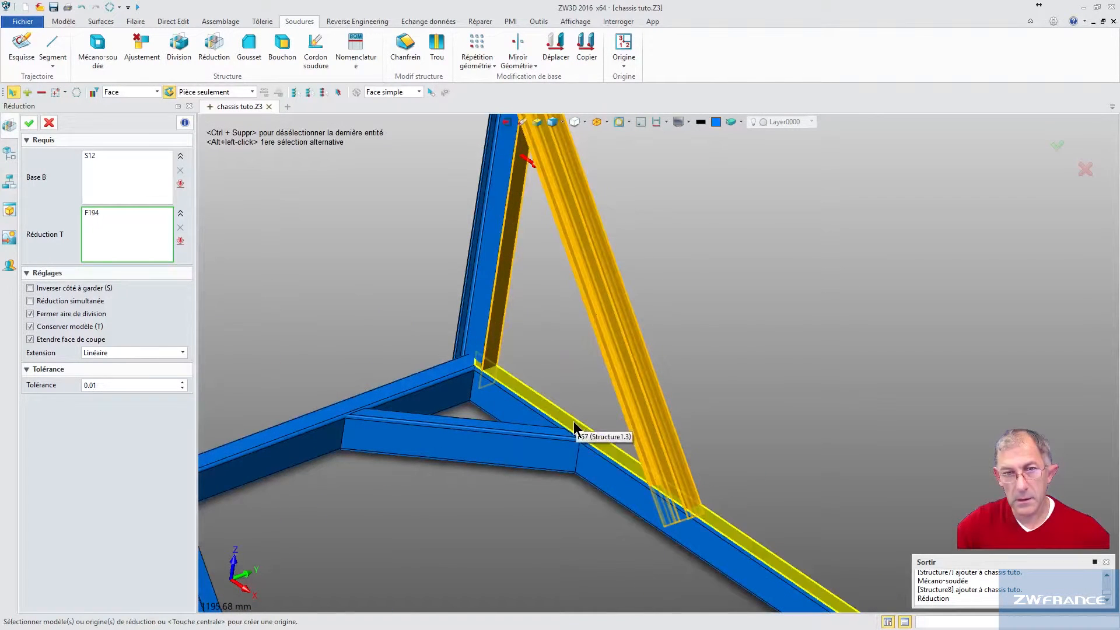
pyautogui.click(575, 431)
pyautogui.moveTo(412, 313); pyautogui.dragTo(466, 268, button='middle')
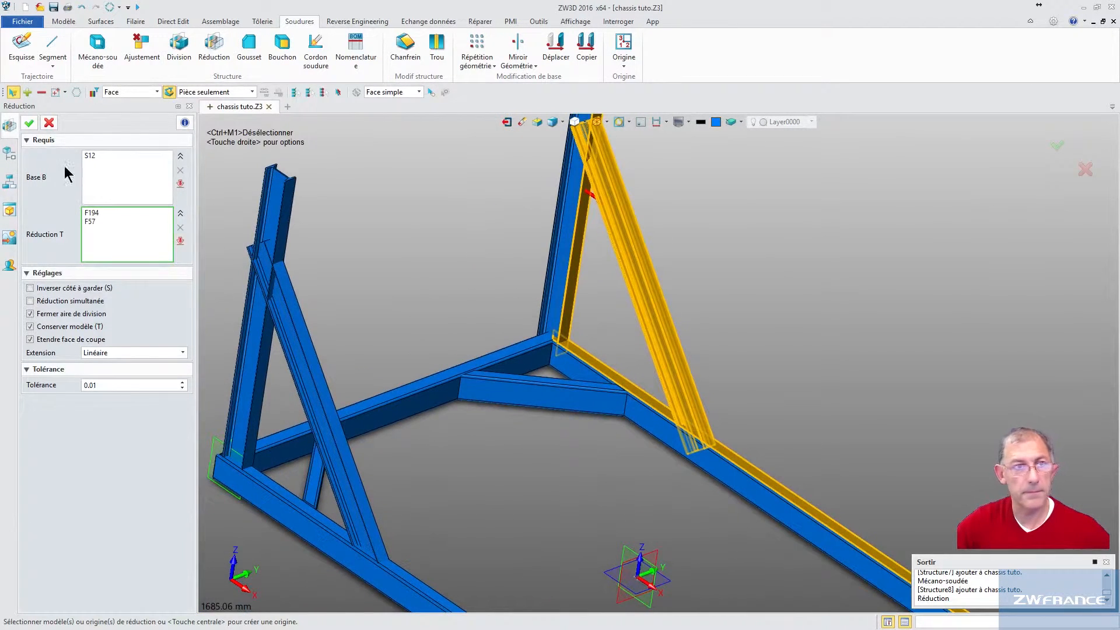
pyautogui.click(28, 121)
# Trim the inclined brace beside the Origine1 post with Réduction, using the post's facing flange and the top face of its frame tube.
pyautogui.moveTo(409, 303); pyautogui.dragTo(369, 260, button='middle')
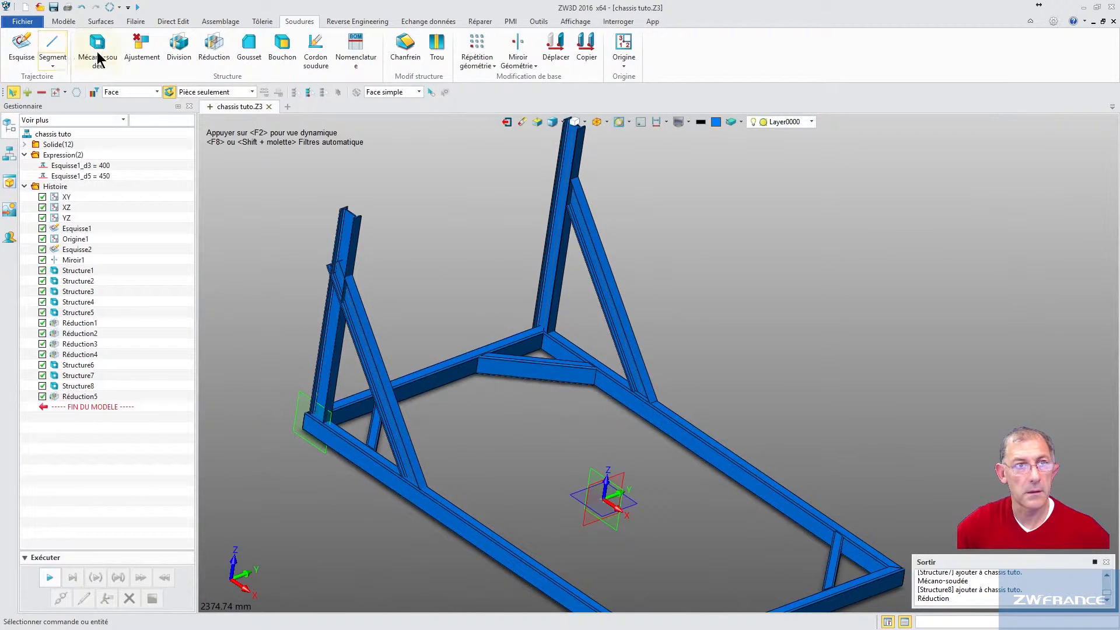
pyautogui.click(214, 45)
pyautogui.scroll(3, 366, 271)
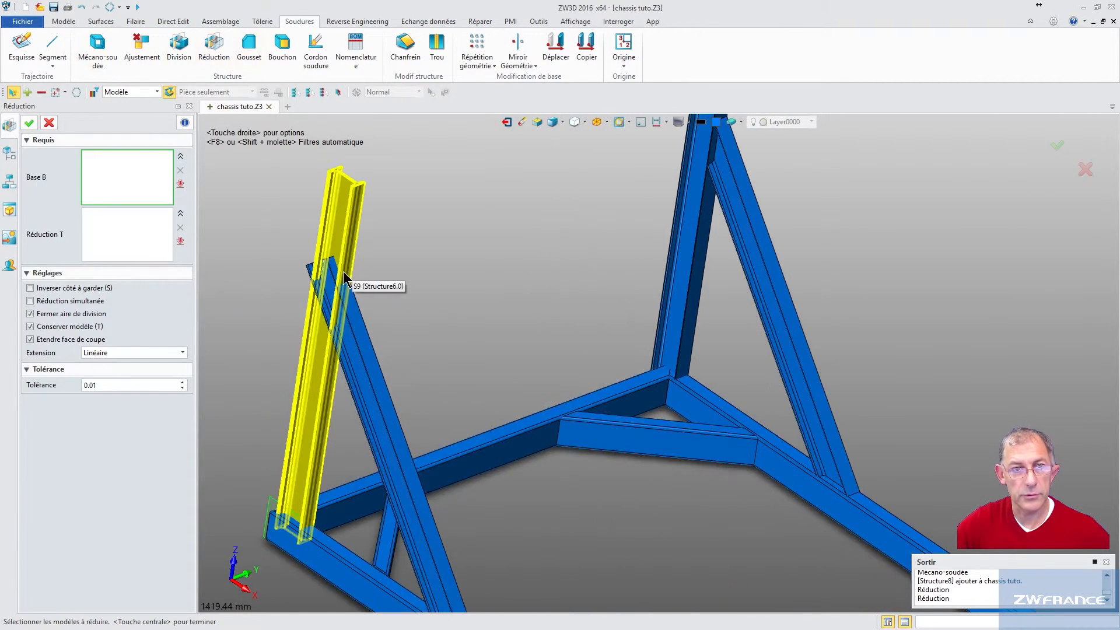
pyautogui.click(351, 337)
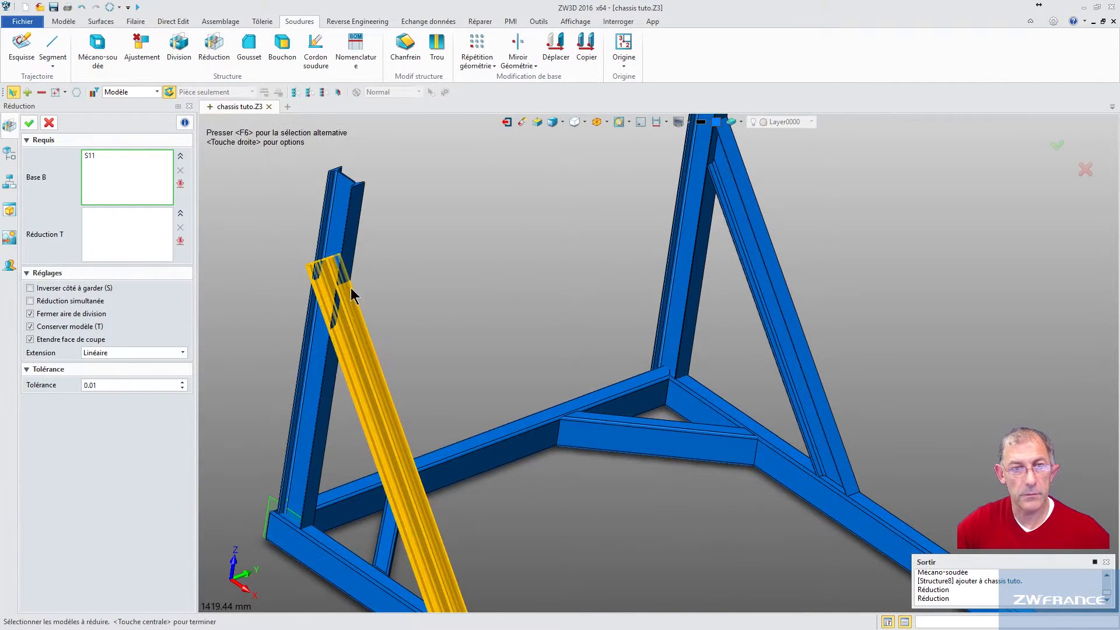
pyautogui.click(133, 234)
pyautogui.click(352, 240)
pyautogui.scroll(-2, 331, 522)
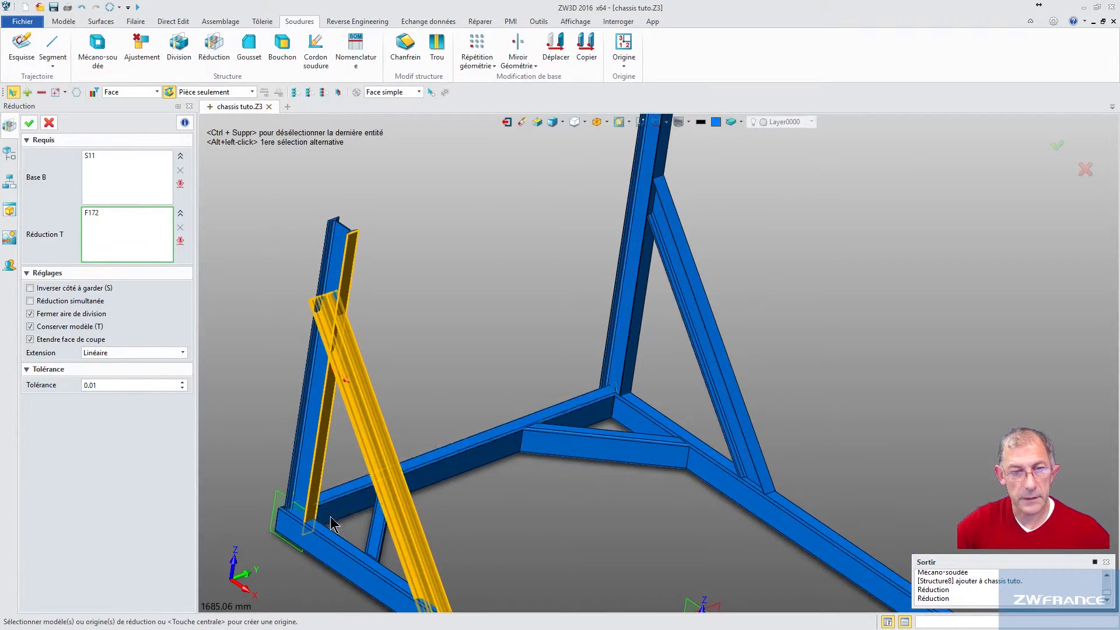
pyautogui.scroll(2, 330, 518)
pyautogui.click(304, 530)
pyautogui.scroll(-3, 263, 358)
pyautogui.moveTo(299, 344); pyautogui.dragTo(565, 255, button='middle')
pyautogui.click(28, 123)
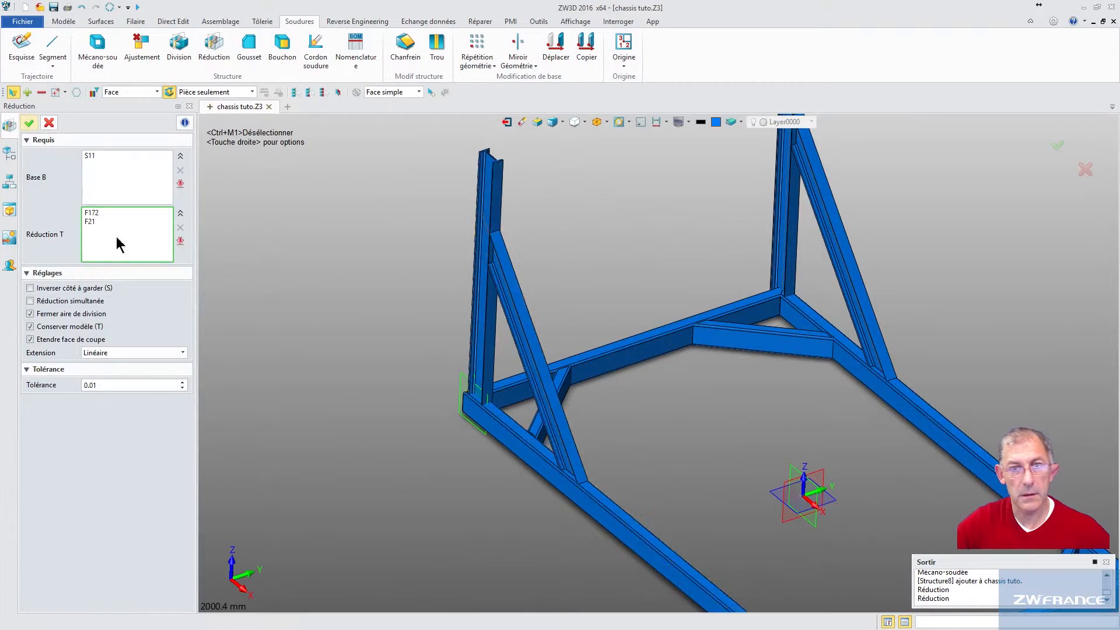
# Examine the whole chassis from several angles, including both posts and the trimmed ends of their inclined braces.
pyautogui.moveTo(452, 502); pyautogui.dragTo(465, 494, button='middle')
pyautogui.moveTo(464, 494); pyautogui.dragTo(475, 490, button='right')
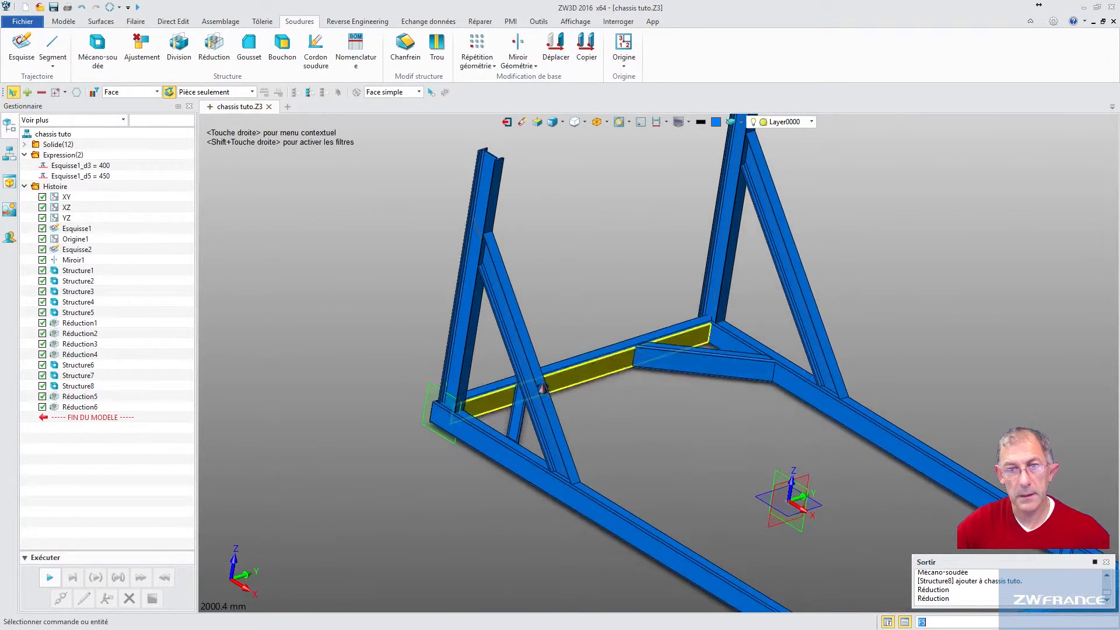
pyautogui.moveTo(542, 387); pyautogui.dragTo(449, 427, button='middle')
pyautogui.moveTo(551, 251); pyautogui.dragTo(507, 229, button='right')
pyautogui.scroll(-2, 579, 290)
pyautogui.moveTo(579, 294); pyautogui.dragTo(589, 252, button='right')
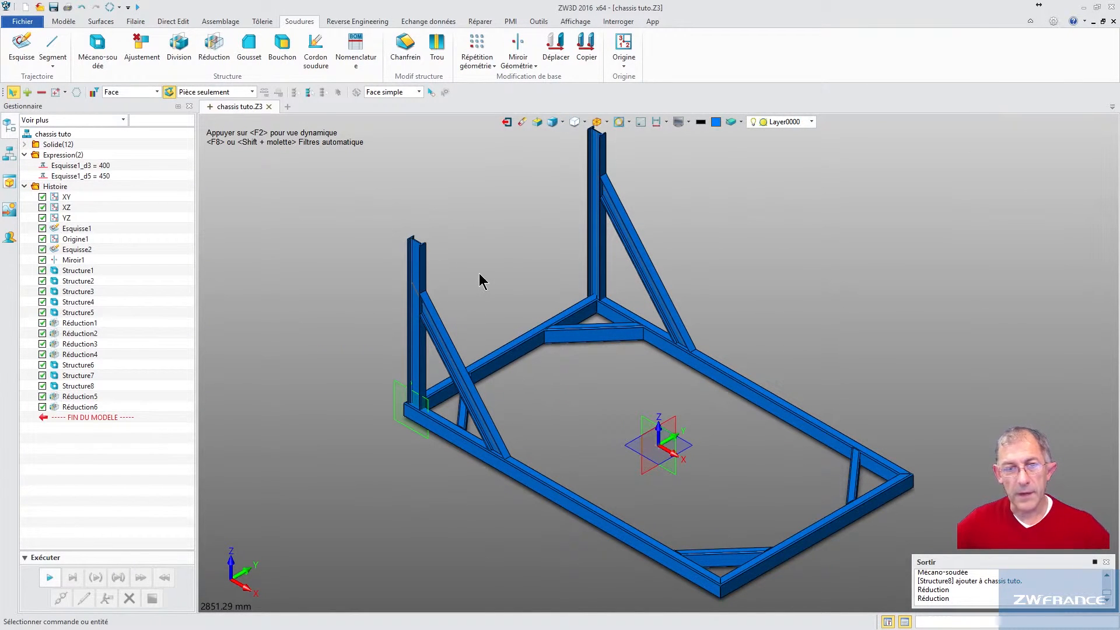
pyautogui.moveTo(468, 282); pyautogui.dragTo(475, 252, button='middle')
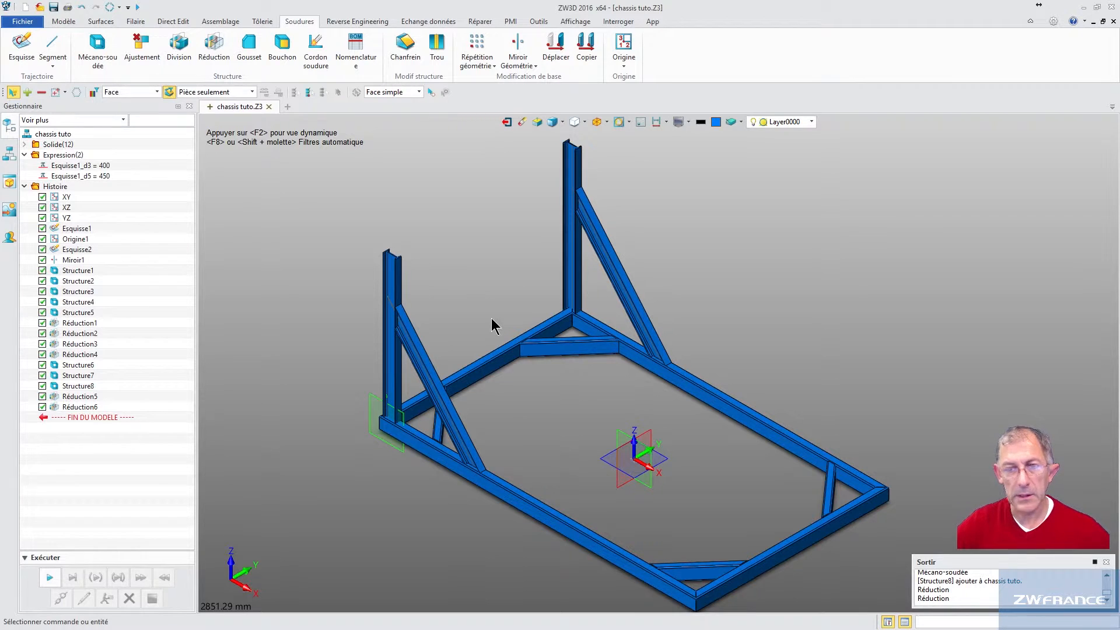
pyautogui.scroll(-1, 400, 453)
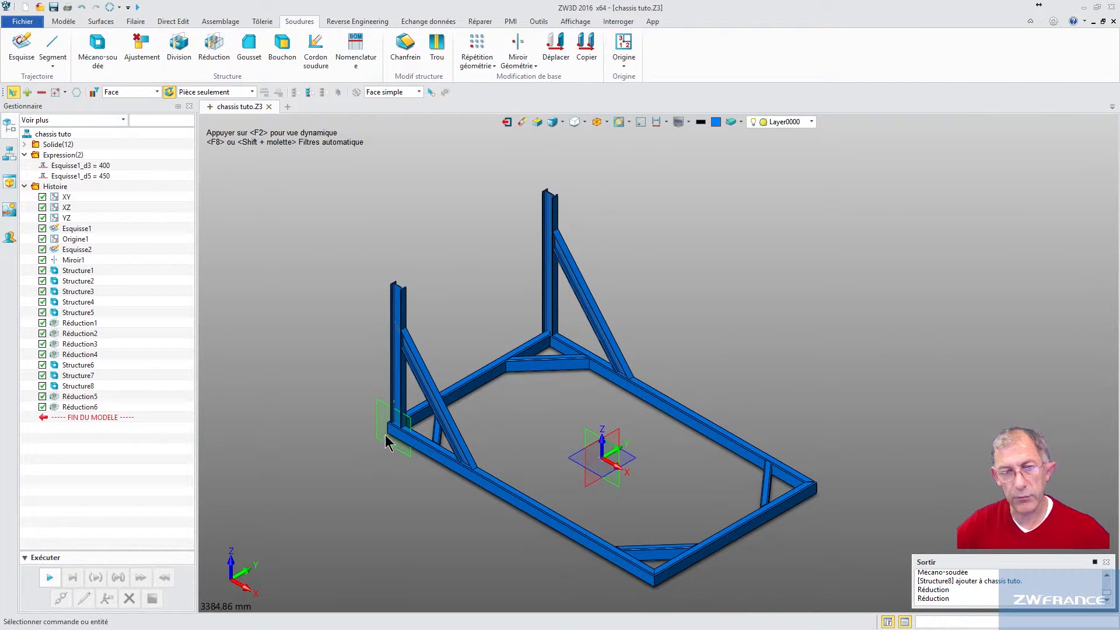
pyautogui.middleClick(533, 402)
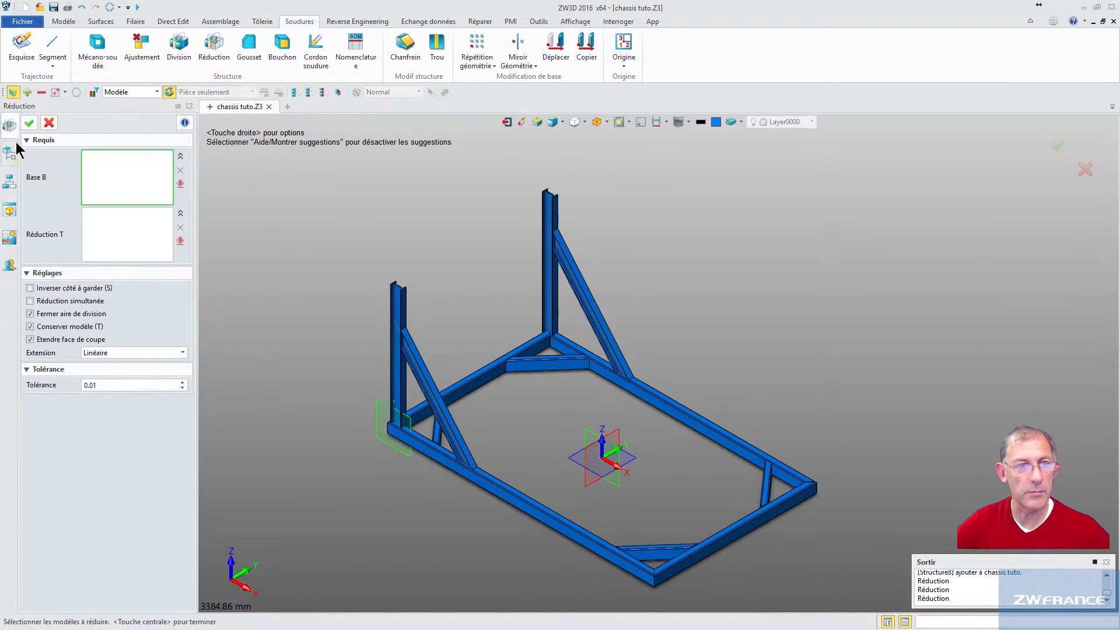
pyautogui.click(26, 140)
pyautogui.click(29, 155)
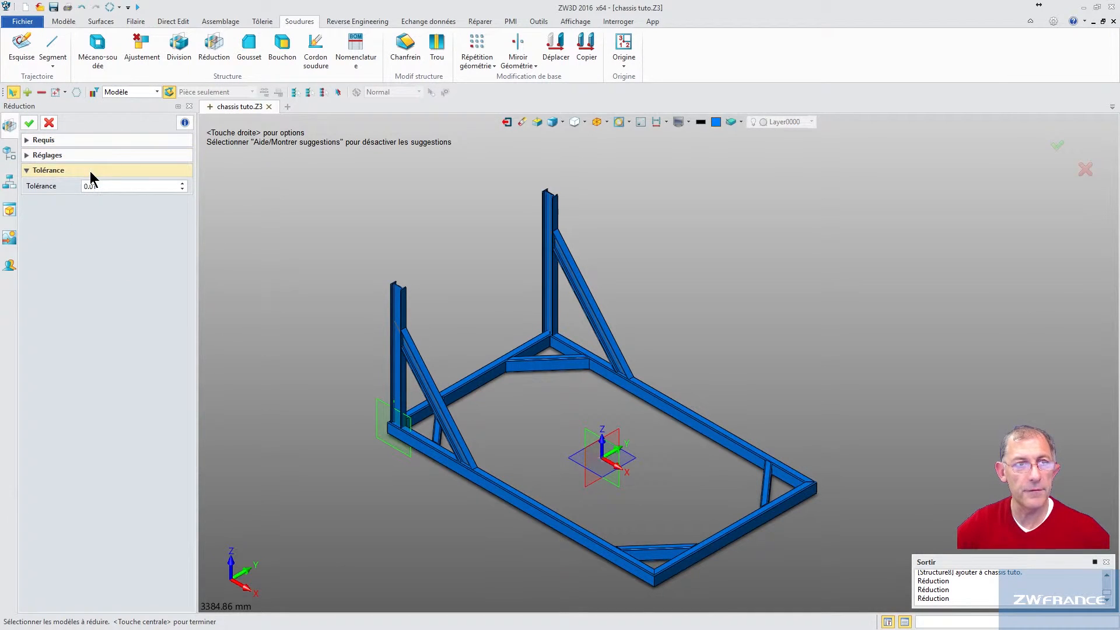
# Create a model variable named longueur with the expression 3000.
pyautogui.click(64, 22)
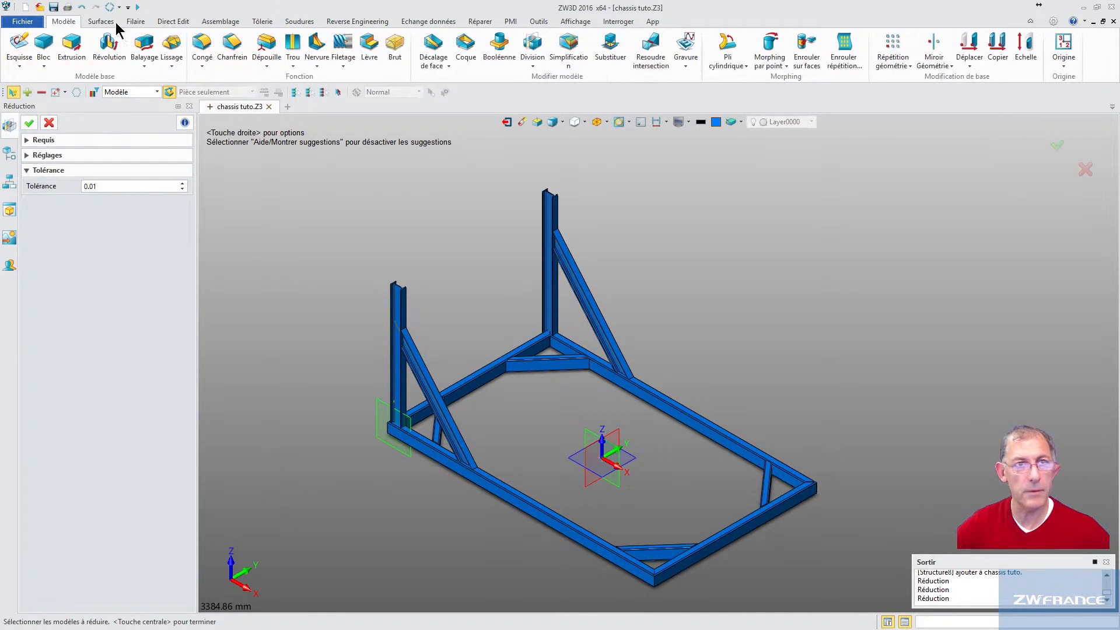
pyautogui.click(540, 24)
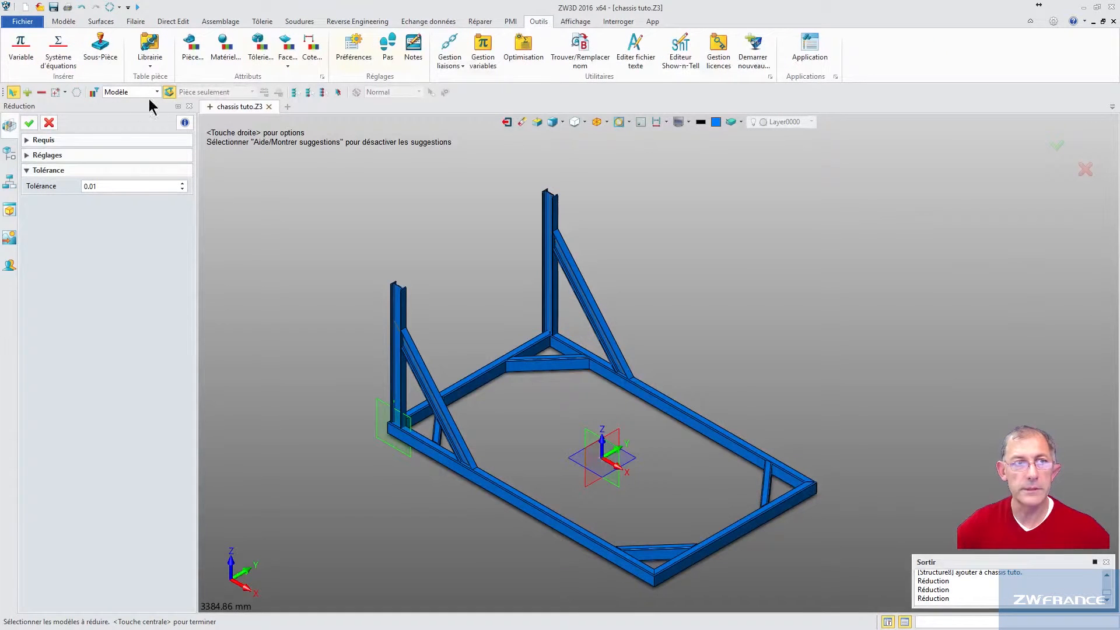
pyautogui.click(22, 55)
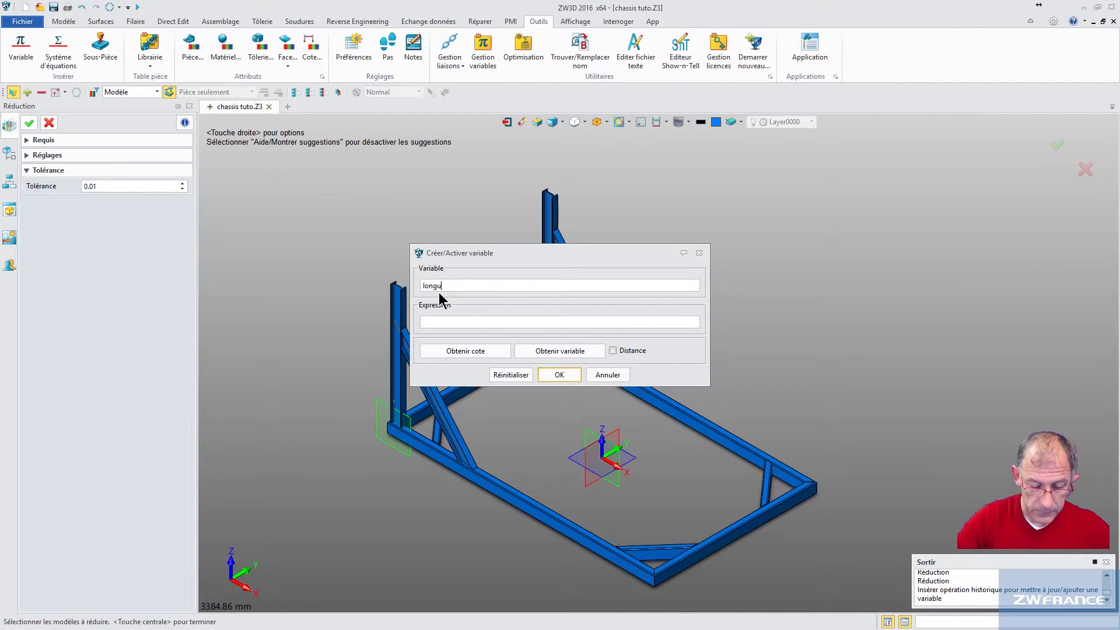
pyautogui.write('longueur')
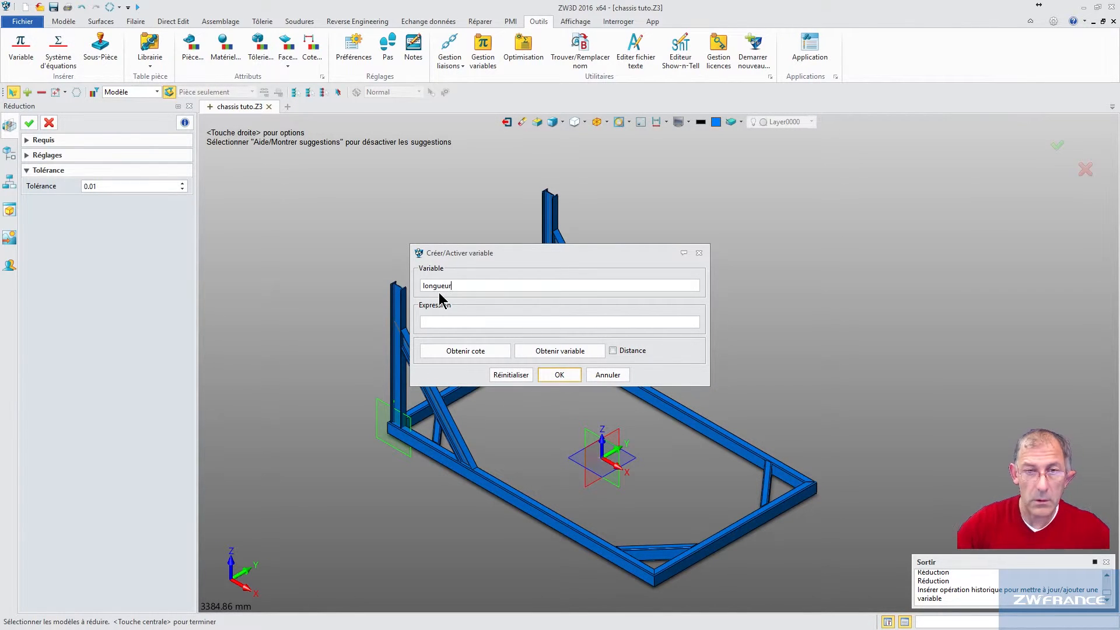
pyautogui.click(438, 322)
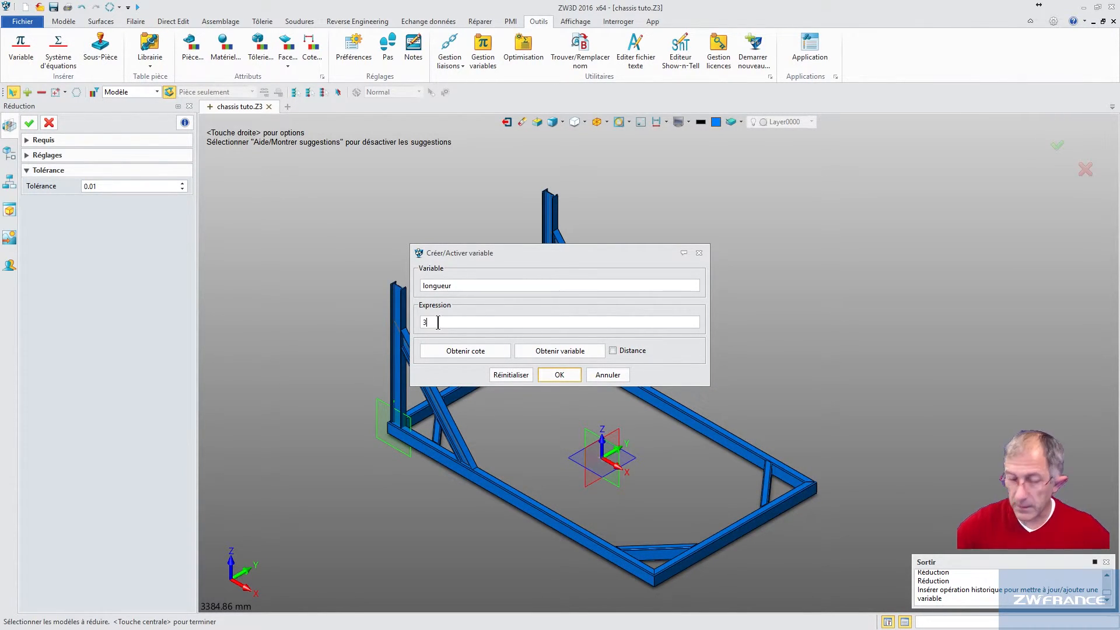
pyautogui.click(558, 374)
# Create two more model variables: largeur with the expression 2000 and hauteur with the expression 1500.
pyautogui.click(23, 56)
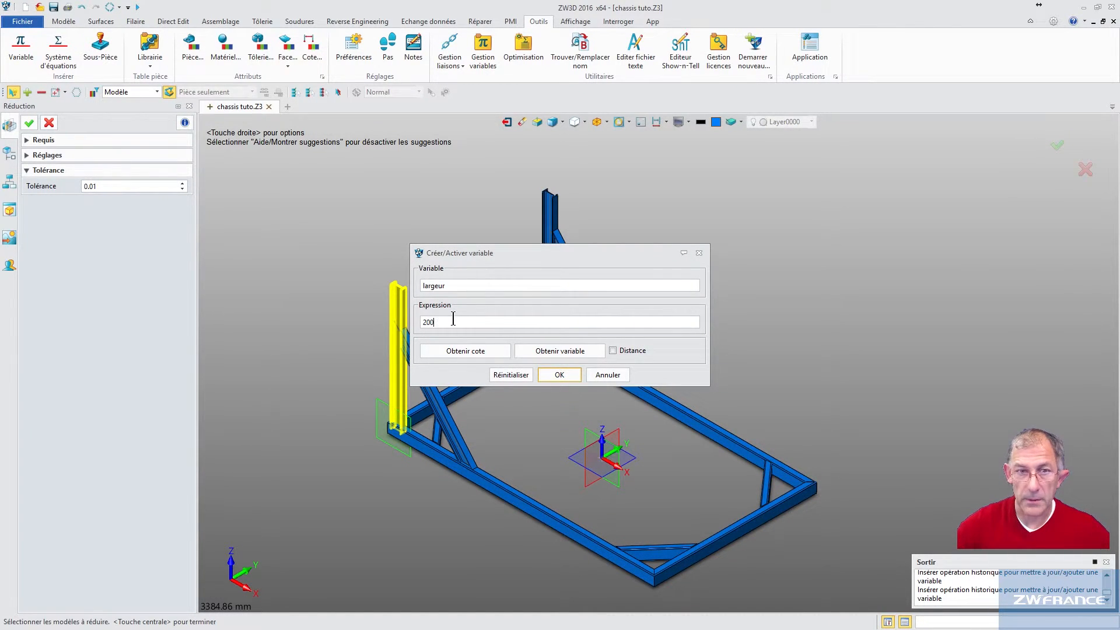
pyautogui.click(558, 375)
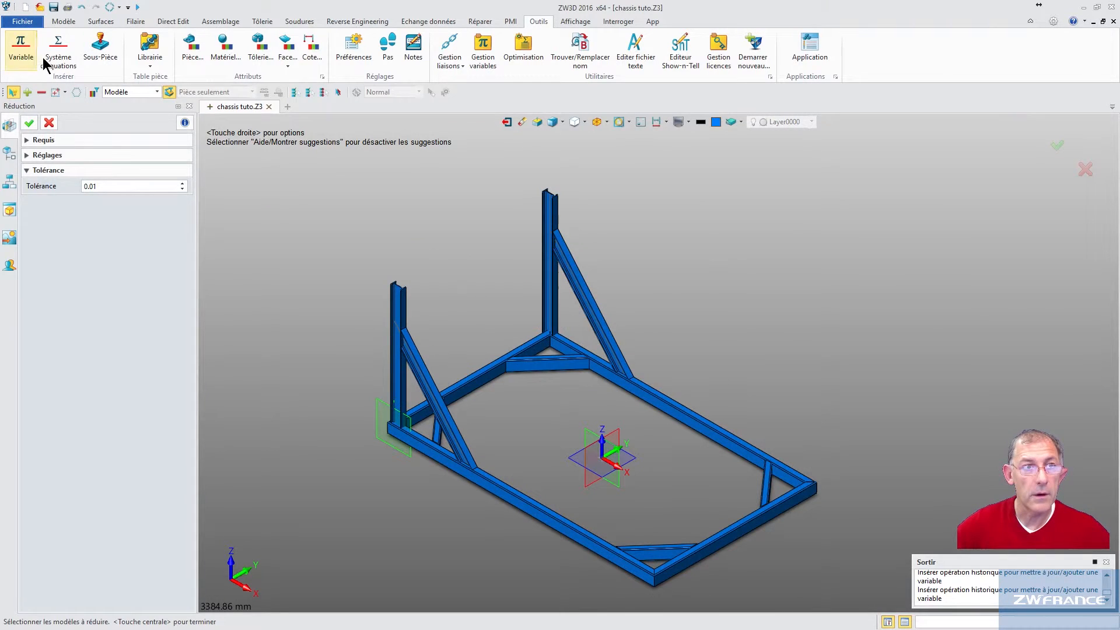
pyautogui.click(21, 49)
pyautogui.write('hauteur')
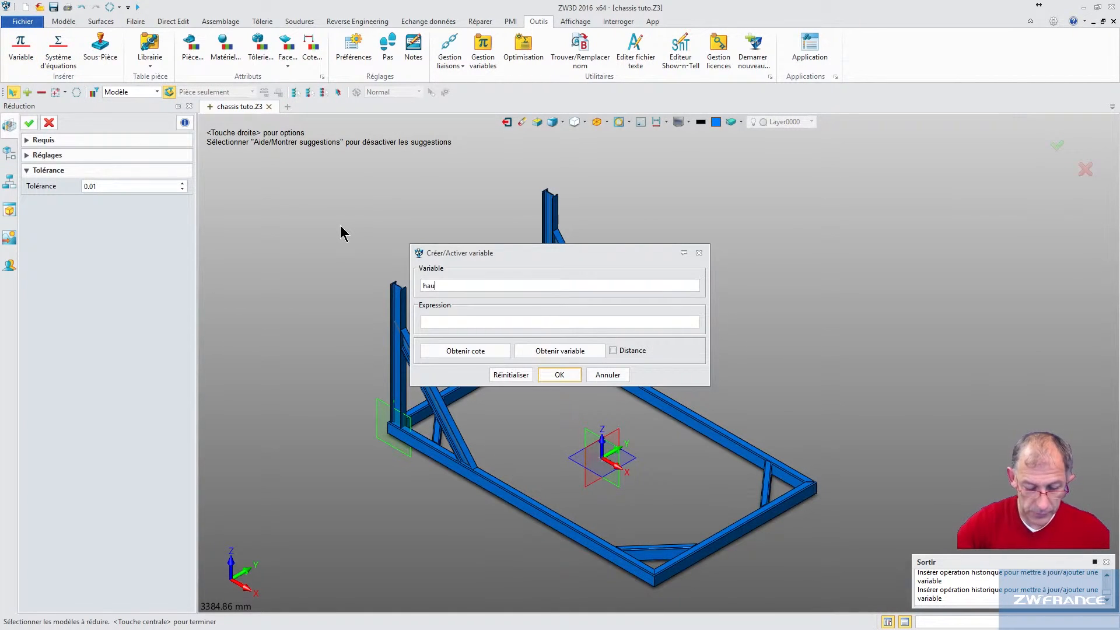
pyautogui.click(449, 323)
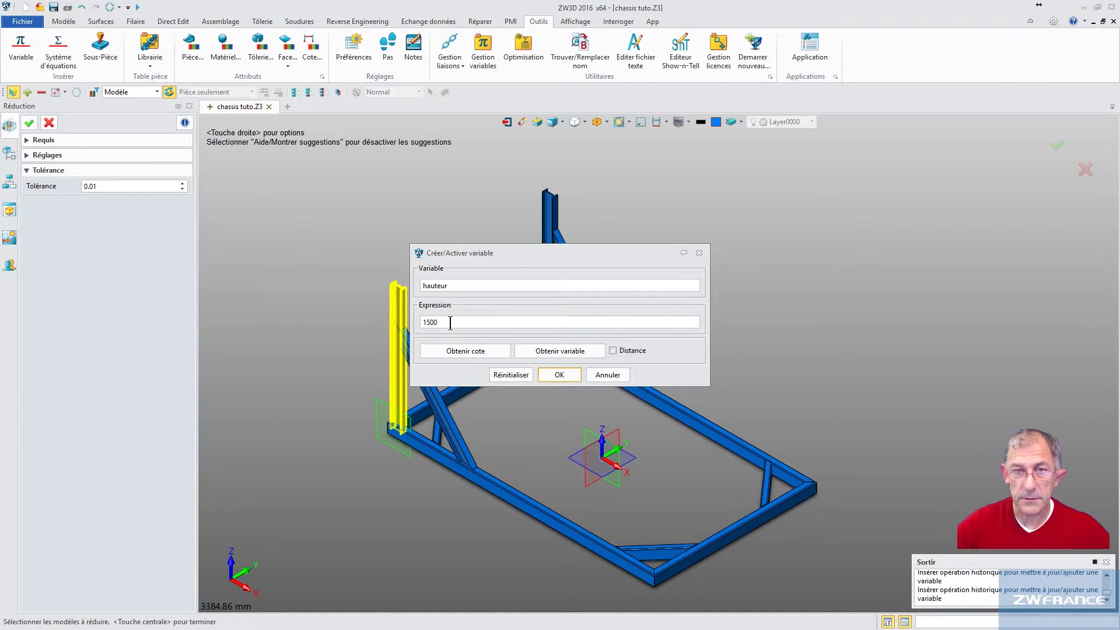
pyautogui.click(559, 375)
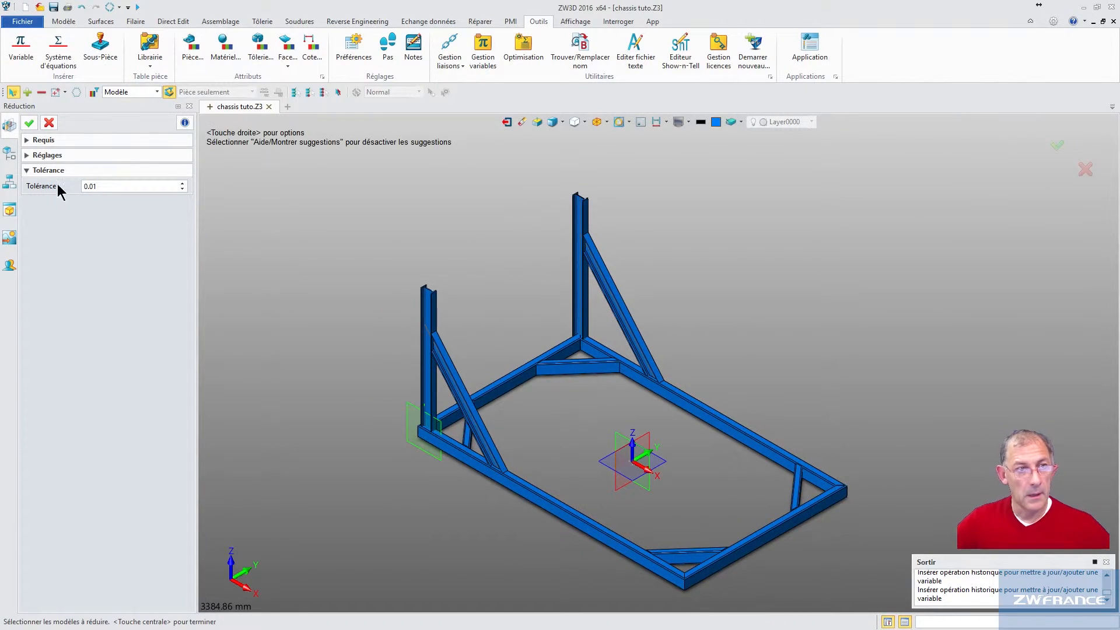
# Close the Réduction command and check the new variables among the part's expressions.
pyautogui.click(31, 123)
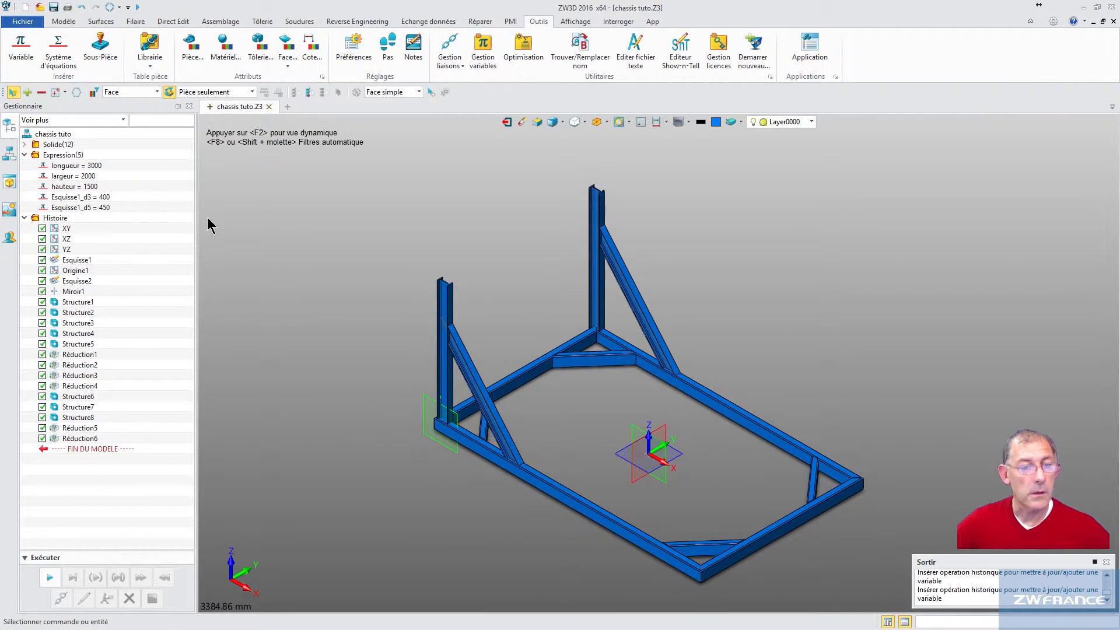
pyautogui.click(25, 155)
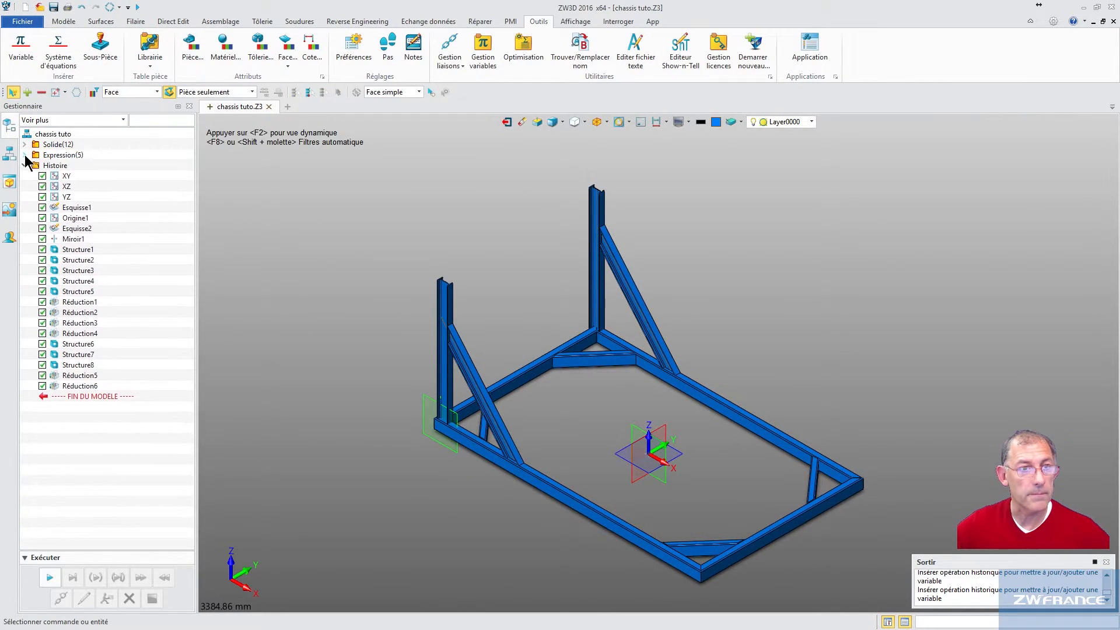
pyautogui.click(24, 155)
pyautogui.click(64, 166)
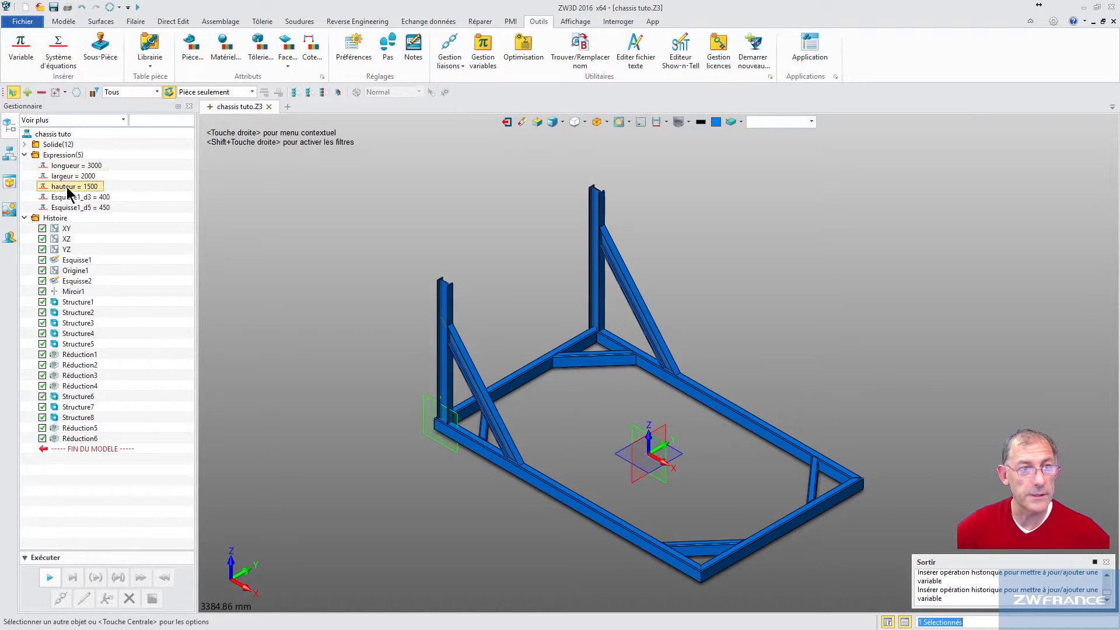
pyautogui.click(24, 156)
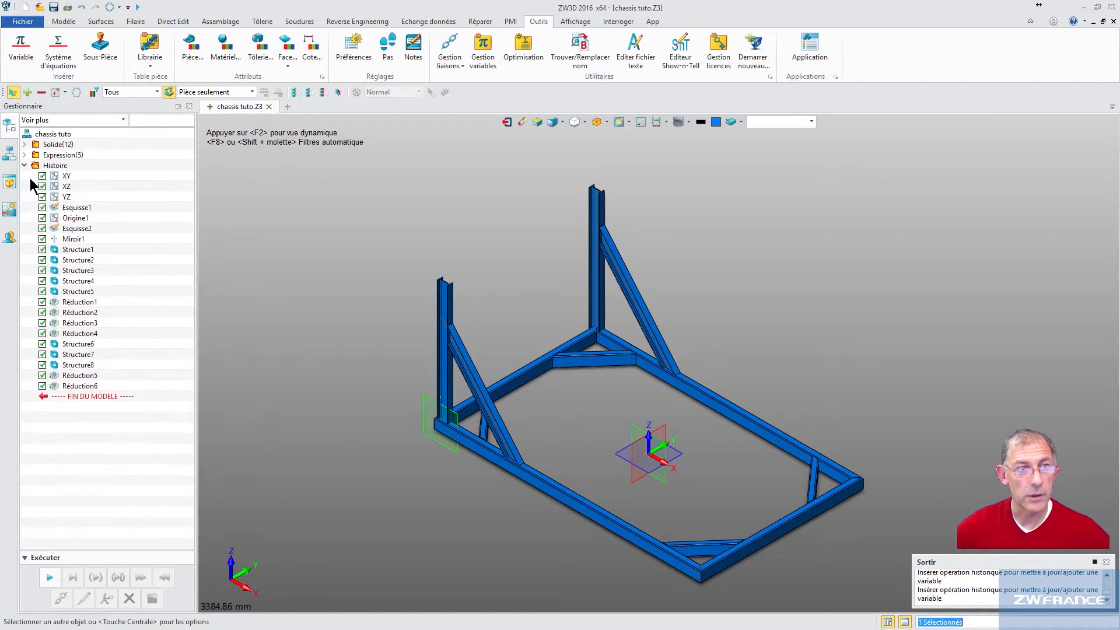
# Edit Esquisse1 and link the overall horizontal dimension of the frame rectangle to the part variable longueur.
pyautogui.moveTo(323, 271); pyautogui.dragTo(305, 270, button='middle')
pyautogui.moveTo(533, 406); pyautogui.dragTo(525, 374, button='middle')
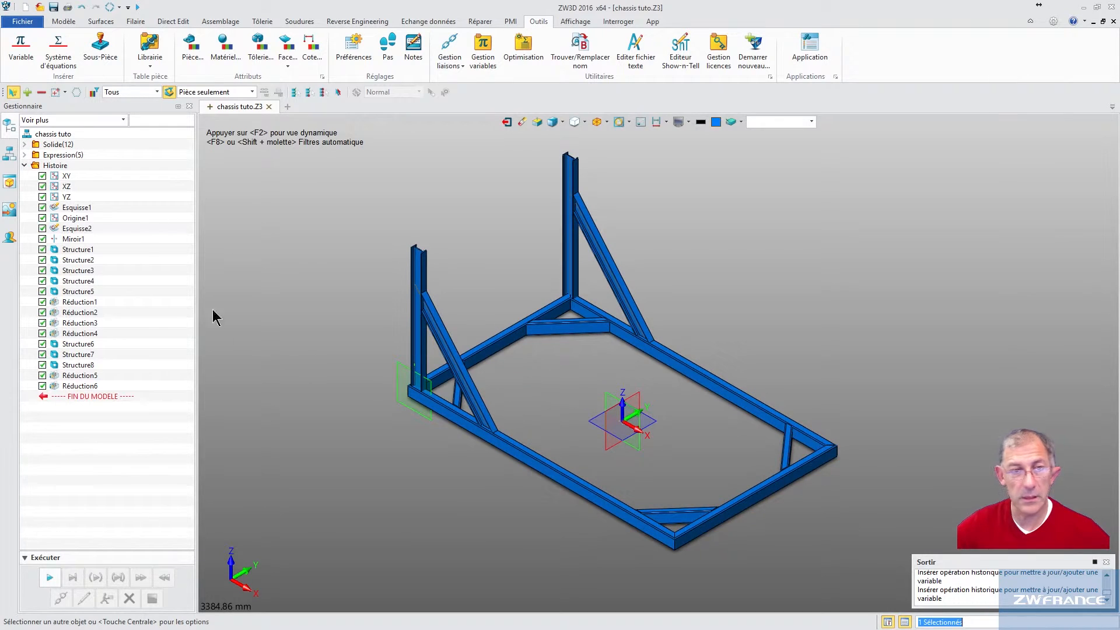
pyautogui.doubleClick(57, 209)
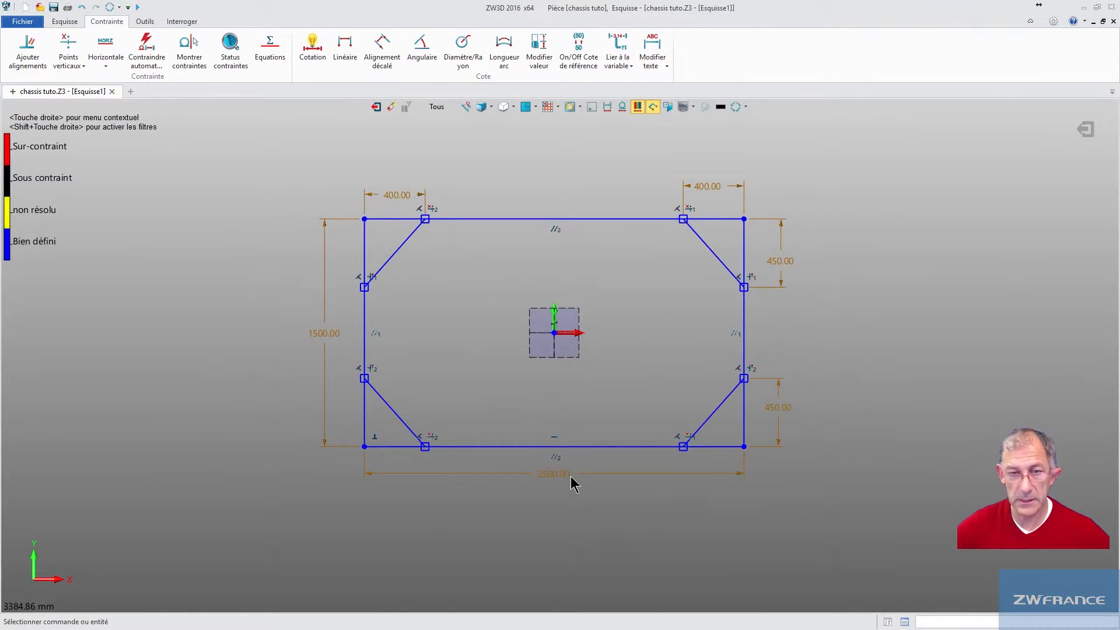
pyautogui.doubleClick(576, 477)
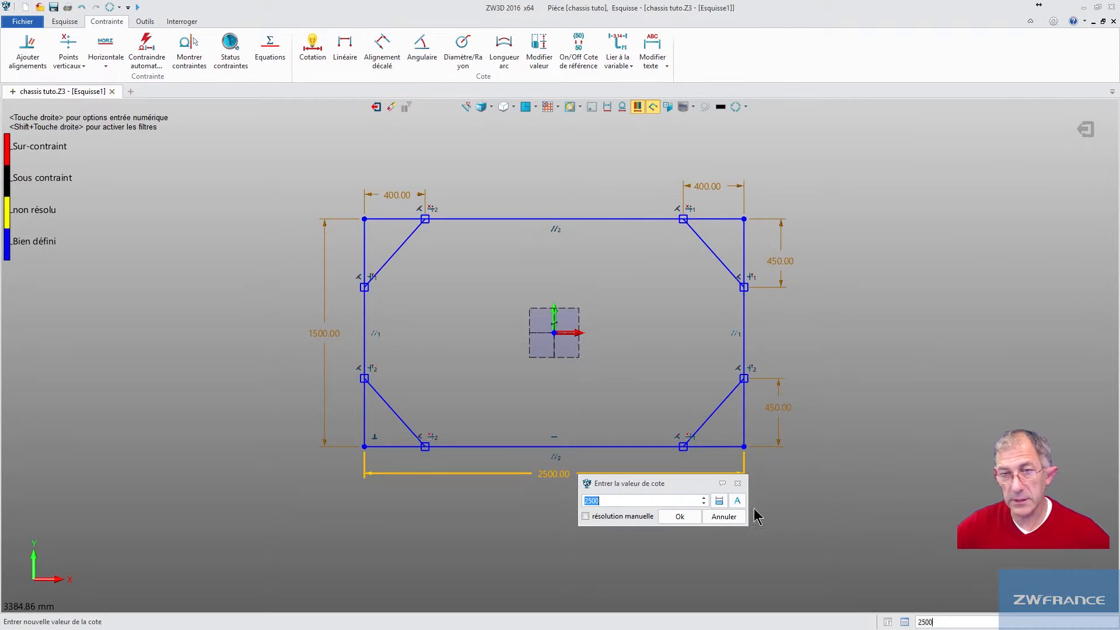
pyautogui.click(737, 500)
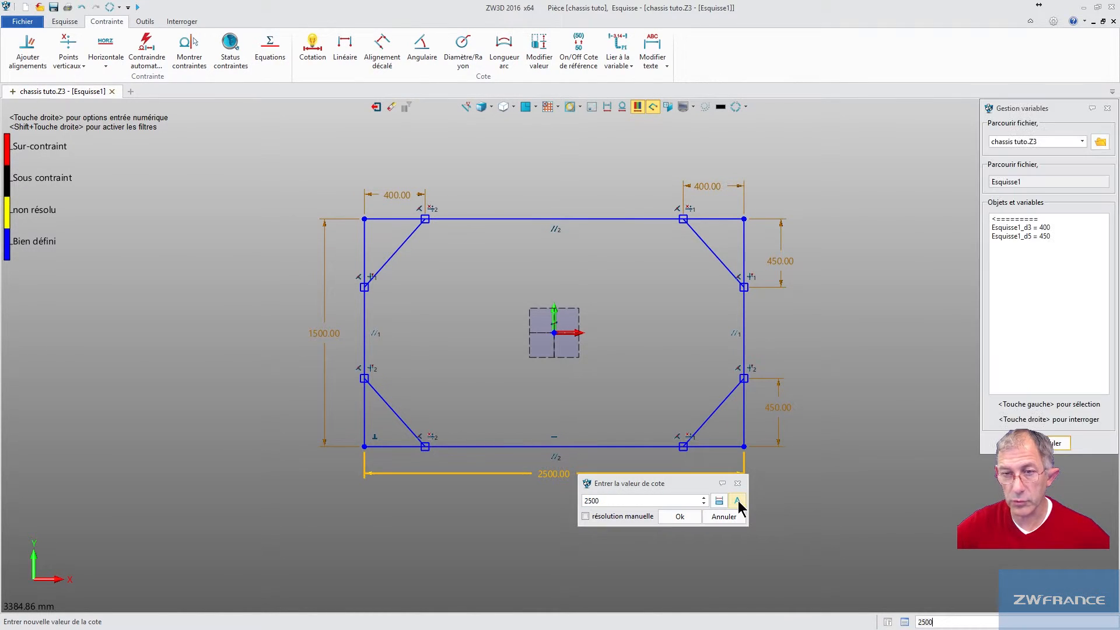
pyautogui.click(1025, 220)
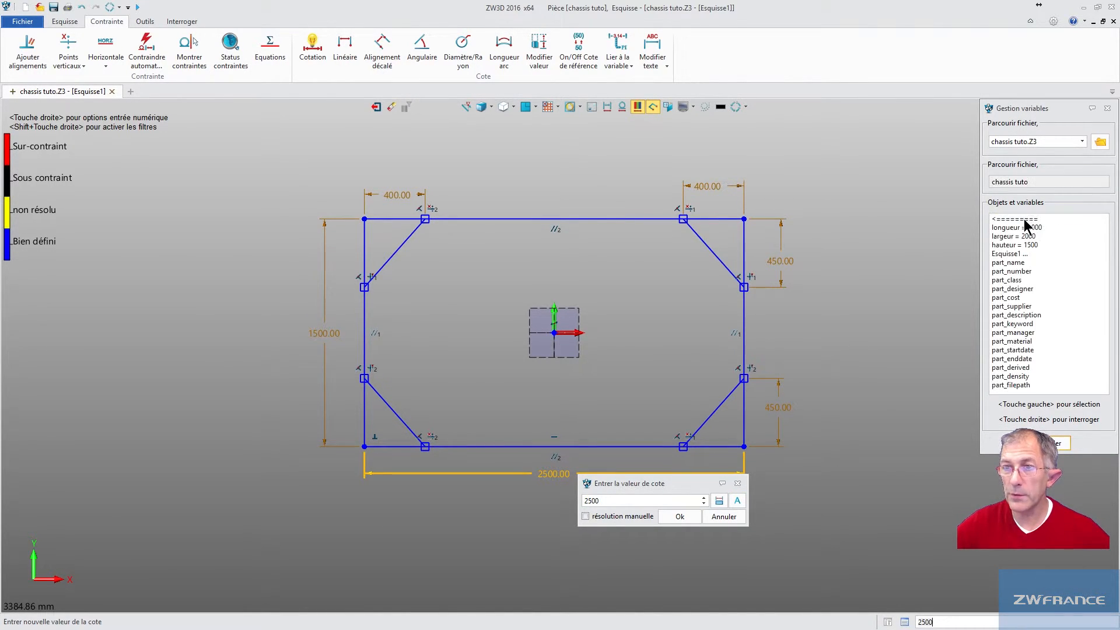
pyautogui.click(1017, 227)
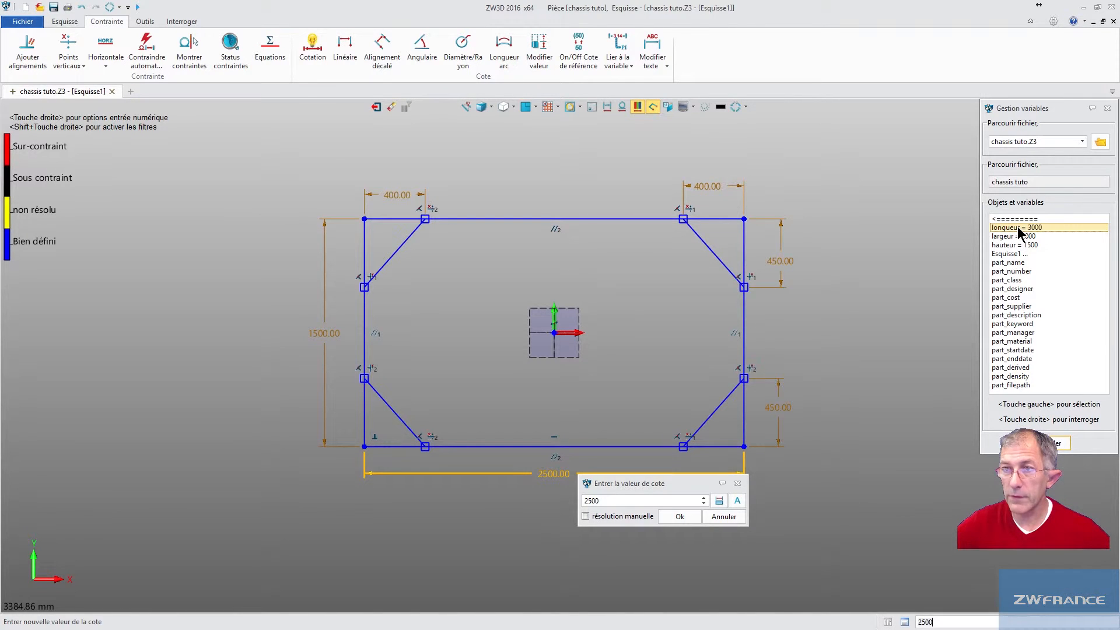
pyautogui.click(680, 517)
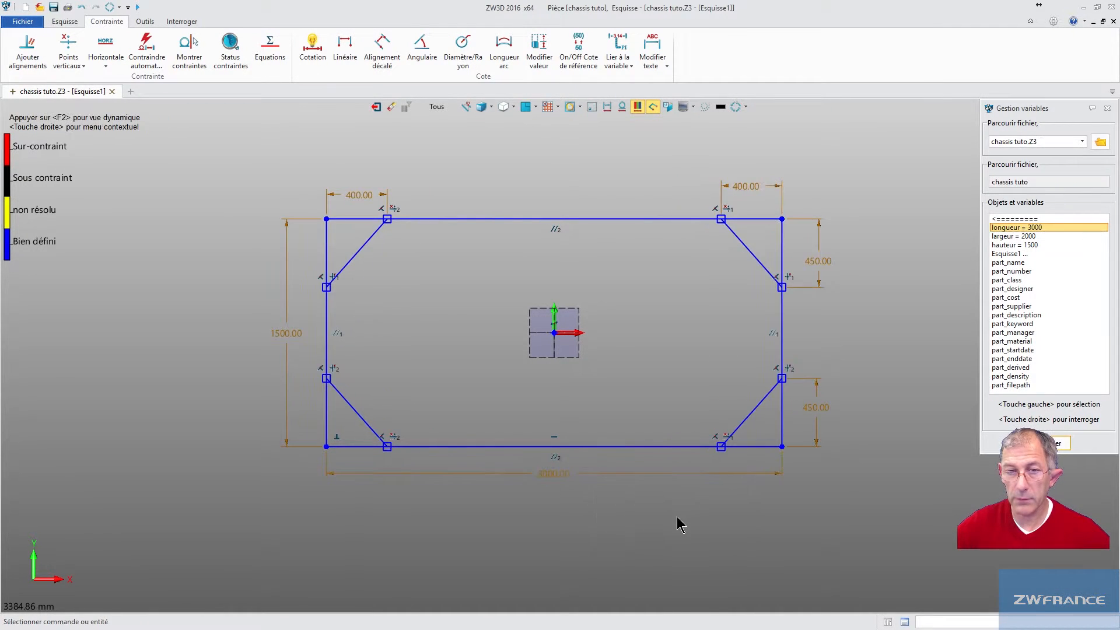
# Link the frame rectangle's overall vertical dimension to the variable largeur and exit Esquisse1.
pyautogui.click(290, 373)
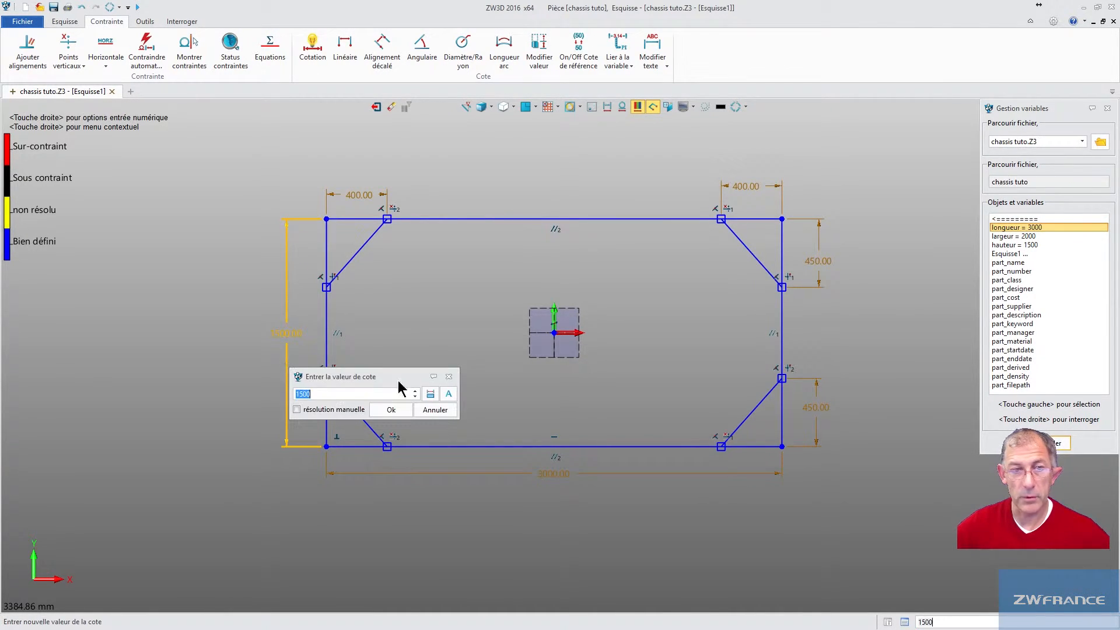
pyautogui.click(1009, 236)
pyautogui.click(389, 410)
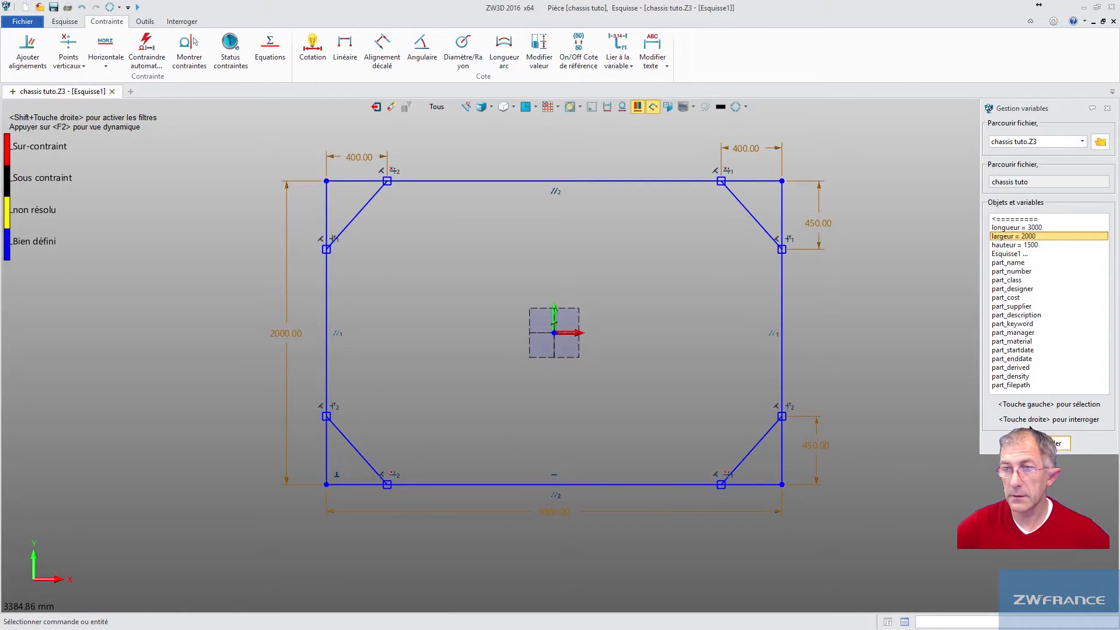
pyautogui.click(376, 108)
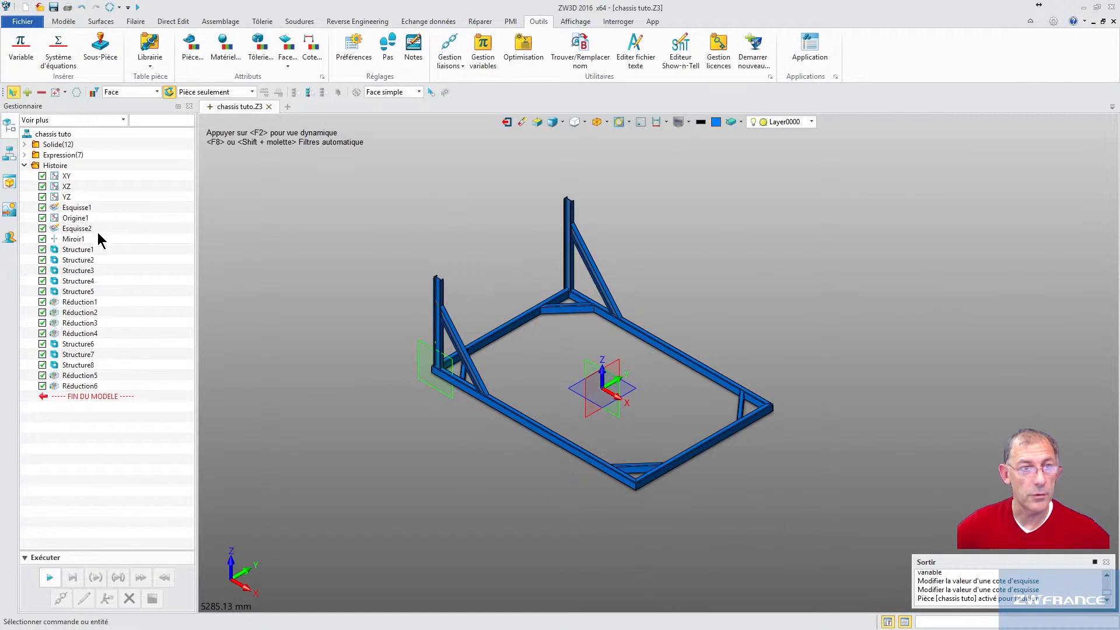
# Edit Esquisse2, link the post's full height dimension to the variable hauteur, and exit the sketch.
pyautogui.doubleClick(76, 228)
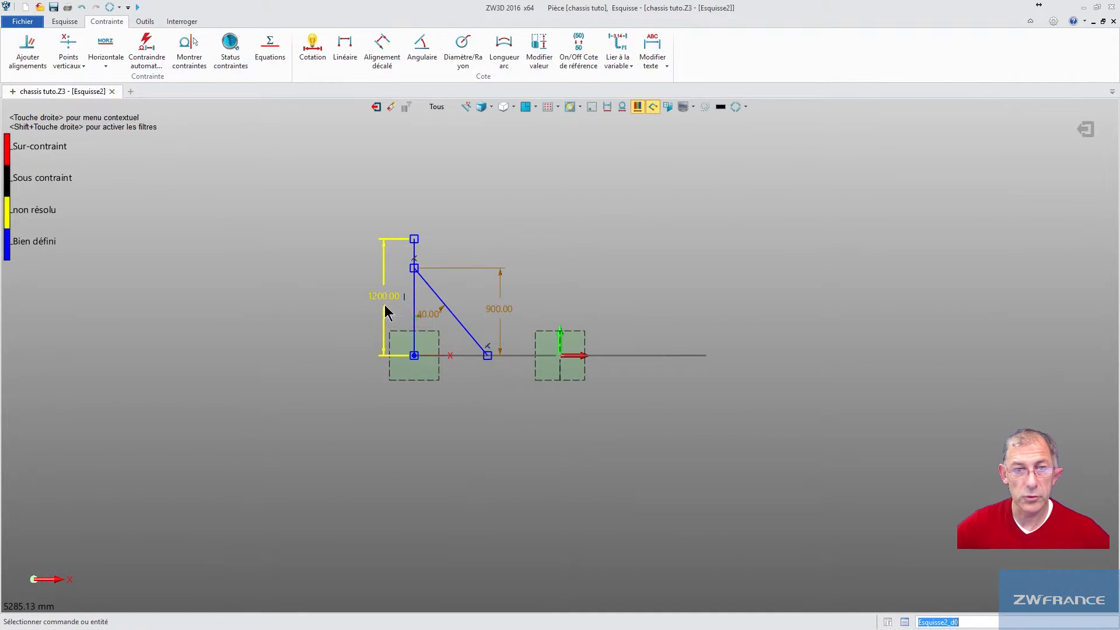
pyautogui.doubleClick(383, 315)
pyautogui.click(526, 331)
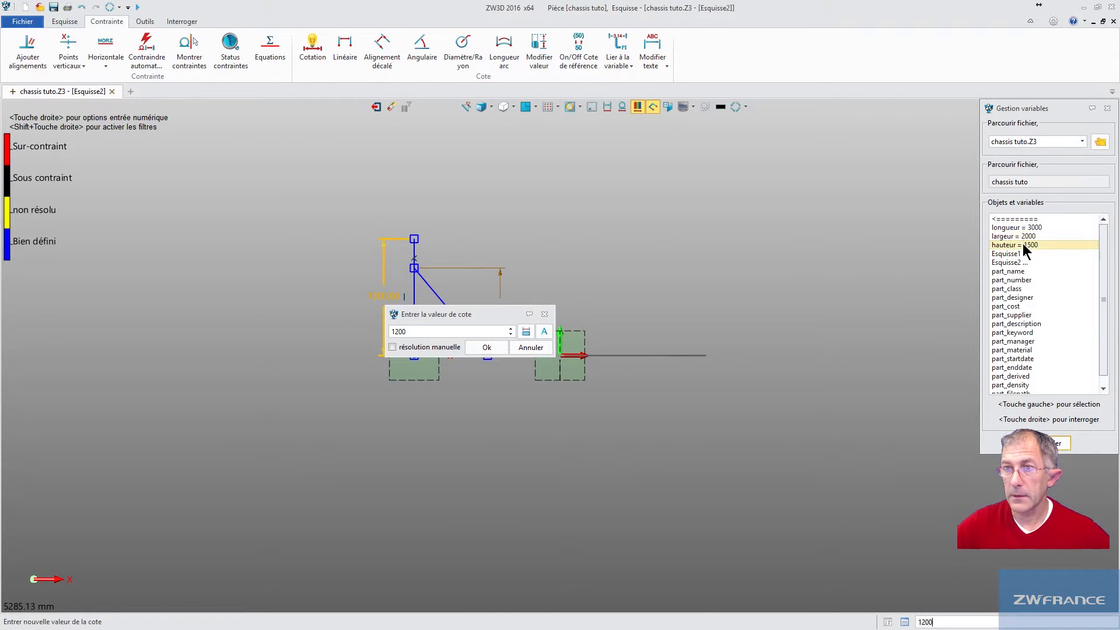
pyautogui.click(1023, 244)
pyautogui.click(489, 349)
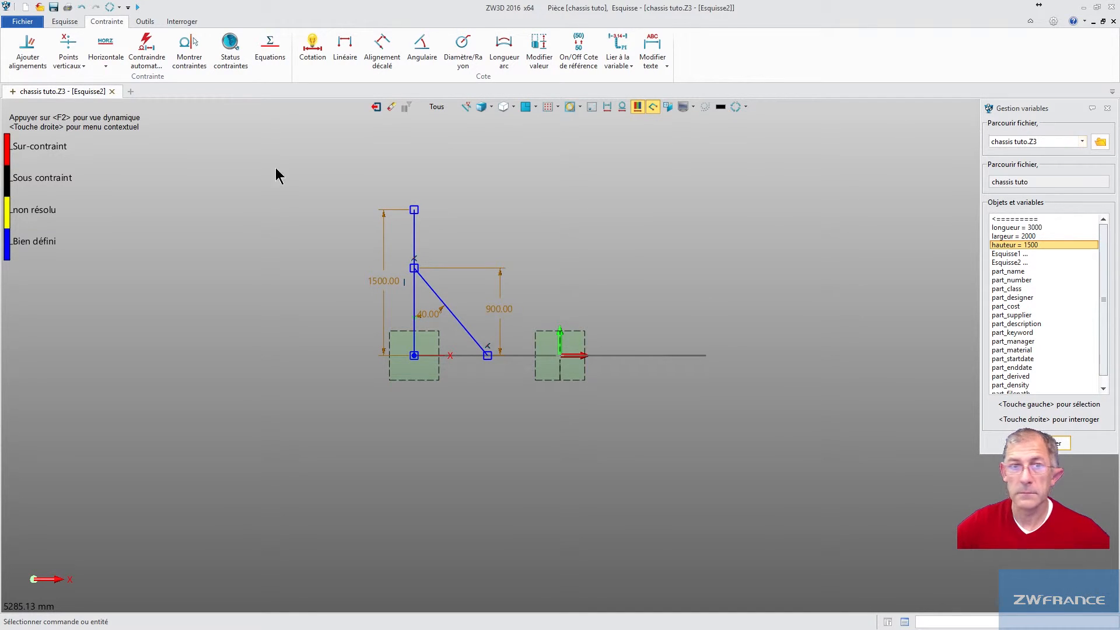
pyautogui.click(373, 109)
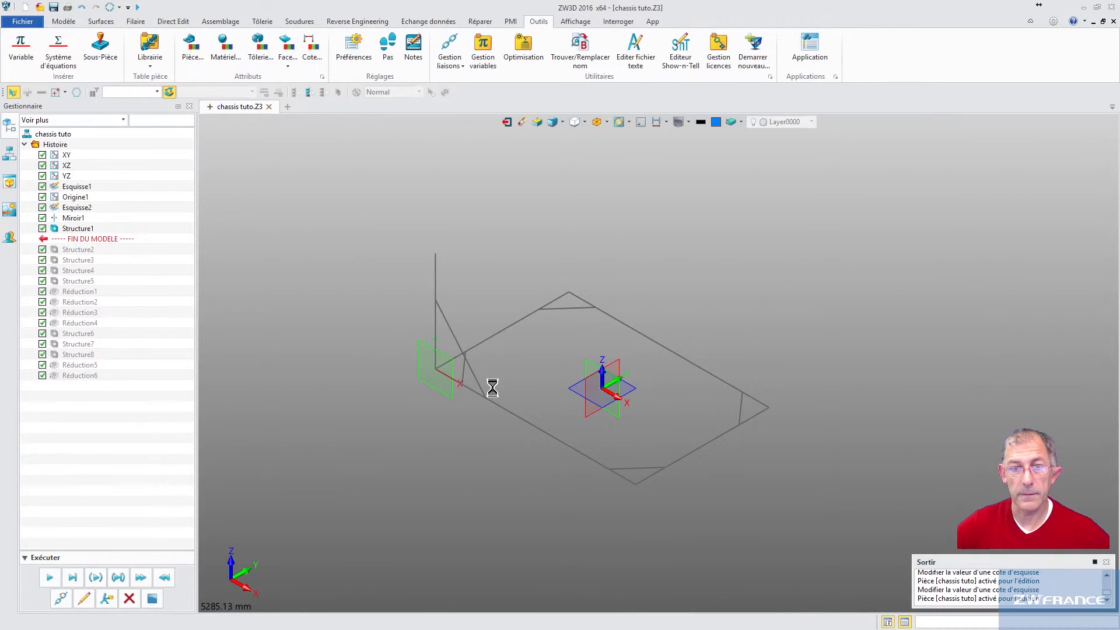
# Set the longueur variable to 2500 and regenerate the chassis.
pyautogui.scroll(-1, 555, 391)
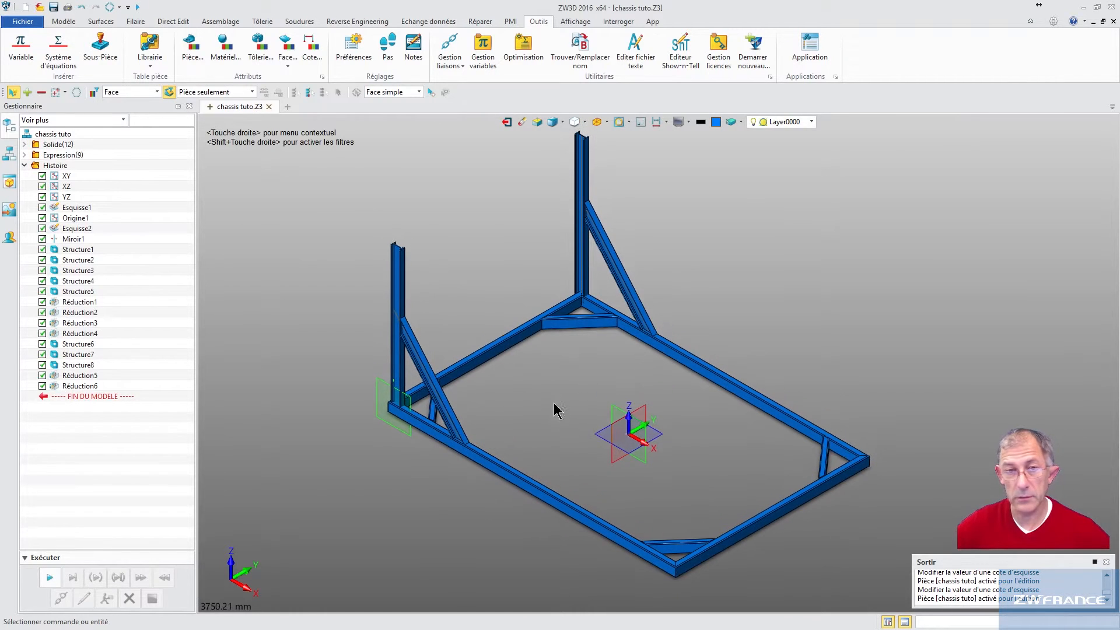
pyautogui.scroll(-1, 466, 281)
pyautogui.moveTo(469, 286); pyautogui.dragTo(482, 310, button='middle')
pyautogui.scroll(1, 479, 317)
pyautogui.scroll(-2, 491, 326)
pyautogui.scroll(1, 473, 305)
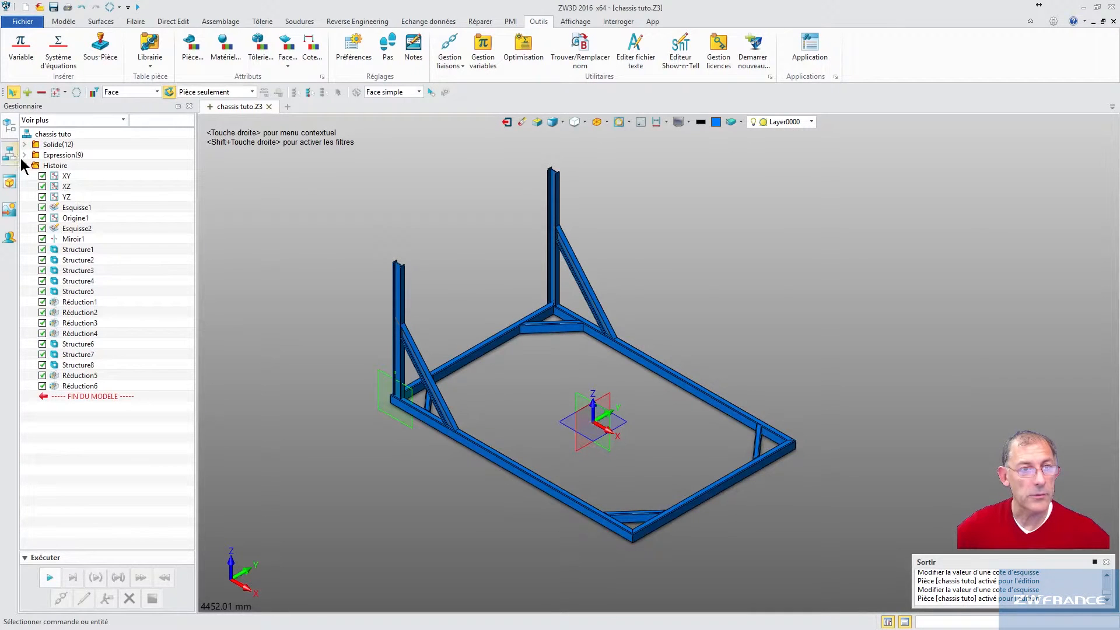
pyautogui.click(24, 155)
pyautogui.doubleClick(94, 166)
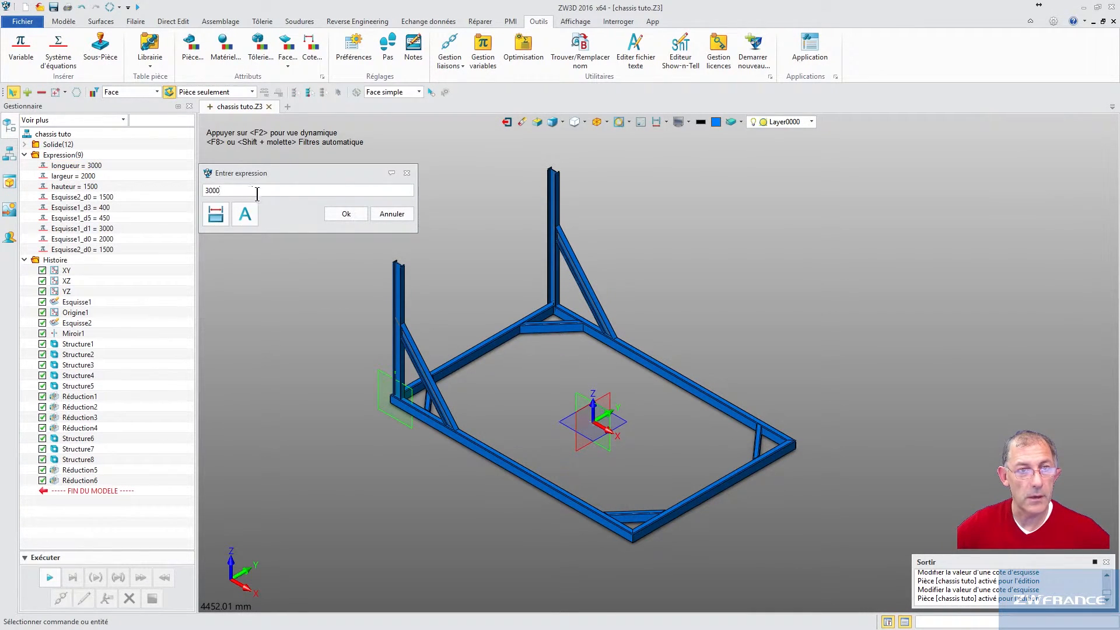
pyautogui.moveTo(236, 191); pyautogui.dragTo(180, 194)
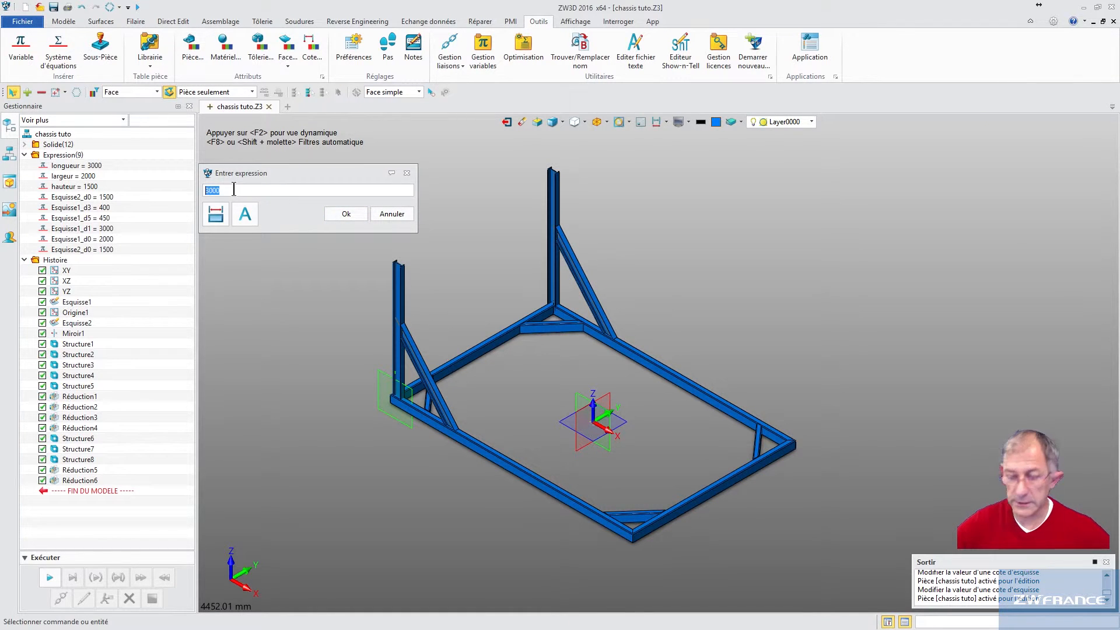
pyautogui.write('250')
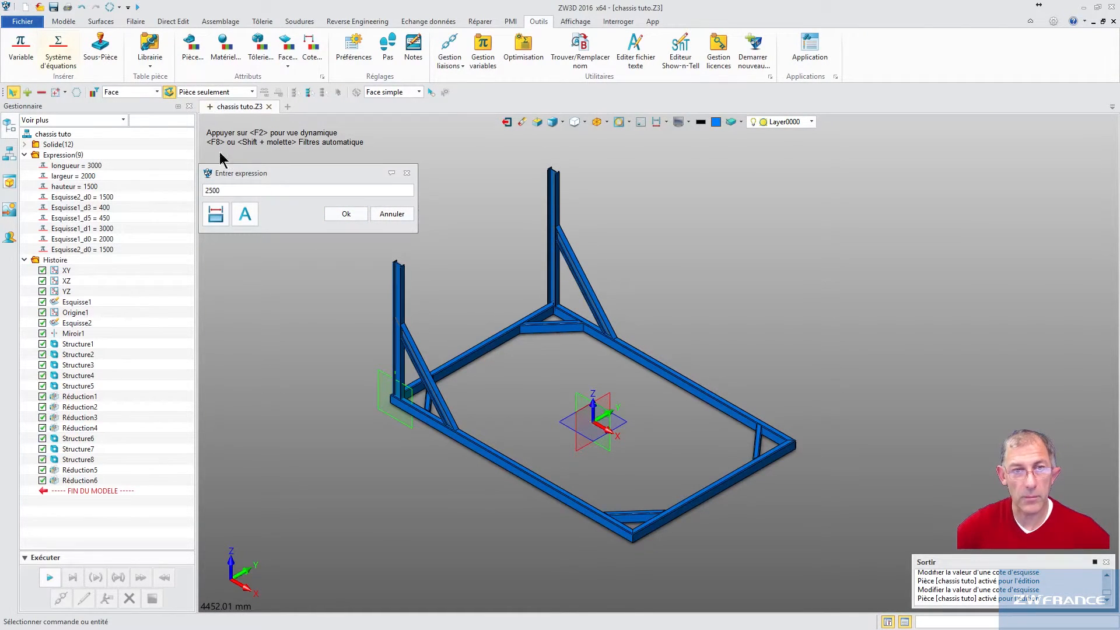
pyautogui.click(342, 214)
pyautogui.click(109, 9)
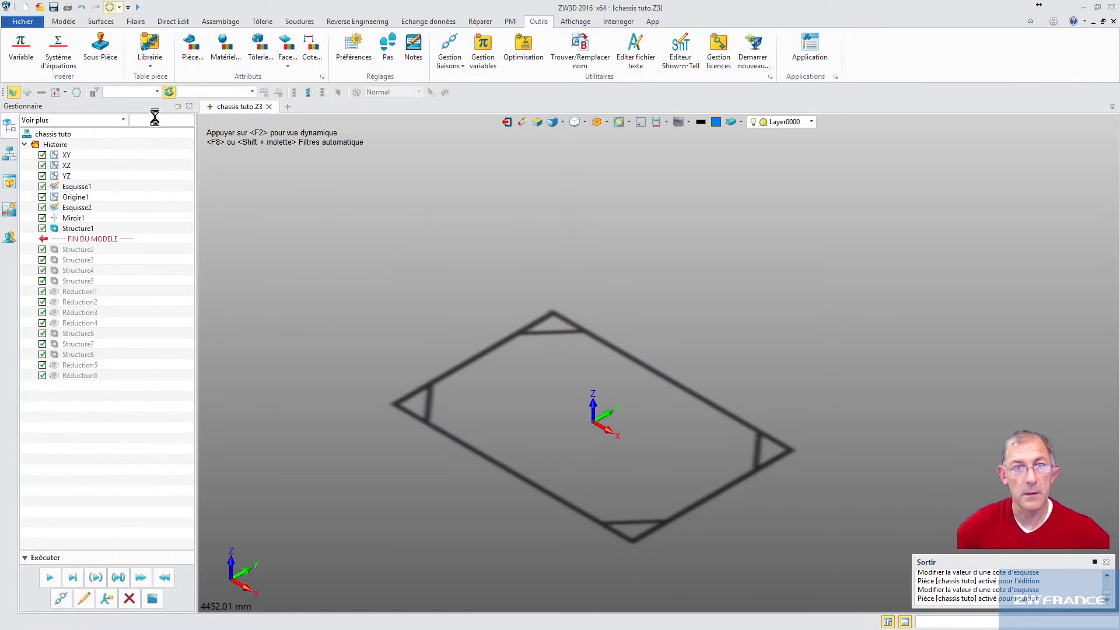
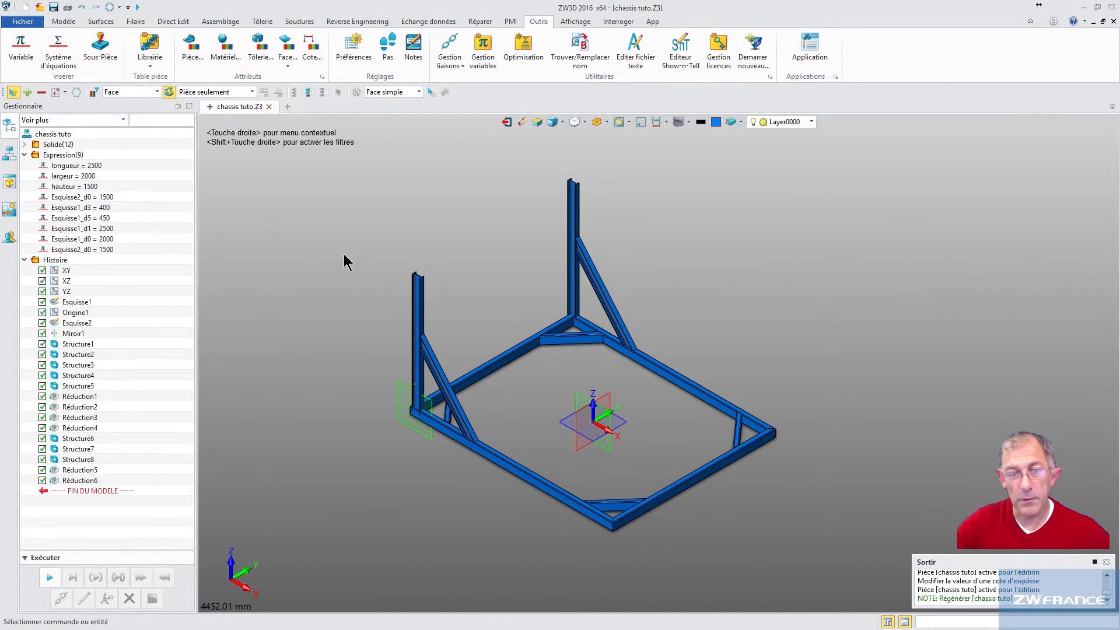
# Open the part configuration table from the longueur variable so it becomes a configured parameter.
pyautogui.moveTo(345, 258); pyautogui.dragTo(378, 251, button='middle')
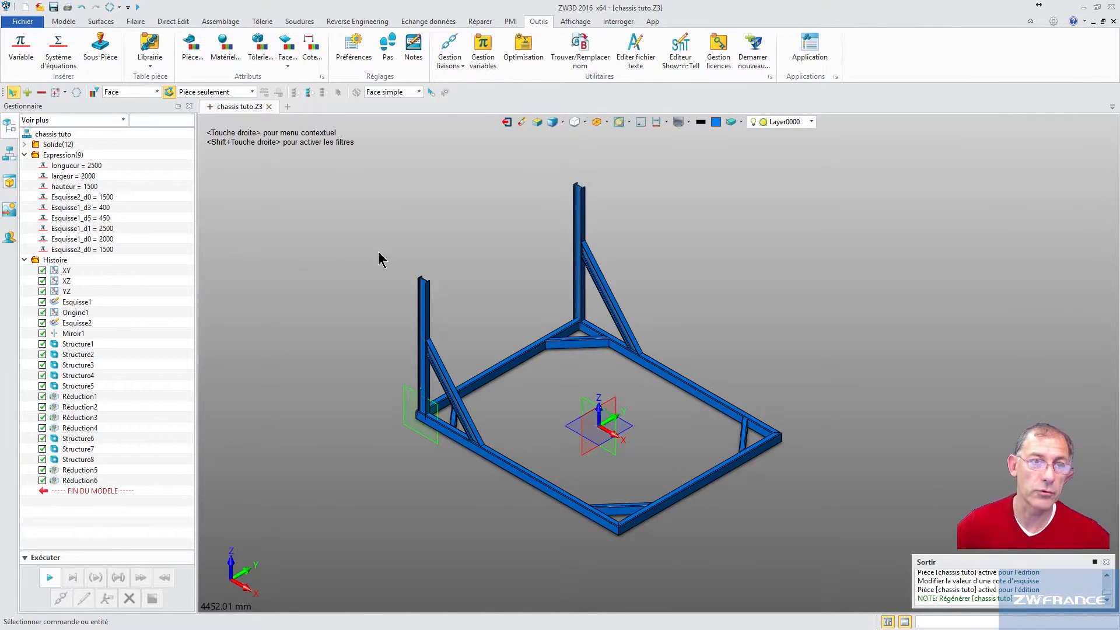
pyautogui.click(24, 155)
pyautogui.click(24, 155)
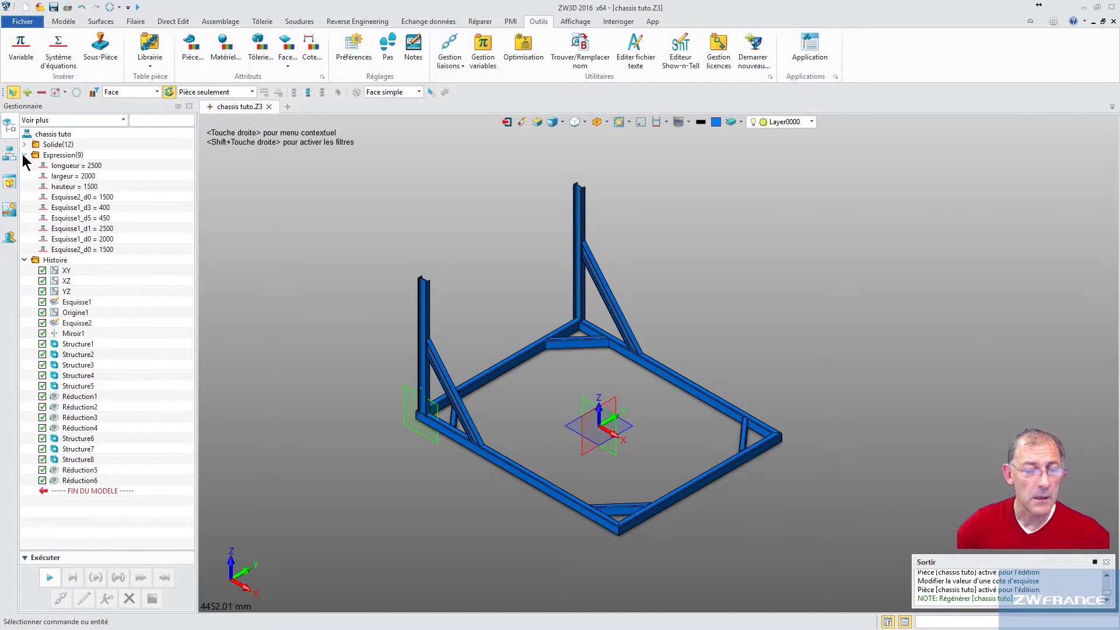
pyautogui.rightClick(61, 155)
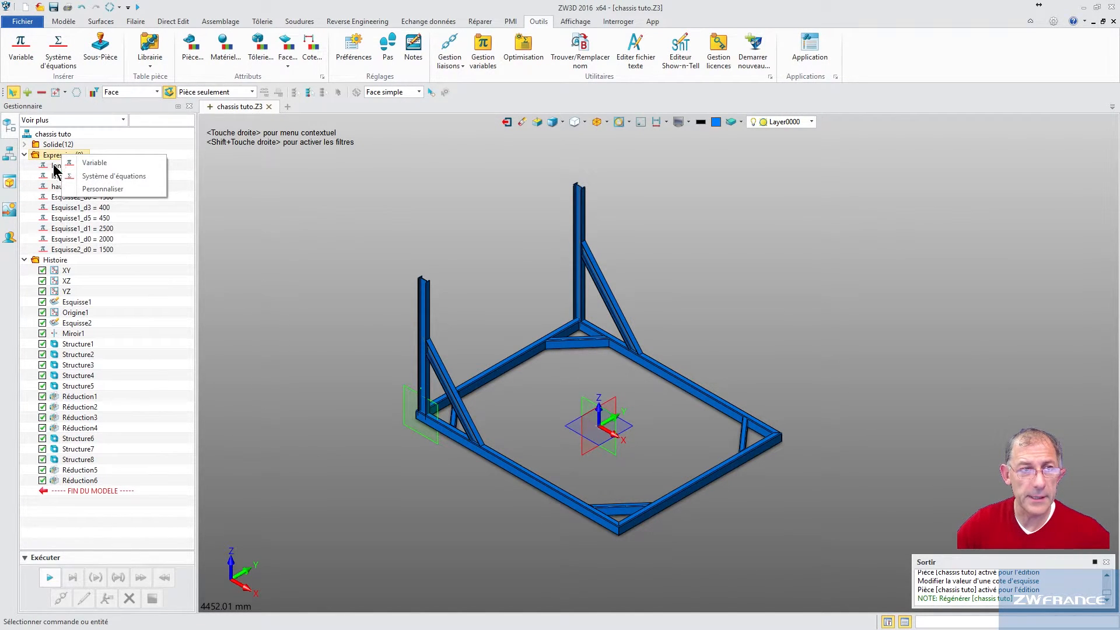
pyautogui.rightClick(54, 165)
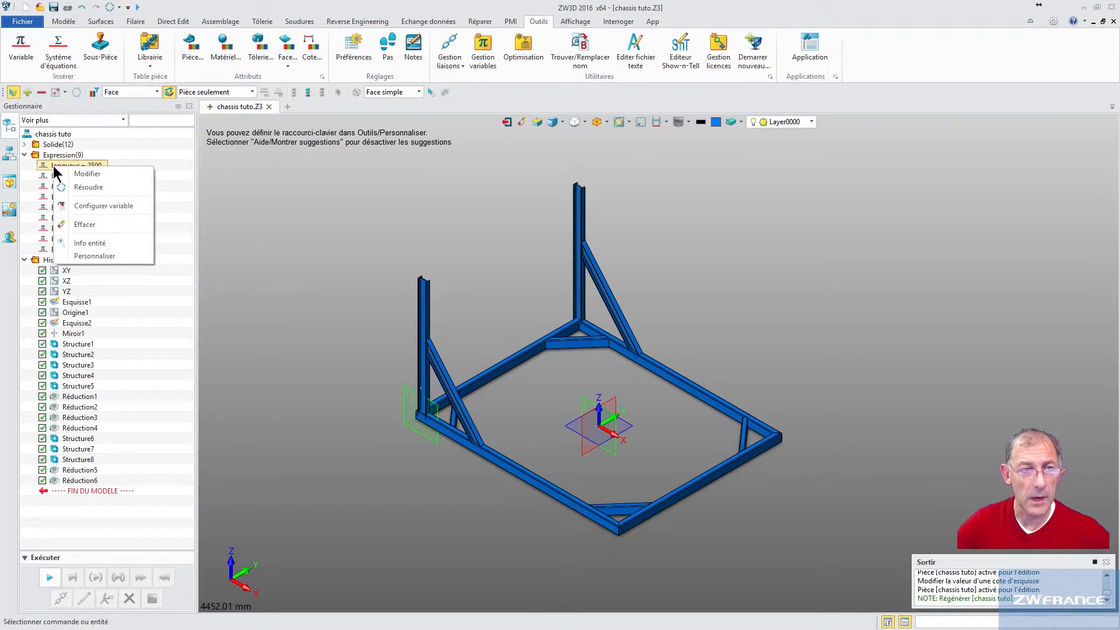
pyautogui.click(89, 208)
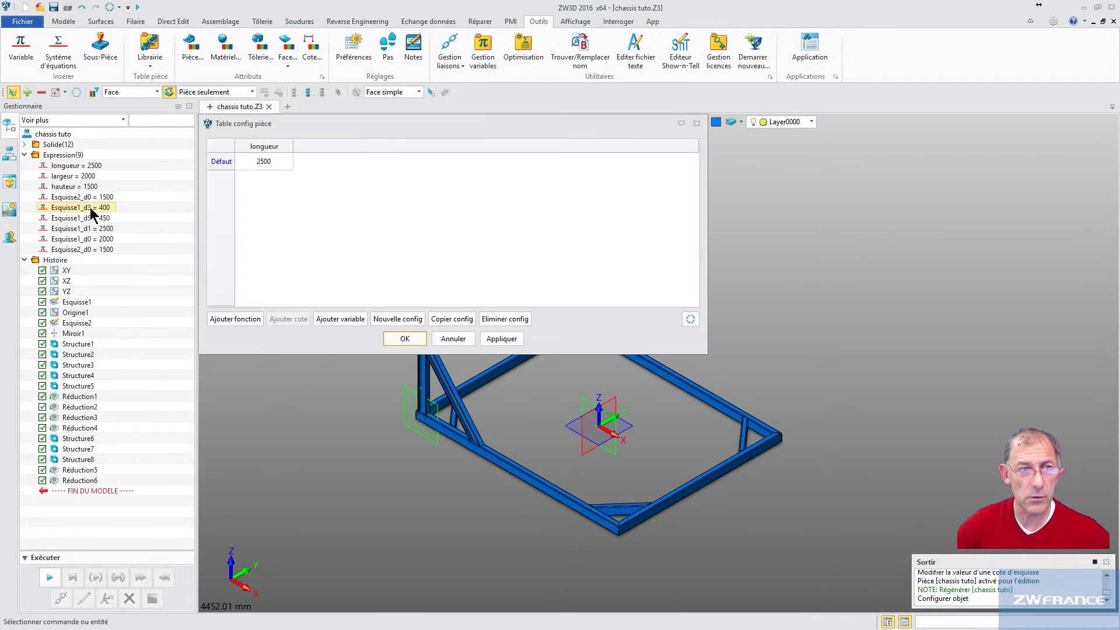
pyautogui.moveTo(332, 392); pyautogui.dragTo(363, 400, button='middle')
pyautogui.moveTo(362, 129); pyautogui.dragTo(385, 138)
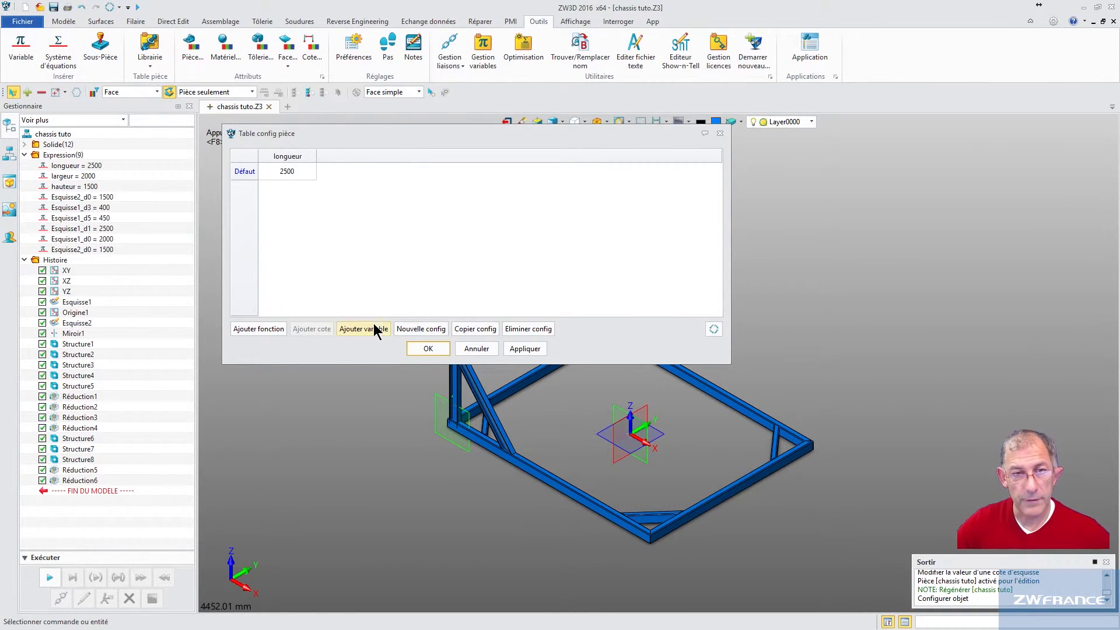
# Add the variables largeur and hauteur to the part configuration table.
pyautogui.click(384, 333)
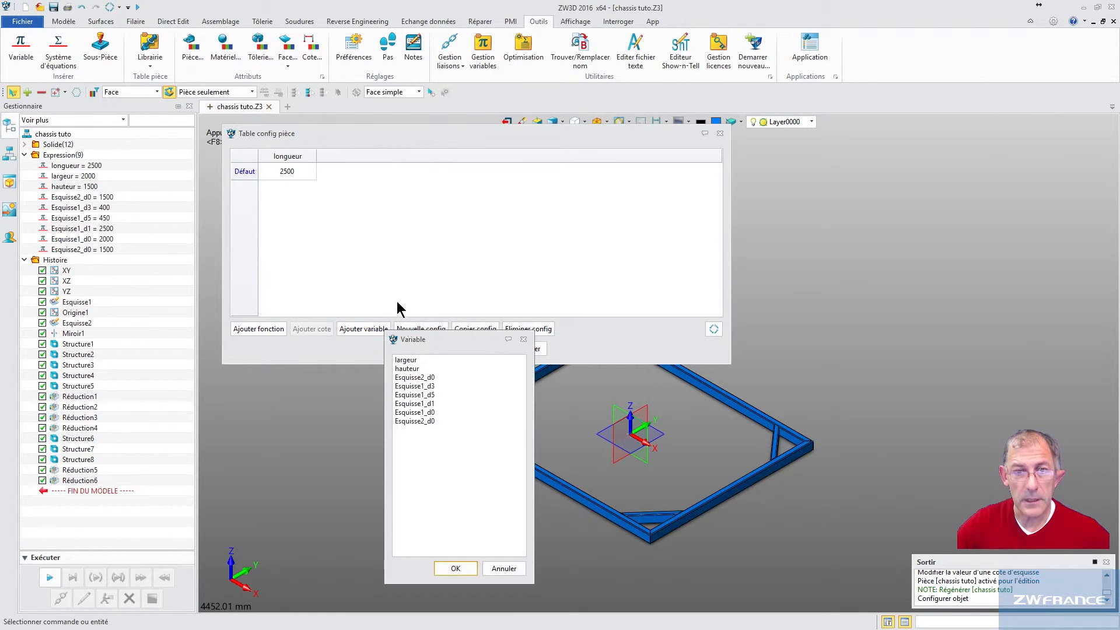
pyautogui.moveTo(414, 363); pyautogui.dragTo(411, 369)
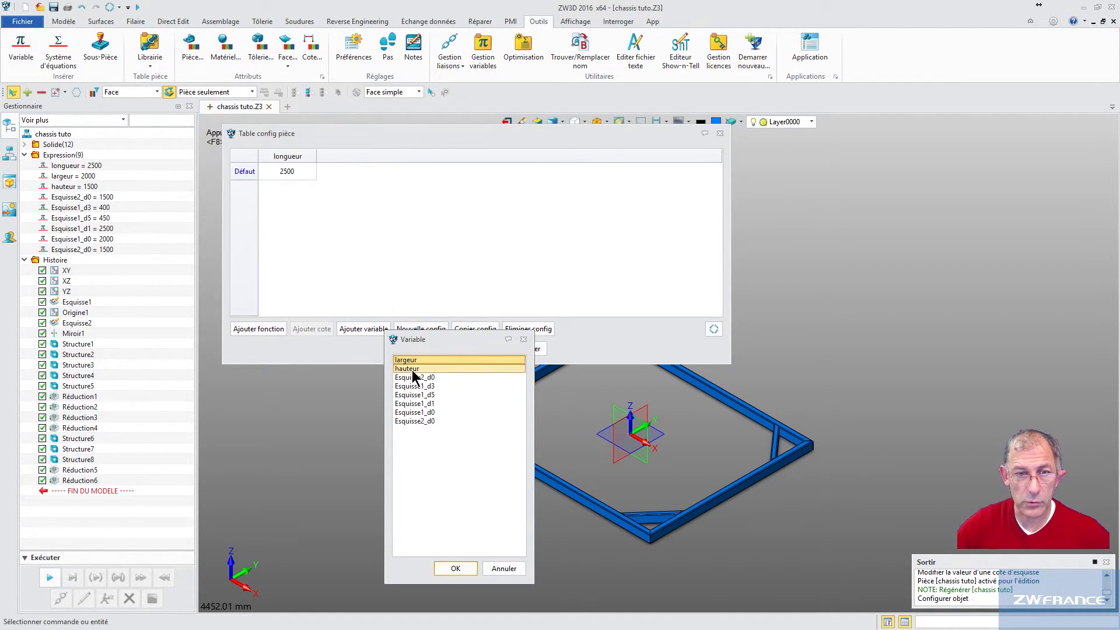
pyautogui.click(459, 570)
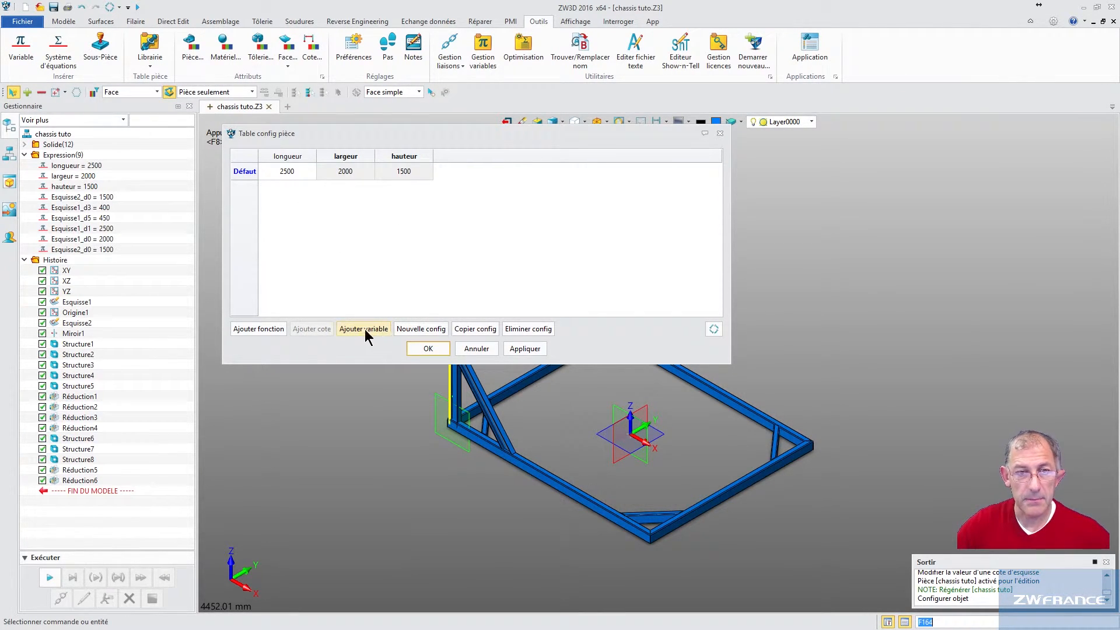
# Create a new configuration named chassis long in the part configuration table.
pyautogui.click(431, 331)
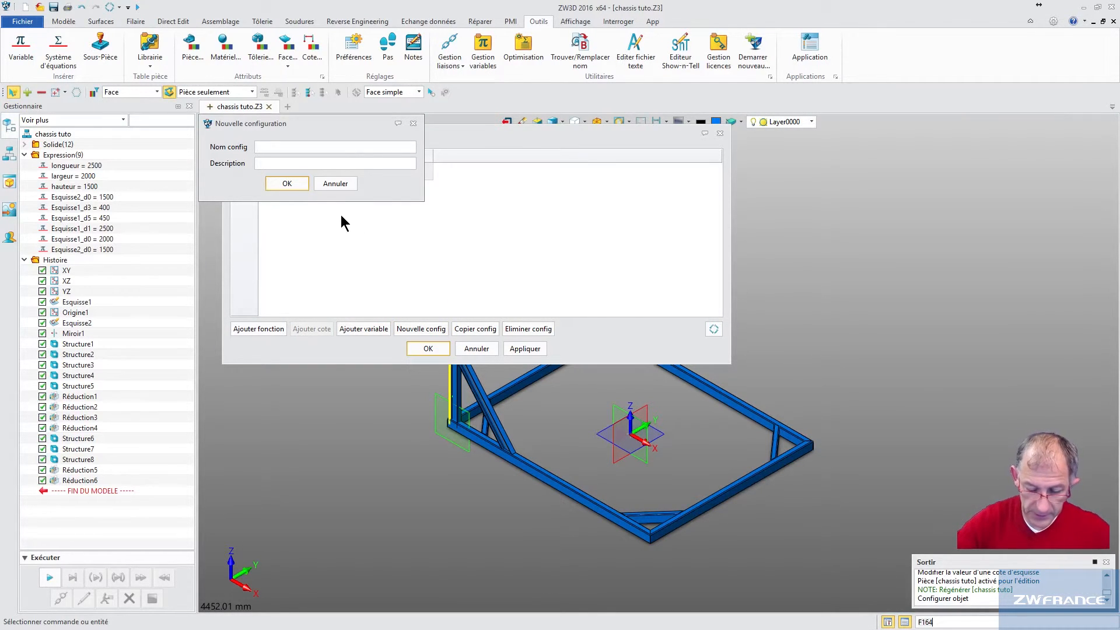
pyautogui.write('lon')
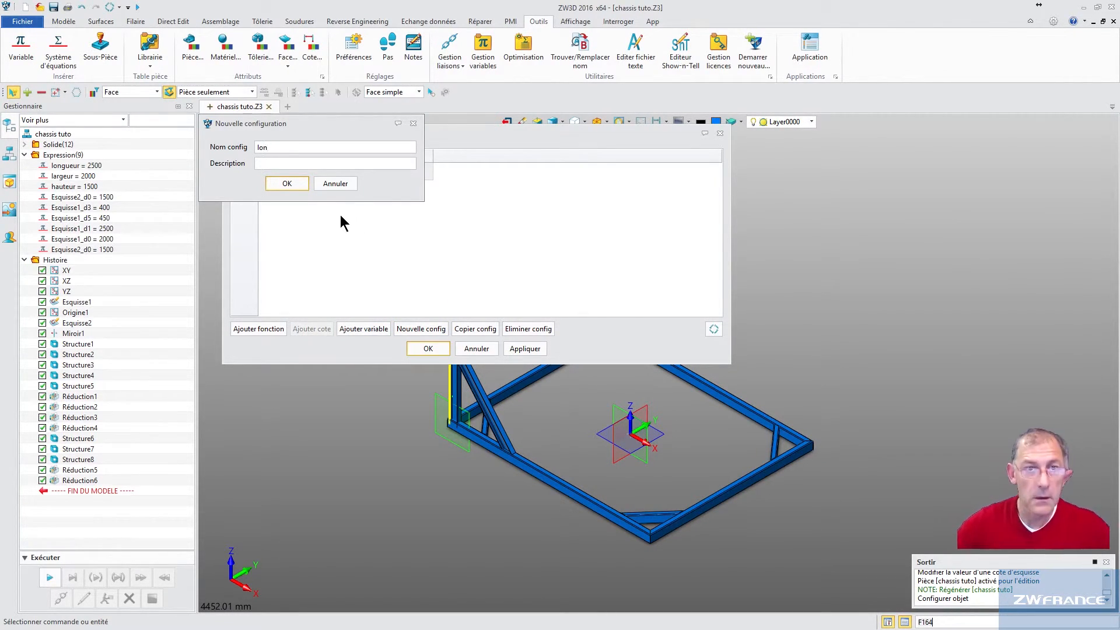
pyautogui.press('BackSpace')
pyautogui.press('BackSpace')
pyautogui.press('BackSpace')
pyautogui.write('cha')
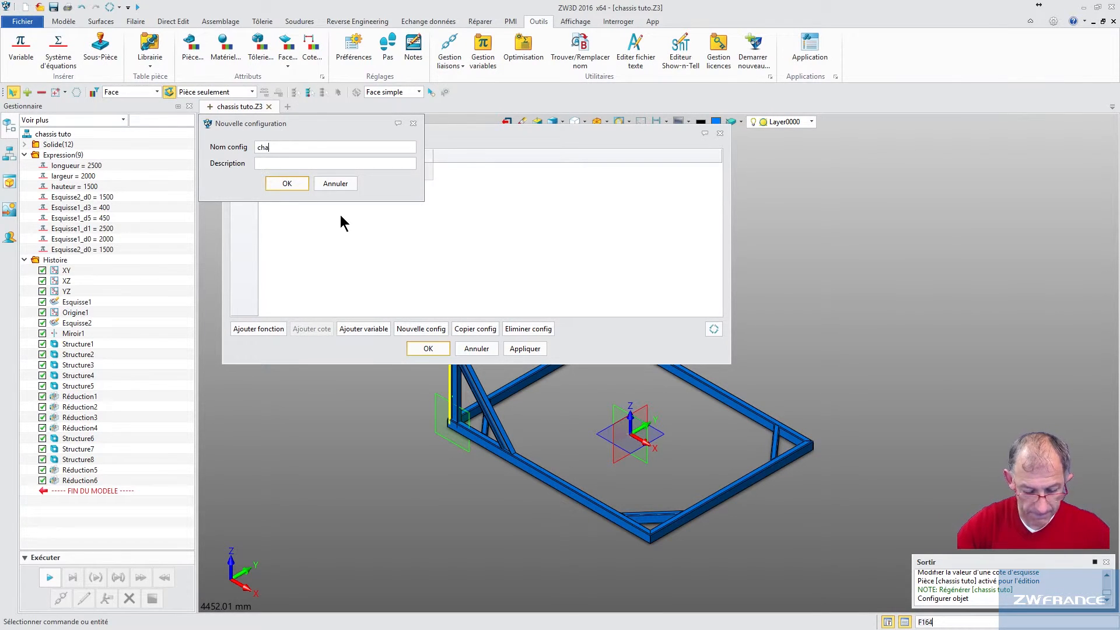
pyautogui.write('ssis long')
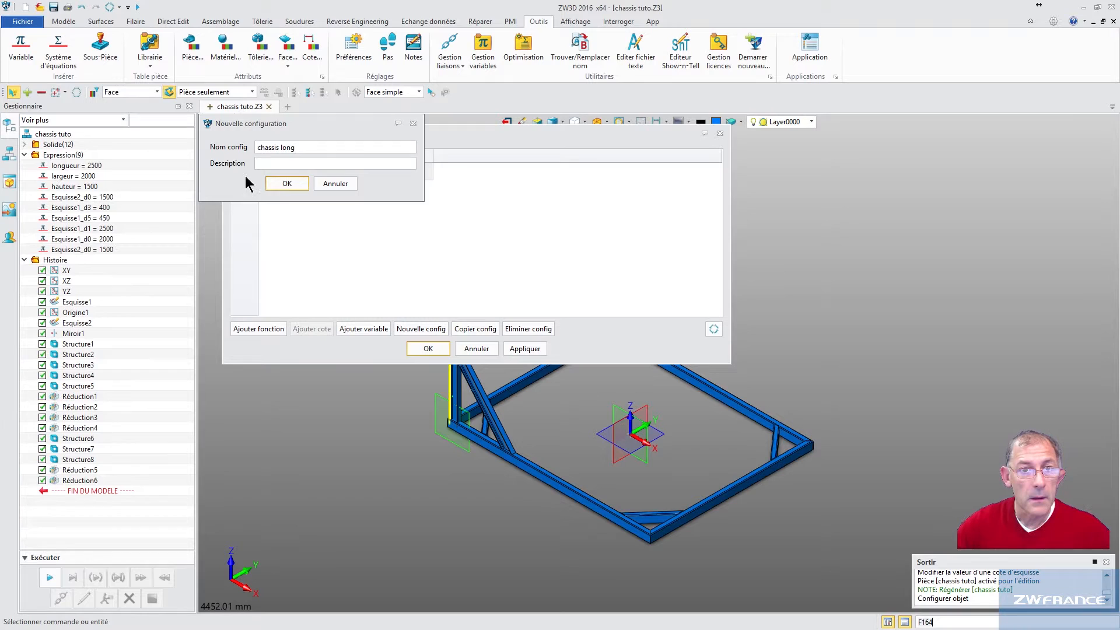
pyautogui.press('Return')
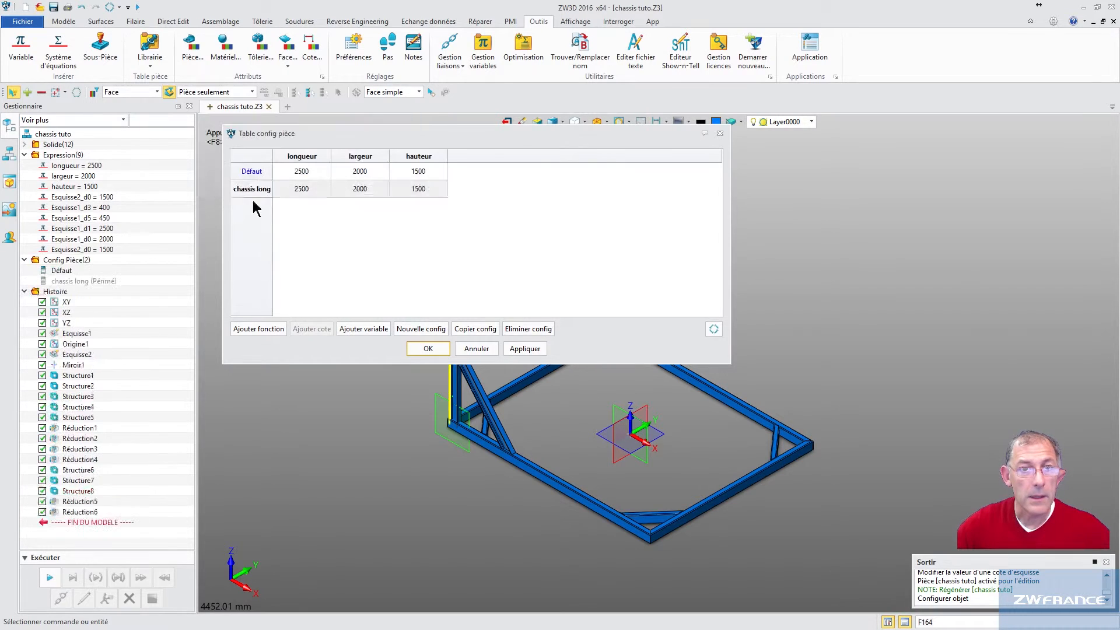
# Create two more configurations named chassis court and chassis inter.
pyautogui.click(430, 330)
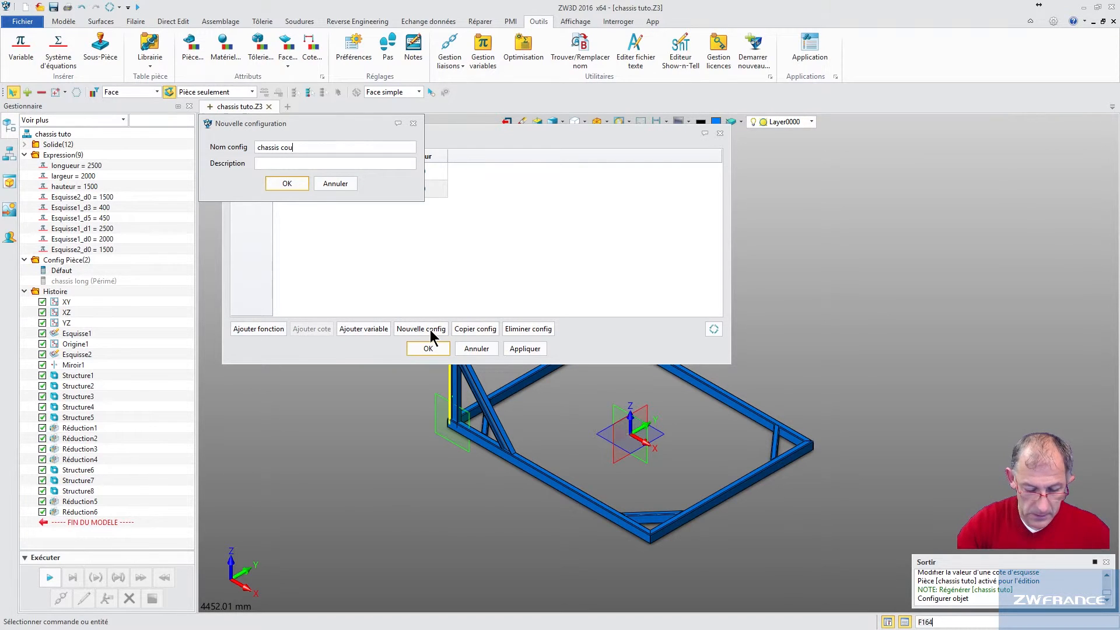
pyautogui.click(292, 184)
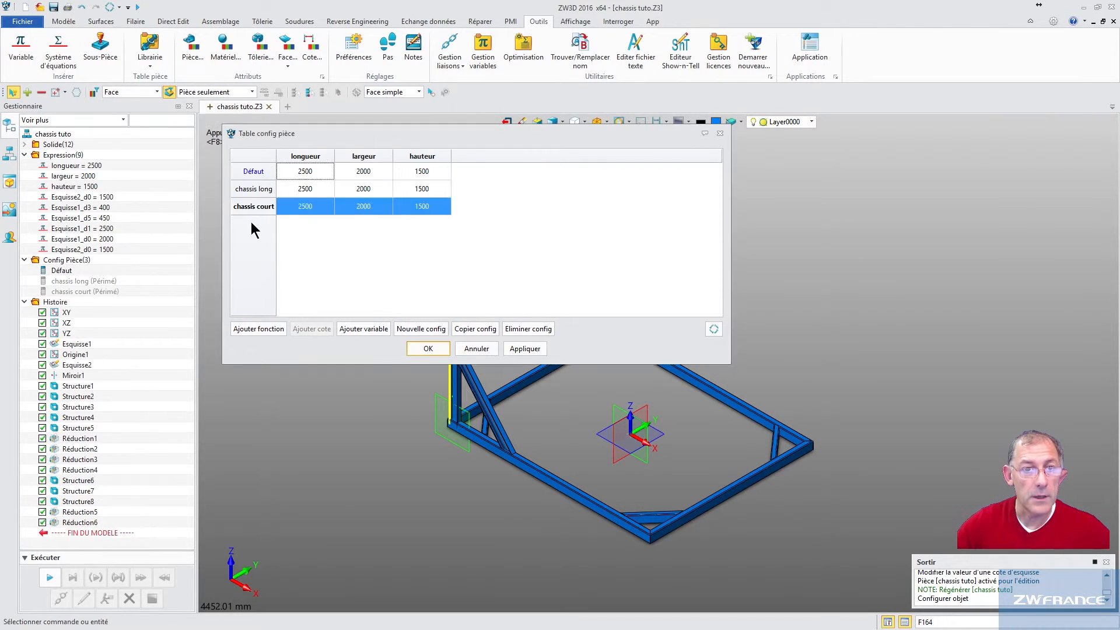
pyautogui.click(421, 330)
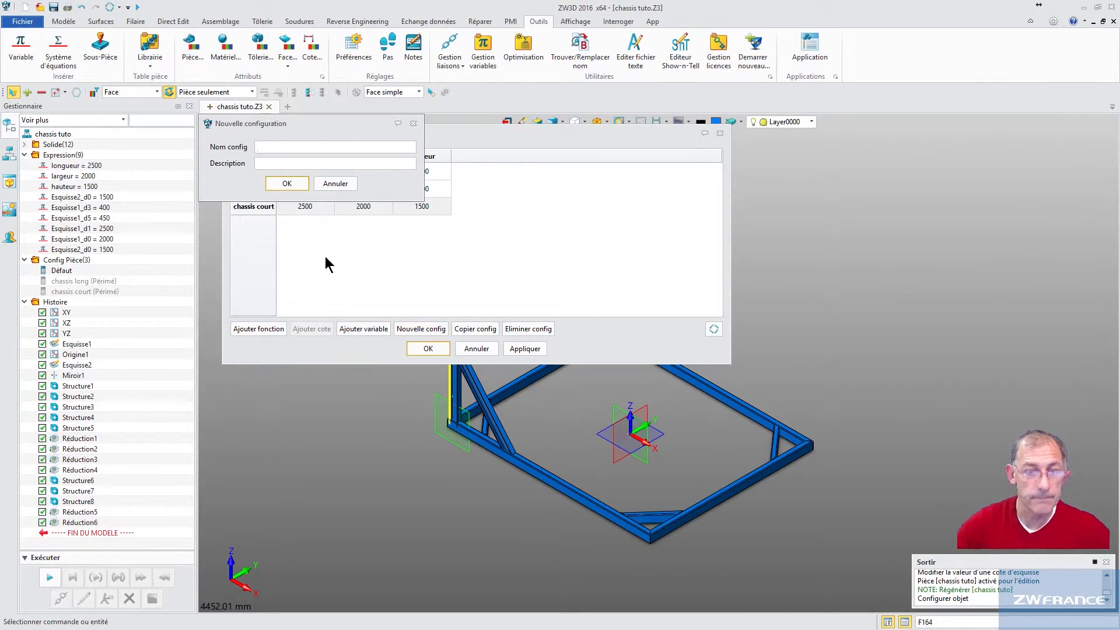
pyautogui.write('chassis')
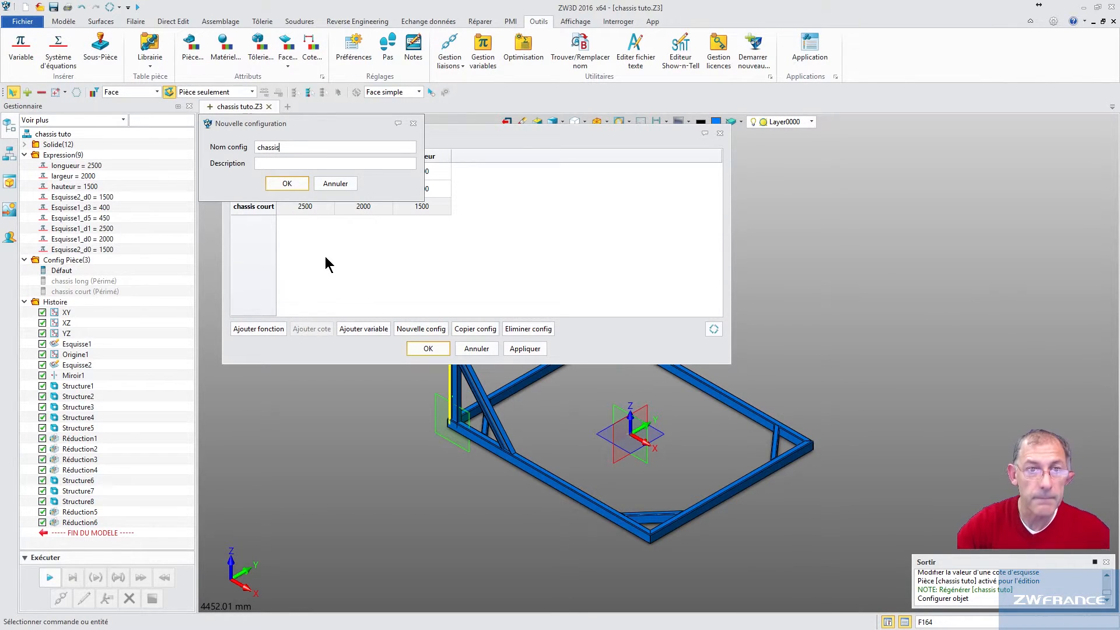
pyautogui.write(' inter')
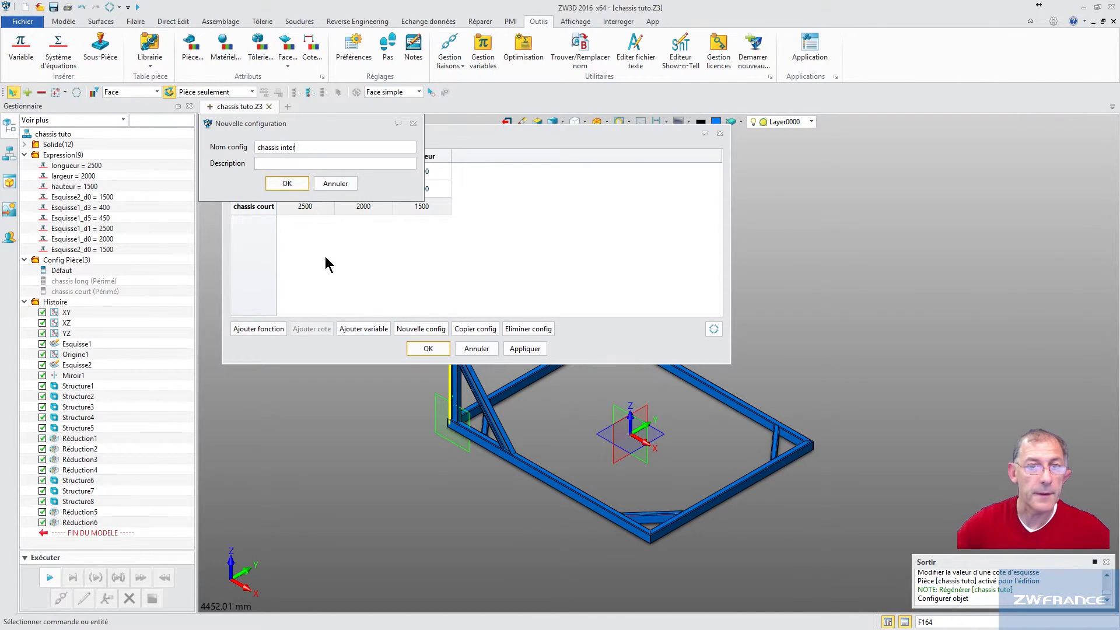
pyautogui.click(295, 183)
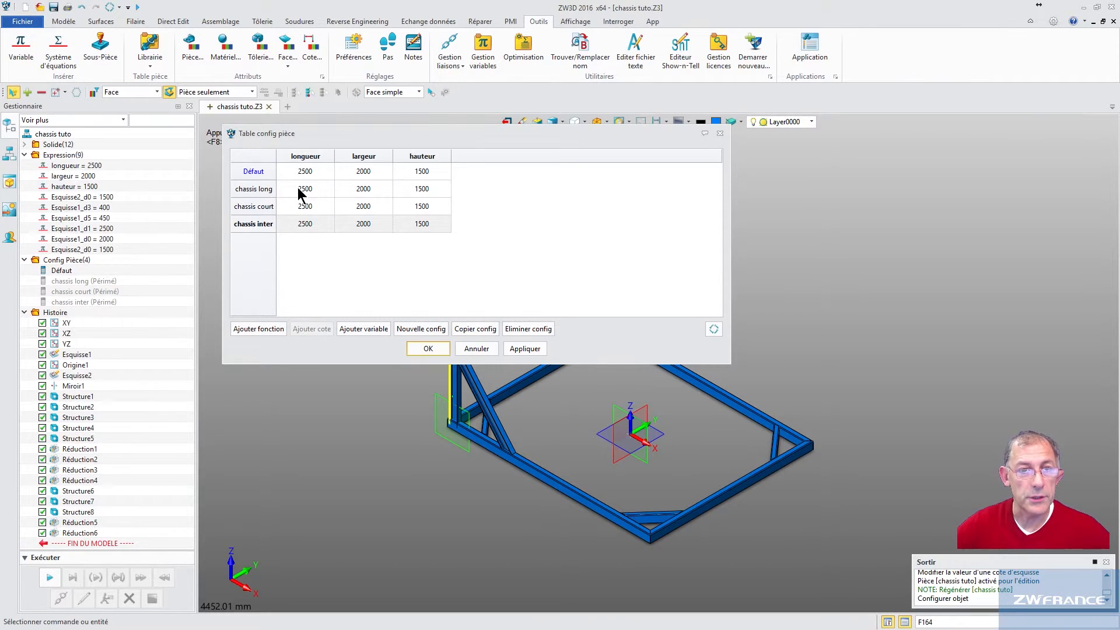
# For the chassis long configuration, set longueur to 3500 and largeur to 2250.
pyautogui.doubleClick(308, 190)
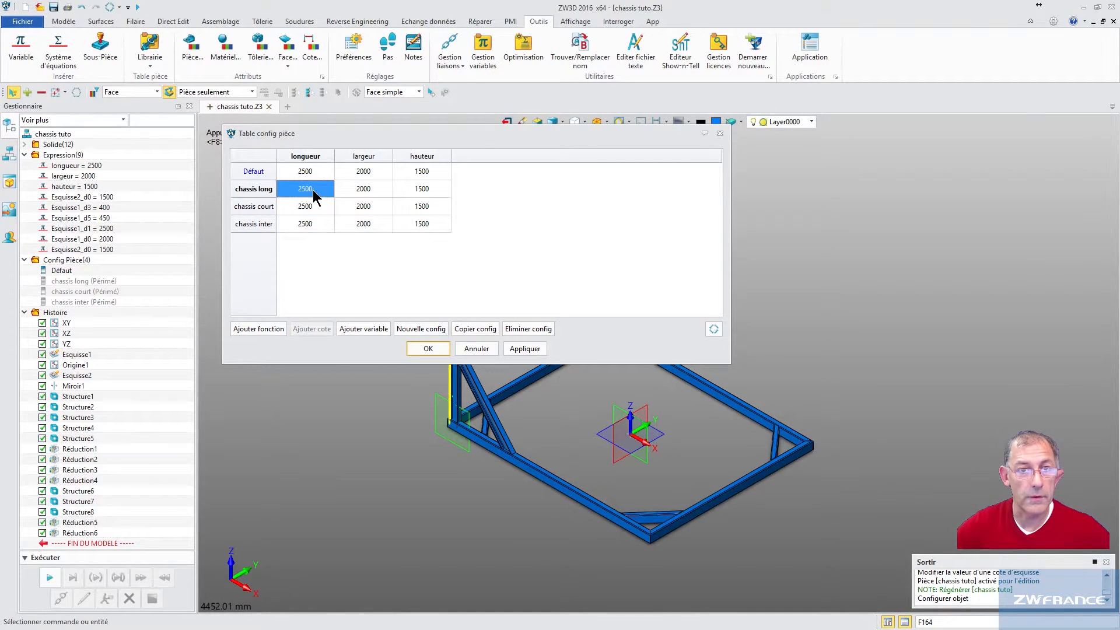
pyautogui.write('3')
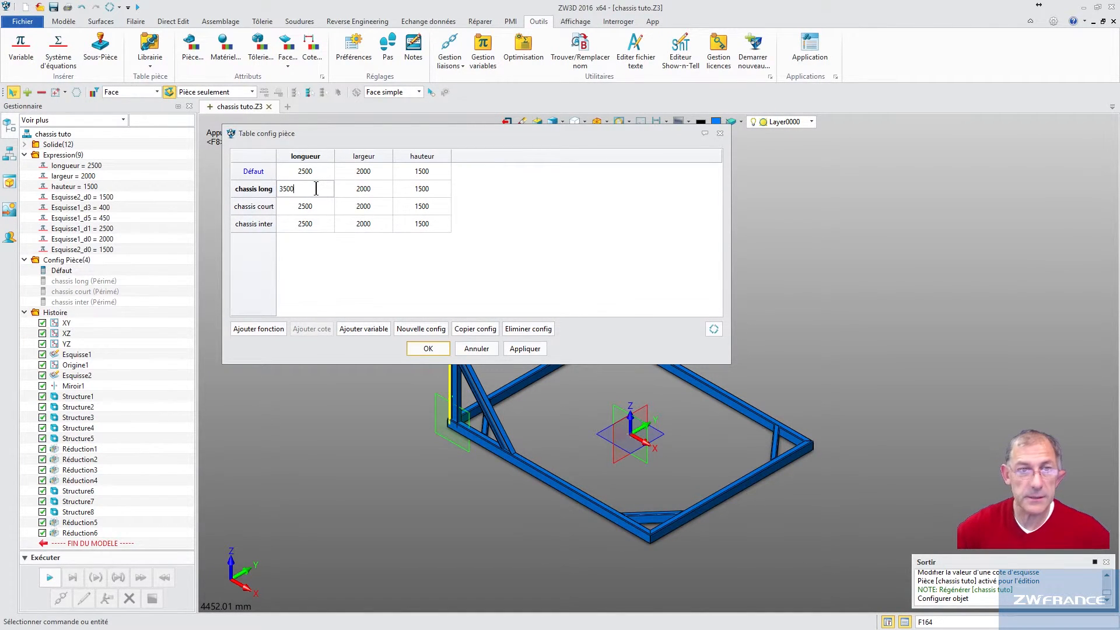
pyautogui.click(373, 190)
pyautogui.click(374, 189)
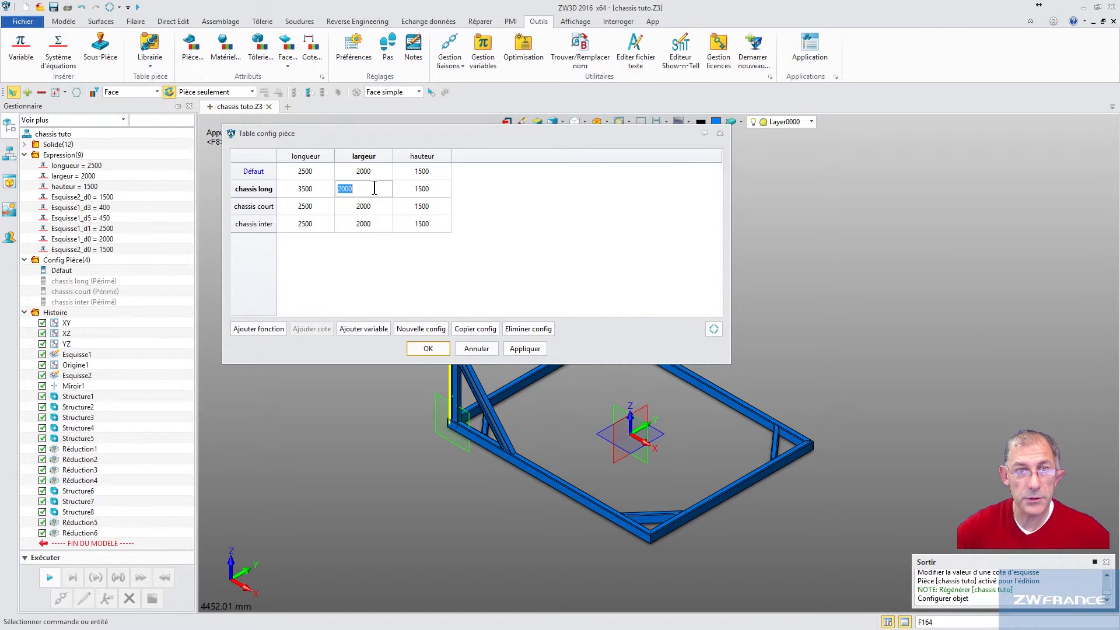
pyautogui.write('25')
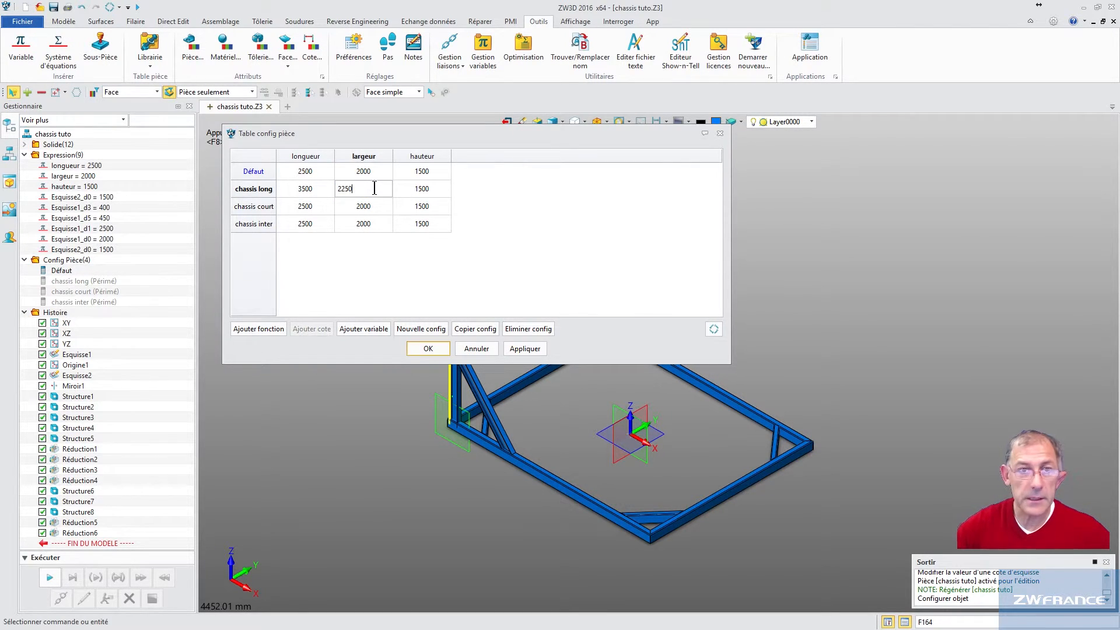
pyautogui.click(425, 191)
pyautogui.click(426, 191)
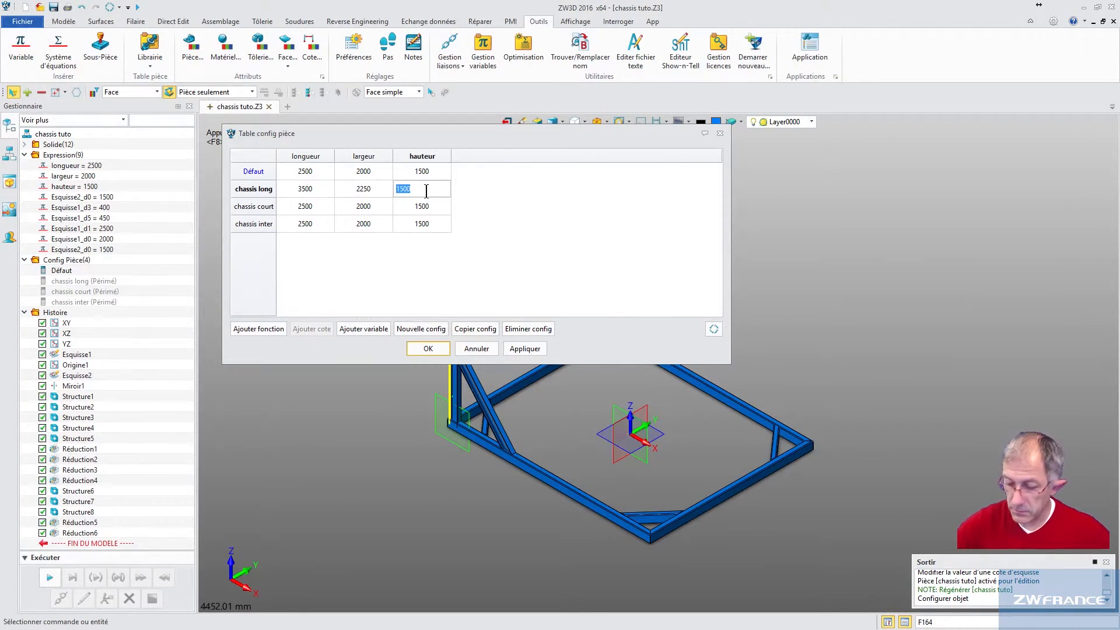
# For the chassis court configuration, set largeur to 1200 and hauteur to 1300.
pyautogui.click(298, 212)
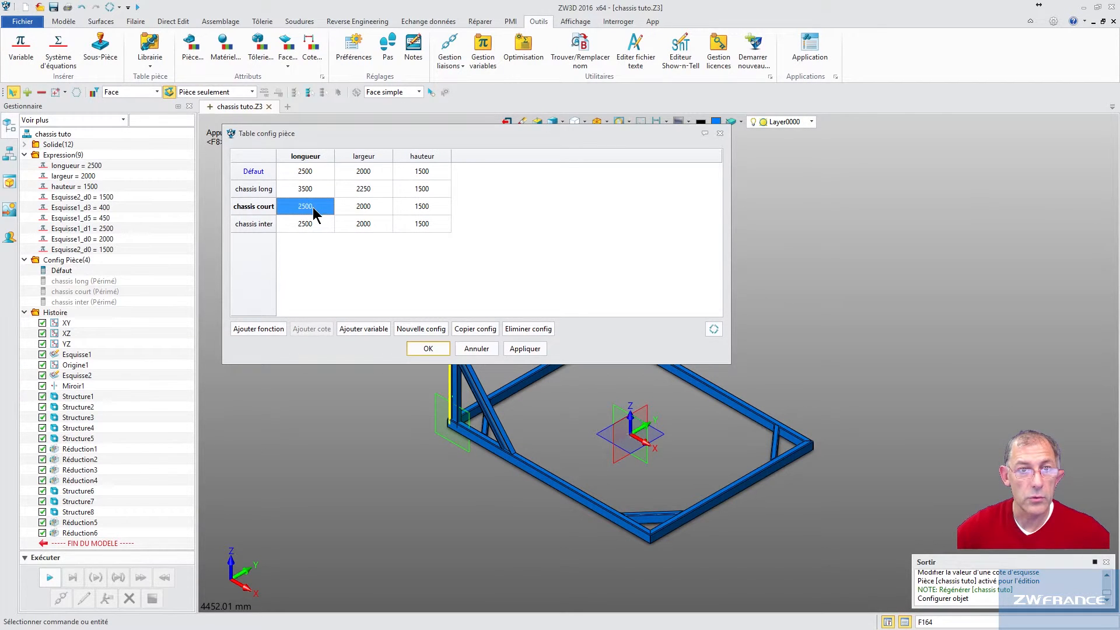
pyautogui.click(363, 210)
pyautogui.click(363, 210)
pyautogui.write('1200')
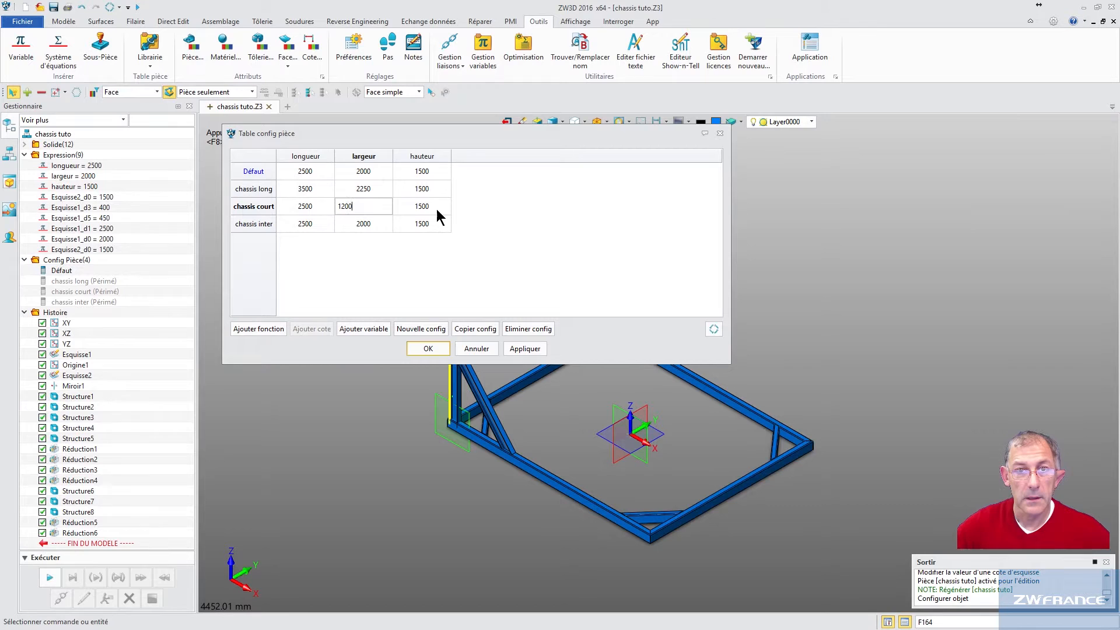
pyautogui.press('Tab')
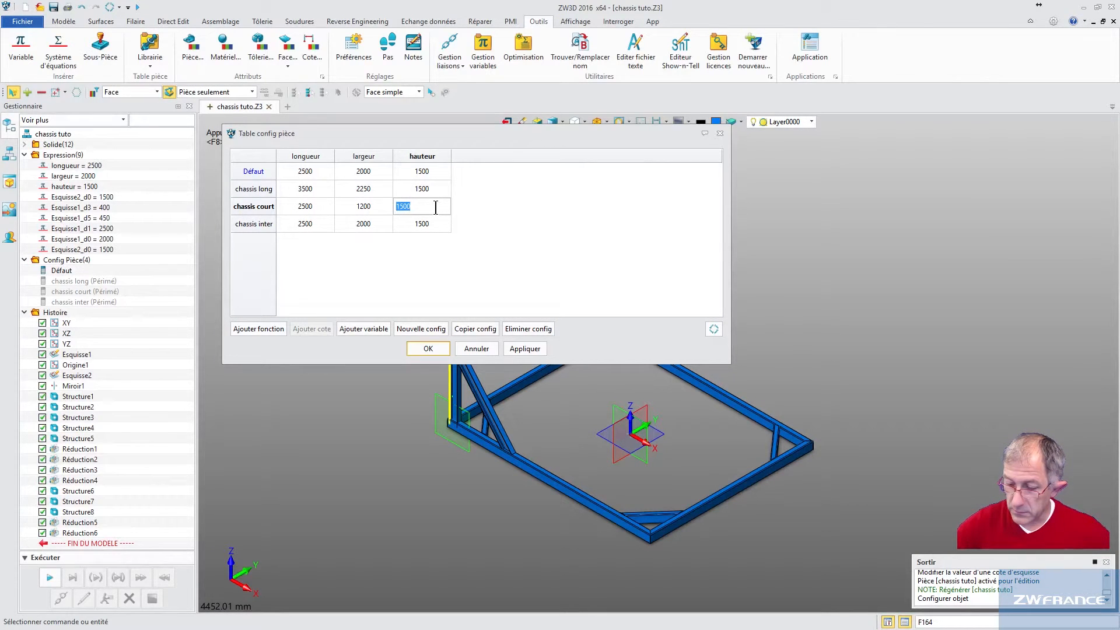
pyautogui.write('130')
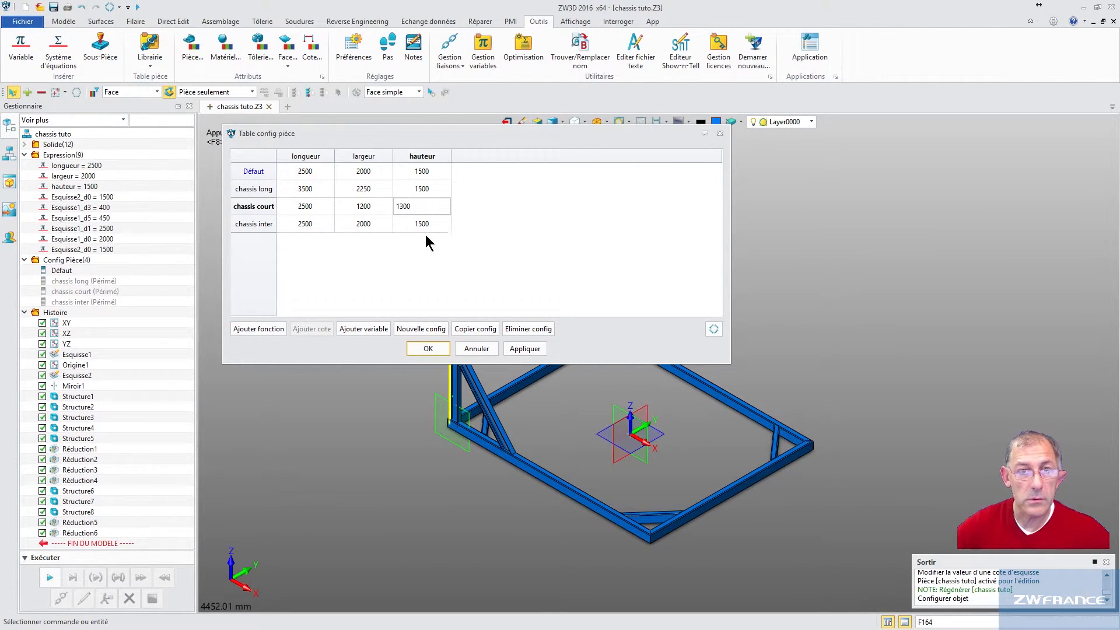
# For the chassis inter configuration, set longueur to 3000, largeur to 1800 and hauteur to 1200.
pyautogui.click(312, 227)
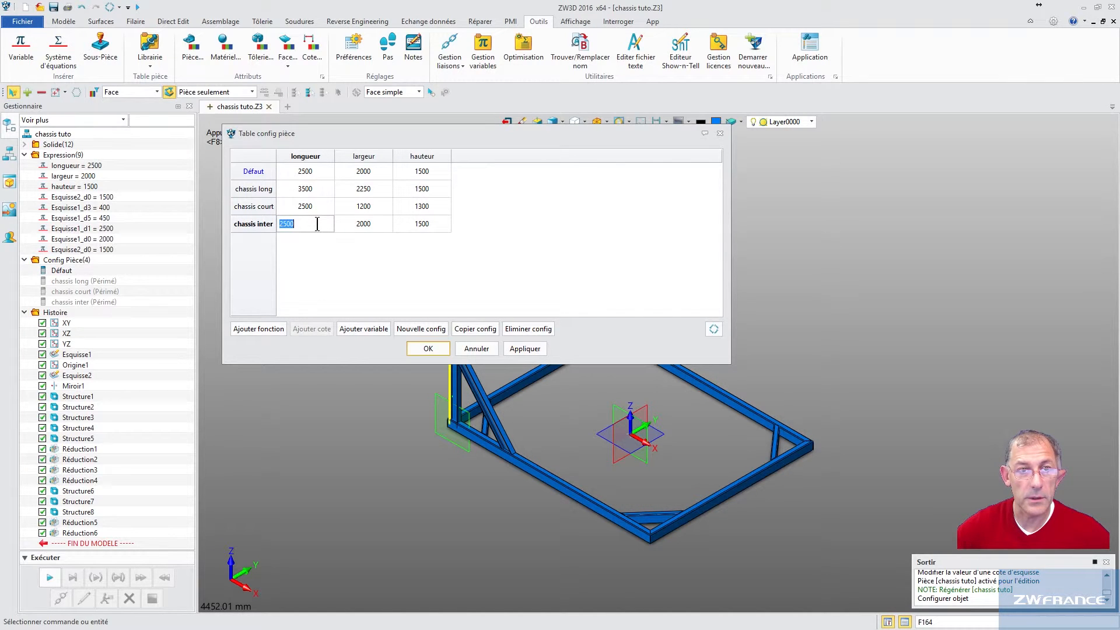
pyautogui.write('30')
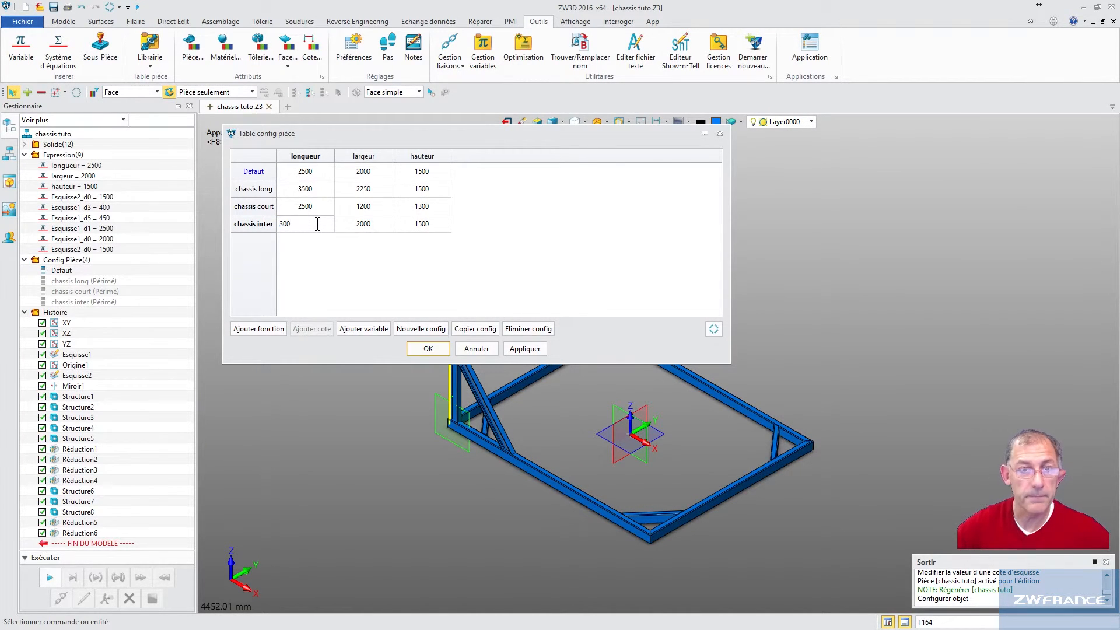
pyautogui.click(363, 227)
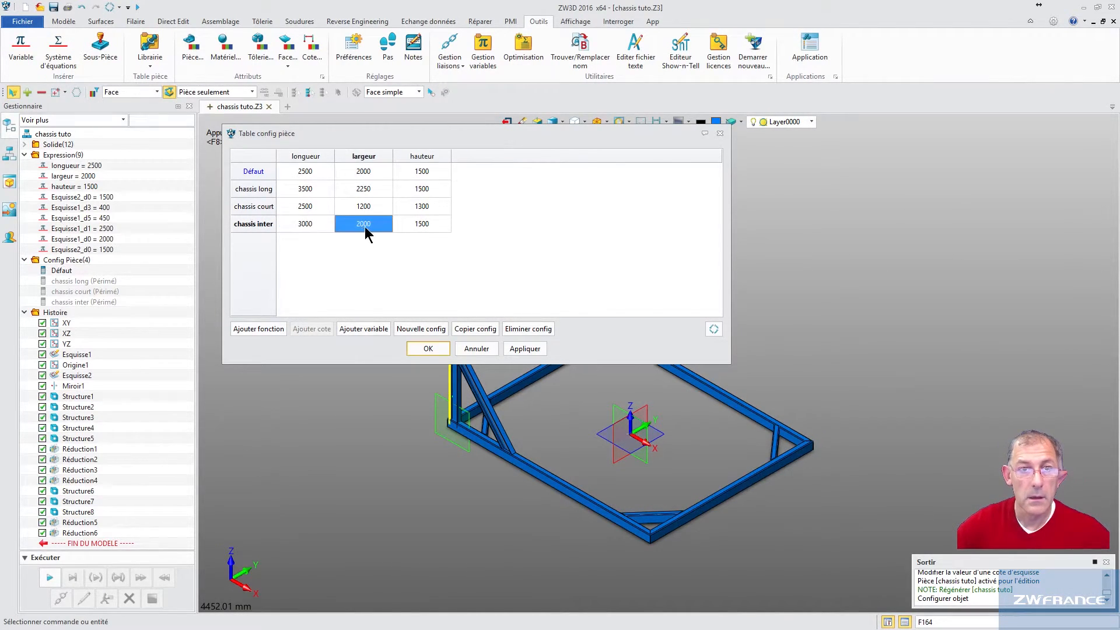
pyautogui.click(365, 226)
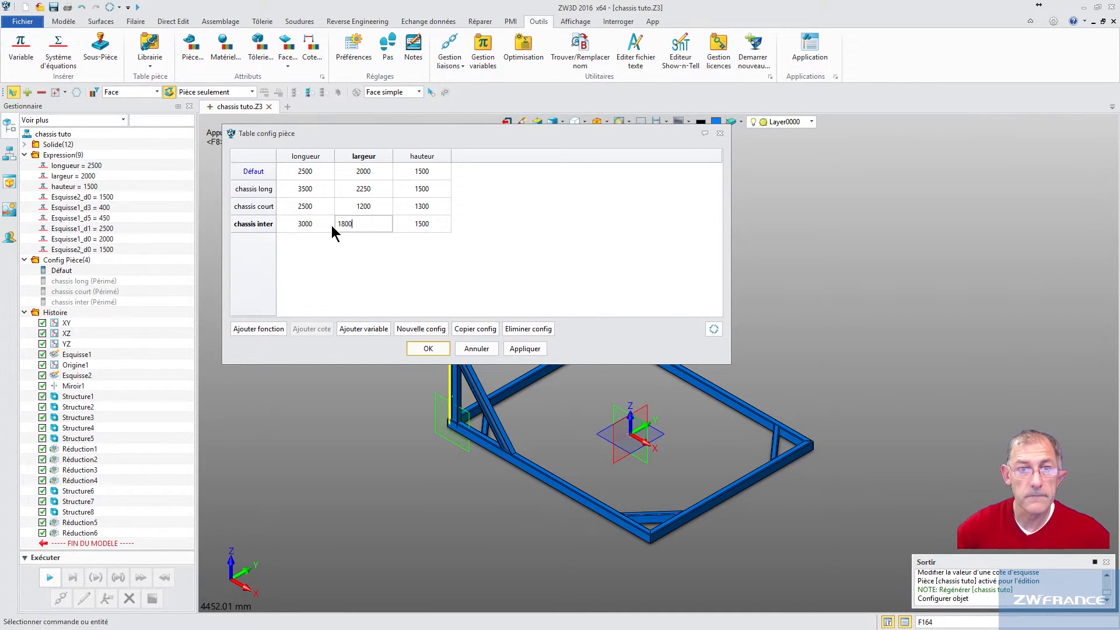
pyautogui.click(432, 224)
pyautogui.click(429, 227)
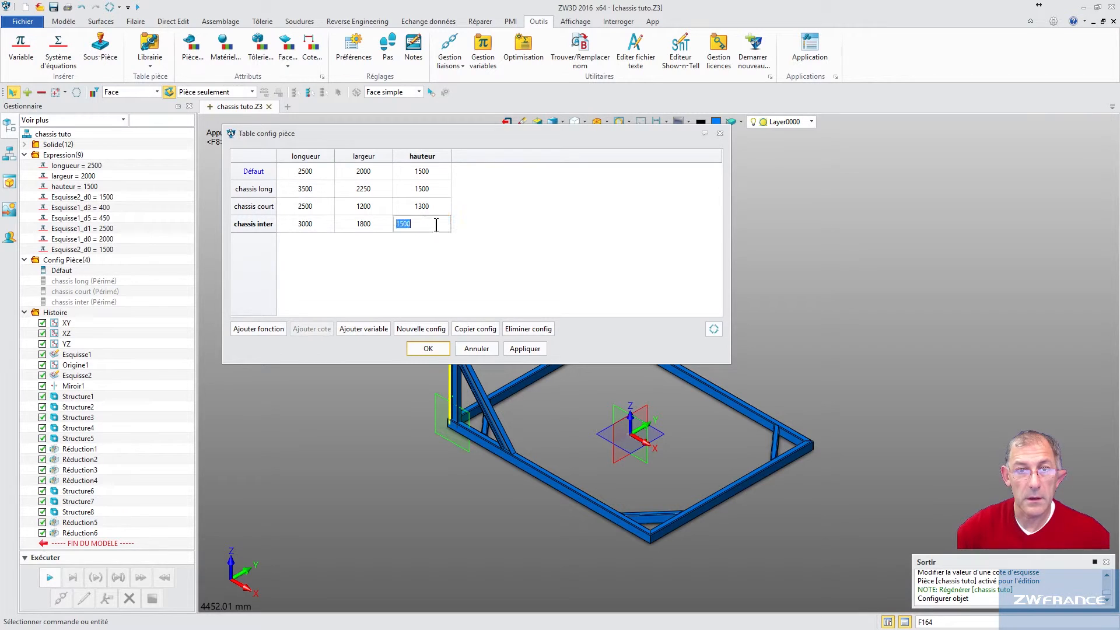
pyautogui.write('120')
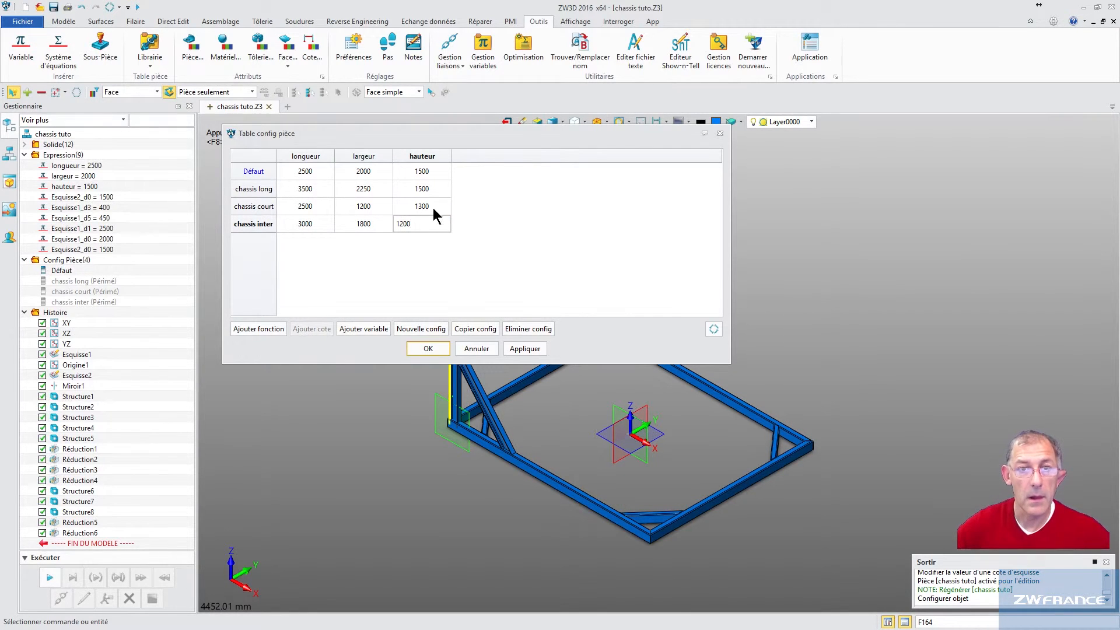
# Apply the values entered for the three chassis configurations and close the part configuration table.
pyautogui.click(435, 206)
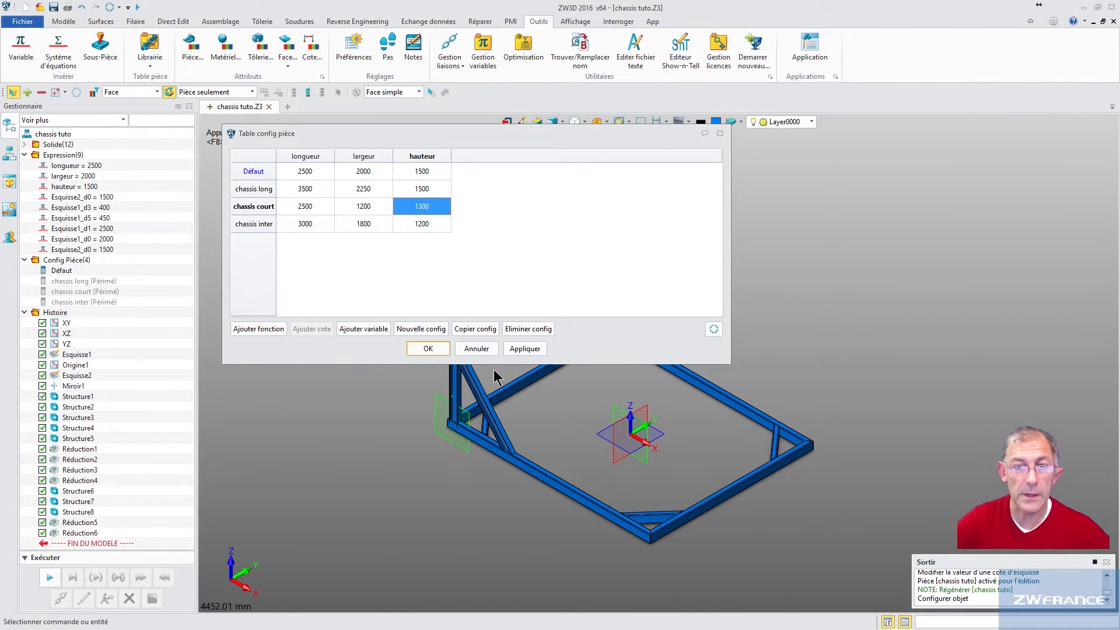
pyautogui.click(518, 349)
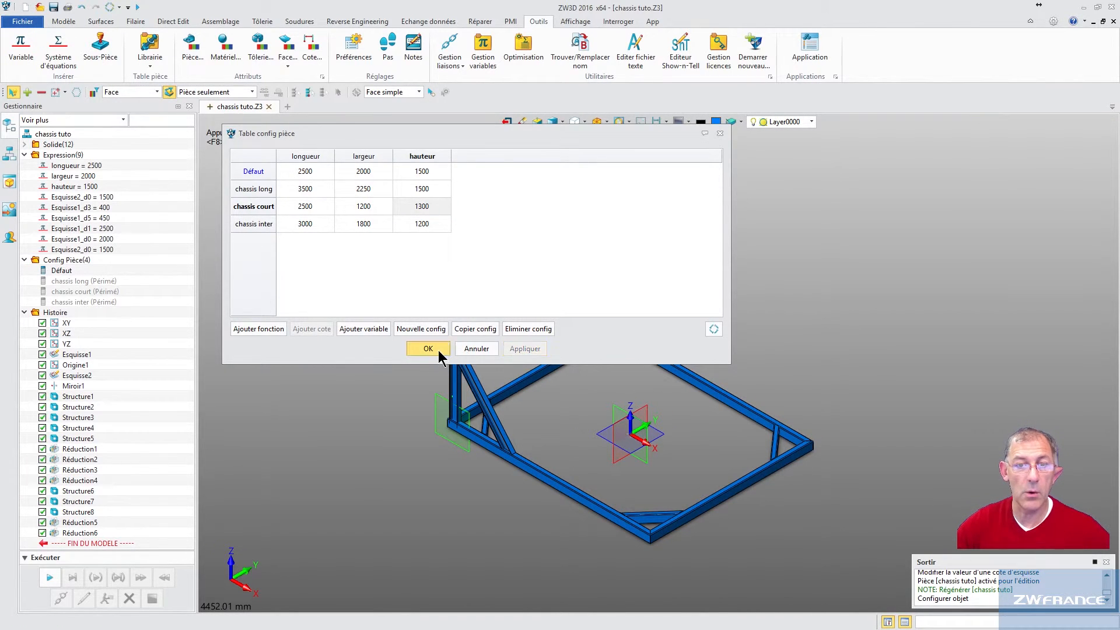
pyautogui.click(439, 350)
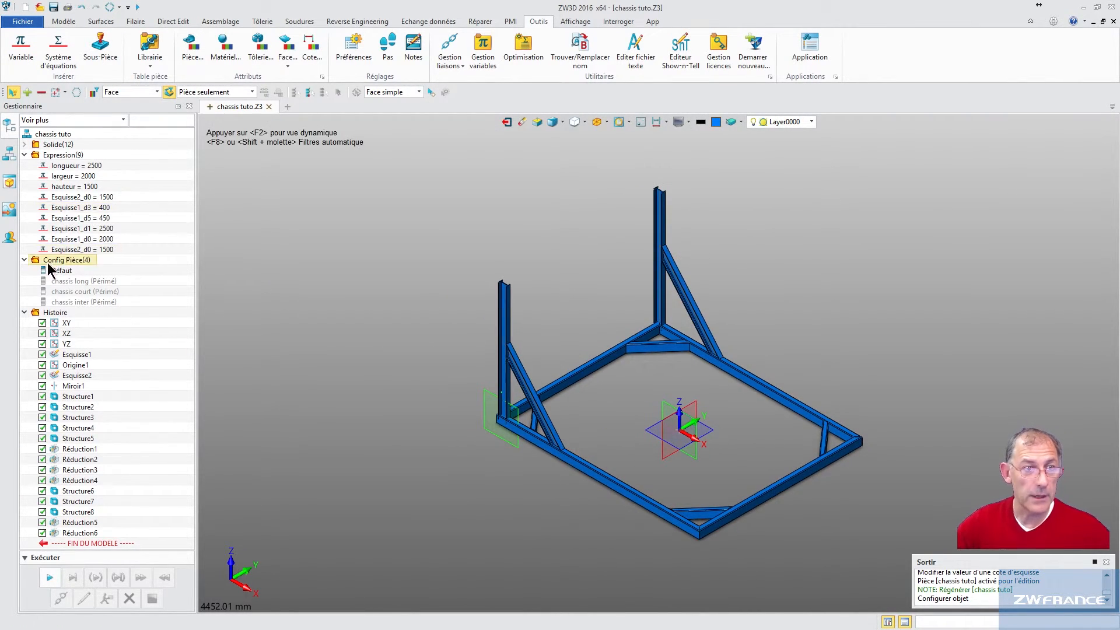
# Activate the chassis long, chassis court and chassis inter configurations in turn, ending with chassis inter active.
pyautogui.click(25, 155)
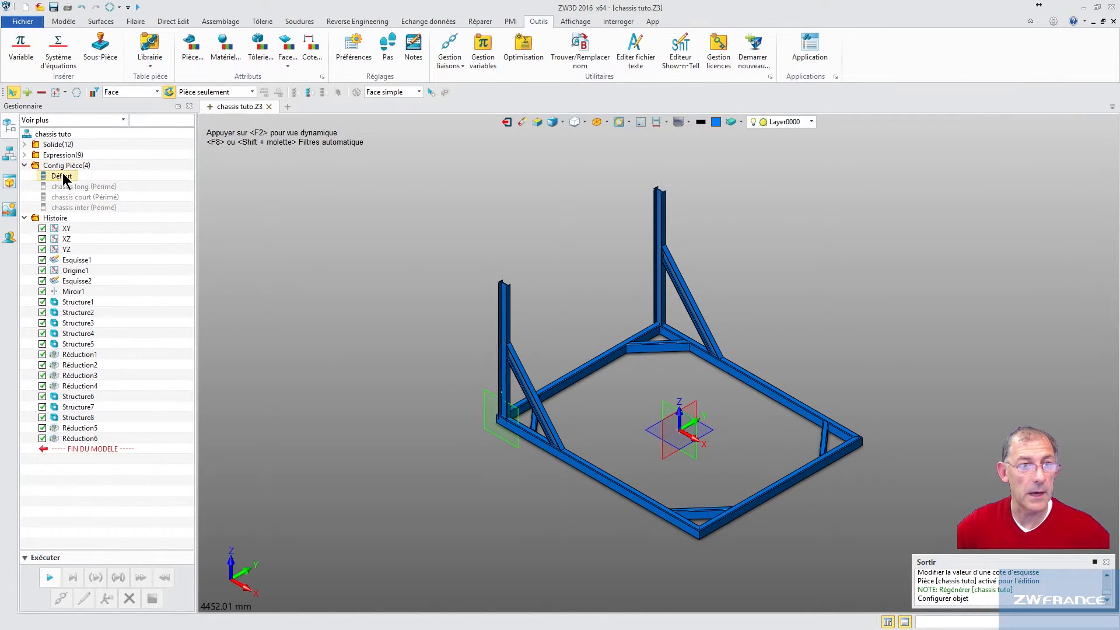
pyautogui.scroll(-1, 308, 255)
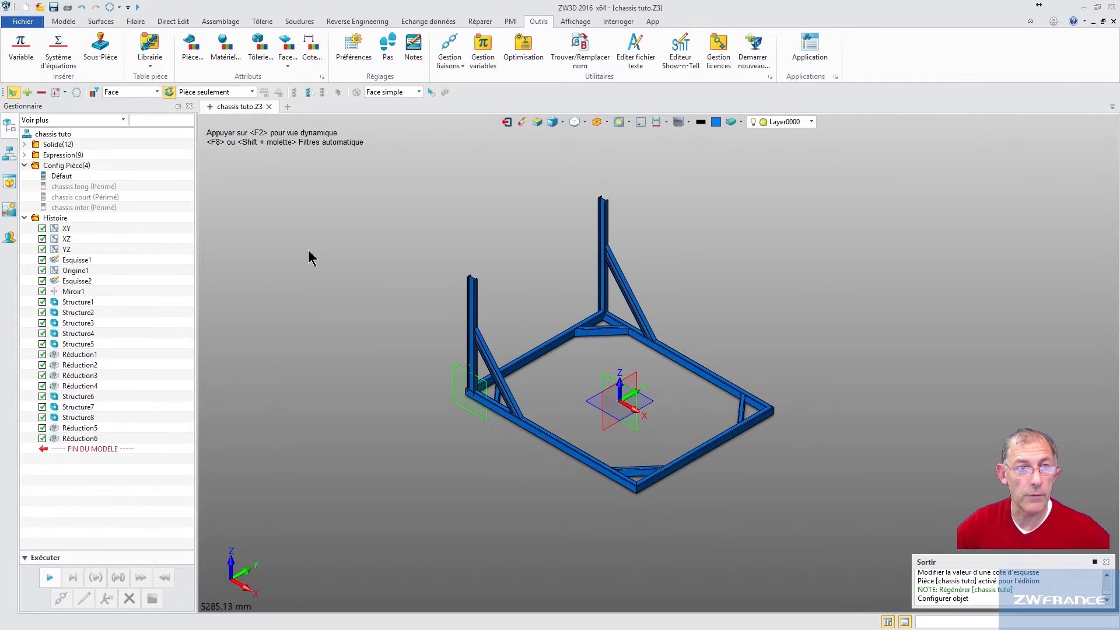
pyautogui.doubleClick(92, 186)
pyautogui.doubleClick(80, 197)
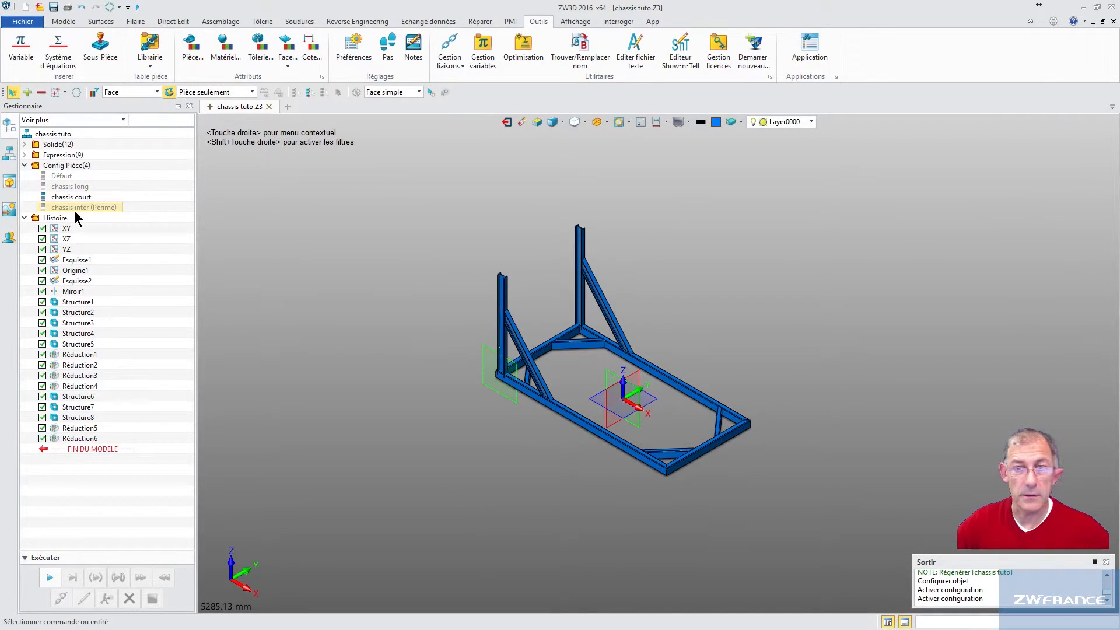
pyautogui.doubleClick(75, 209)
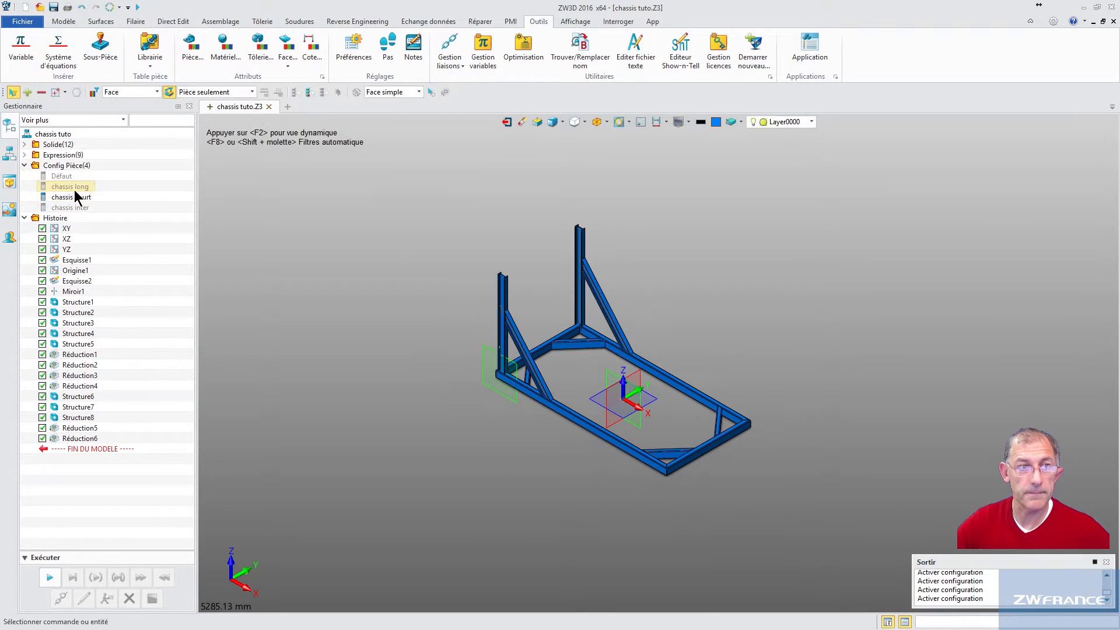
pyautogui.doubleClick(75, 187)
pyautogui.doubleClick(80, 208)
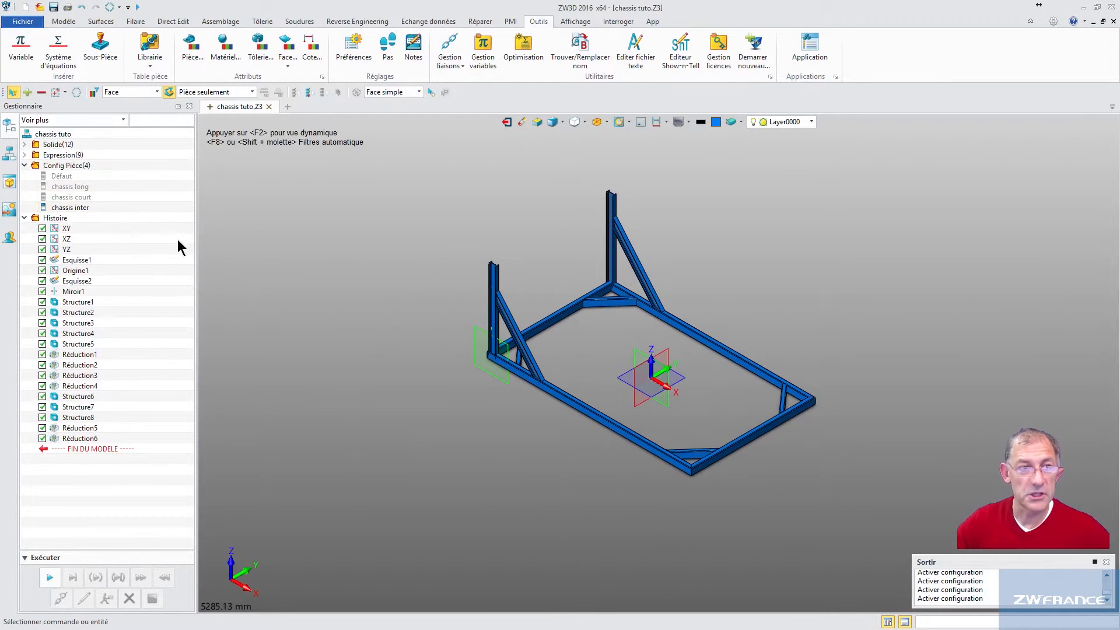
# Examine the chassis inter frame, especially the joint between the near upright post and the long base rail.
pyautogui.scroll(-2, 403, 310)
pyautogui.scroll(-1, 406, 308)
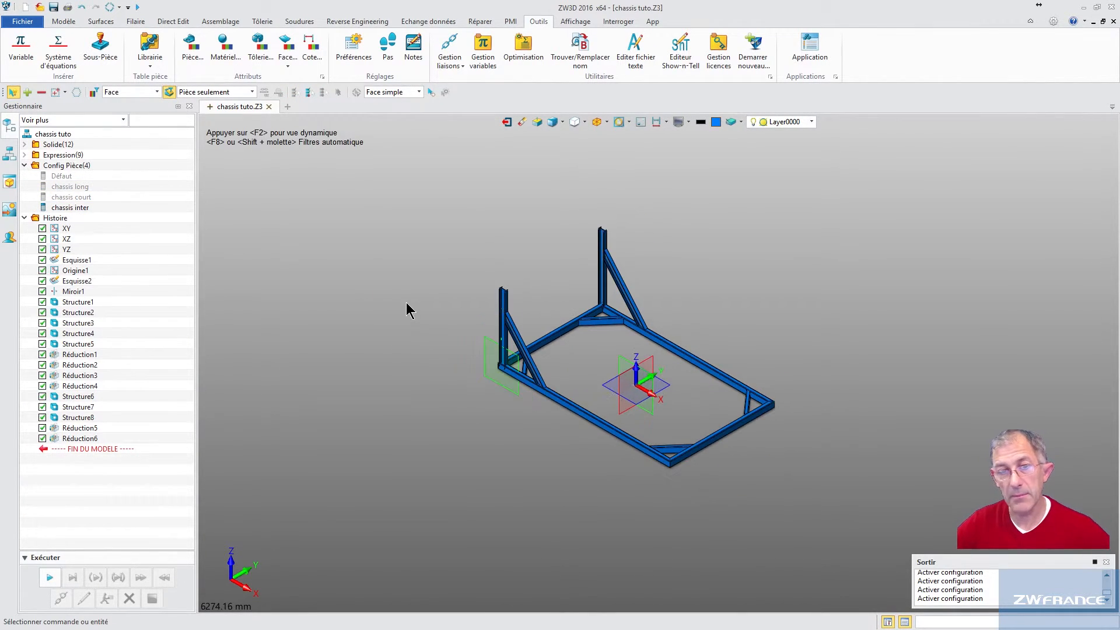
pyautogui.scroll(5, 407, 303)
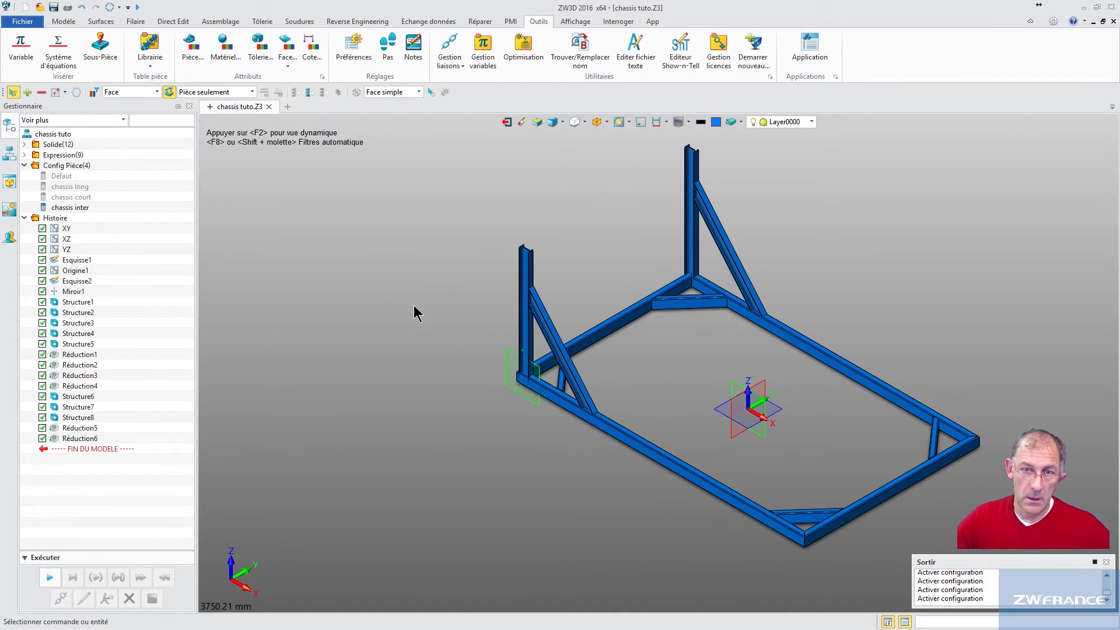
pyautogui.moveTo(489, 317); pyautogui.dragTo(457, 324, button='middle')
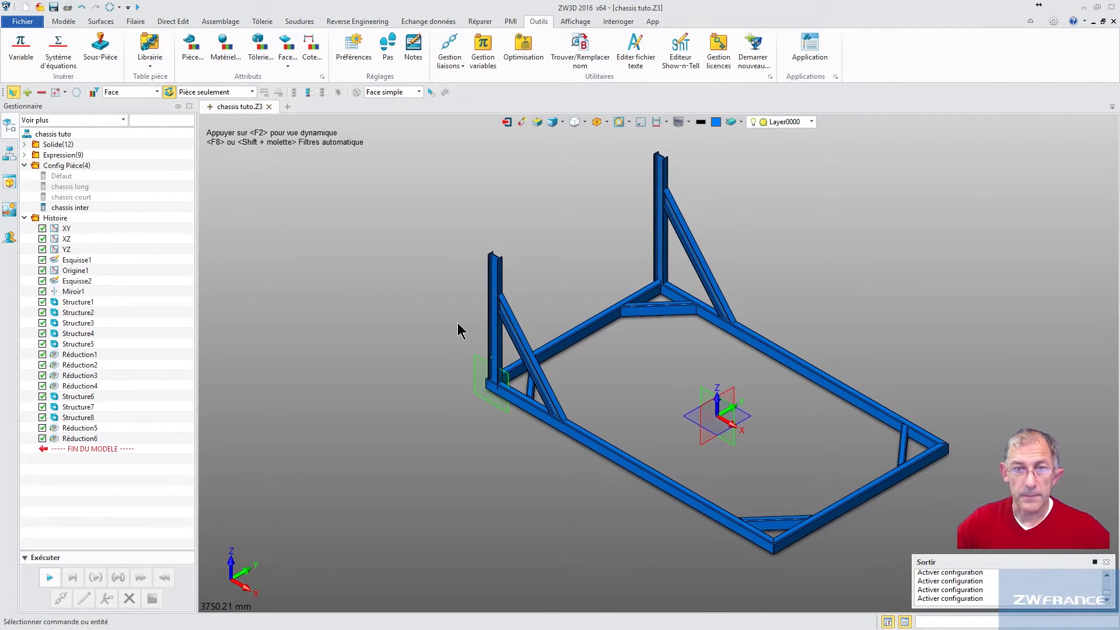
pyautogui.scroll(6, 495, 408)
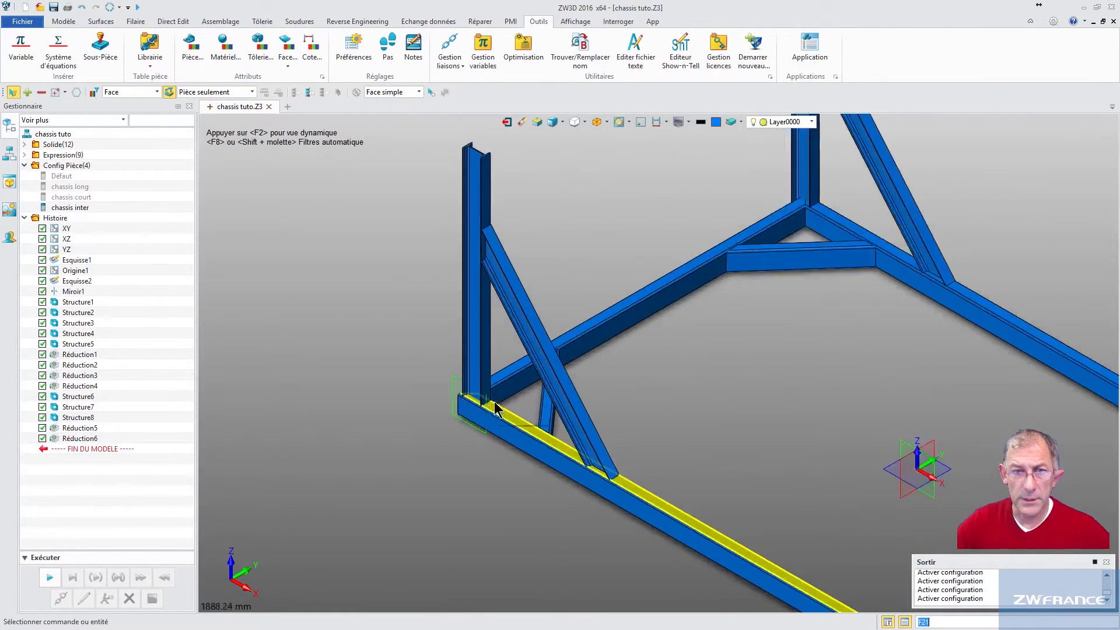
pyautogui.scroll(-5, 495, 408)
pyautogui.scroll(5, 467, 399)
pyautogui.scroll(-5, 466, 399)
pyautogui.scroll(2, 408, 327)
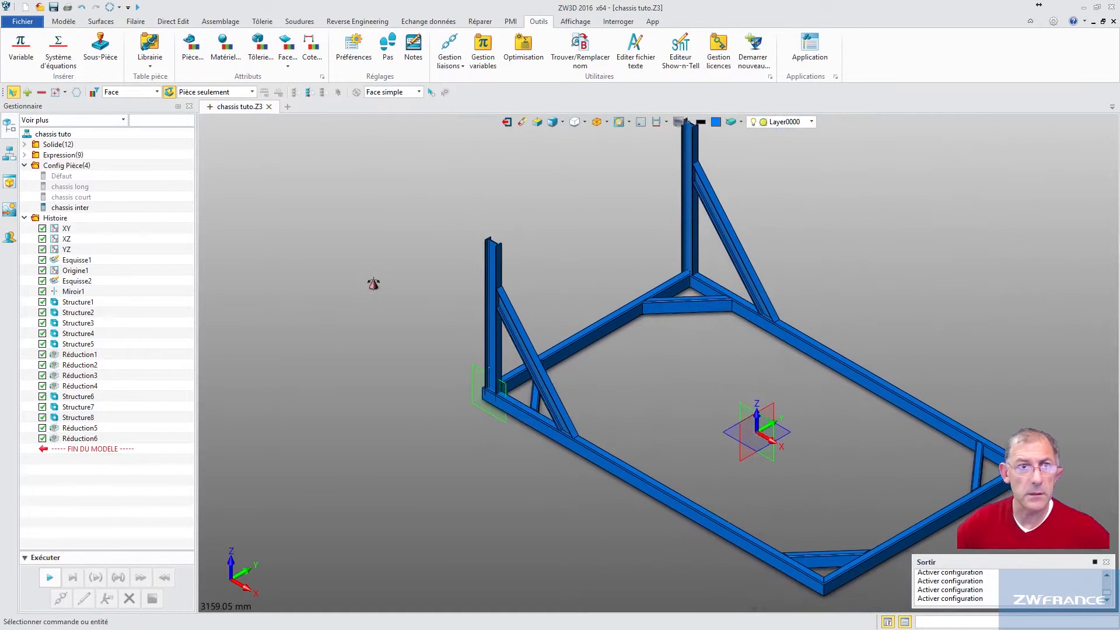
pyautogui.moveTo(374, 284); pyautogui.dragTo(364, 279, button='middle')
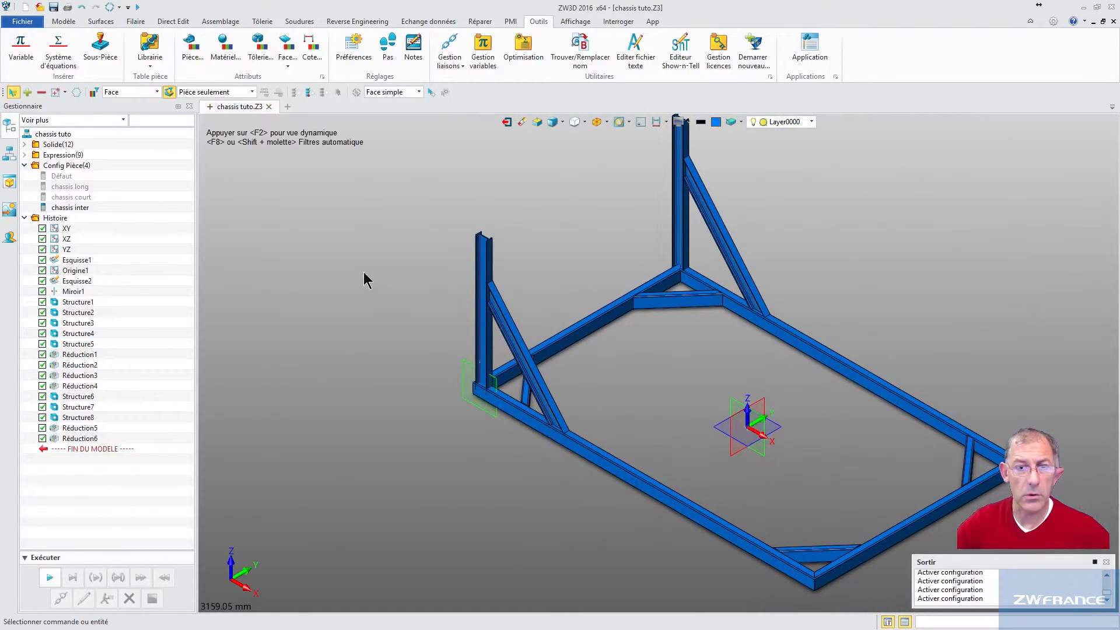
# Trim the near upright post with the Réduction command, using the upper face of the long rail beneath it as the limit.
pyautogui.click(66, 23)
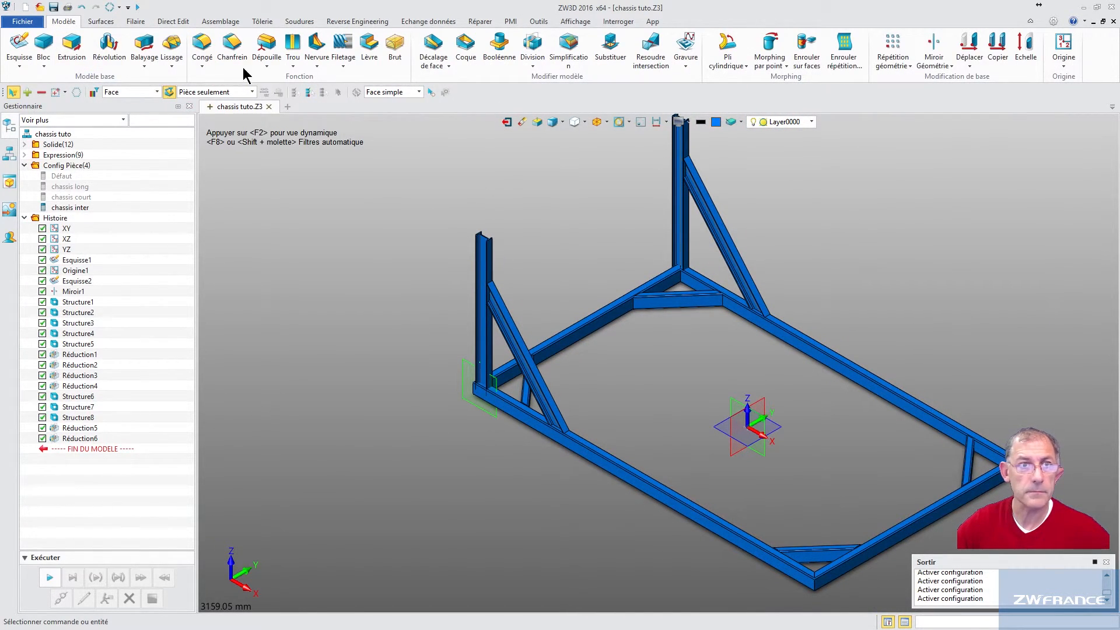
pyautogui.click(304, 22)
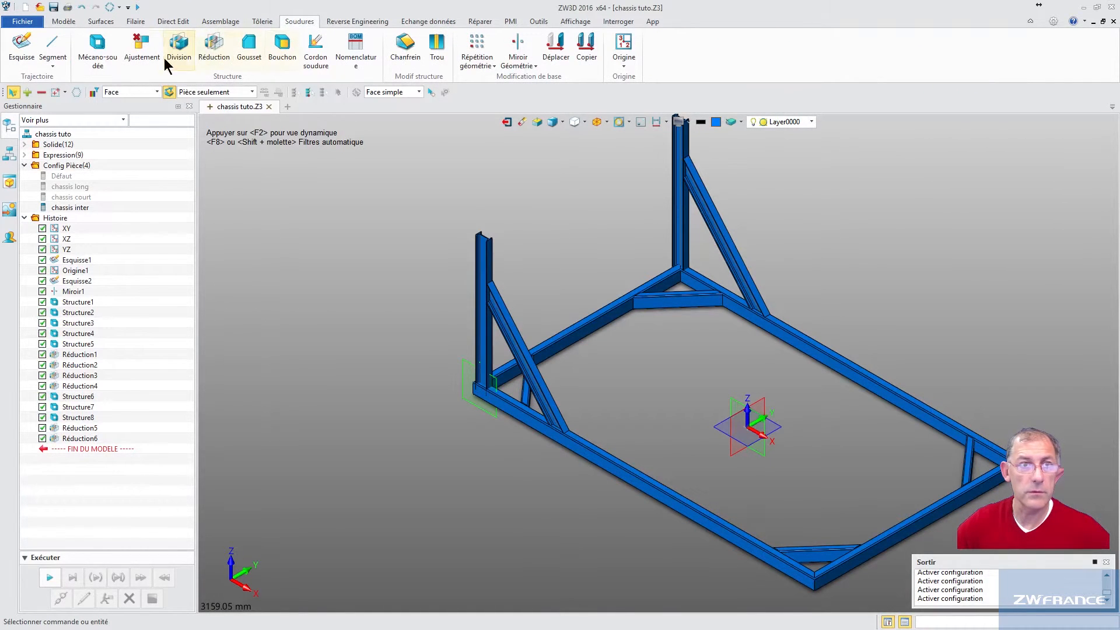
pyautogui.click(218, 53)
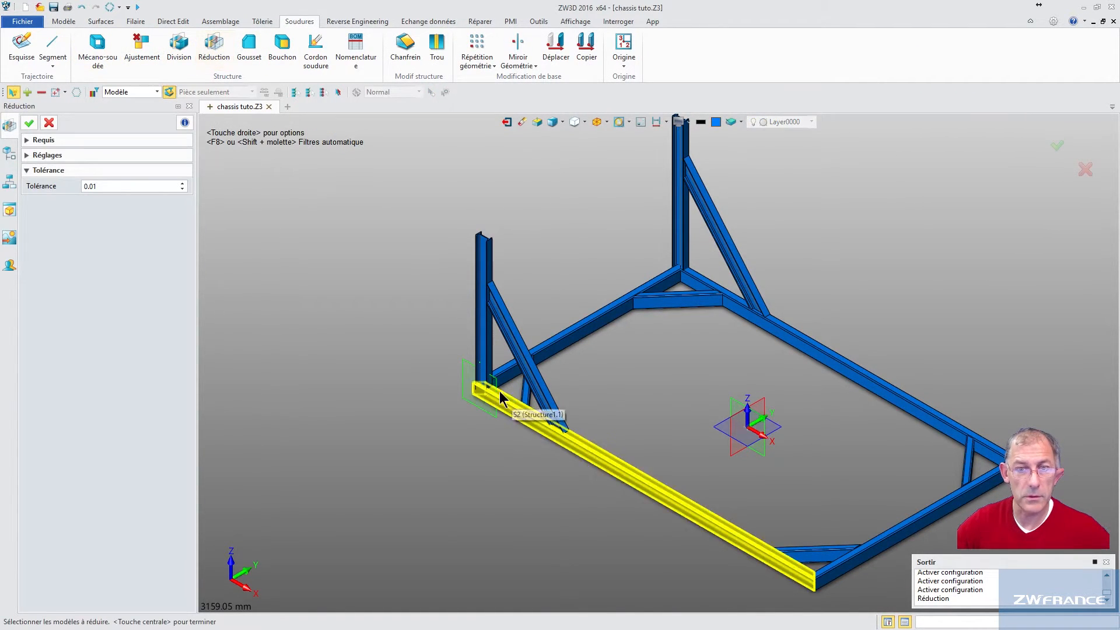
pyautogui.scroll(3, 483, 341)
pyautogui.click(483, 340)
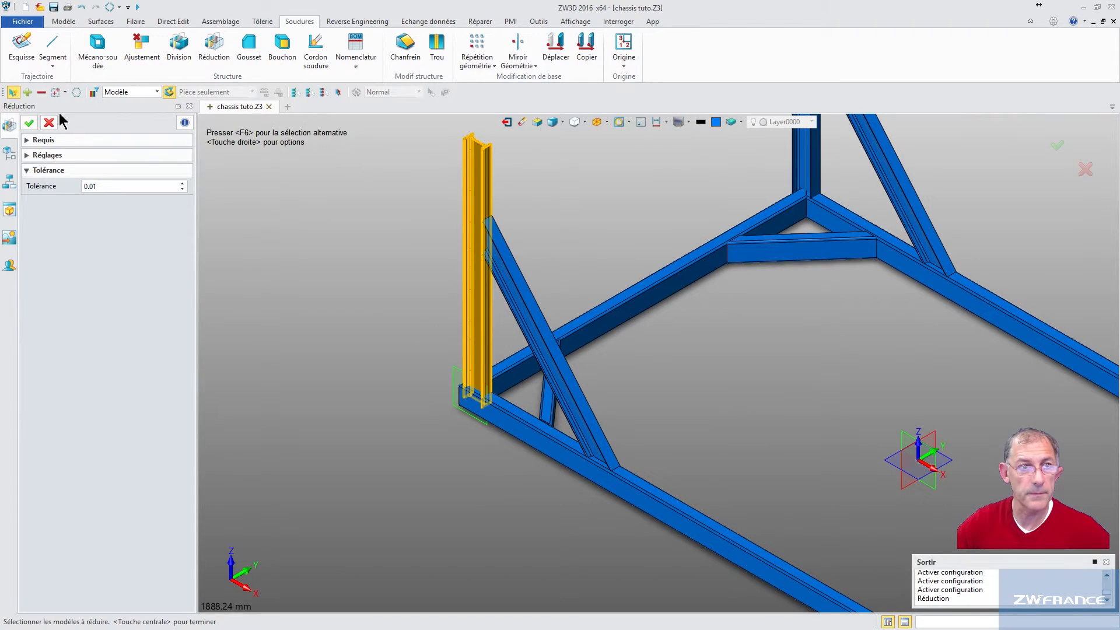
pyautogui.click(27, 140)
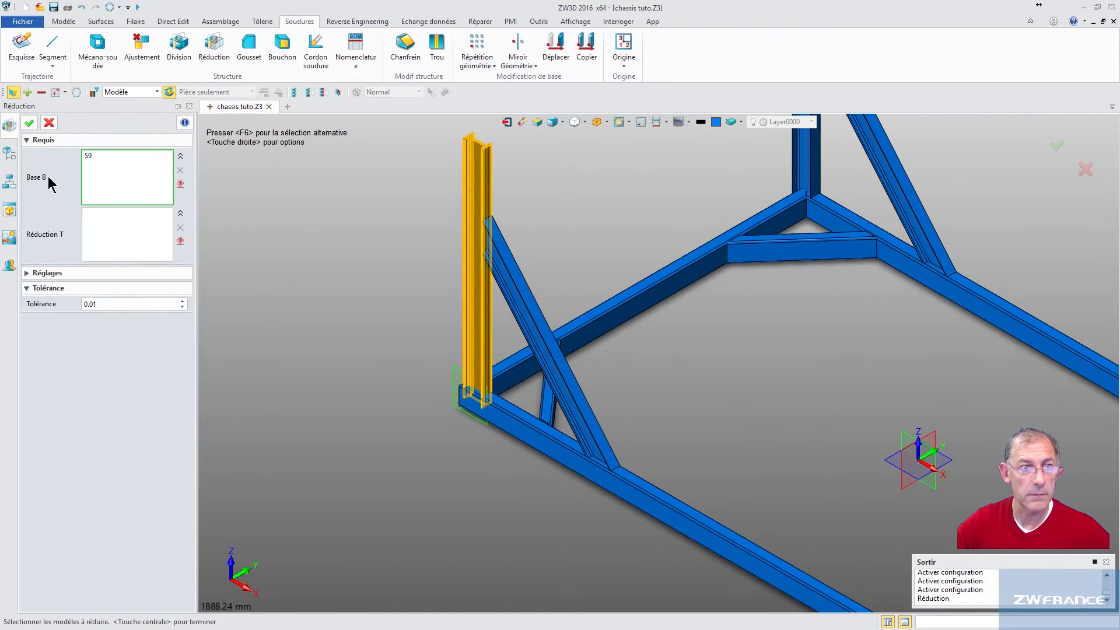
pyautogui.click(138, 241)
pyautogui.click(500, 420)
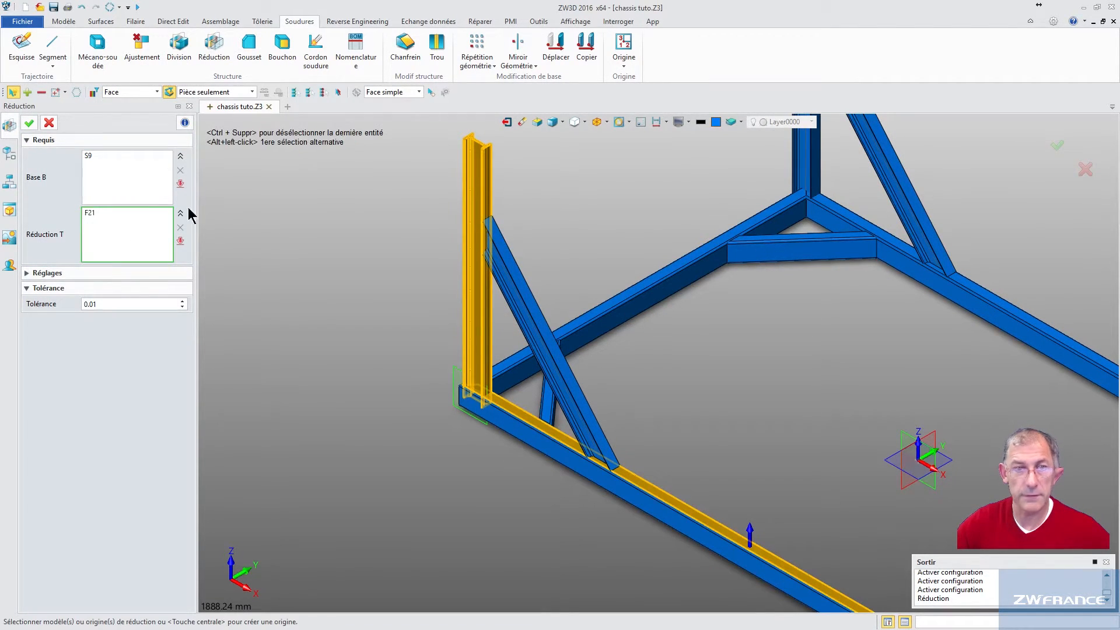
pyautogui.click(29, 123)
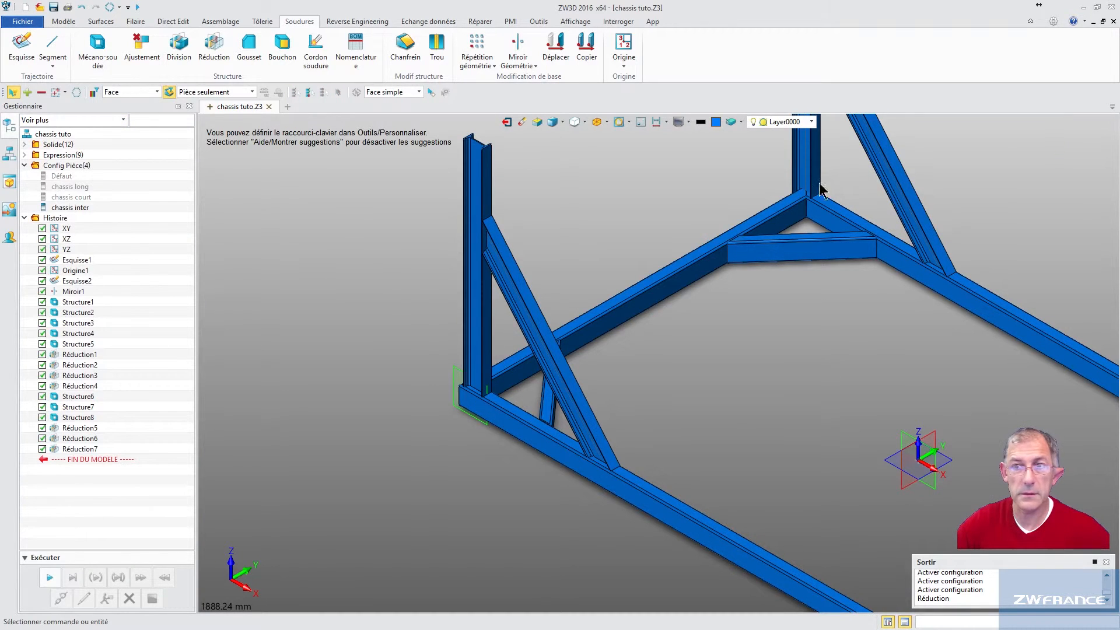
# Trim the far upright post with the Réduction command against the upper face of the opposite long rail.
pyautogui.moveTo(711, 200); pyautogui.dragTo(626, 288, button='middle')
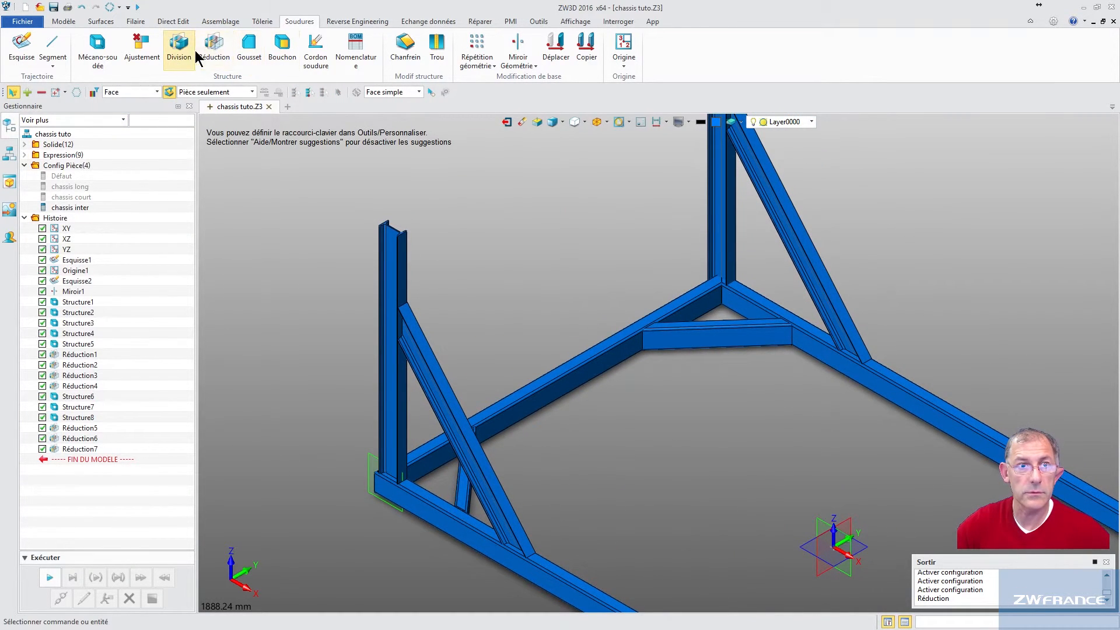
pyautogui.click(215, 52)
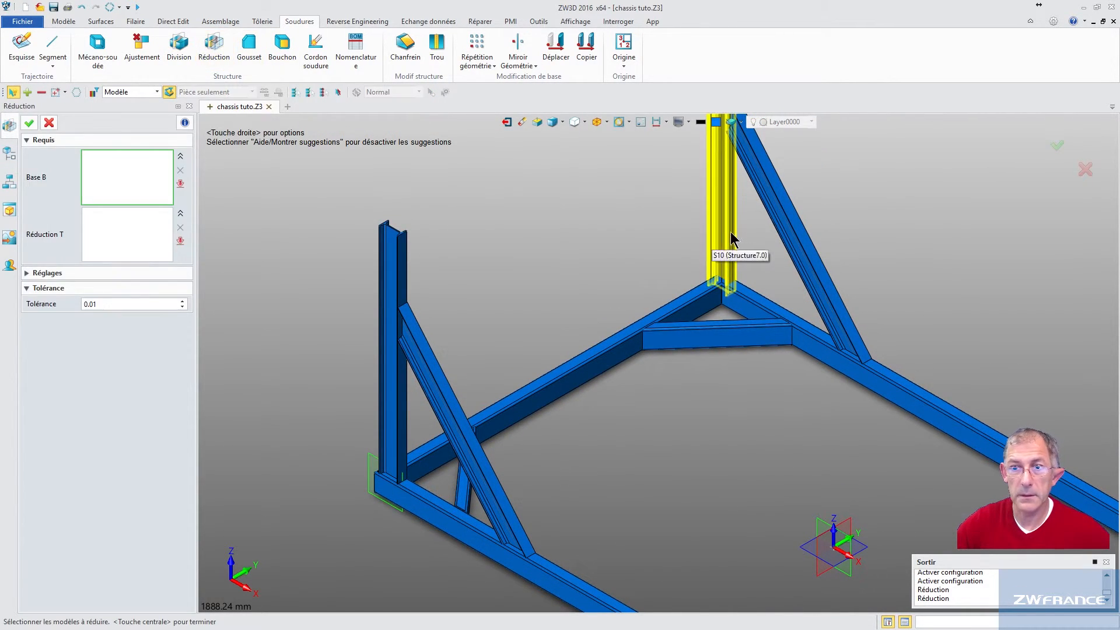
pyautogui.click(725, 245)
pyautogui.click(88, 230)
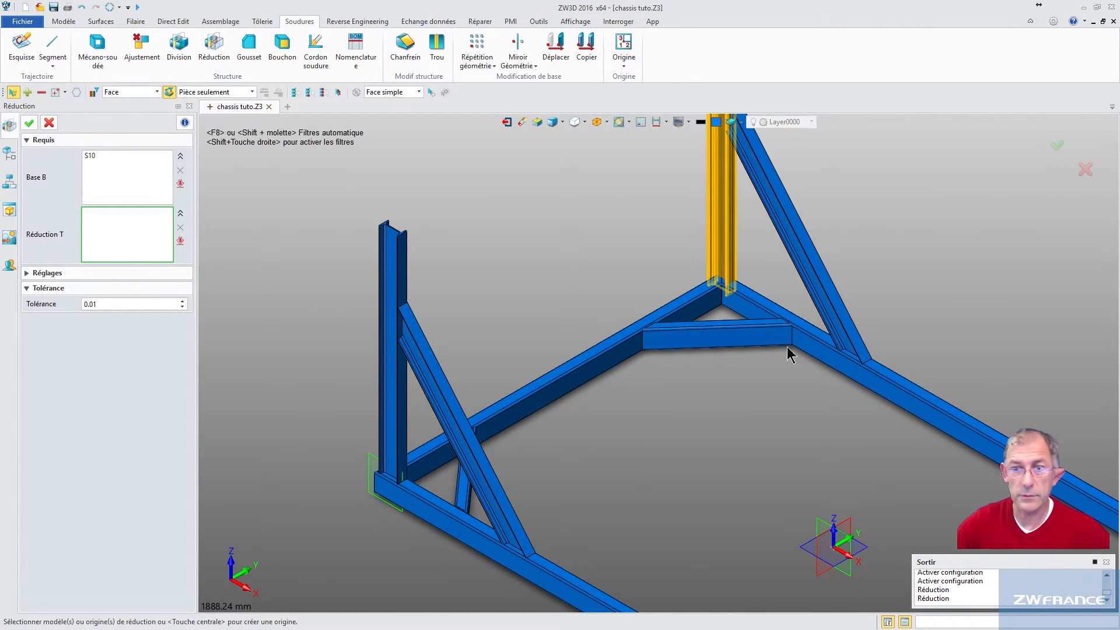
pyautogui.click(751, 299)
pyautogui.click(29, 123)
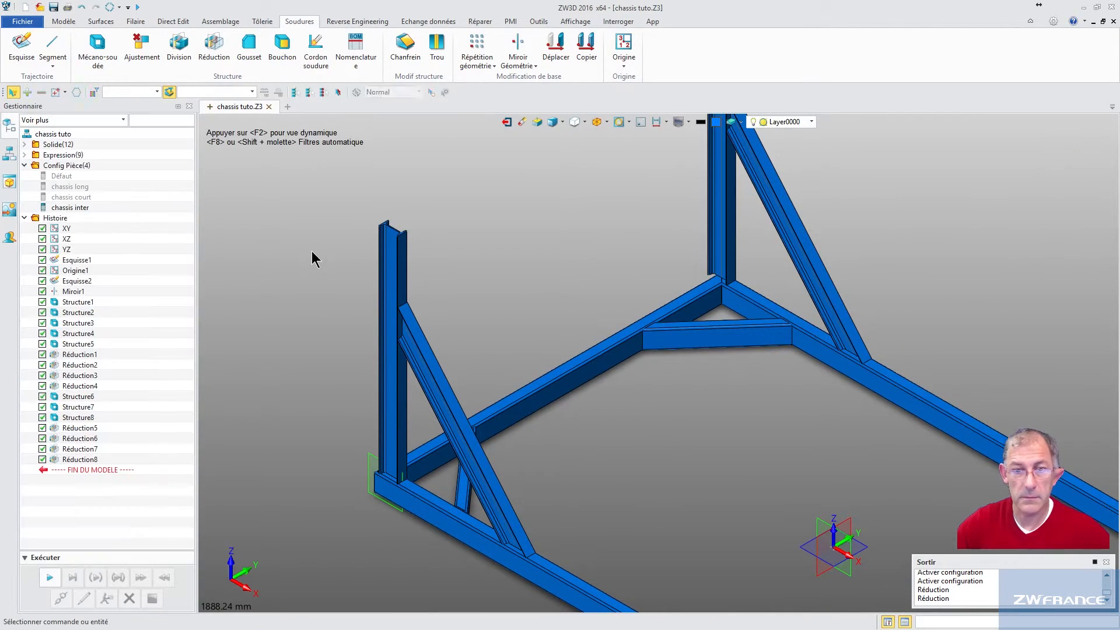
# Redefine Structure7, the far upright post, by choosing another profile position point at its base so it aligns with the corner rail.
pyautogui.moveTo(543, 299); pyautogui.dragTo(395, 282, button='middle')
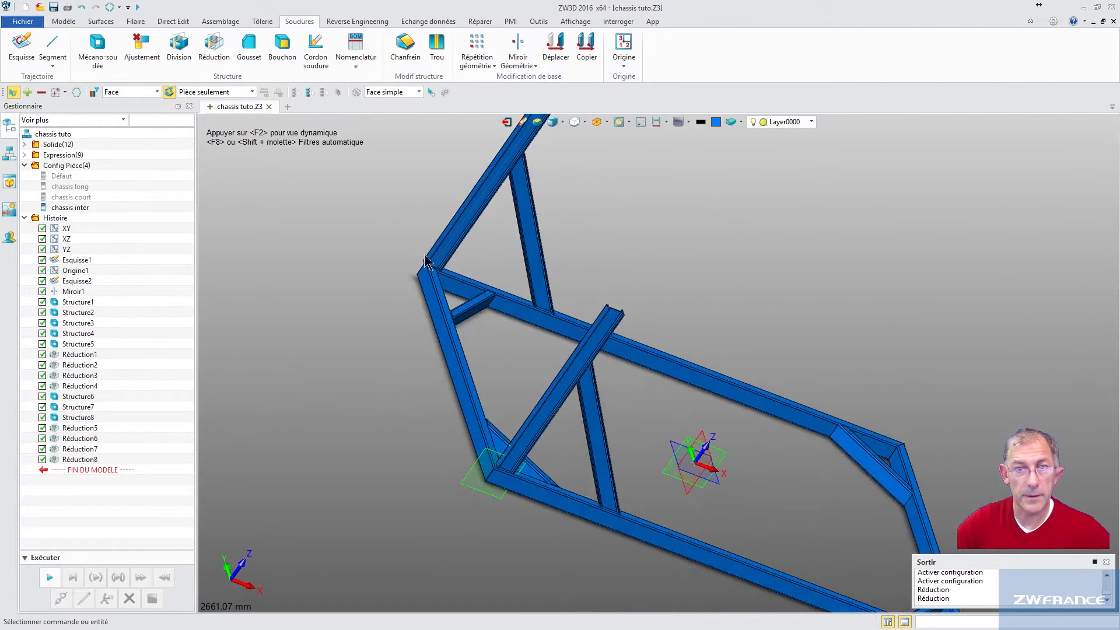
pyautogui.moveTo(425, 261); pyautogui.dragTo(480, 297, button='right')
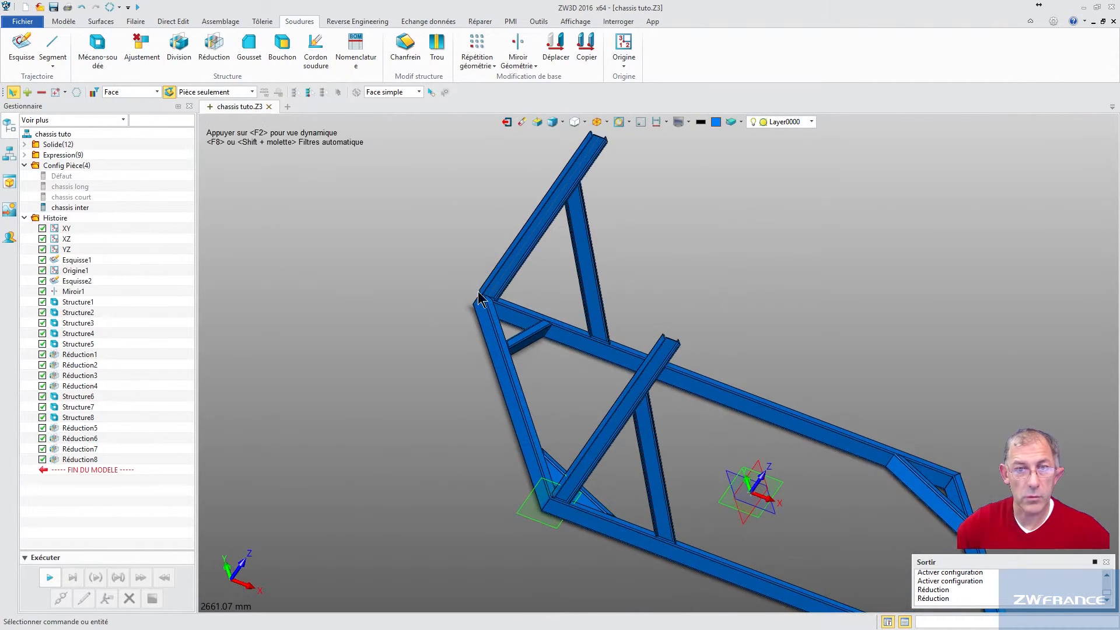
pyautogui.click(74, 407)
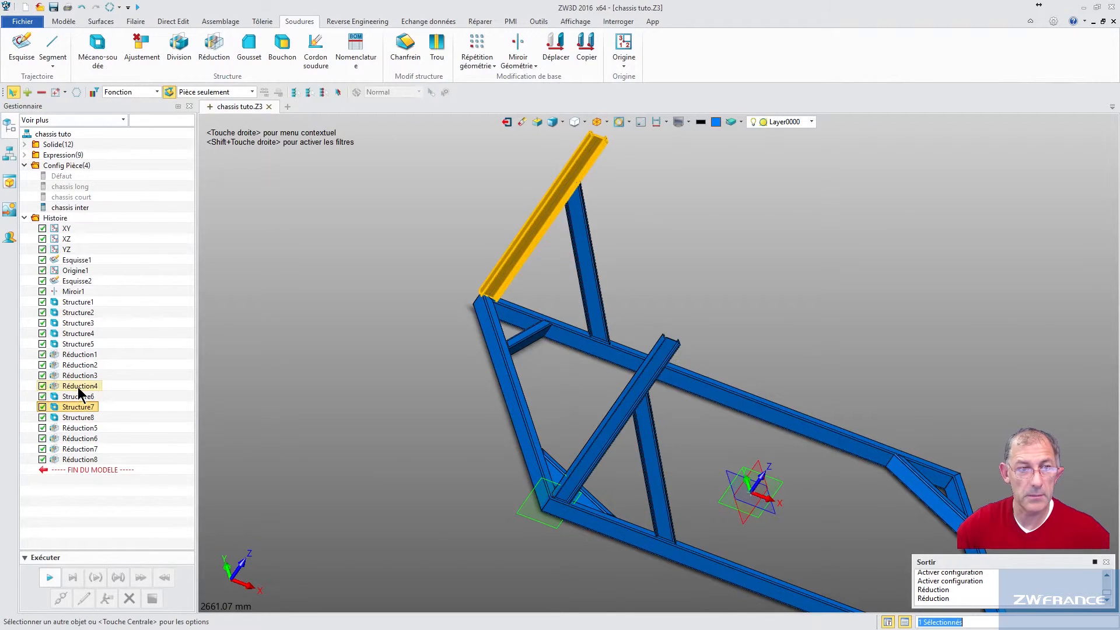
pyautogui.rightClick(81, 412)
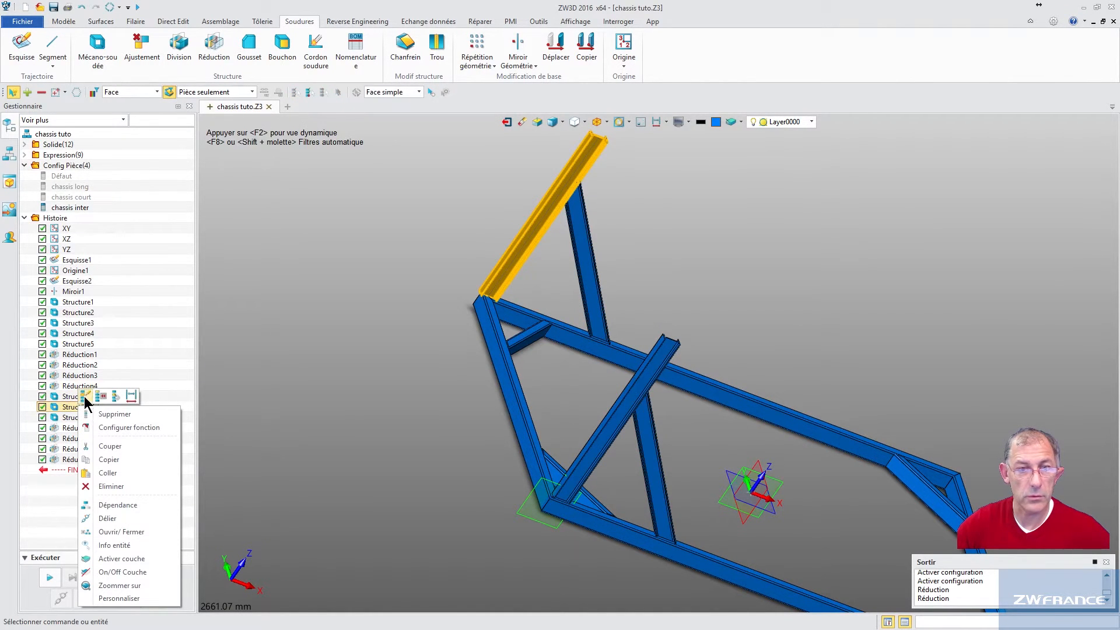
pyautogui.click(85, 396)
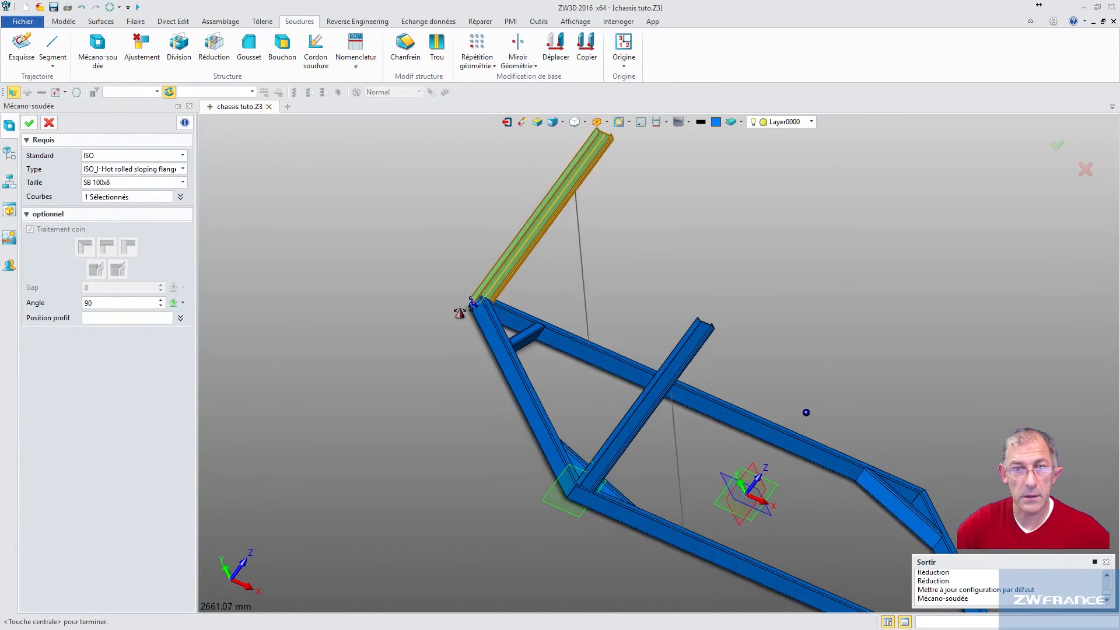
pyautogui.scroll(6, 460, 313)
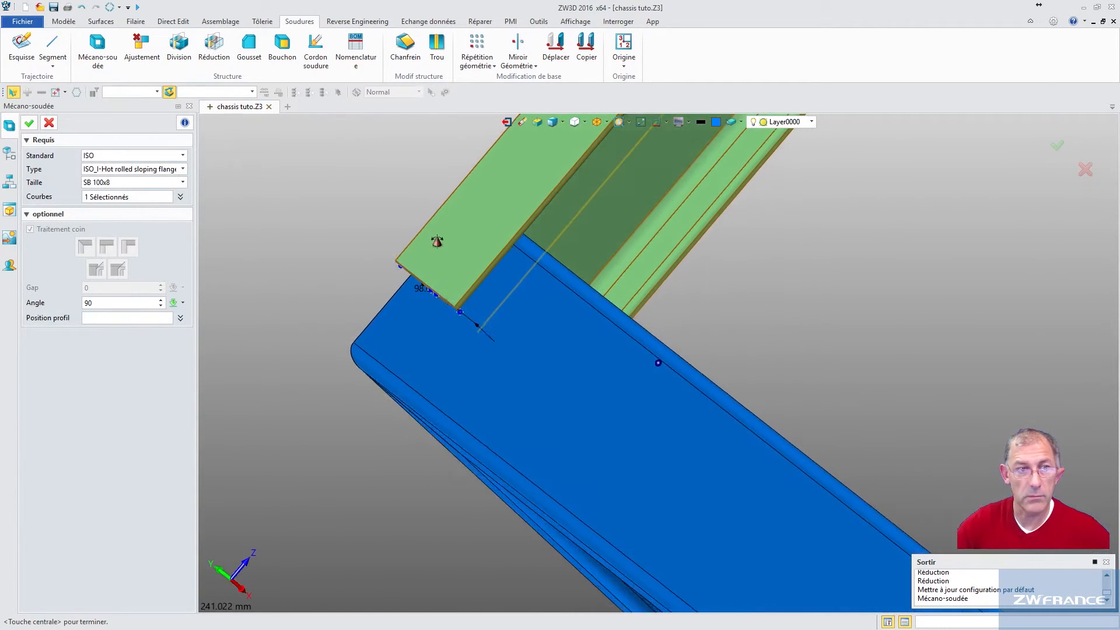
pyautogui.click(115, 319)
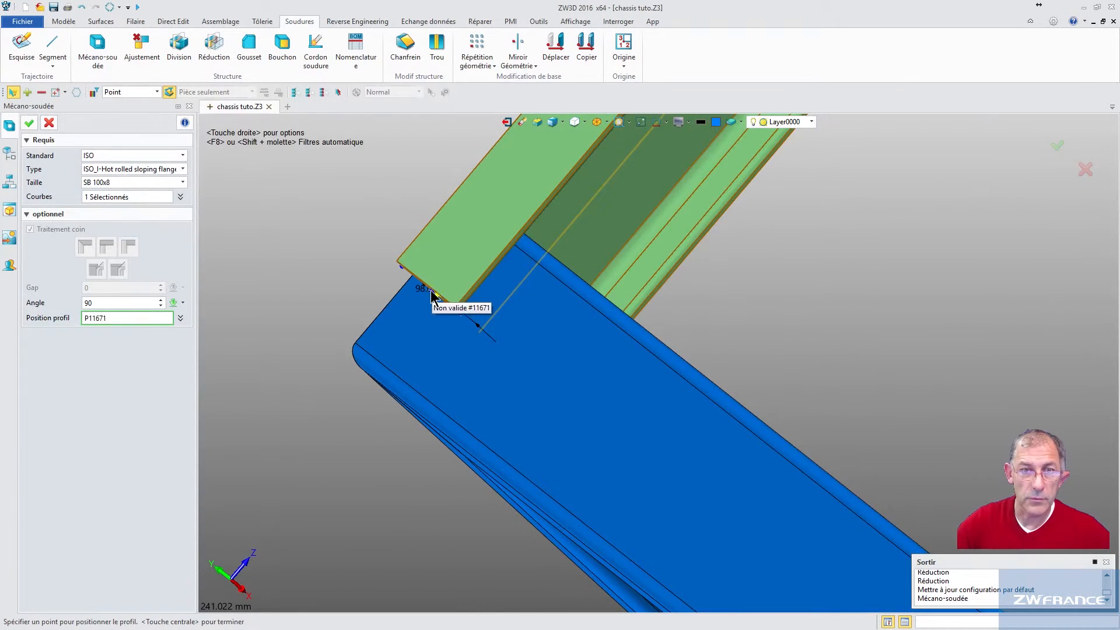
pyautogui.scroll(-2, 427, 300)
pyautogui.scroll(-9, 440, 307)
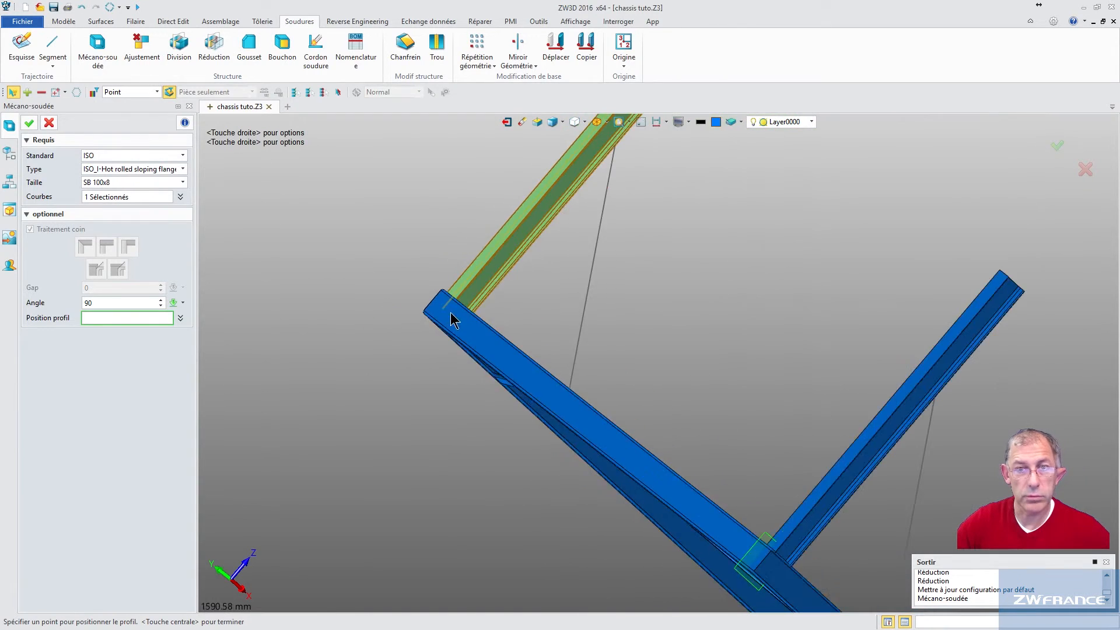
pyautogui.moveTo(545, 318); pyautogui.dragTo(423, 298, button='right')
pyautogui.scroll(-3, 438, 311)
pyautogui.moveTo(440, 318); pyautogui.dragTo(572, 291, button='middle')
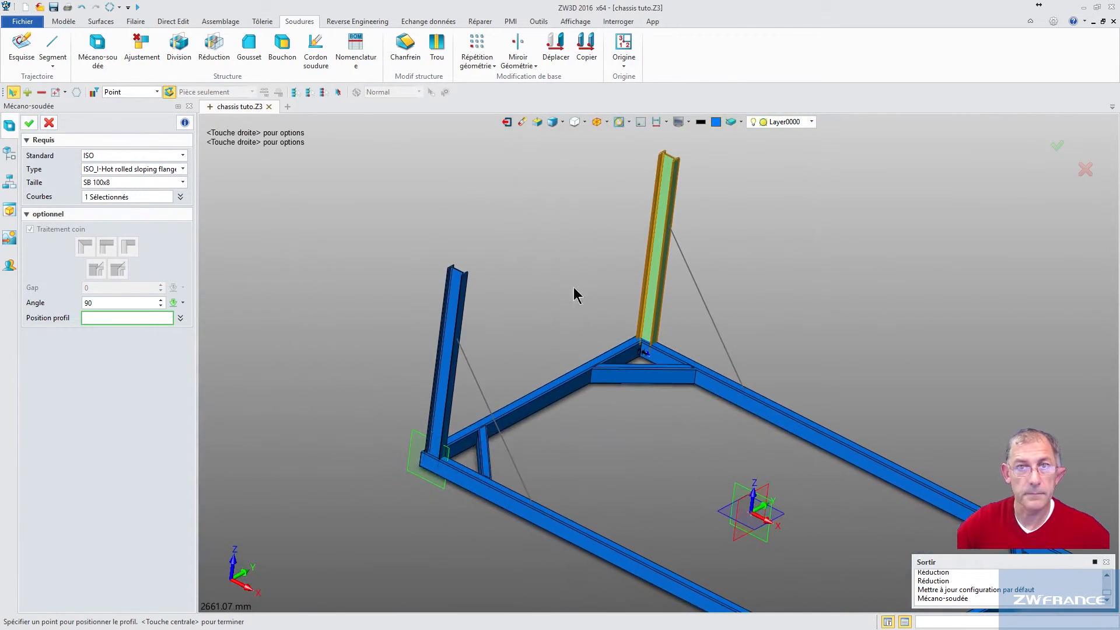
pyautogui.click(29, 123)
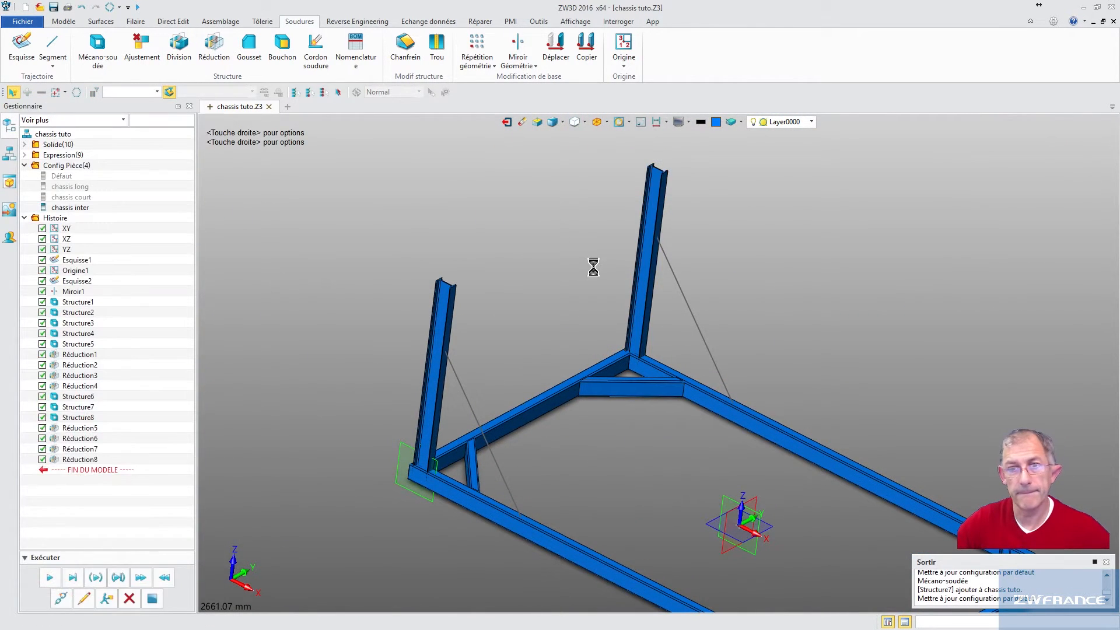
# Create a 2D drawing of the chassis part using the A0_H(ISO) sheet template.
pyautogui.moveTo(574, 275); pyautogui.dragTo(569, 252, button='middle')
pyautogui.scroll(-4, 559, 256)
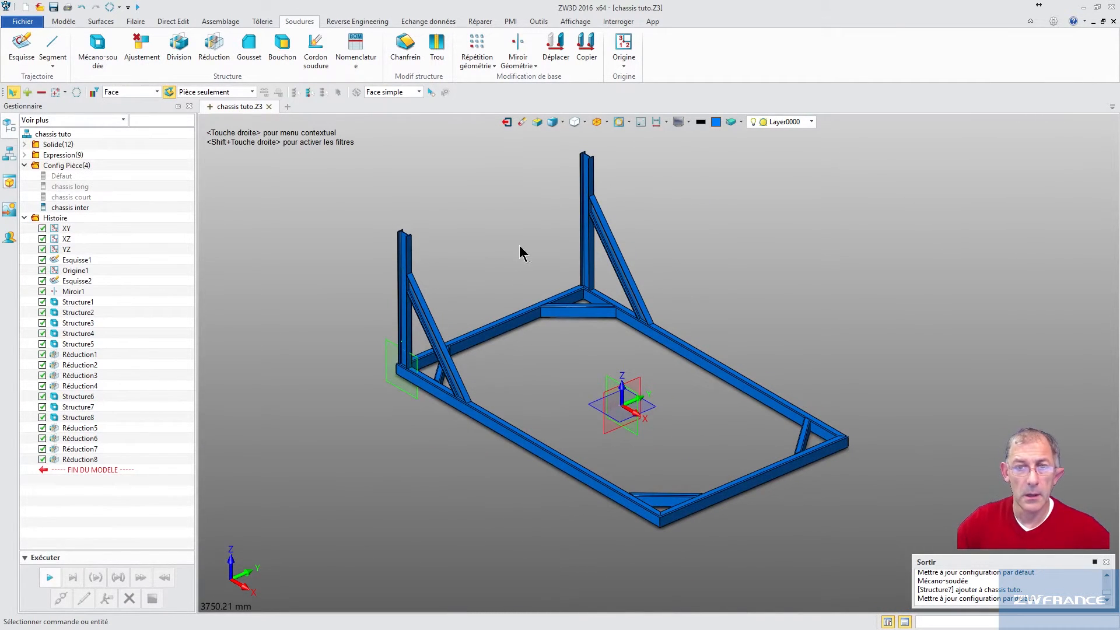
pyautogui.scroll(-2, 536, 248)
pyautogui.rightClick(369, 284)
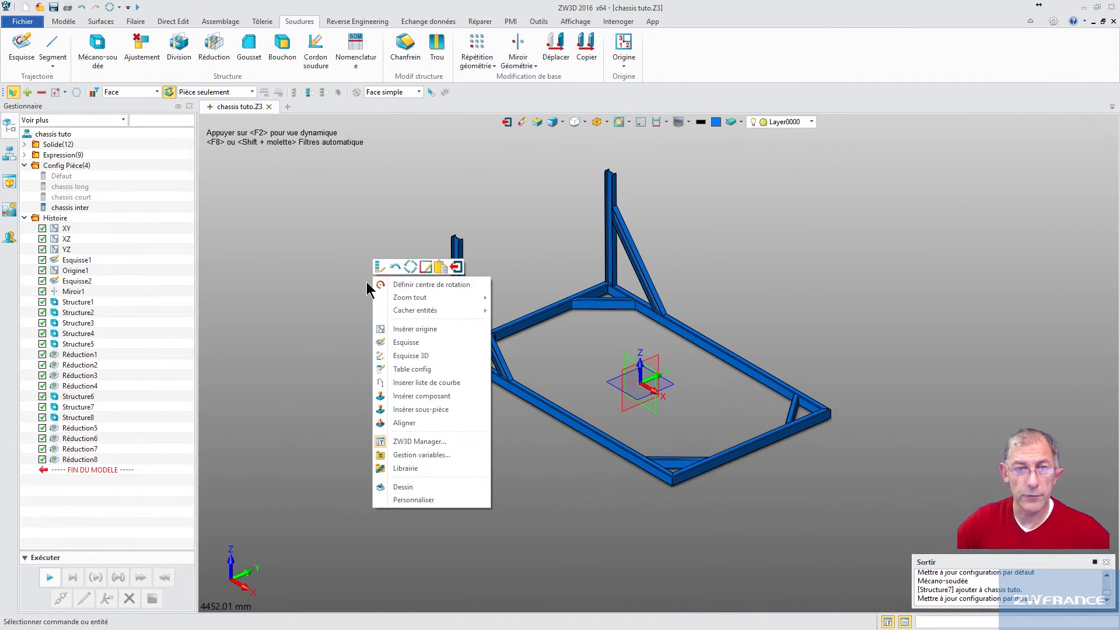
pyautogui.click(406, 486)
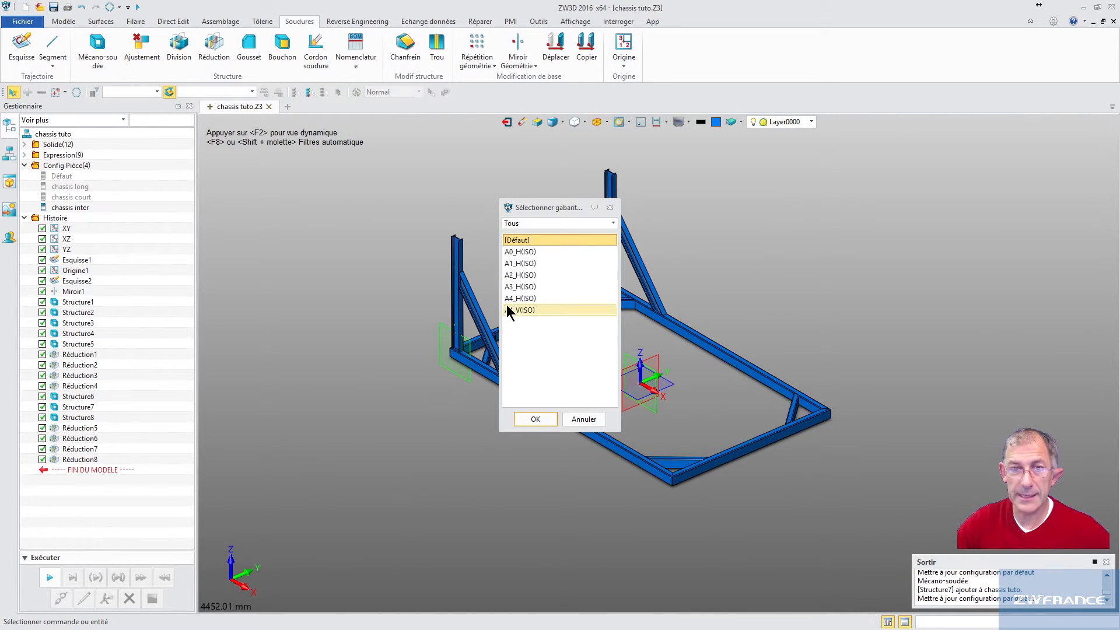
pyautogui.click(519, 251)
pyautogui.click(534, 419)
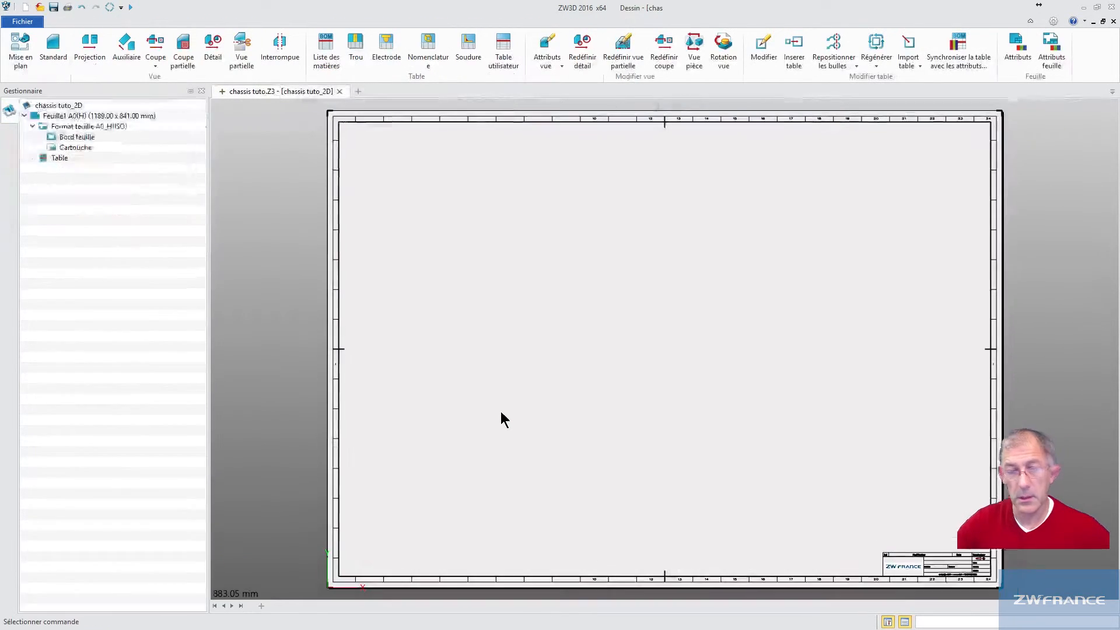
# Insert a shaded isometric view of chassis tuto in the upper-left area of the sheet, without adding projected views.
pyautogui.click(496, 243)
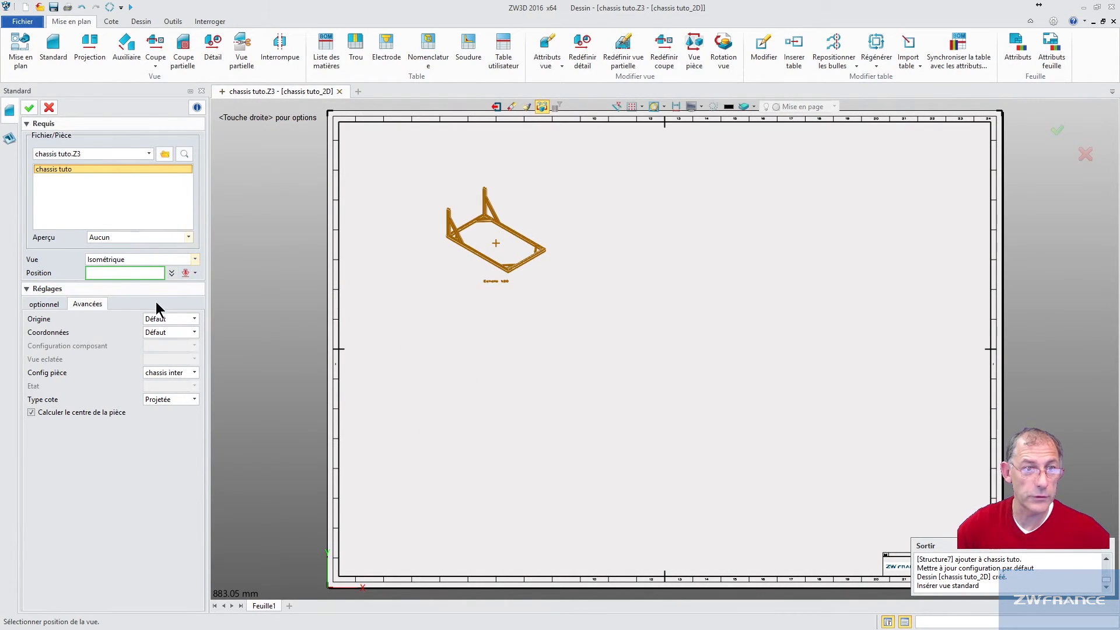
pyautogui.click(48, 306)
pyautogui.click(135, 361)
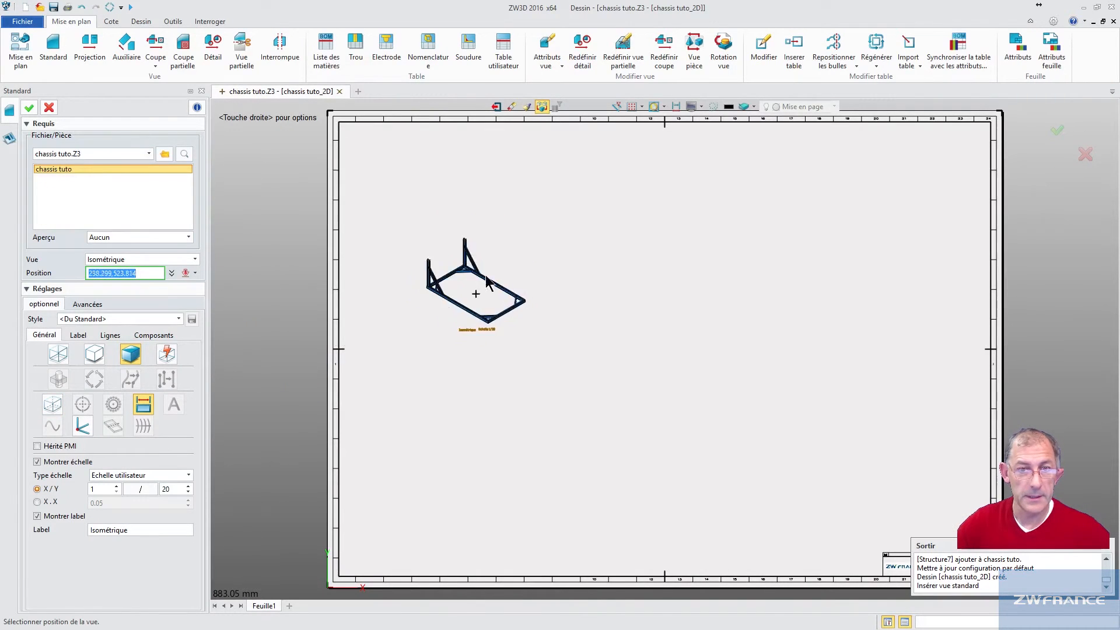
pyautogui.scroll(2, 497, 290)
pyautogui.scroll(-2, 498, 291)
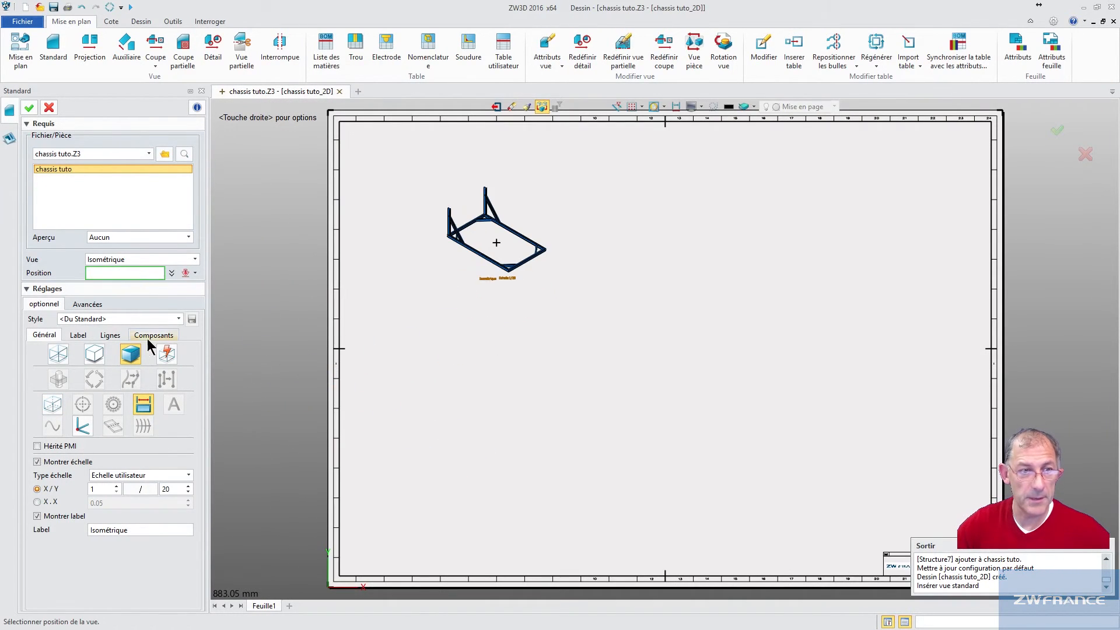
pyautogui.click(87, 304)
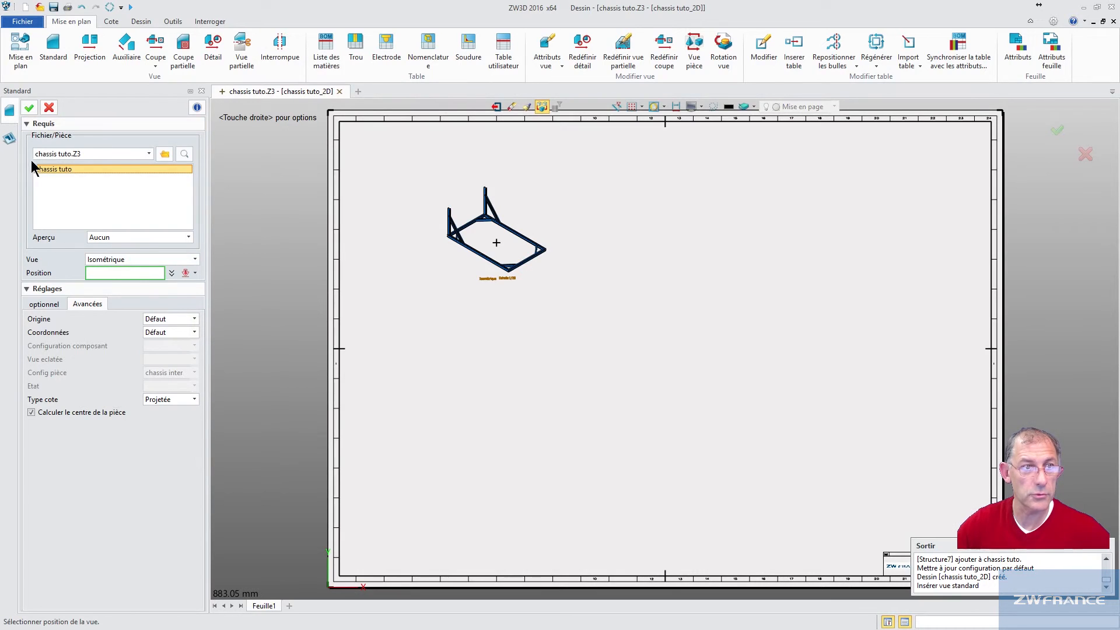
pyautogui.click(44, 305)
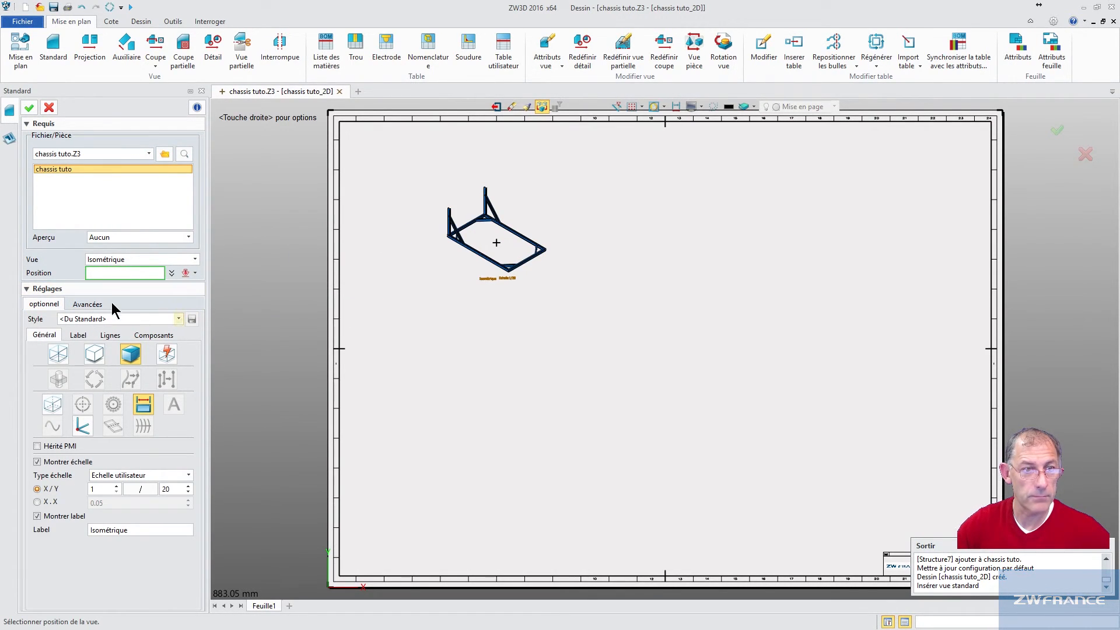
pyautogui.click(464, 274)
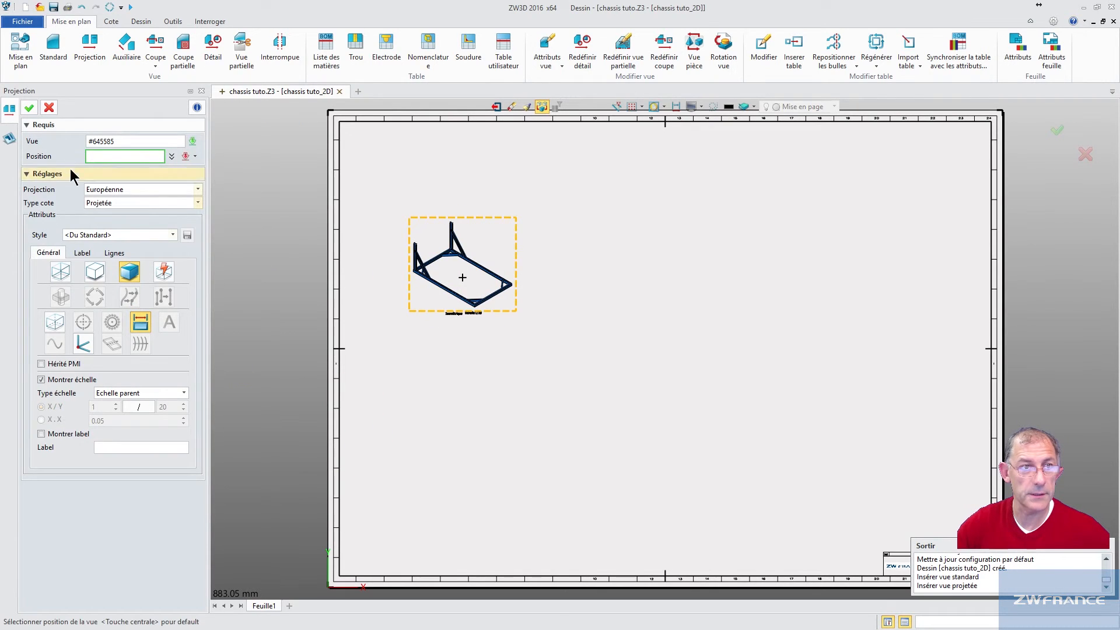
pyautogui.click(32, 113)
# Set the isometric view's user scale to 1/10.
pyautogui.doubleClick(446, 264)
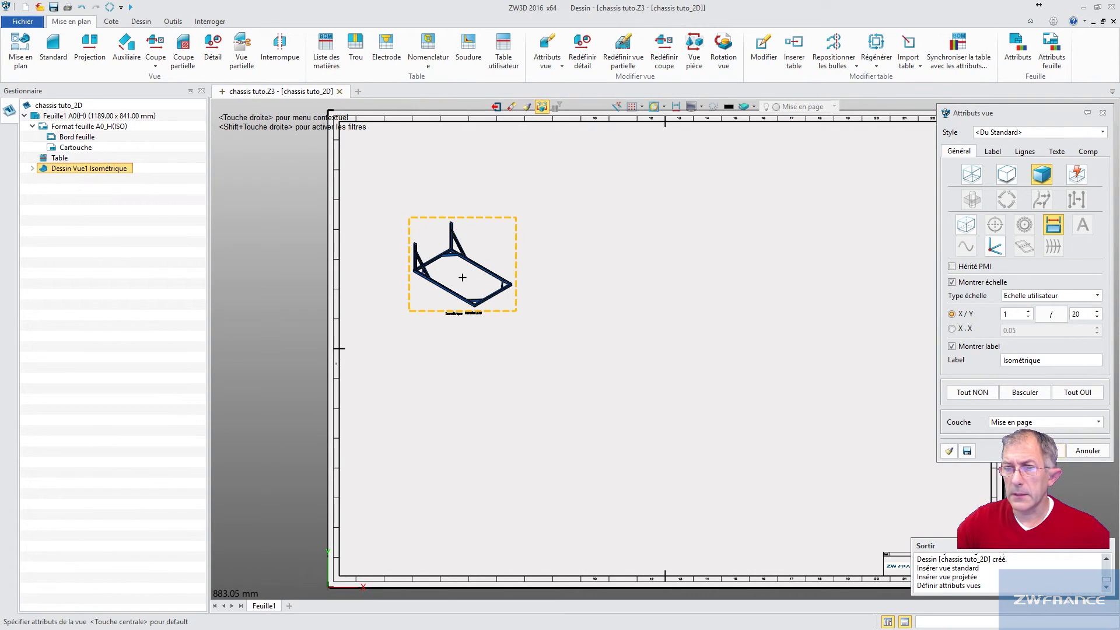
pyautogui.click(948, 451)
pyautogui.scroll(3, 447, 279)
pyautogui.scroll(-2, 447, 278)
pyautogui.doubleClick(458, 277)
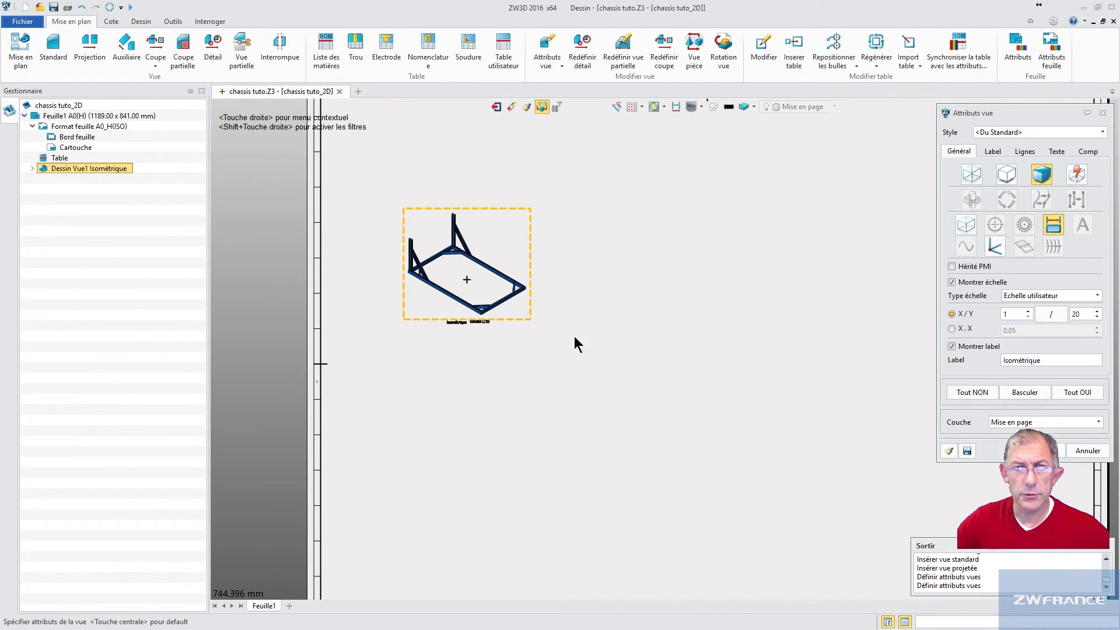
pyautogui.moveTo(1082, 313); pyautogui.dragTo(1053, 304)
pyautogui.write('10')
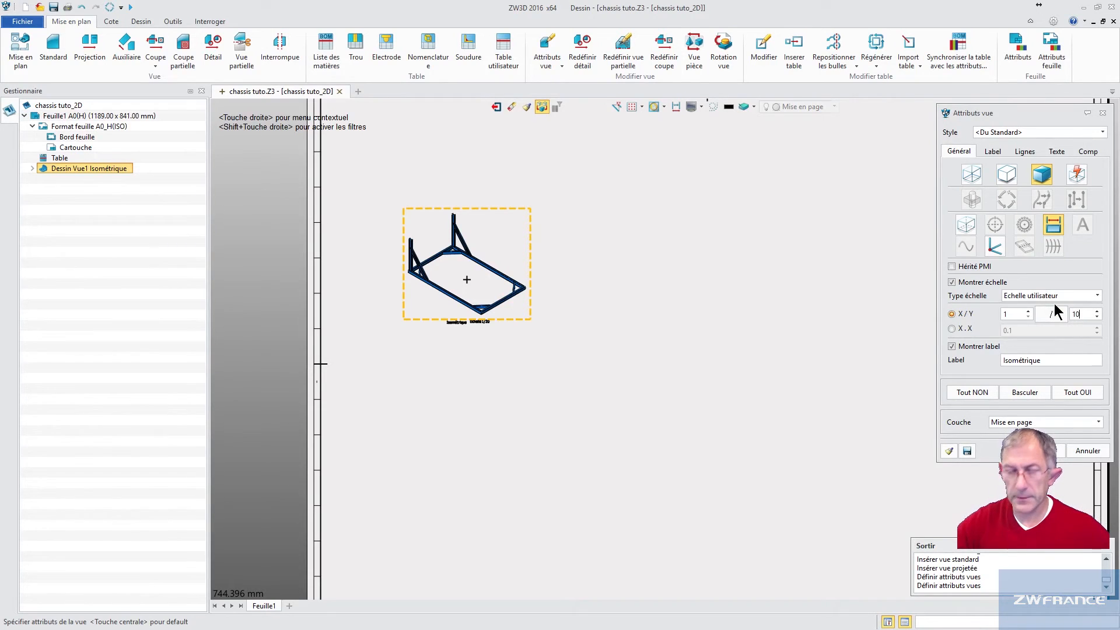
pyautogui.press('Return')
pyautogui.click(1043, 450)
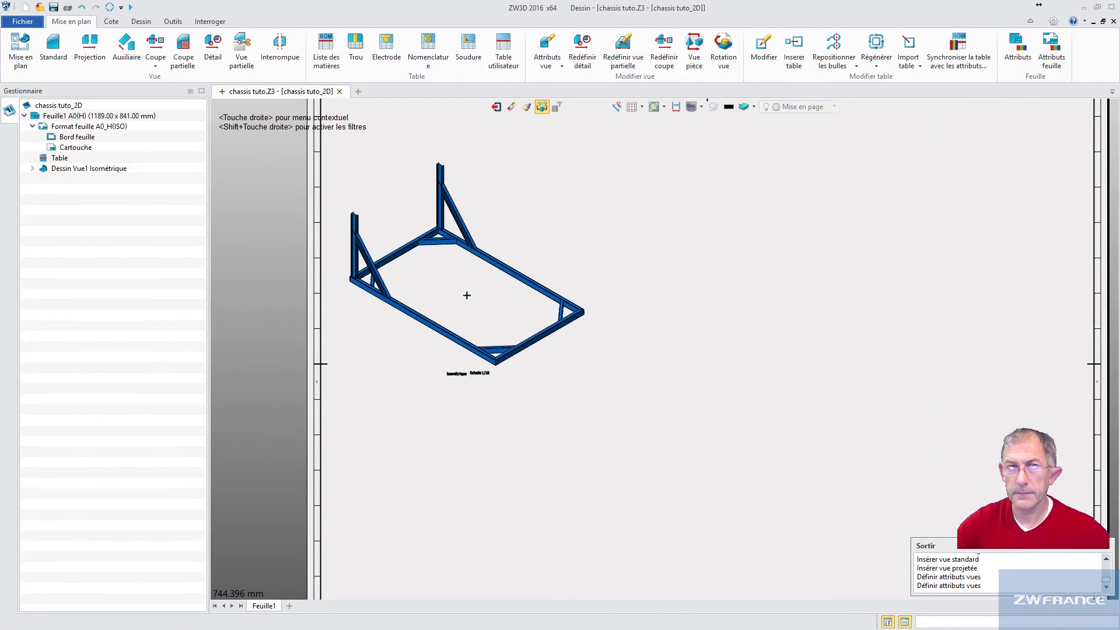
# Move the isometric view farther from the sheet's left border.
pyautogui.scroll(-2, 703, 361)
pyautogui.moveTo(556, 276); pyautogui.dragTo(515, 273, button='middle')
pyautogui.click(515, 280)
pyautogui.moveTo(582, 267); pyautogui.dragTo(646, 260)
pyautogui.scroll(1, 554, 360)
pyautogui.moveTo(567, 373); pyautogui.dragTo(526, 359, button='middle')
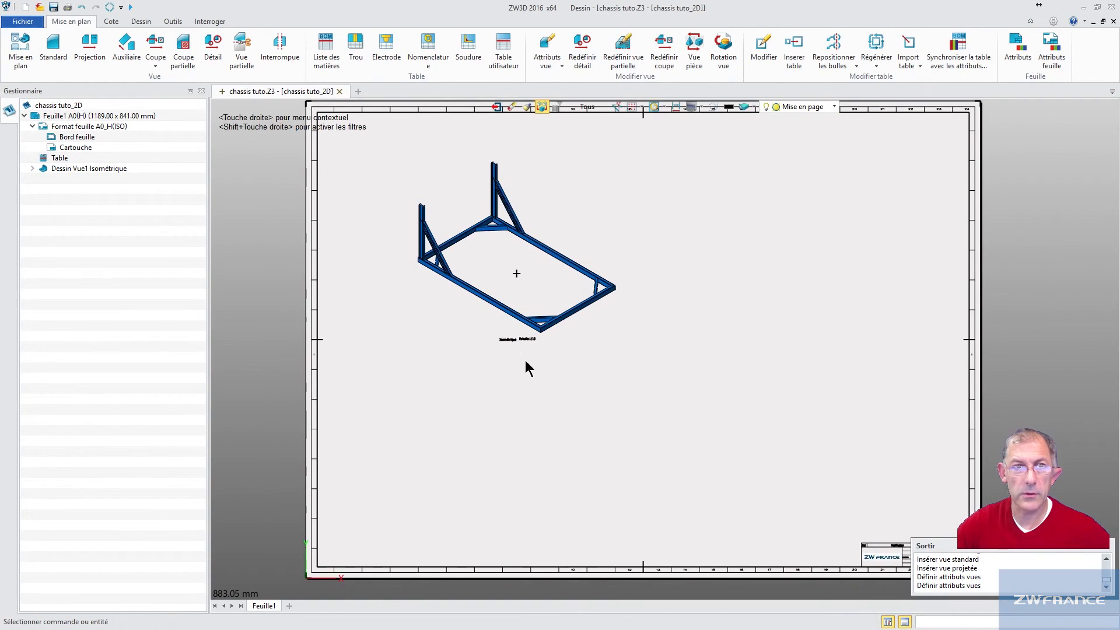
pyautogui.scroll(-1, 527, 362)
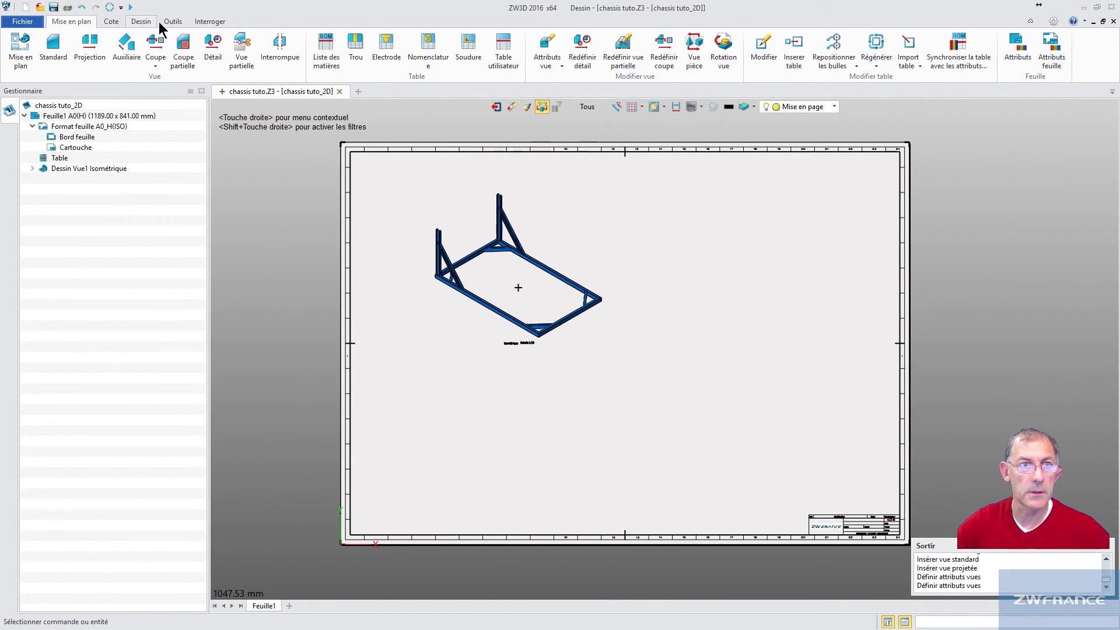
pyautogui.click(113, 22)
pyautogui.click(138, 22)
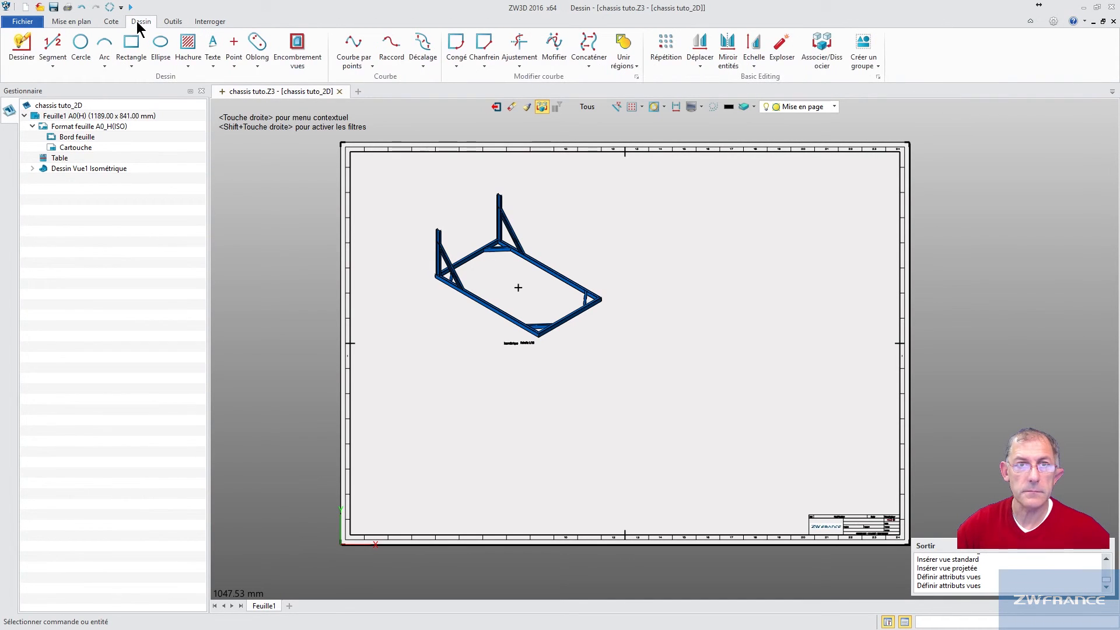
pyautogui.click(167, 21)
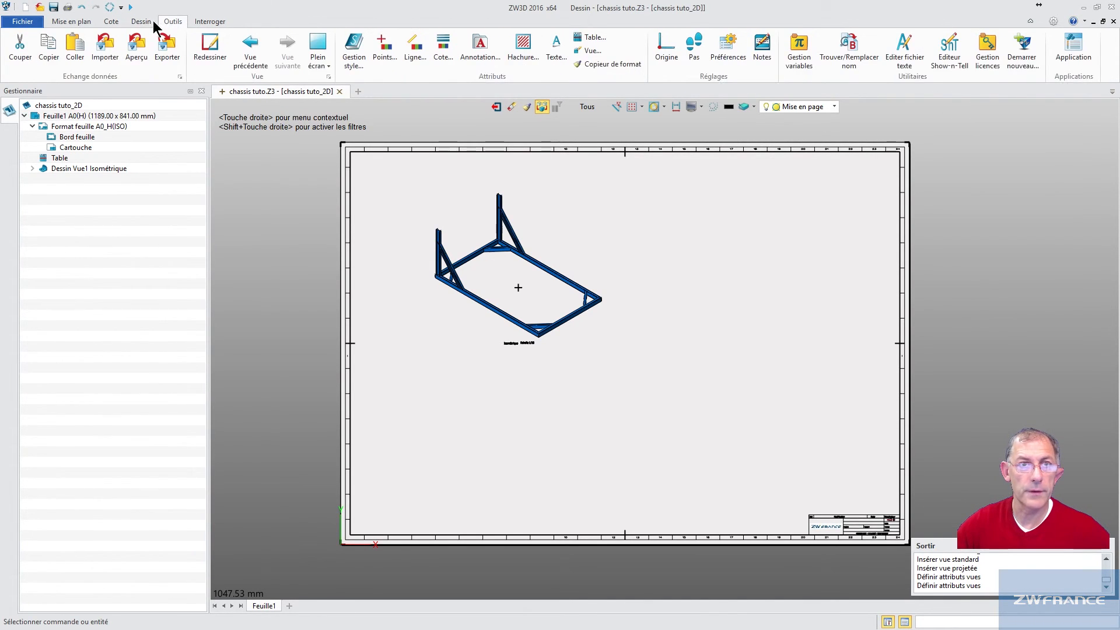
pyautogui.click(71, 23)
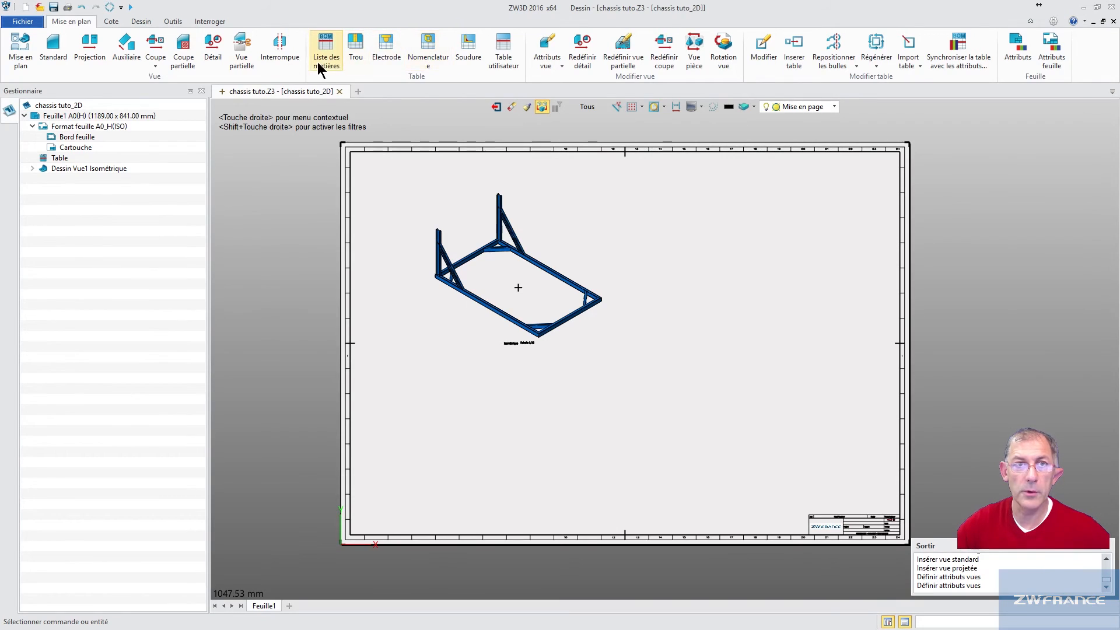
# Create a Nomenclature table for the isometric view with the Quantite column directly after Spéc, and place it below the view.
pyautogui.click(428, 51)
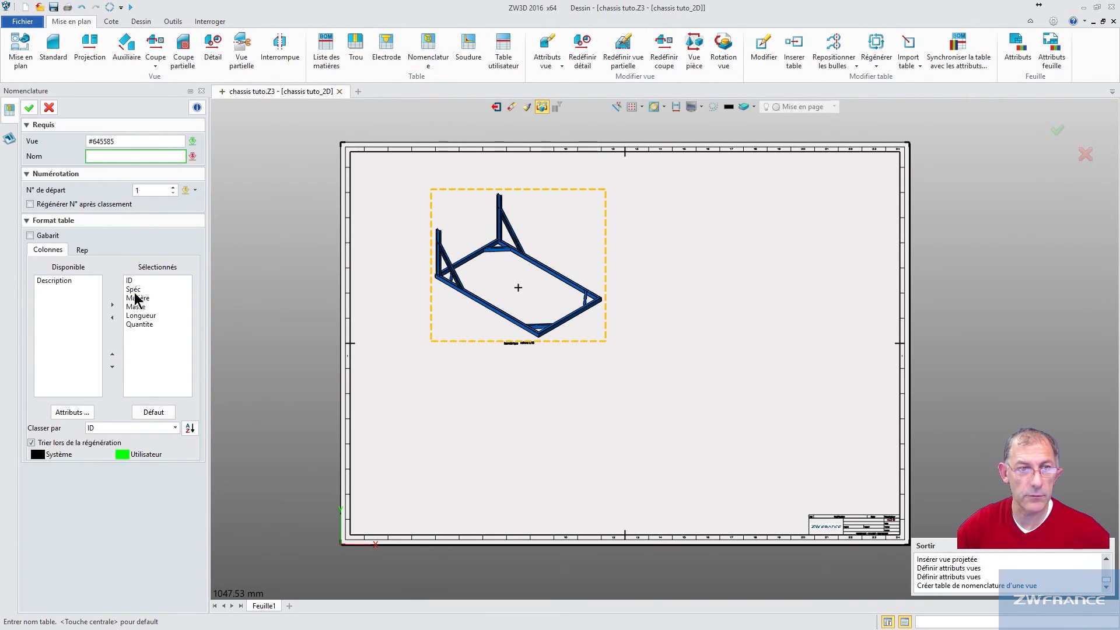
pyautogui.click(138, 324)
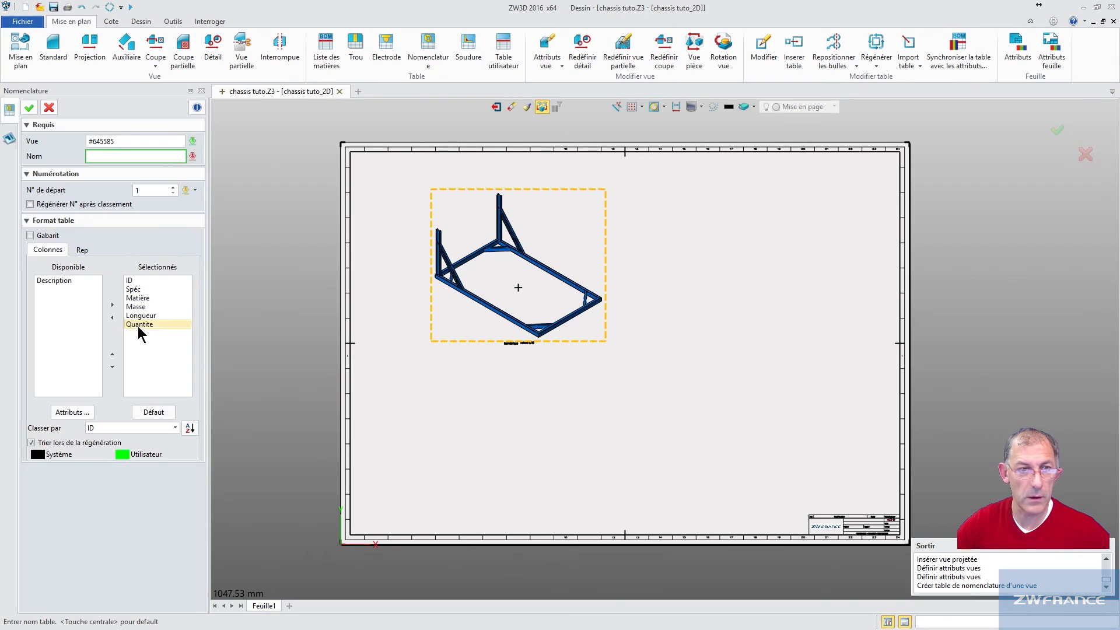
pyautogui.click(112, 353)
pyautogui.click(112, 354)
pyautogui.click(112, 354)
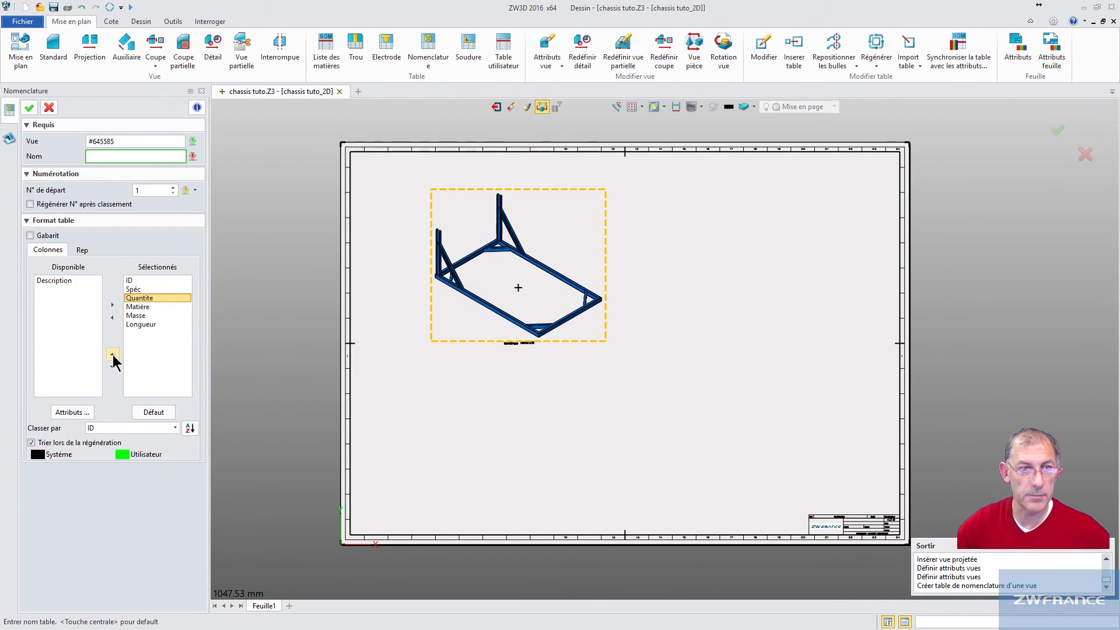
pyautogui.click(27, 114)
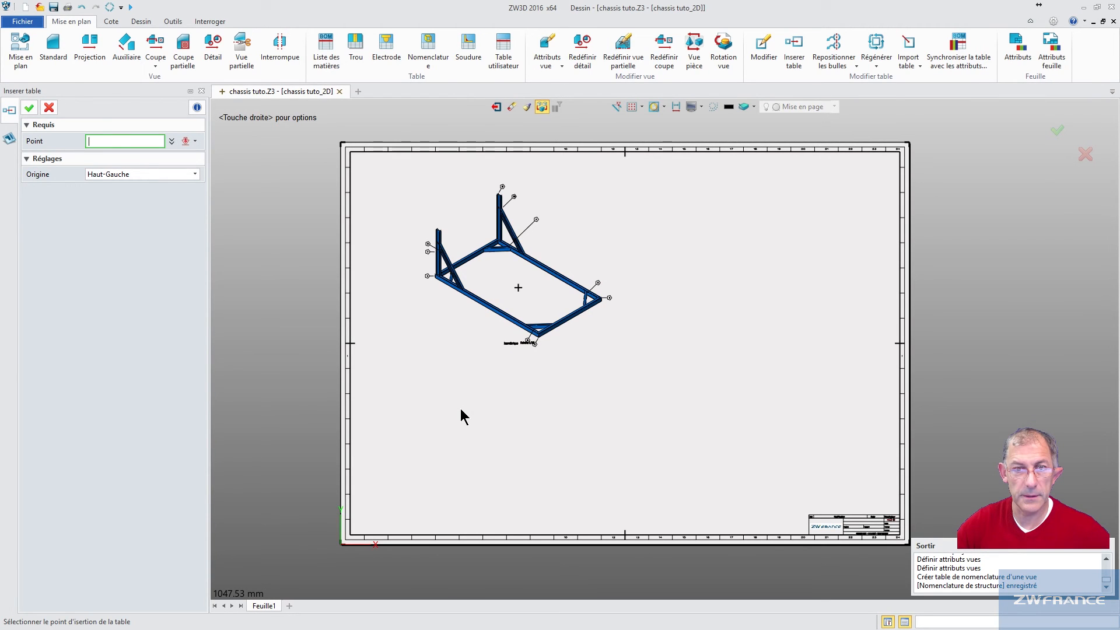
pyautogui.click(438, 372)
pyautogui.click(30, 107)
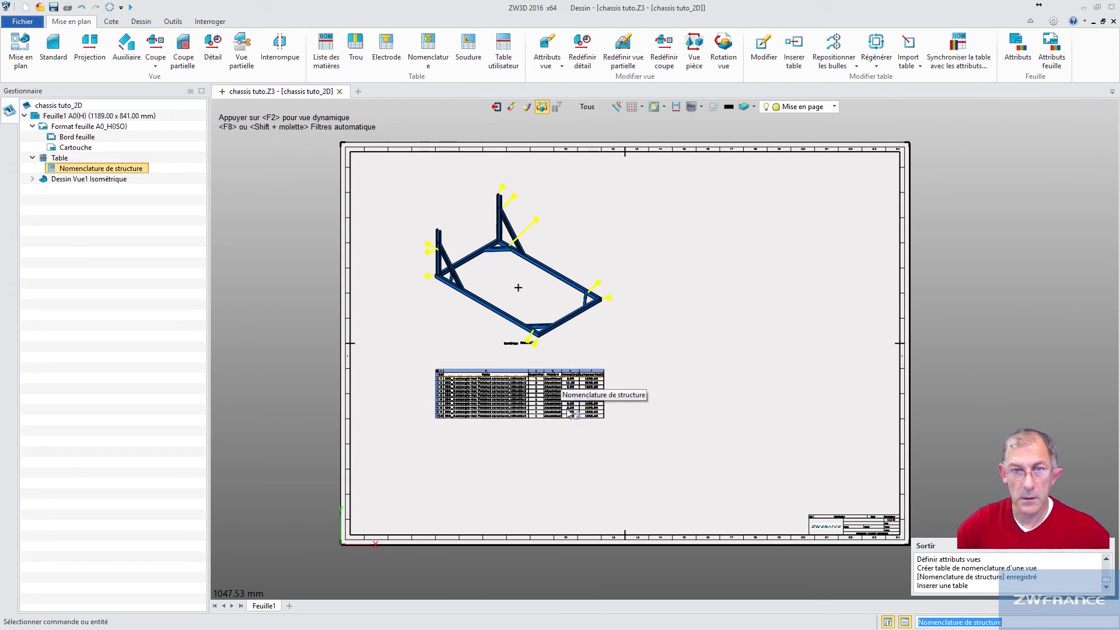
# Move the Isométrique view label up and left on the sheet, away from the scale text and balloons.
pyautogui.scroll(5, 558, 400)
pyautogui.scroll(1, 330, 383)
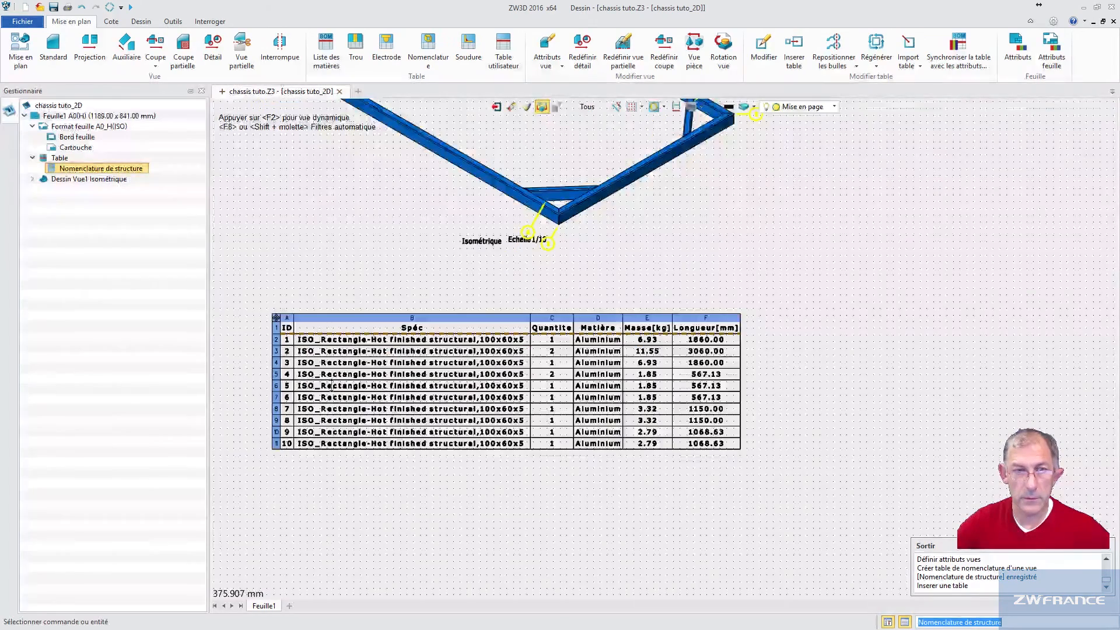
pyautogui.moveTo(605, 362); pyautogui.dragTo(544, 337, button='middle')
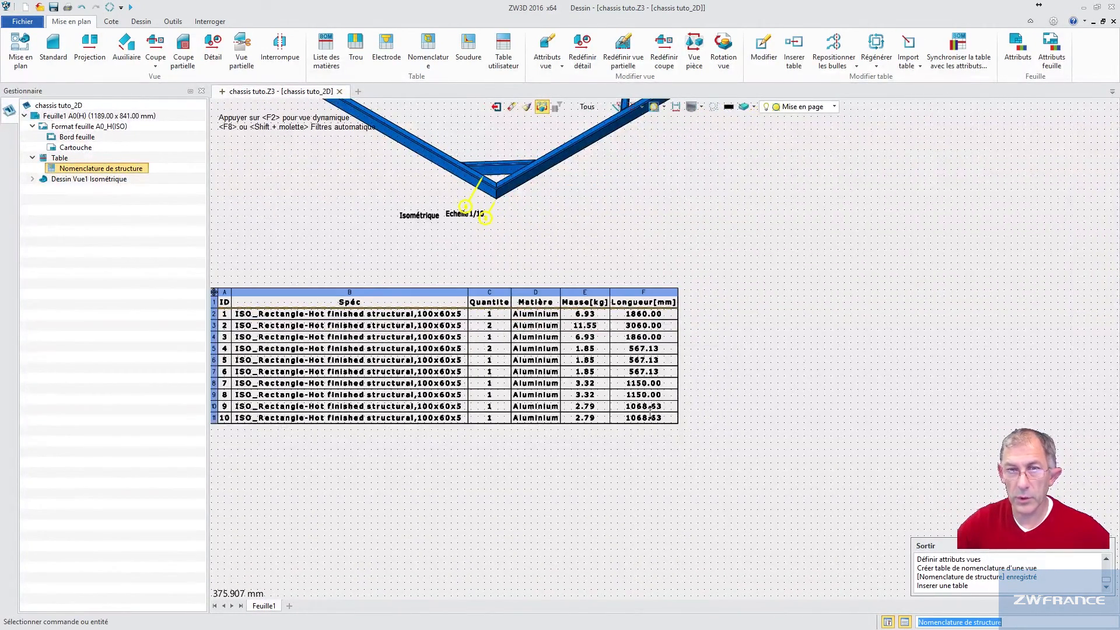
pyautogui.scroll(-1, 647, 329)
pyautogui.scroll(-1, 466, 300)
pyautogui.moveTo(505, 273); pyautogui.dragTo(512, 298, button='middle')
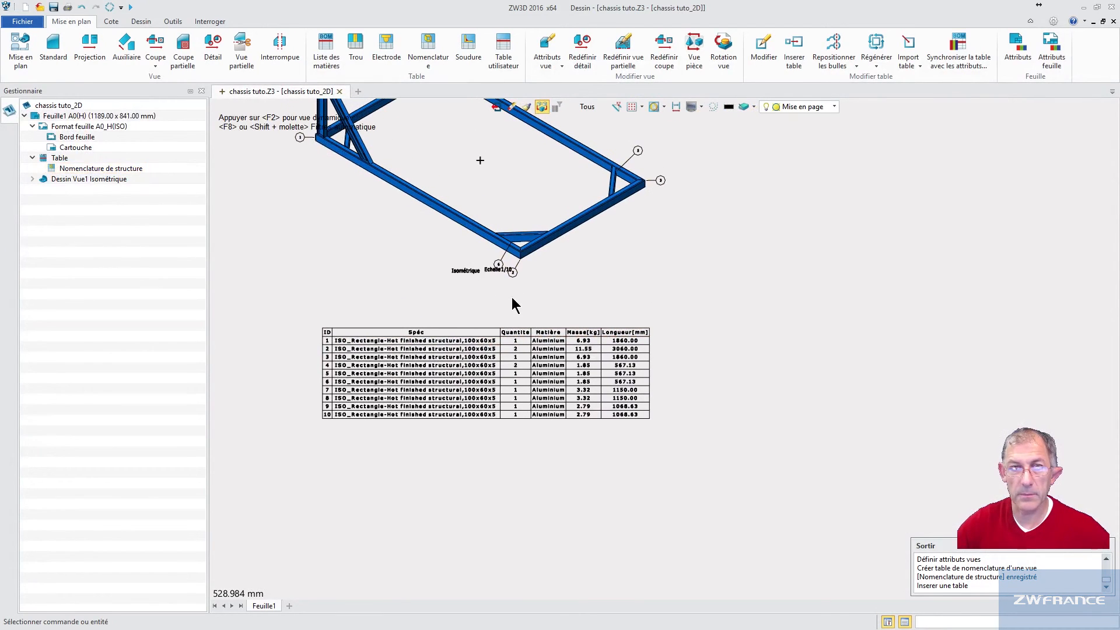
pyautogui.moveTo(459, 272); pyautogui.dragTo(408, 248)
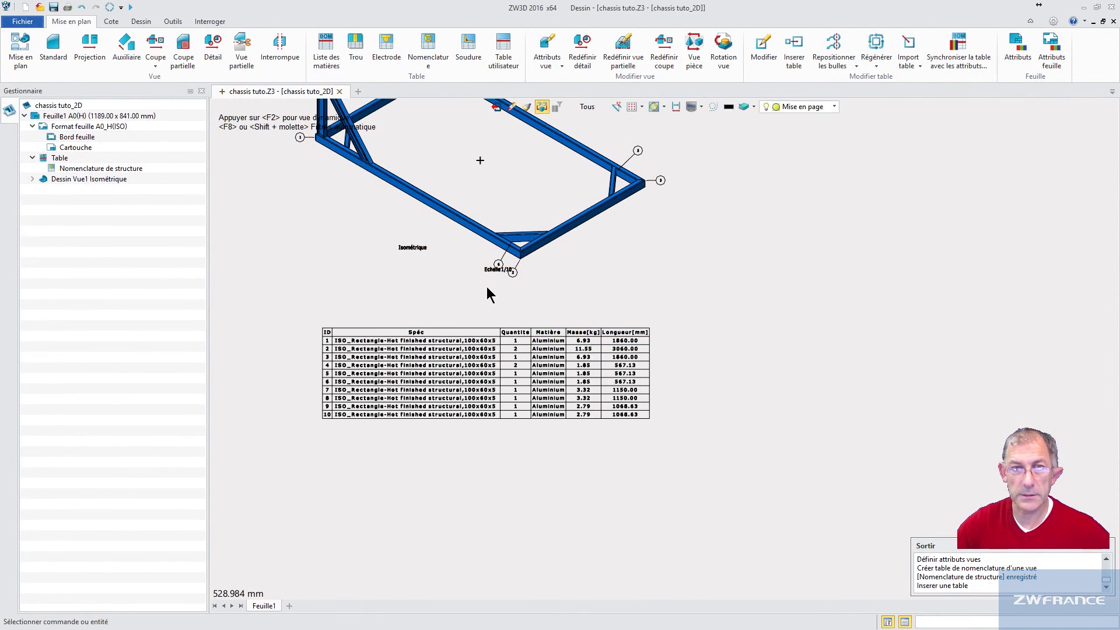
pyautogui.scroll(-3, 480, 293)
pyautogui.moveTo(644, 297)
pyautogui.mouseDown(button='middle')
pyautogui.moveTo(644, 341)
pyautogui.moveTo(643, 321)
pyautogui.mouseUp(button='middle')
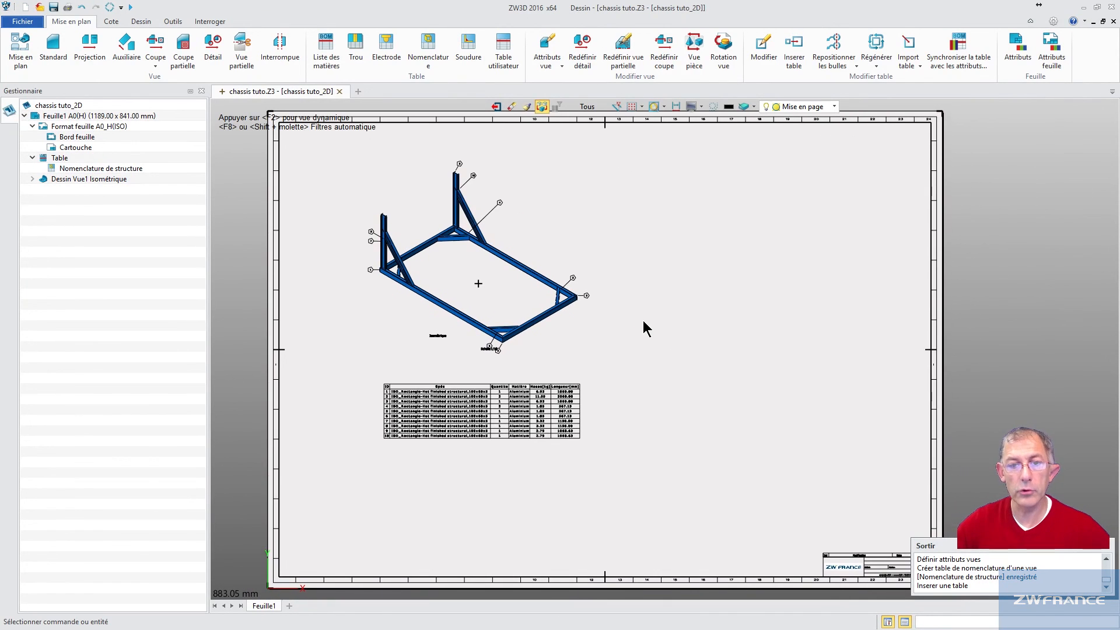